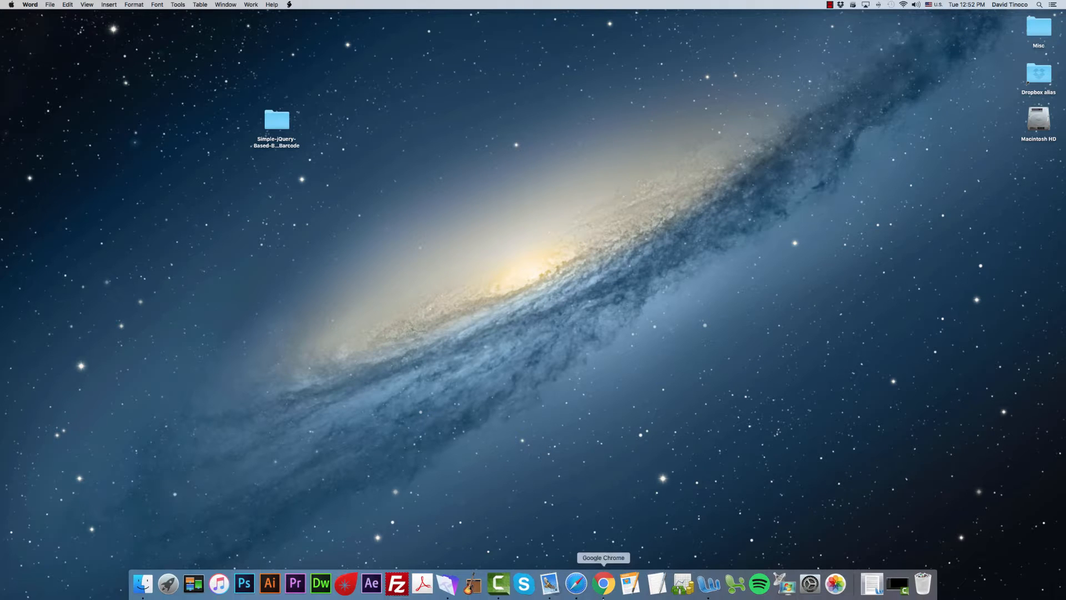
Switch to FileMaker Pro Advanced and create a new database file named Barcode Generator on the Desktop
{"action": "left_click", "coordinate": [451, 582]}
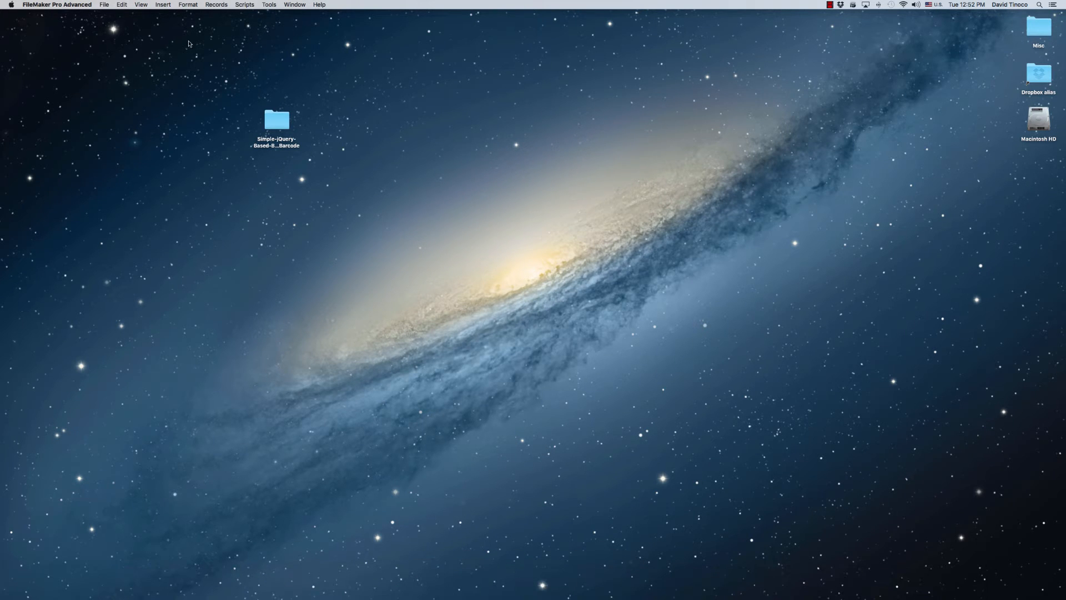
{"action": "left_click", "coordinate": [104, 5]}
{"action": "left_click", "coordinate": [109, 17]}
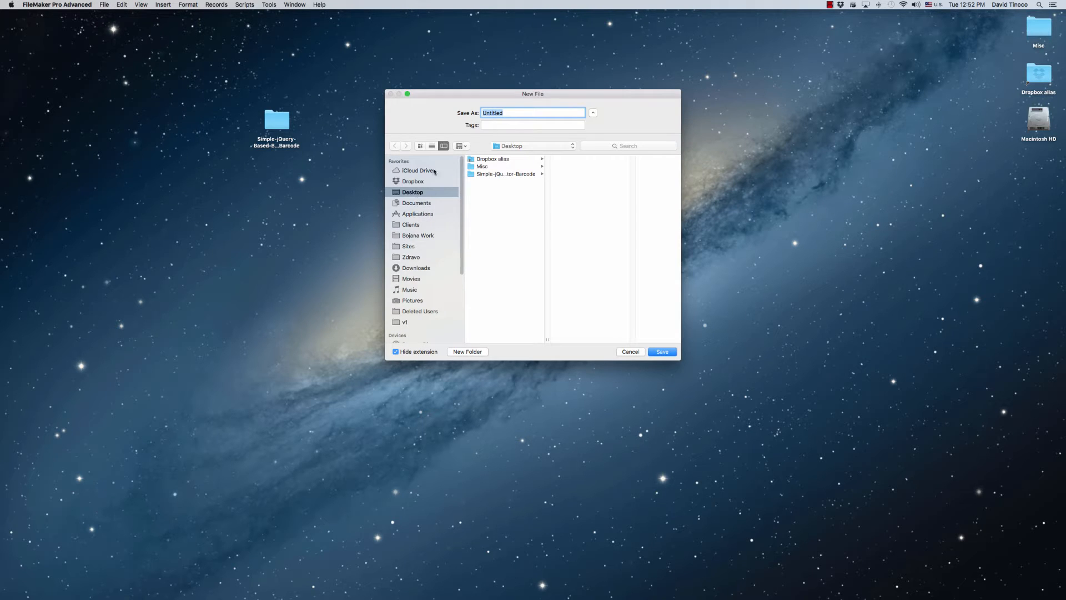
{"action": "type", "text": "Barcode Generator"}
{"action": "key", "text": "Return"}
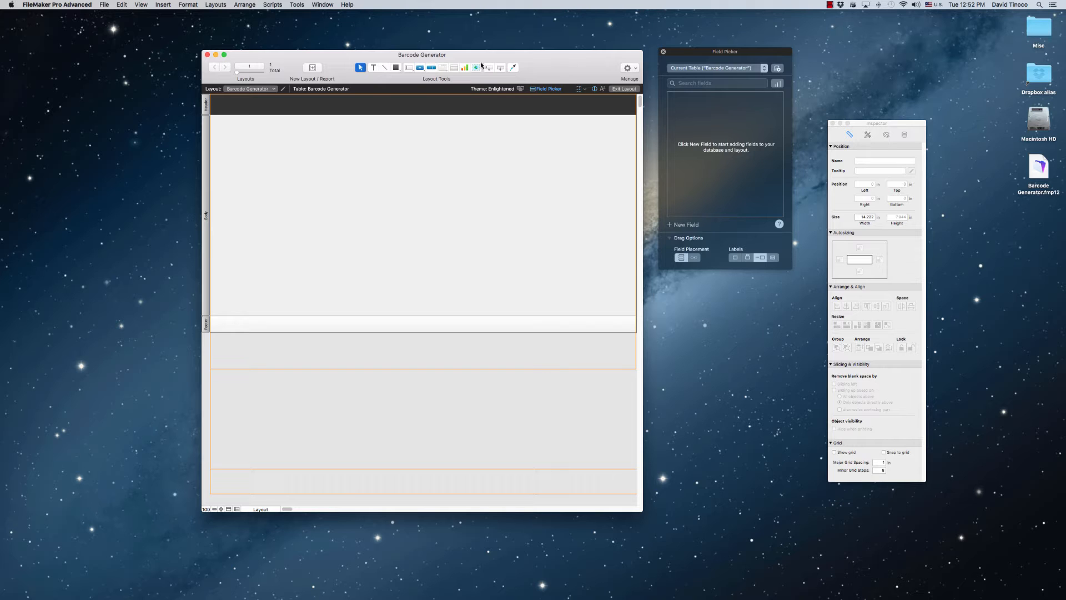
Open the database's table definitions and rename the default Barcode Generator table as GLOBALS
{"action": "left_click", "coordinate": [105, 5]}
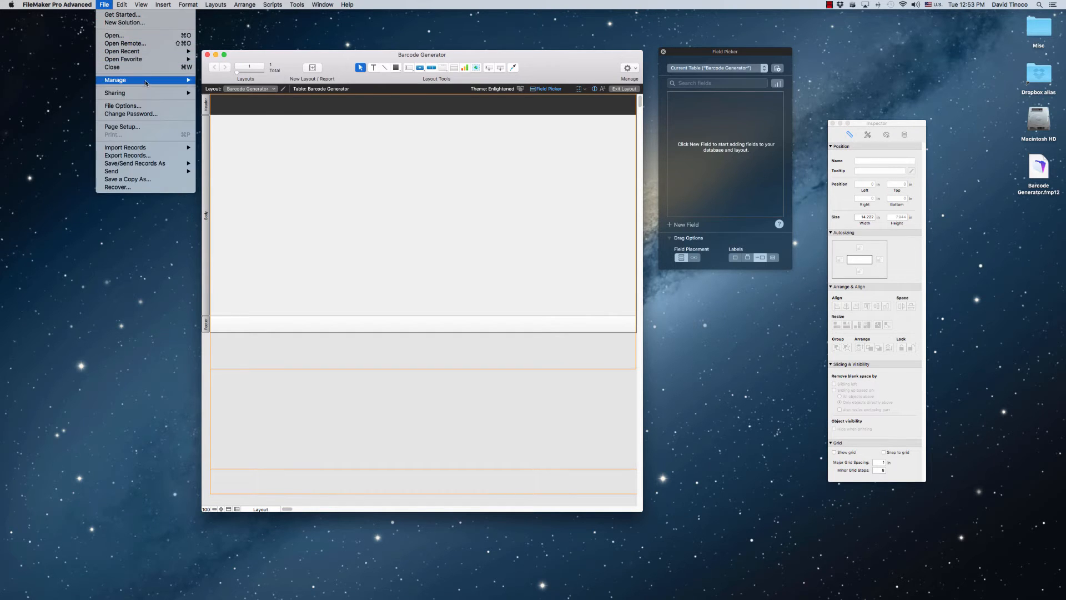
{"action": "mouse_move", "coordinate": [178, 80]}
{"action": "left_click", "coordinate": [230, 82]}
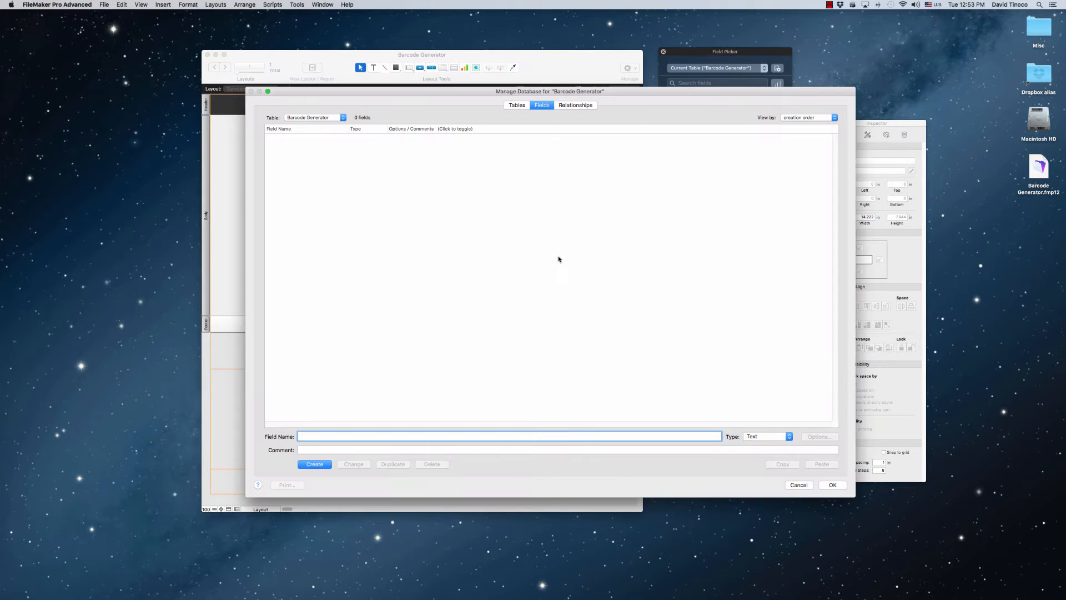
{"action": "left_click", "coordinate": [517, 105]}
{"action": "double_click", "coordinate": [374, 449]}
{"action": "triple_click", "coordinate": [374, 450]}
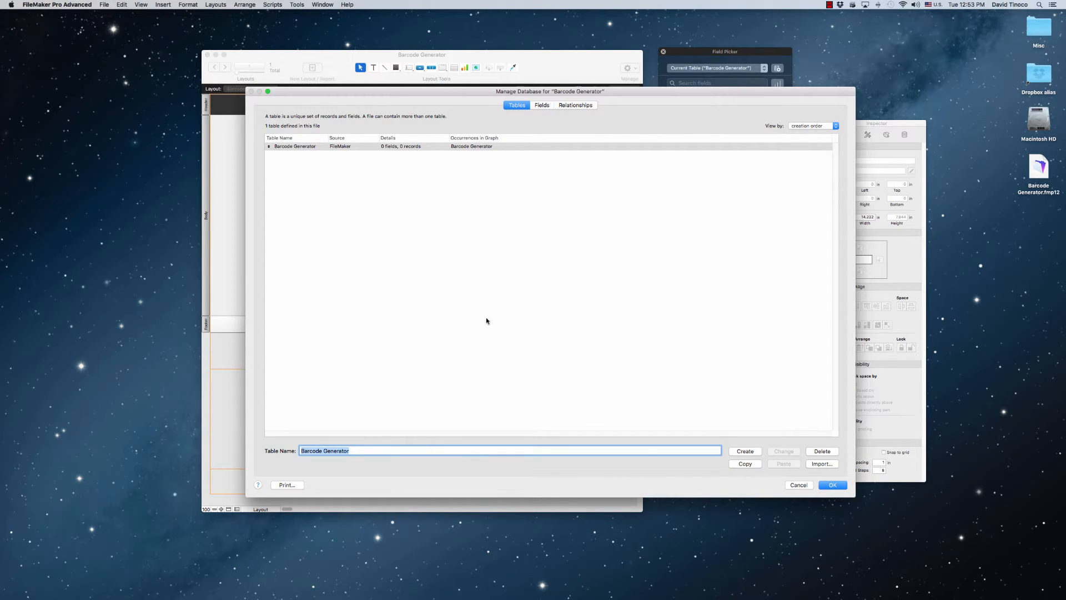
{"action": "type", "text": "GLOBALS"}
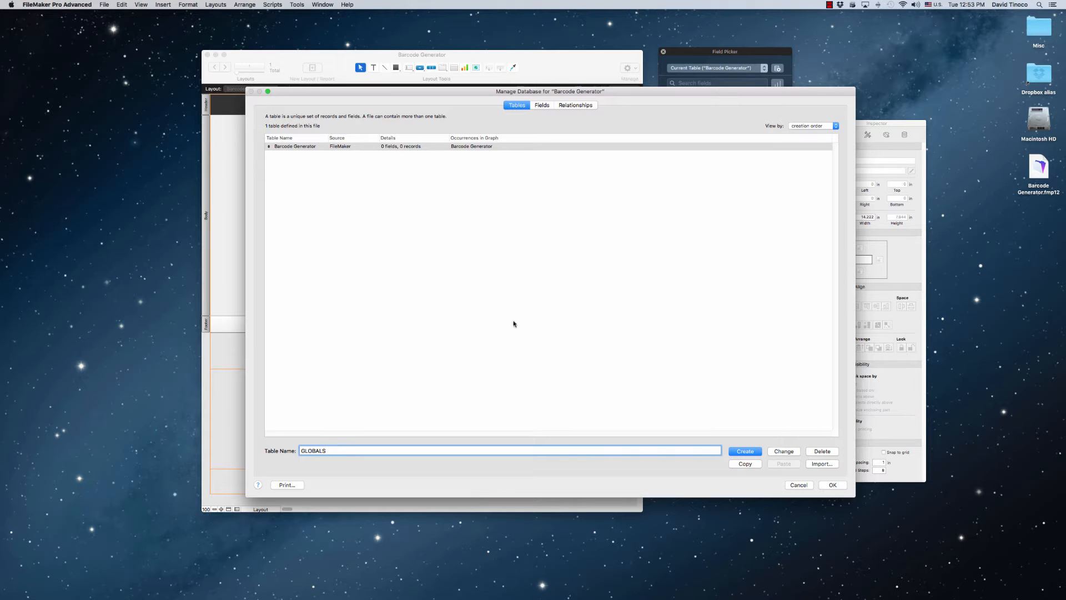
{"action": "left_click", "coordinate": [784, 451]}
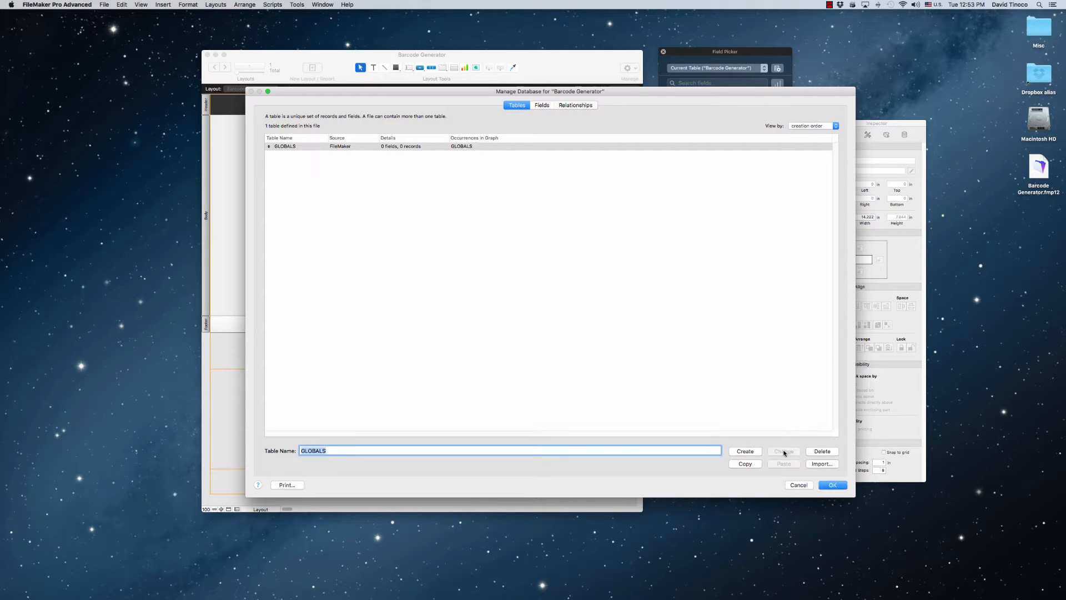
Add a second table named Products to the database
{"action": "left_click", "coordinate": [375, 205]}
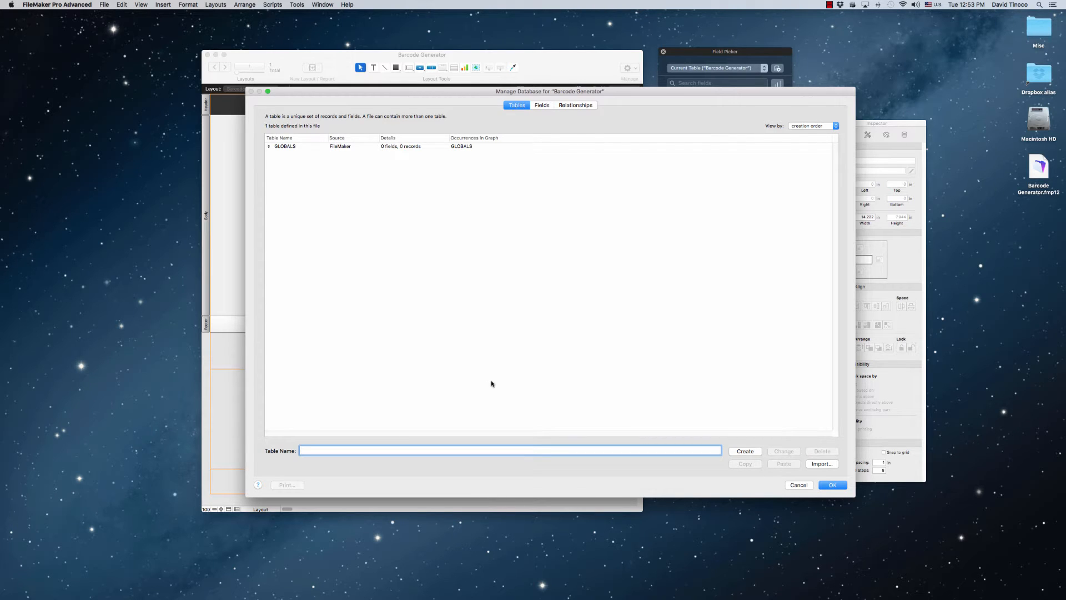
{"action": "type", "text": "Produc"}
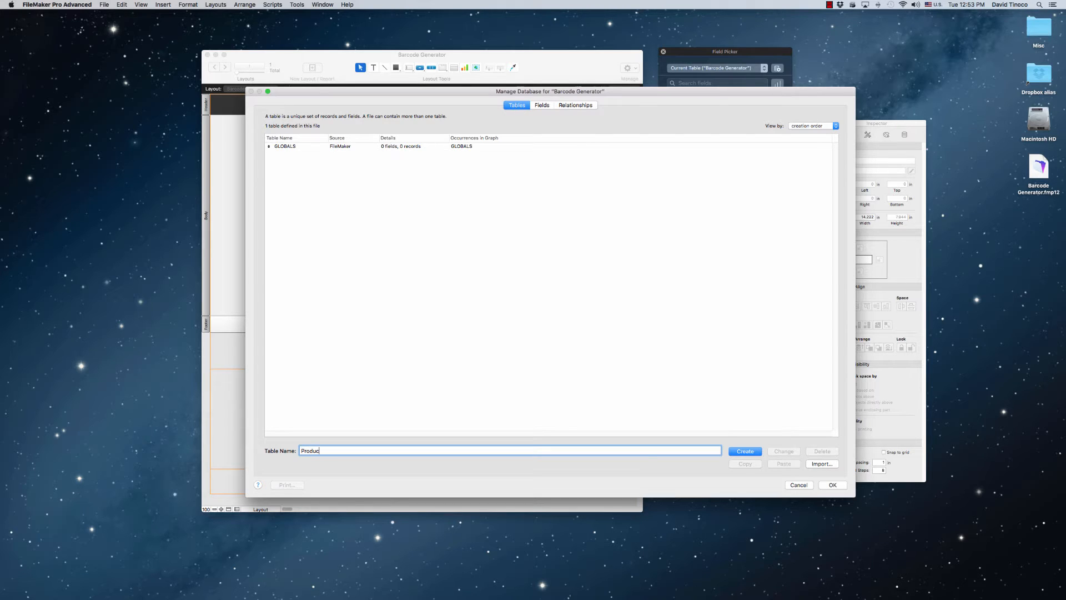
{"action": "type", "text": "ts"}
{"action": "key", "text": "Return"}
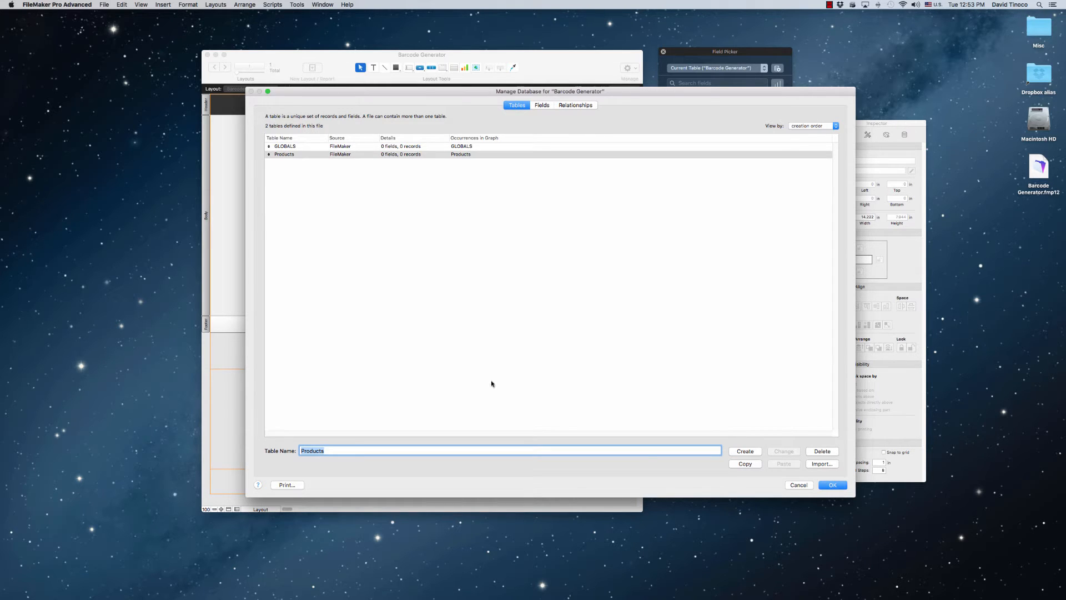
{"action": "left_click", "coordinate": [391, 266]}
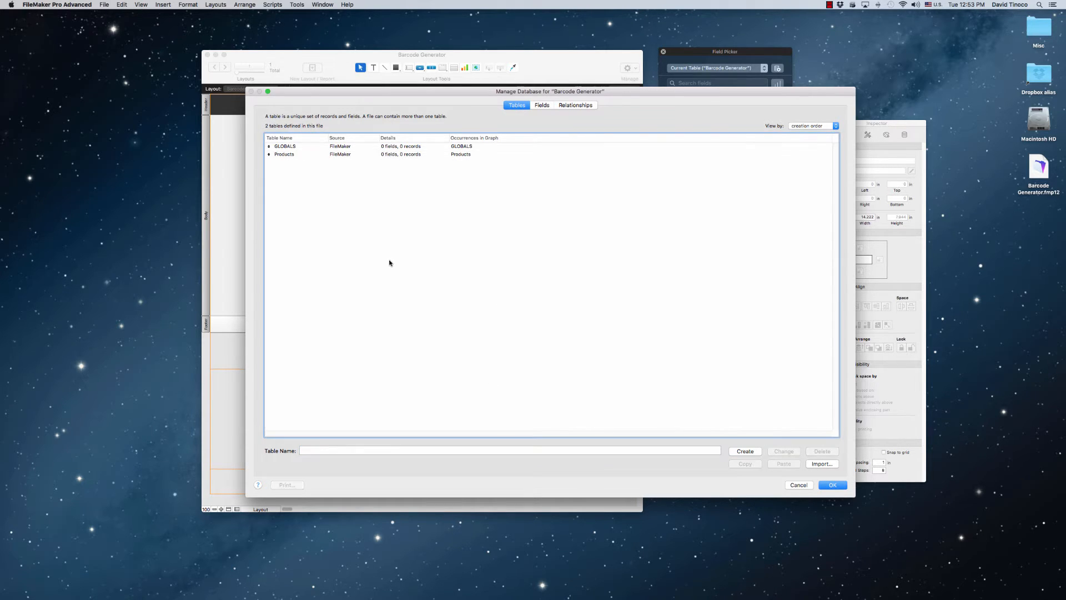
Open the Products table's field definitions and create a Number field named id
{"action": "double_click", "coordinate": [289, 154]}
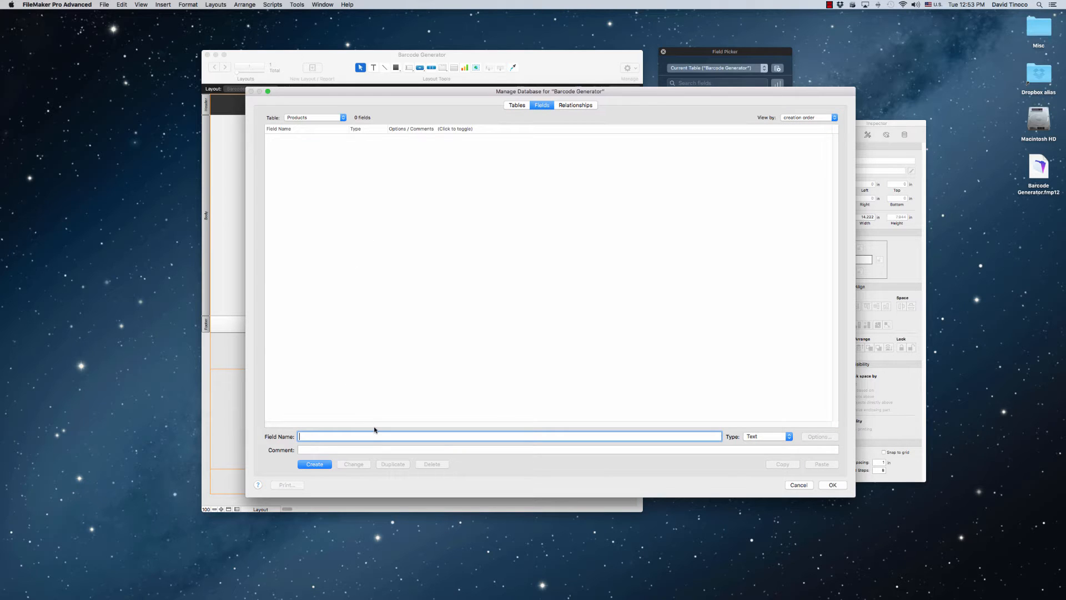
{"action": "type", "text": "id"}
{"action": "key", "text": "super+n"}
{"action": "key", "text": "Return"}
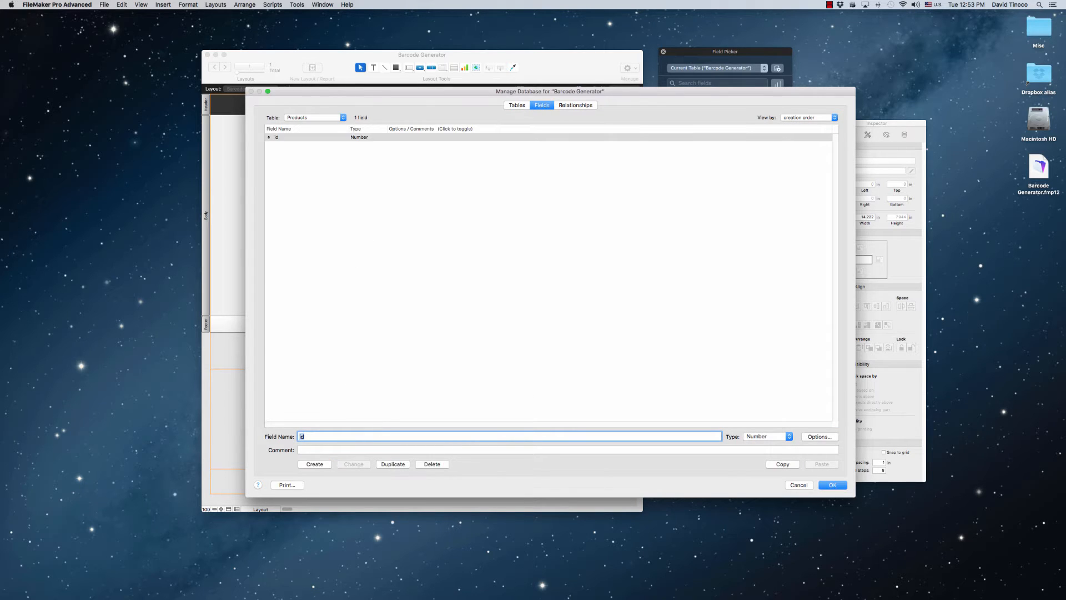
Make the id field auto-enter a serial number on creation, with 100000 as the next value
{"action": "double_click", "coordinate": [383, 142]}
{"action": "left_click_drag", "start_coordinate": [438, 93], "coordinate": [590, 153]}
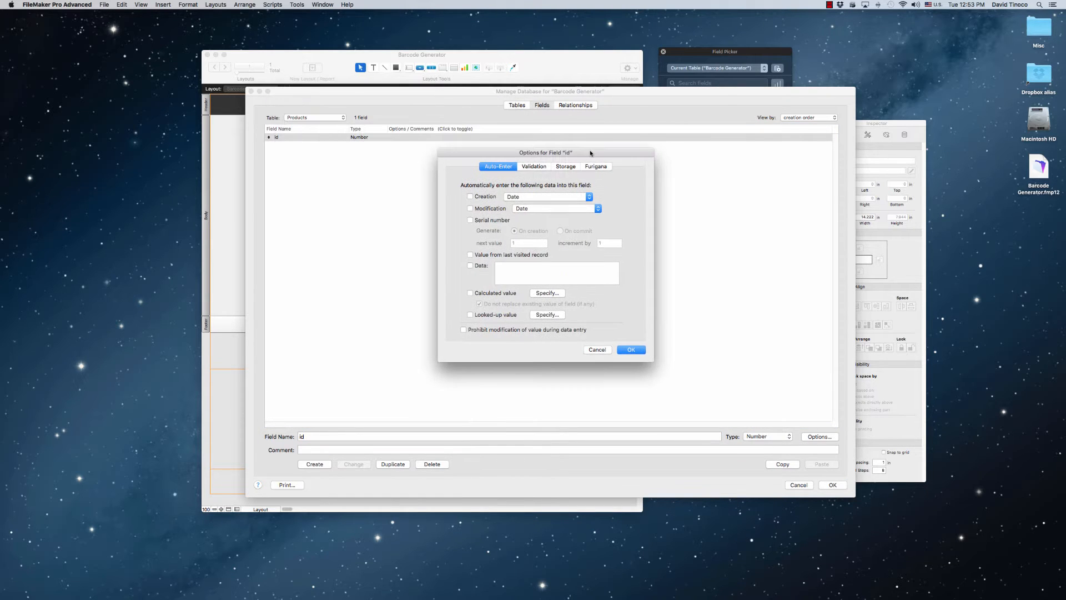
{"action": "left_click", "coordinate": [491, 220]}
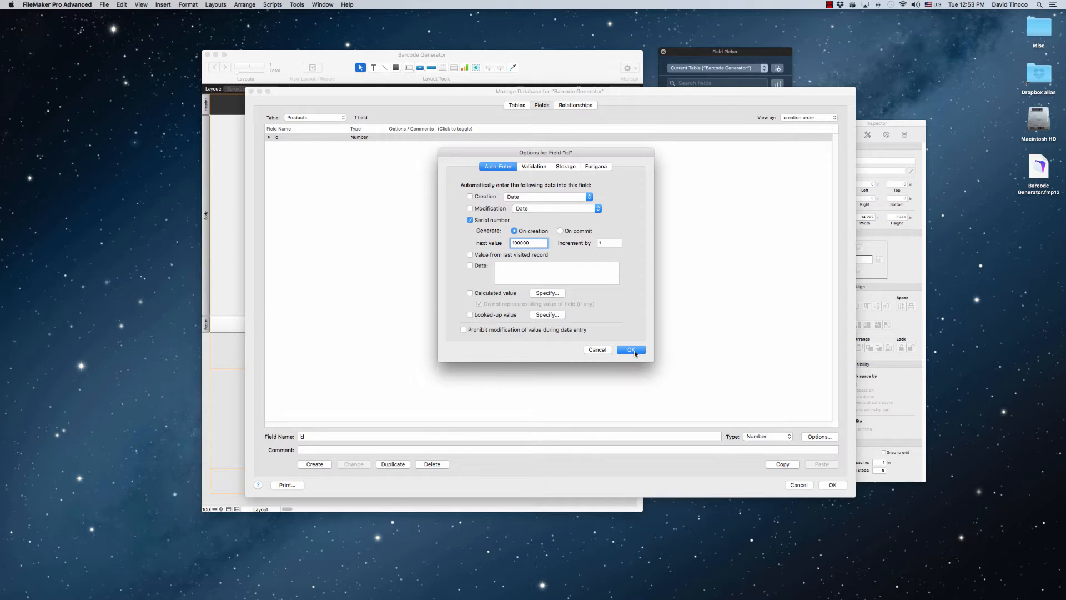
{"action": "left_click", "coordinate": [632, 350]}
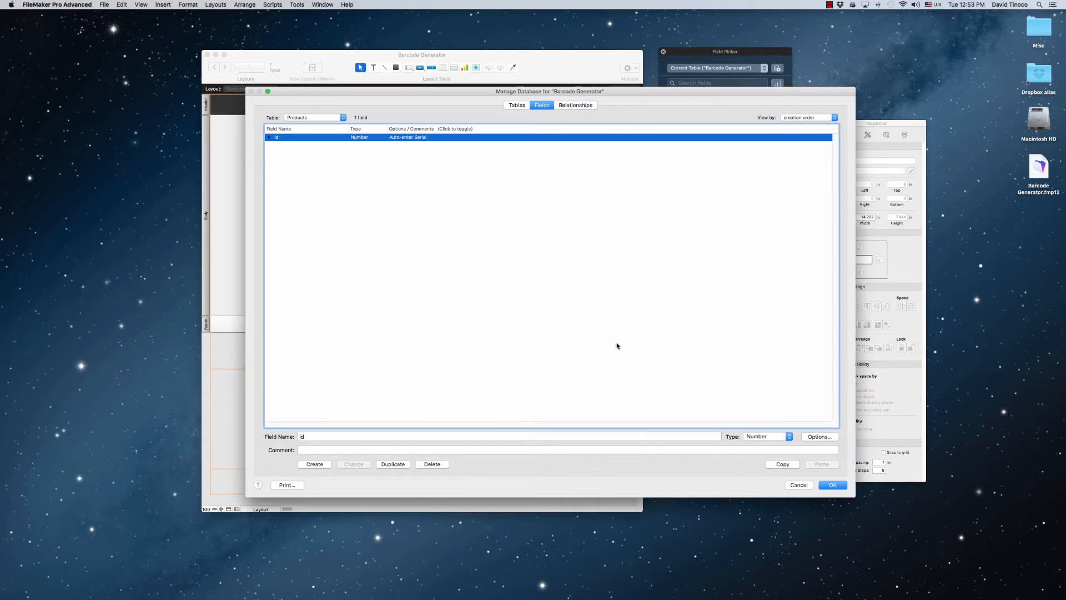
Set the id field's storage indexing to All
{"action": "double_click", "coordinate": [428, 142]}
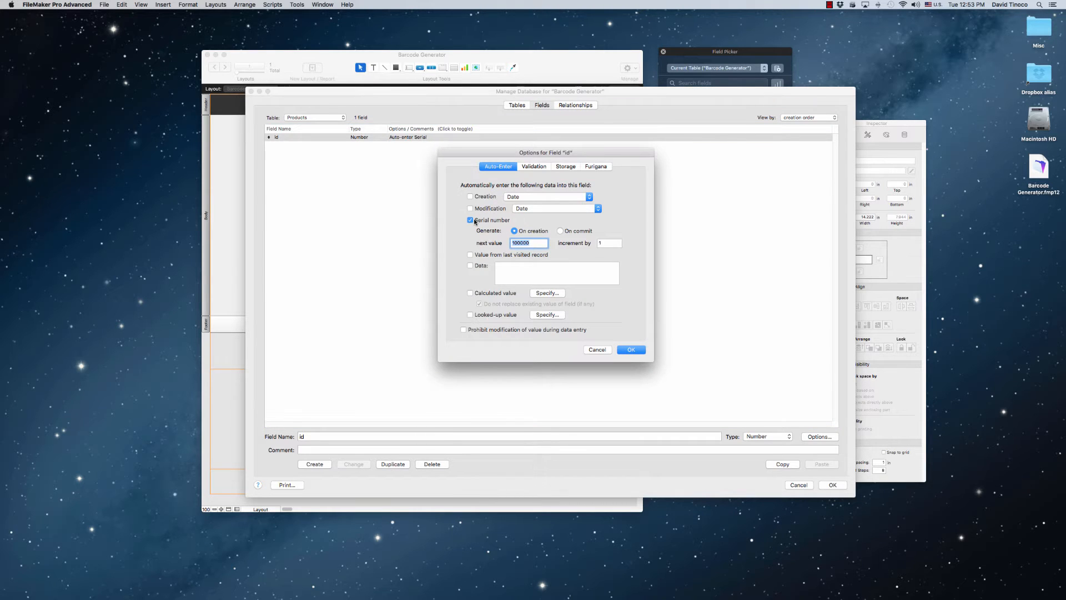
{"action": "left_click", "coordinate": [562, 167]}
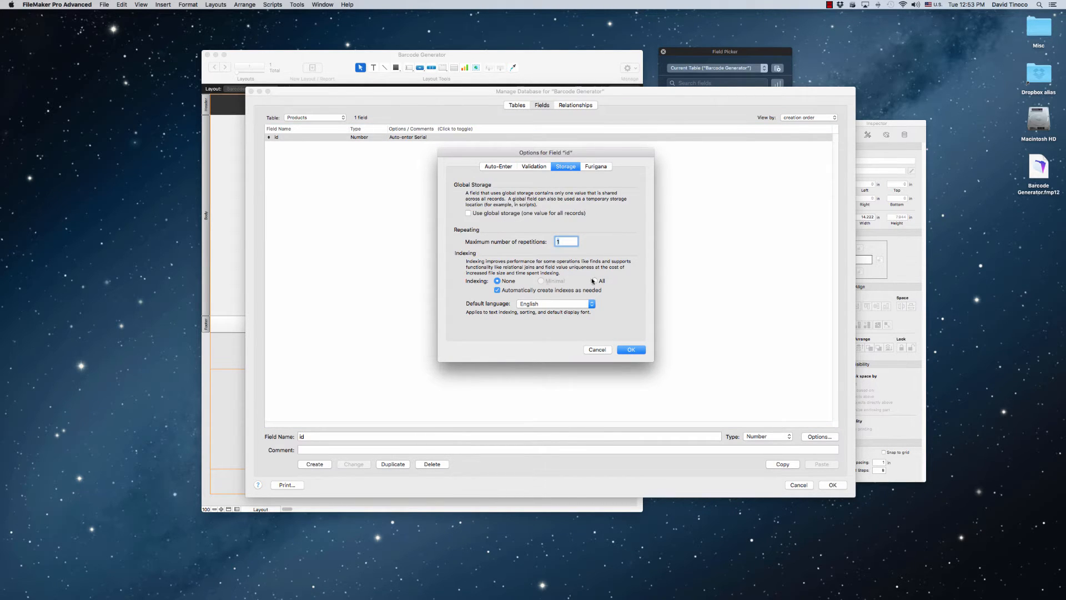
{"action": "left_click", "coordinate": [594, 281]}
{"action": "left_click", "coordinate": [631, 350]}
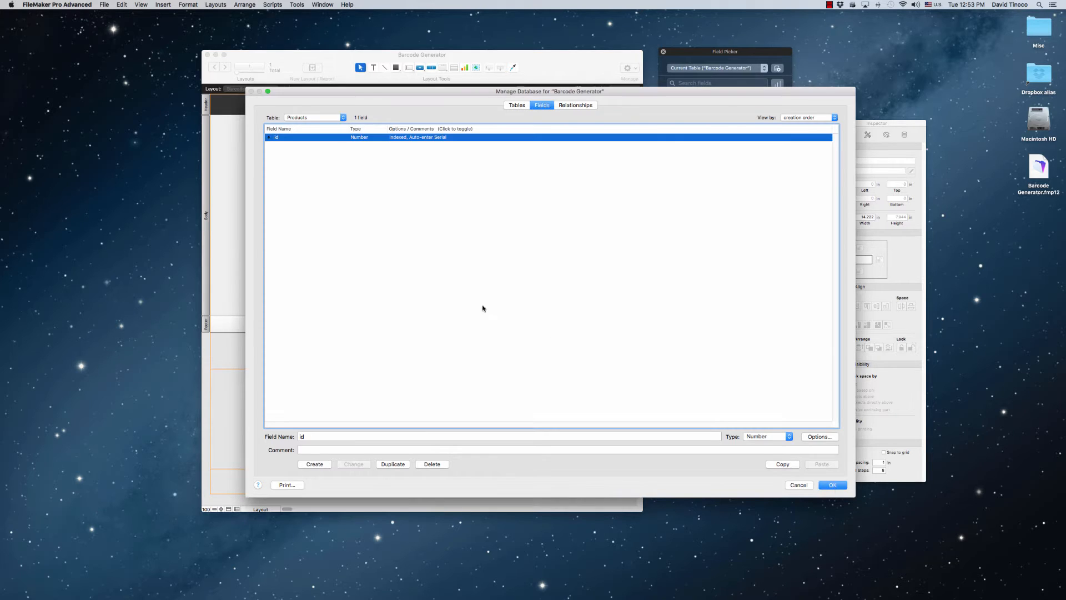
Create two Text fields named name and category in the Products table
{"action": "left_click", "coordinate": [482, 309]}
{"action": "left_click", "coordinate": [404, 435]}
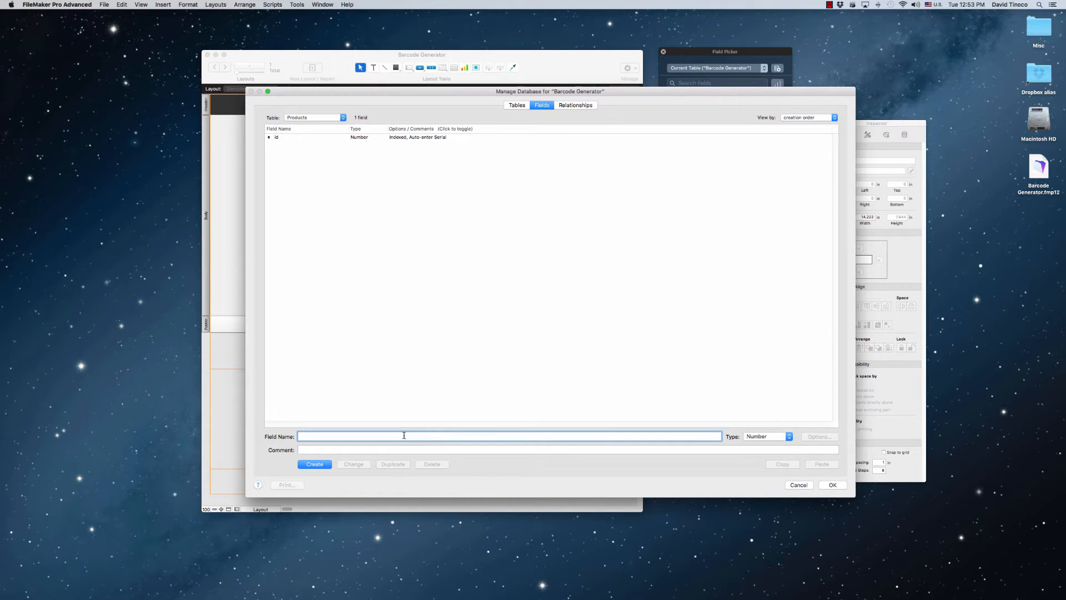
{"action": "type", "text": "name"}
{"action": "key", "text": "super+t"}
{"action": "key", "text": "Return"}
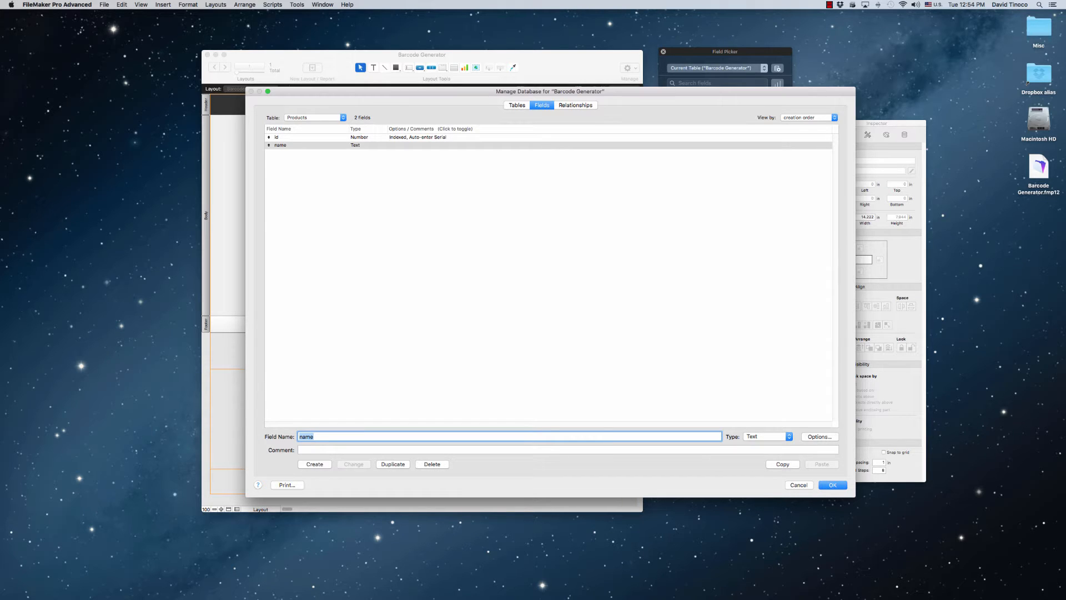
{"action": "type", "text": "category"}
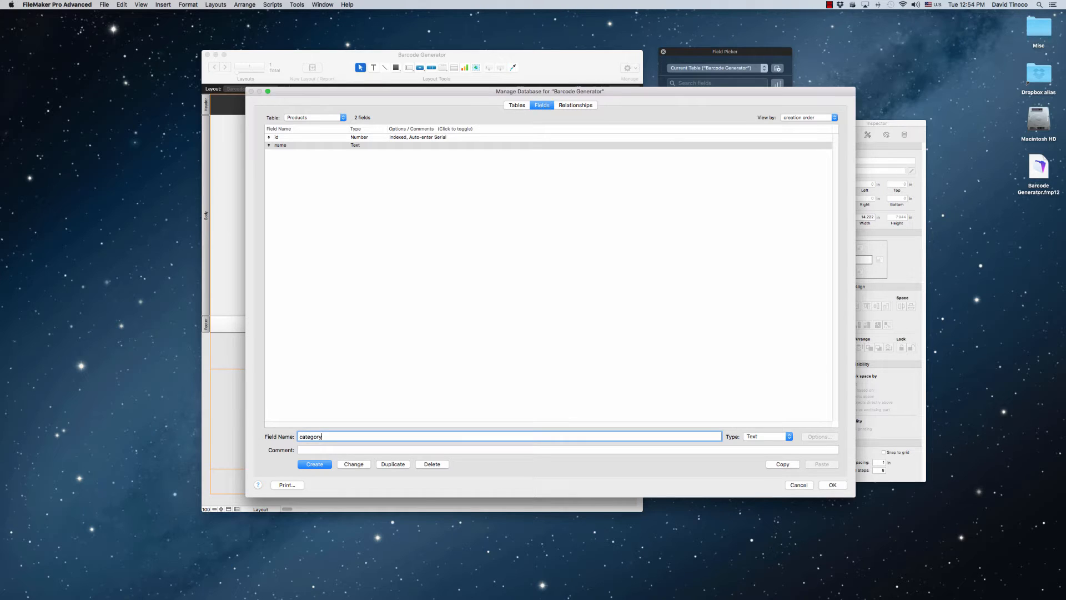
{"action": "key", "text": "Return"}
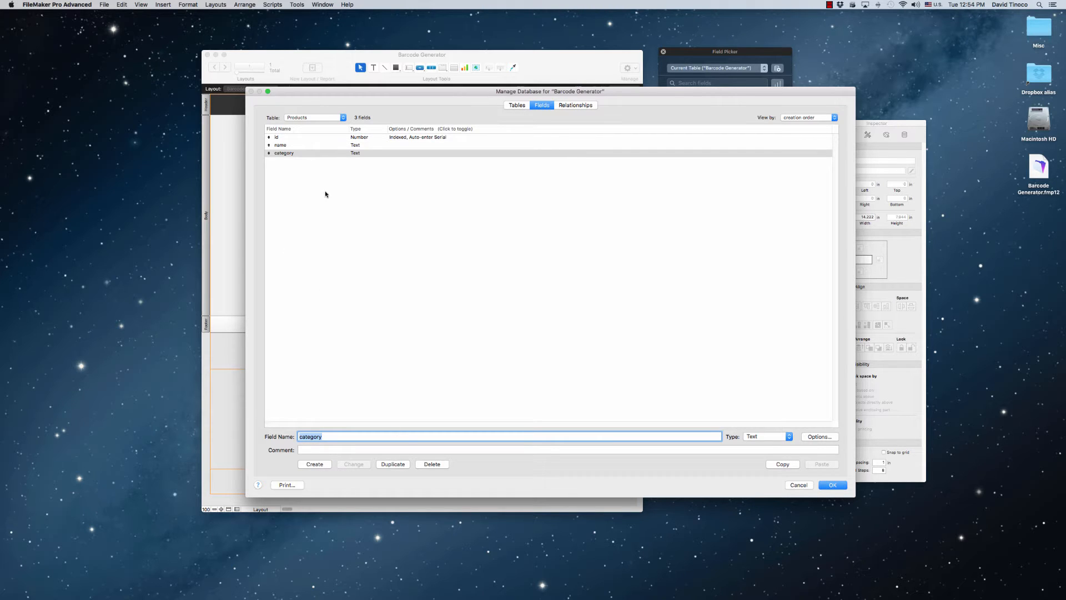
Create a Text field named id_no in the Products table
{"action": "left_click", "coordinate": [350, 396]}
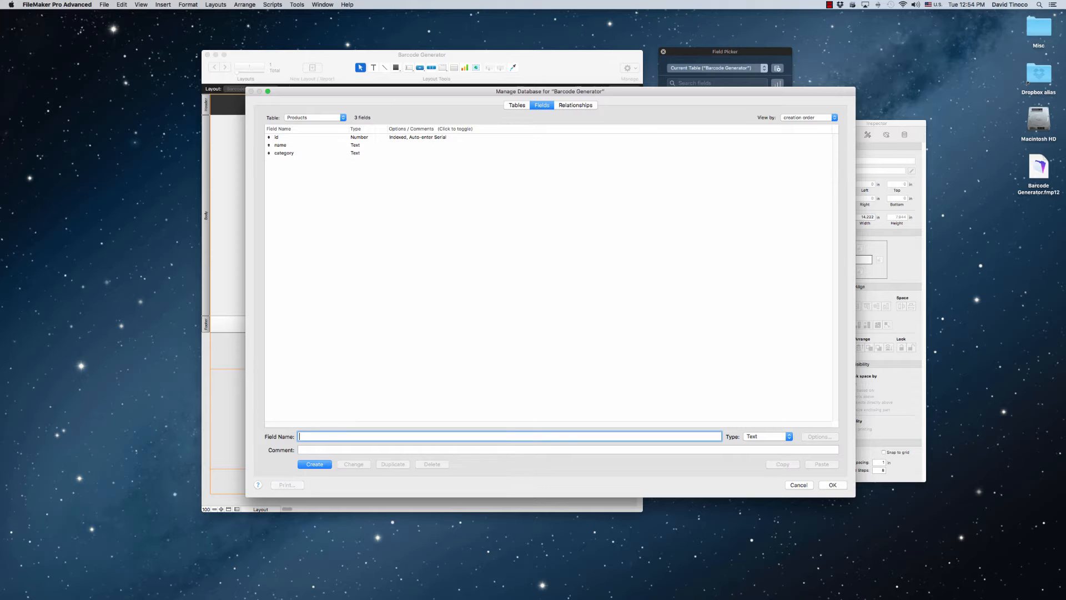
{"action": "type", "text": "id_no"}
{"action": "key", "text": "Return"}
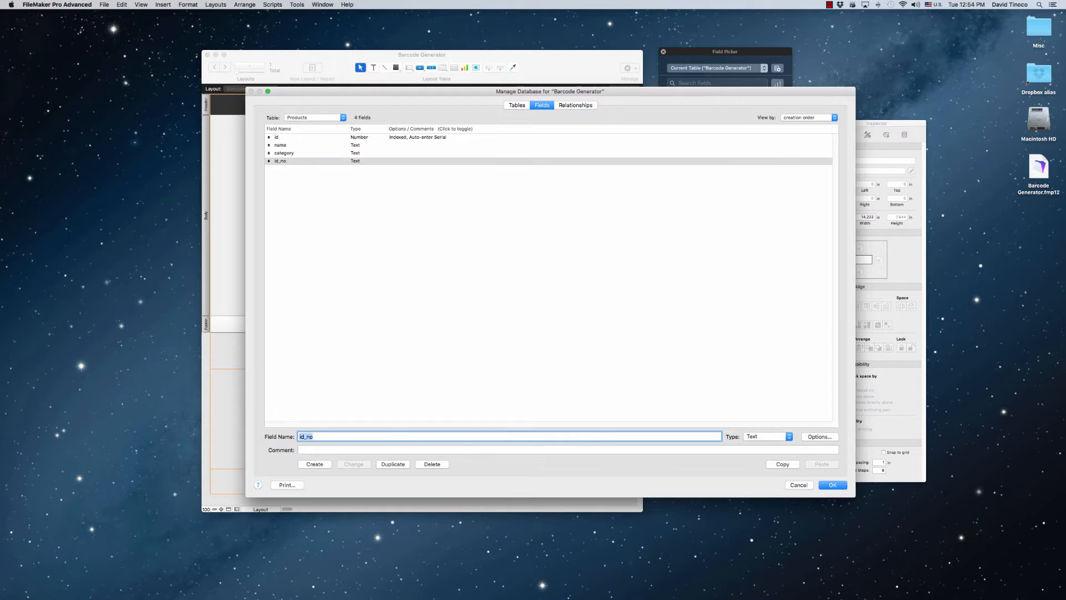
Give id_no the auto-enter calculation category & "-" & id, and allow it to replace the field's existing value
{"action": "double_click", "coordinate": [330, 162]}
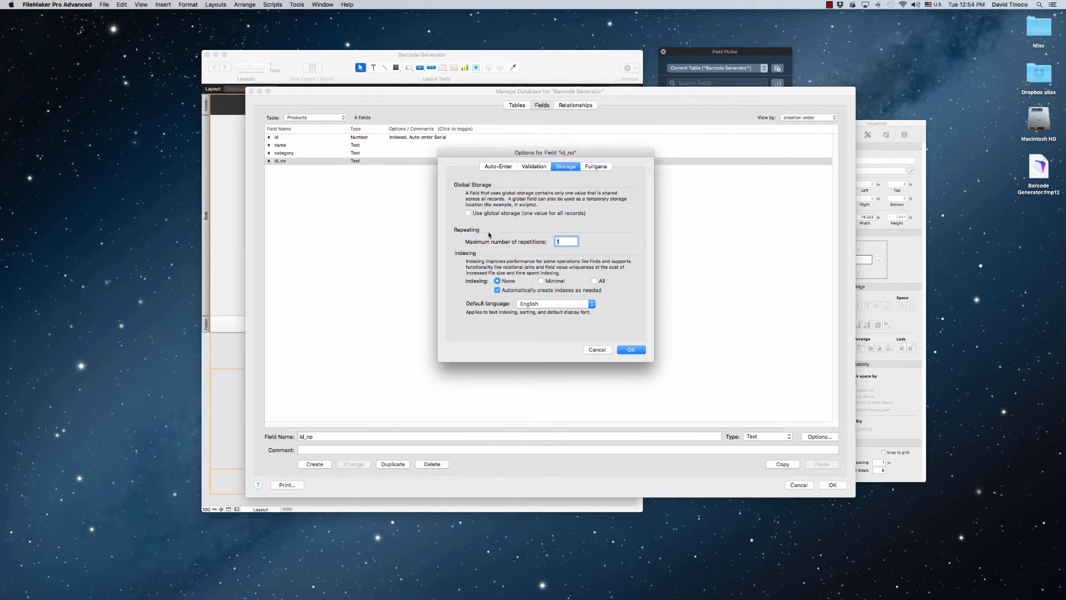
{"action": "left_click", "coordinate": [491, 167]}
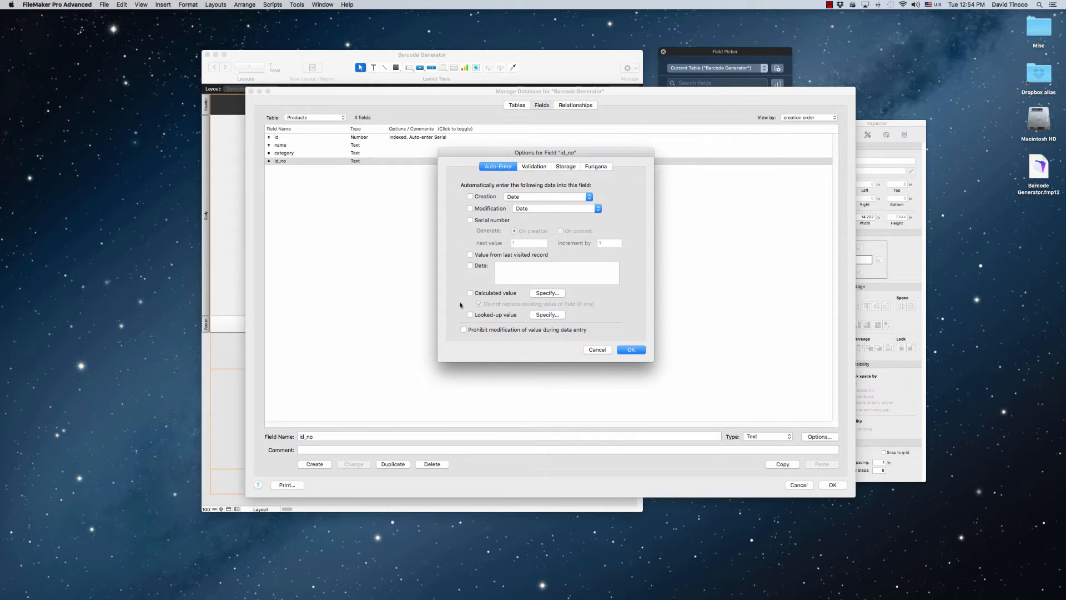
{"action": "left_click", "coordinate": [547, 295]}
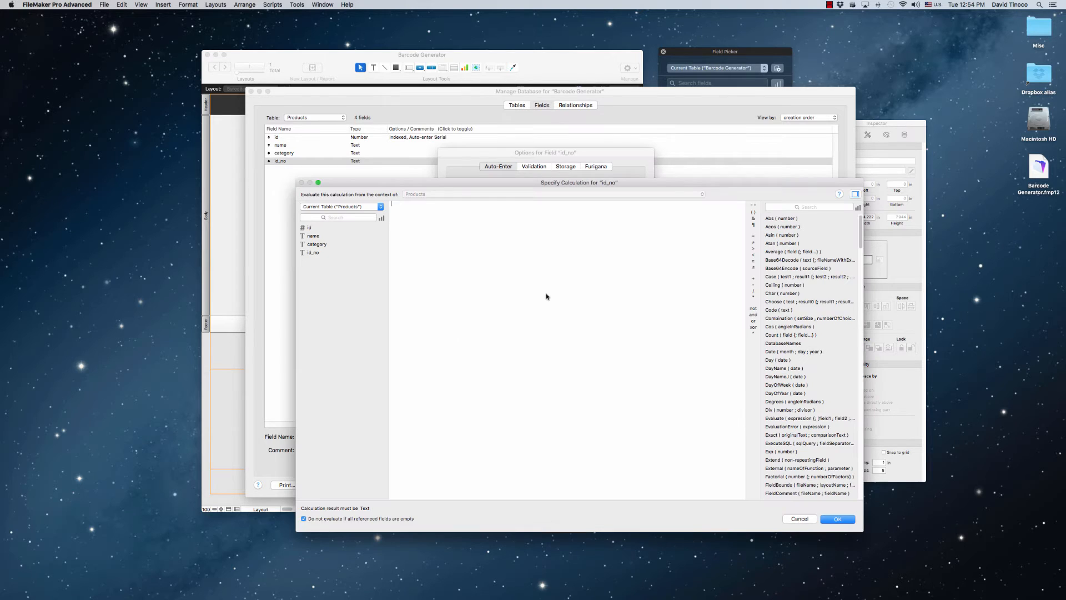
{"action": "double_click", "coordinate": [315, 245]}
{"action": "left_click", "coordinate": [752, 218]}
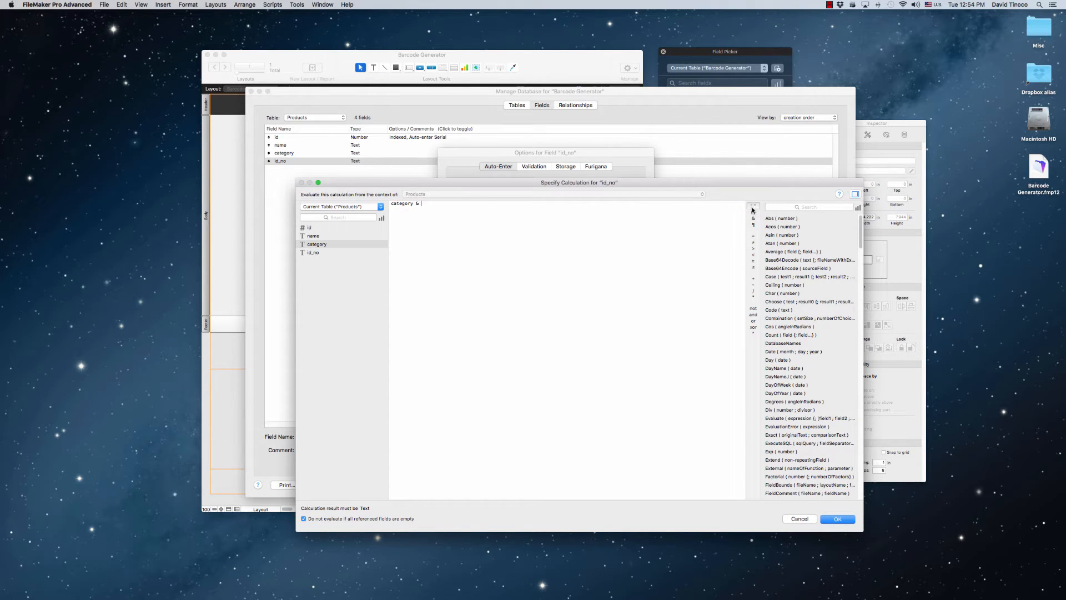
{"action": "left_click", "coordinate": [752, 205]}
{"action": "key", "text": "Right"}
{"action": "left_click", "coordinate": [752, 218]}
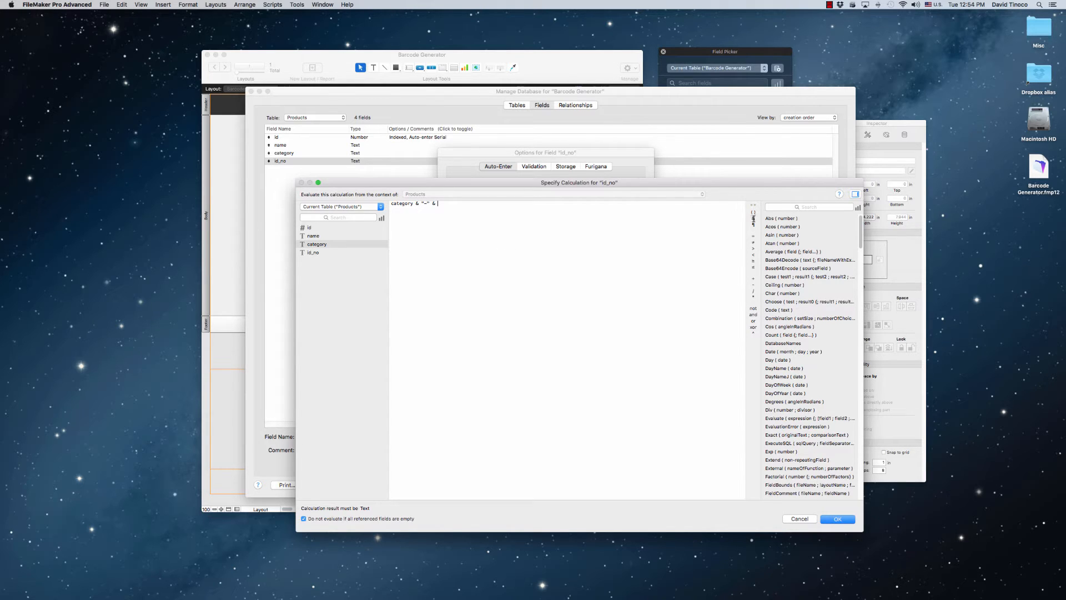
{"action": "double_click", "coordinate": [314, 227]}
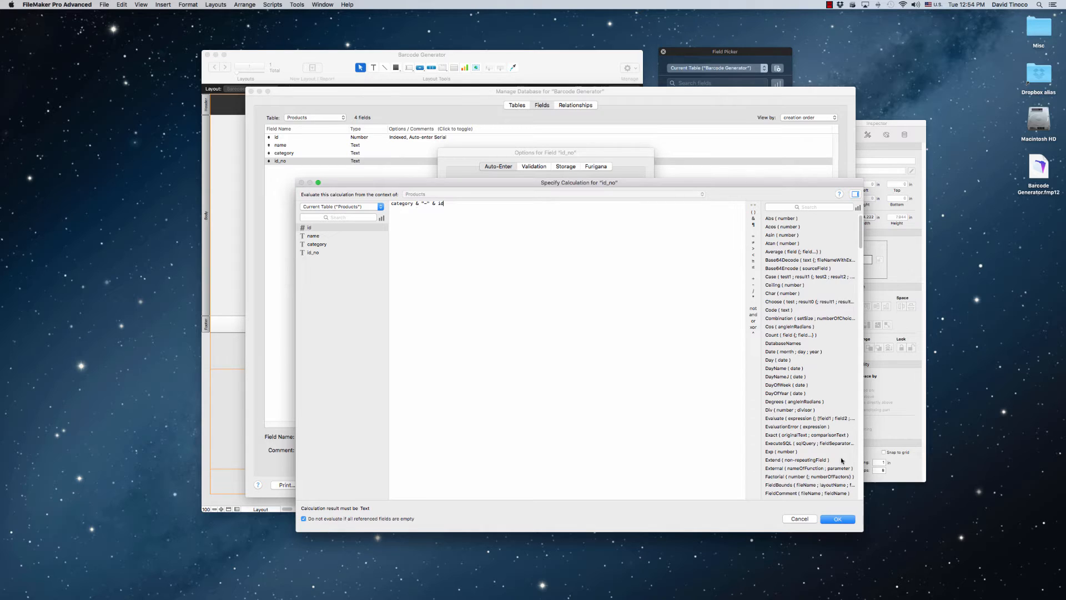
{"action": "left_click", "coordinate": [838, 519]}
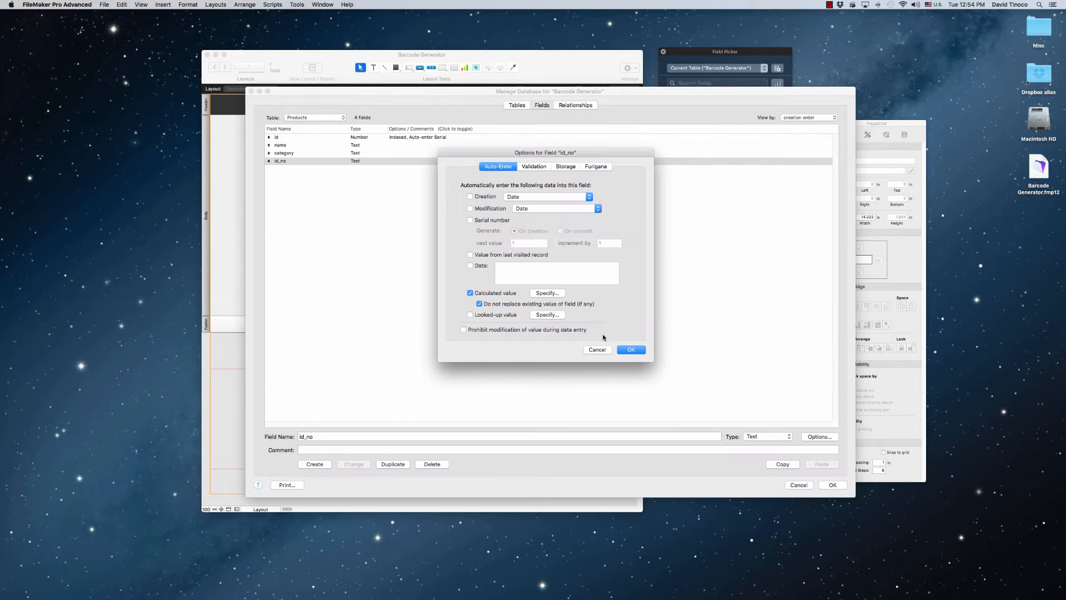
{"action": "left_click", "coordinate": [480, 304]}
{"action": "left_click", "coordinate": [631, 349]}
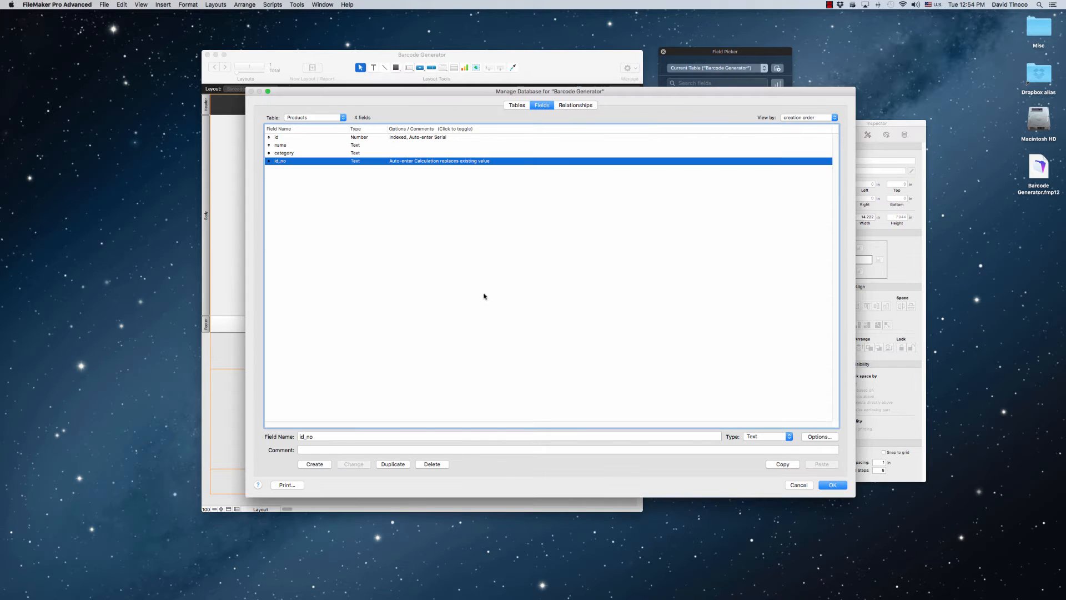
Set the storage indexing of the category and name fields in the Products table to Minimal
{"action": "double_click", "coordinate": [296, 153]}
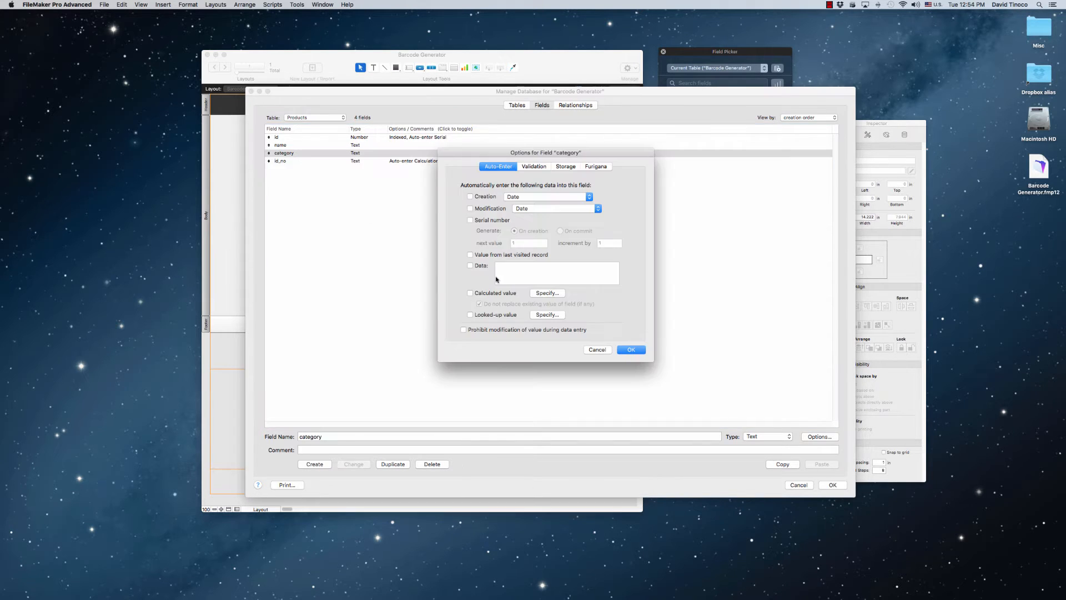
{"action": "left_click", "coordinate": [580, 167]}
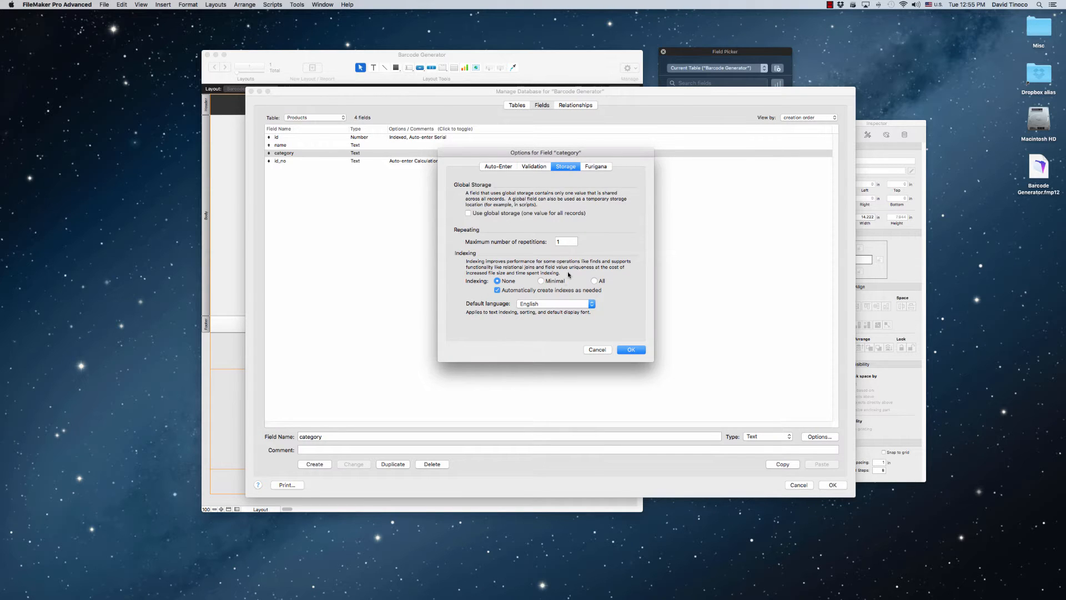
{"action": "left_click", "coordinate": [541, 281]}
{"action": "left_click", "coordinate": [636, 353]}
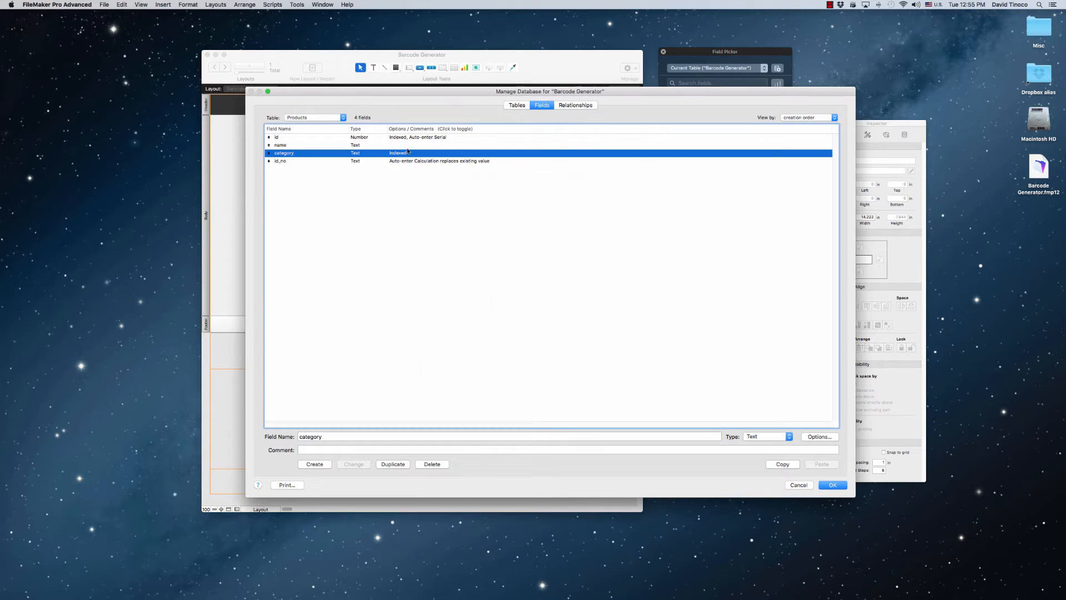
{"action": "double_click", "coordinate": [431, 145]}
{"action": "left_click", "coordinate": [555, 281]}
{"action": "left_click", "coordinate": [628, 350]}
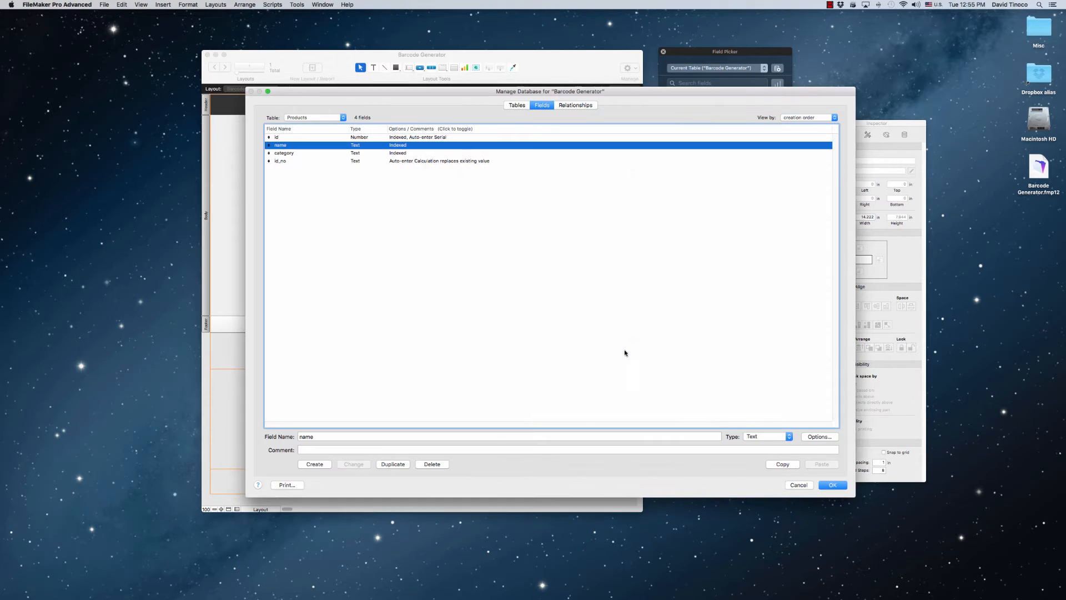
Set the id_no field's storage indexing to Minimal
{"action": "left_click", "coordinate": [511, 276]}
{"action": "double_click", "coordinate": [405, 162]}
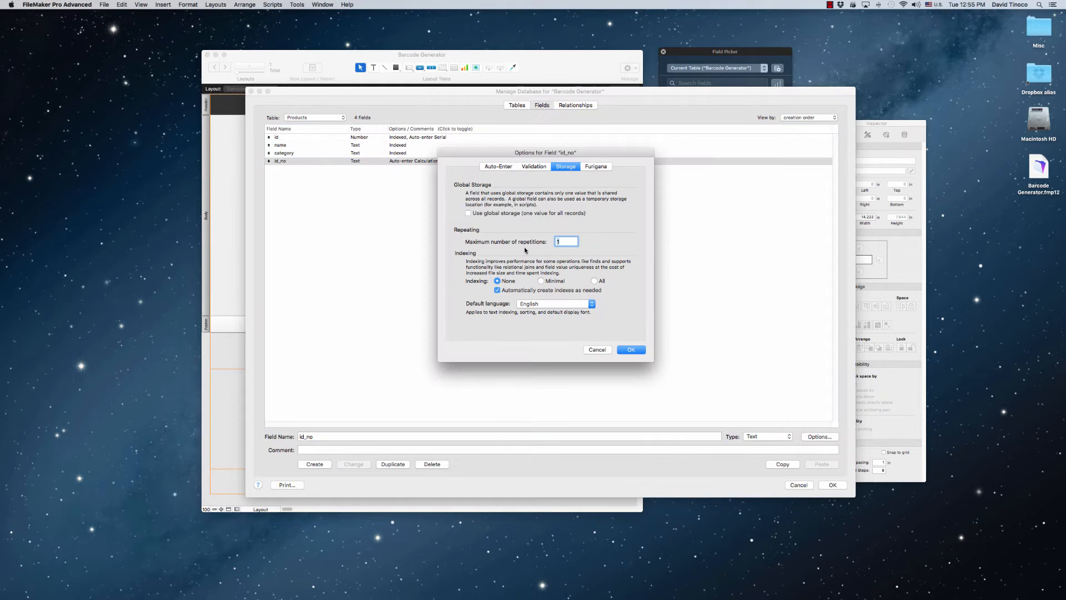
{"action": "left_click", "coordinate": [560, 284]}
{"action": "left_click", "coordinate": [633, 350]}
{"action": "left_click", "coordinate": [453, 261]}
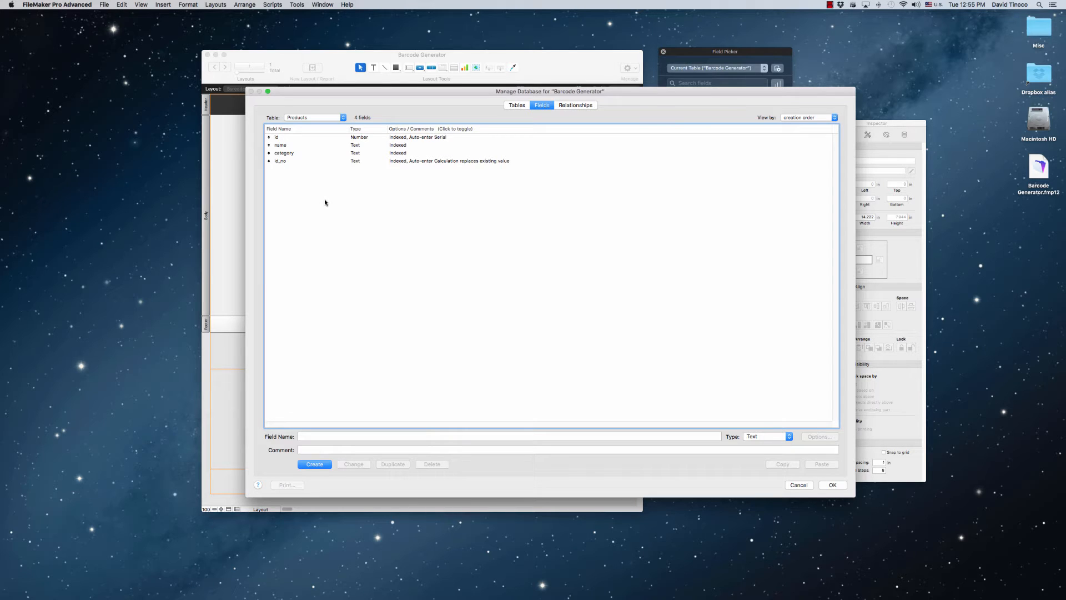
Create a Text field named jQueryCode in the GLOBALS table
{"action": "left_click", "coordinate": [523, 106]}
{"action": "double_click", "coordinate": [291, 148]}
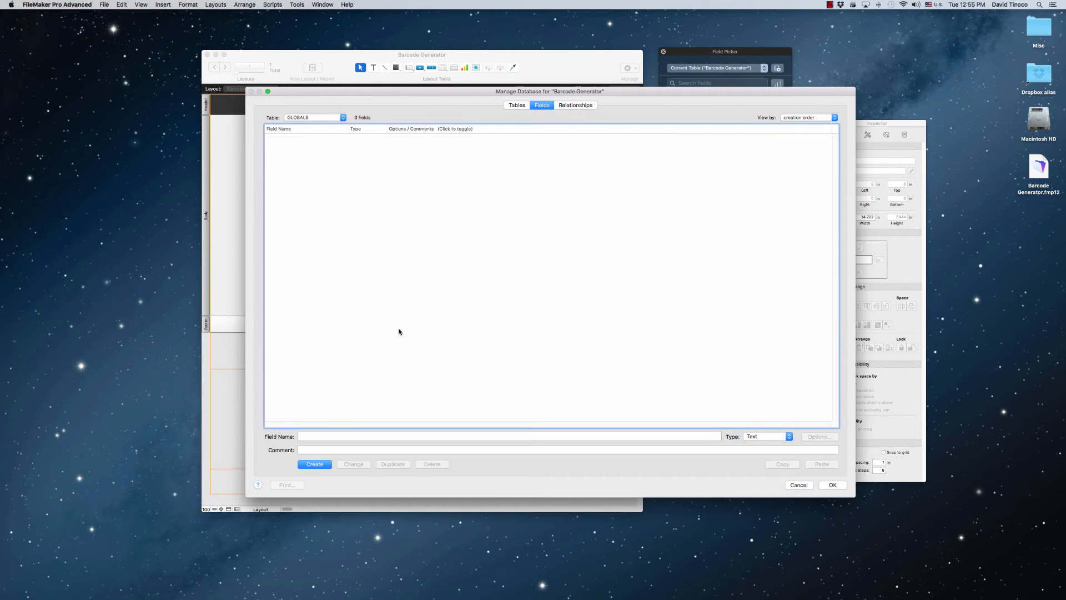
{"action": "left_click", "coordinate": [355, 436]}
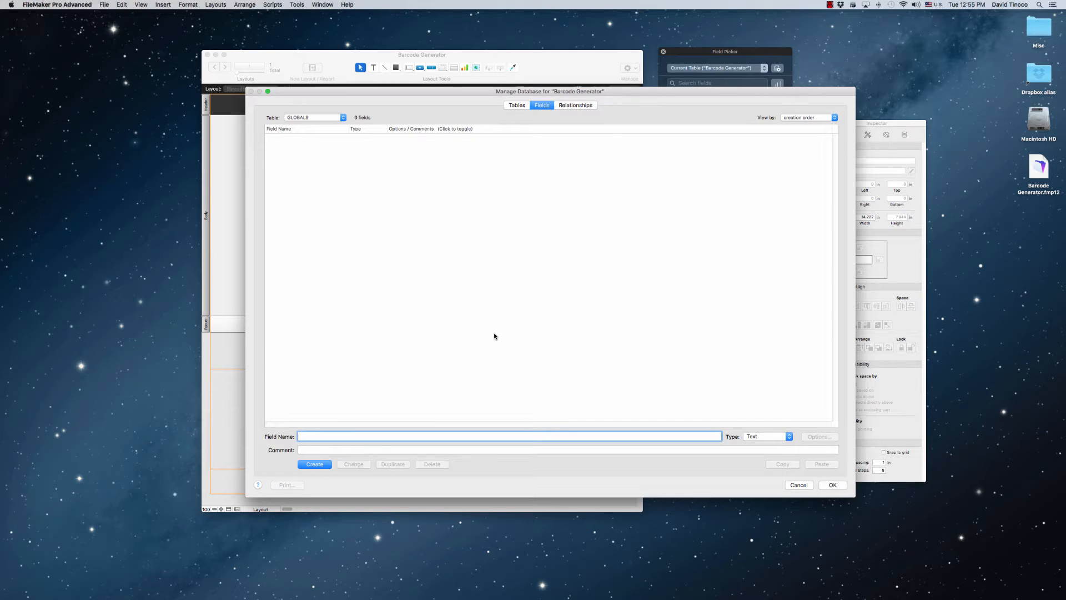
{"action": "type", "text": "i"}
{"action": "type", "text": "Query"}
{"action": "type", "text": "Code"}
{"action": "key", "text": "Return"}
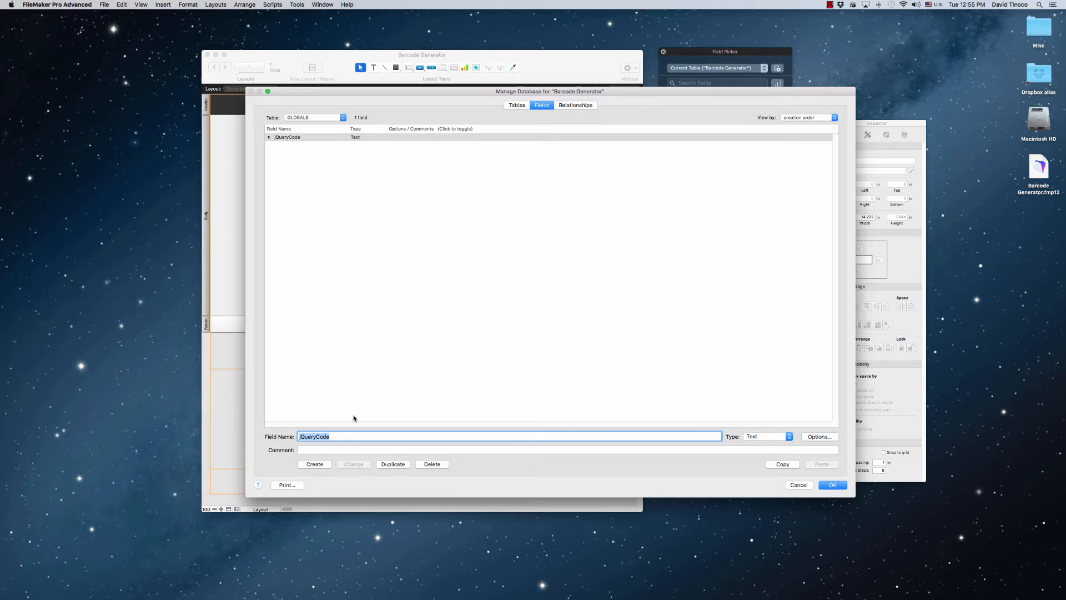
Create a second Text field named barcodeCode in the GLOBALS table
{"action": "type", "text": "barc"}
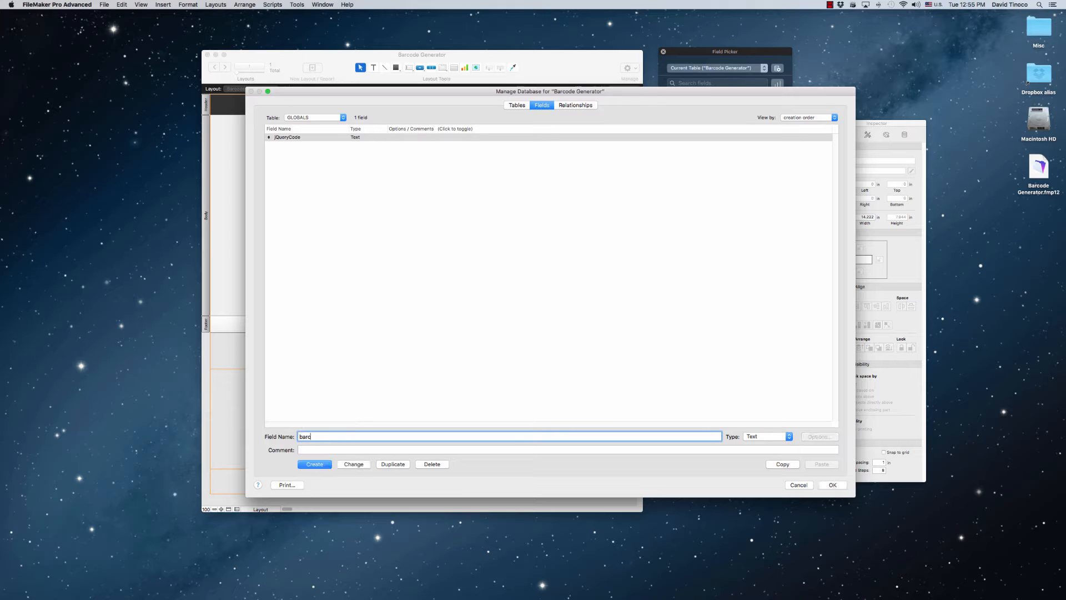
{"action": "type", "text": "odeCode"}
{"action": "key", "text": "Return"}
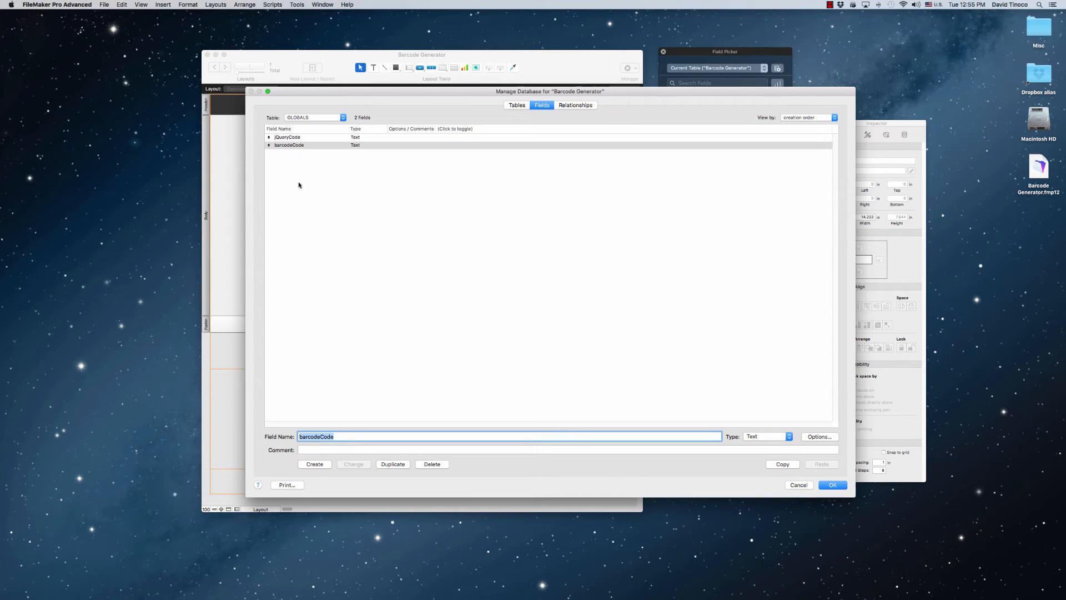
{"action": "left_click", "coordinate": [376, 196]}
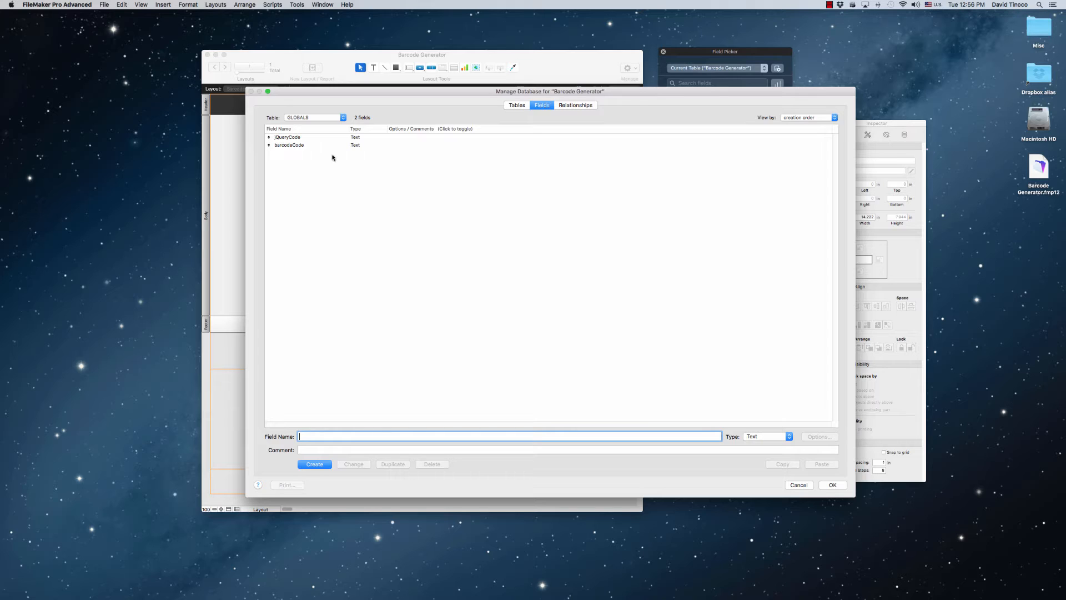
{"action": "left_click", "coordinate": [354, 138]}
{"action": "left_click", "coordinate": [356, 146]}
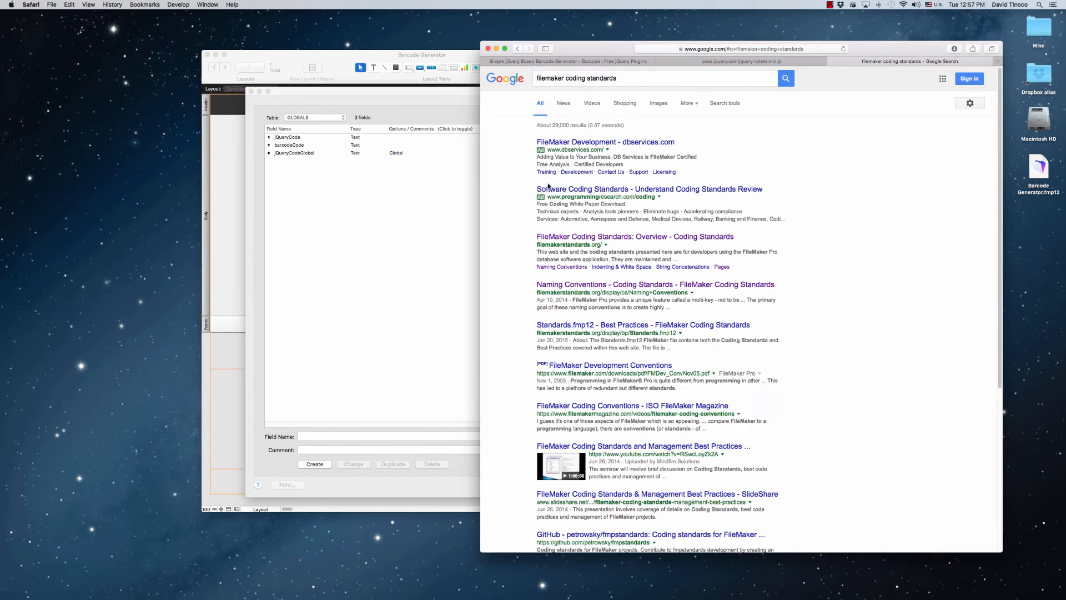
{"action": "left_click", "coordinate": [588, 238]}
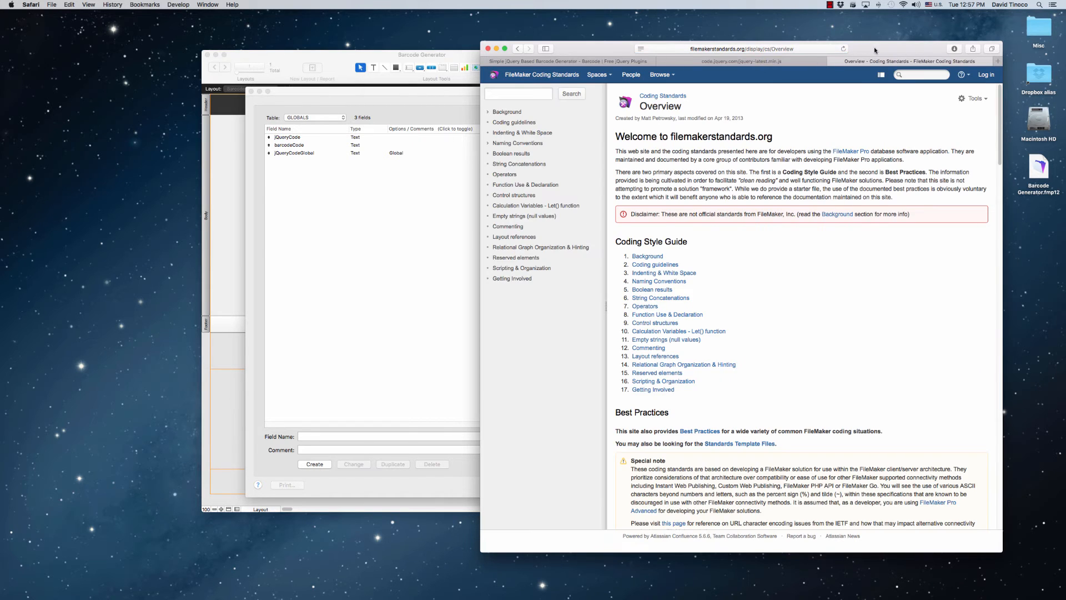
{"action": "left_click_drag", "start_coordinate": [875, 50], "coordinate": [745, 49]}
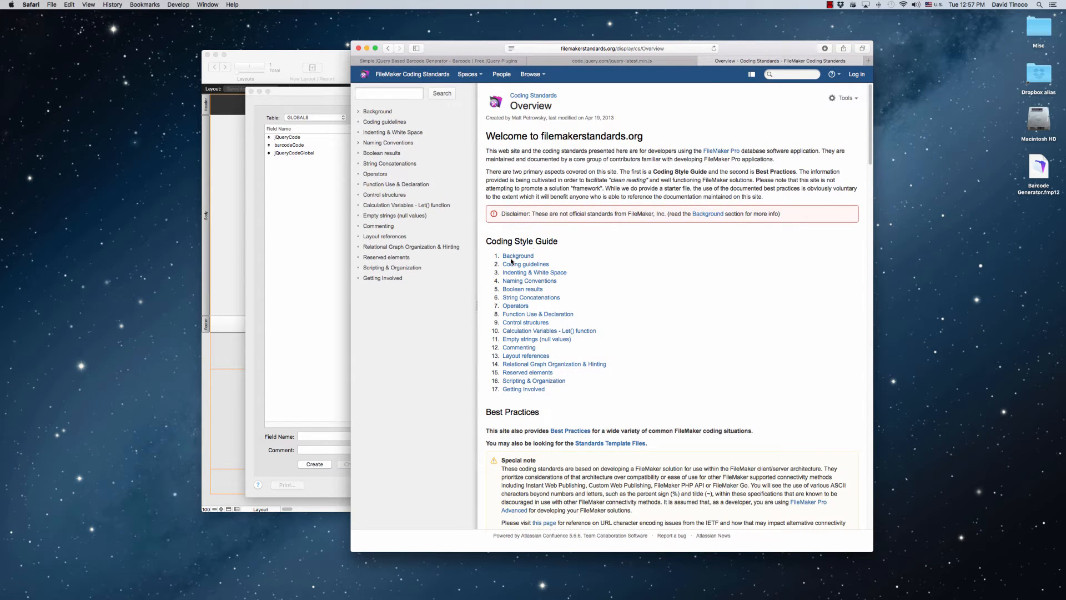
{"action": "left_click_drag", "start_coordinate": [710, 58], "coordinate": [852, 49]}
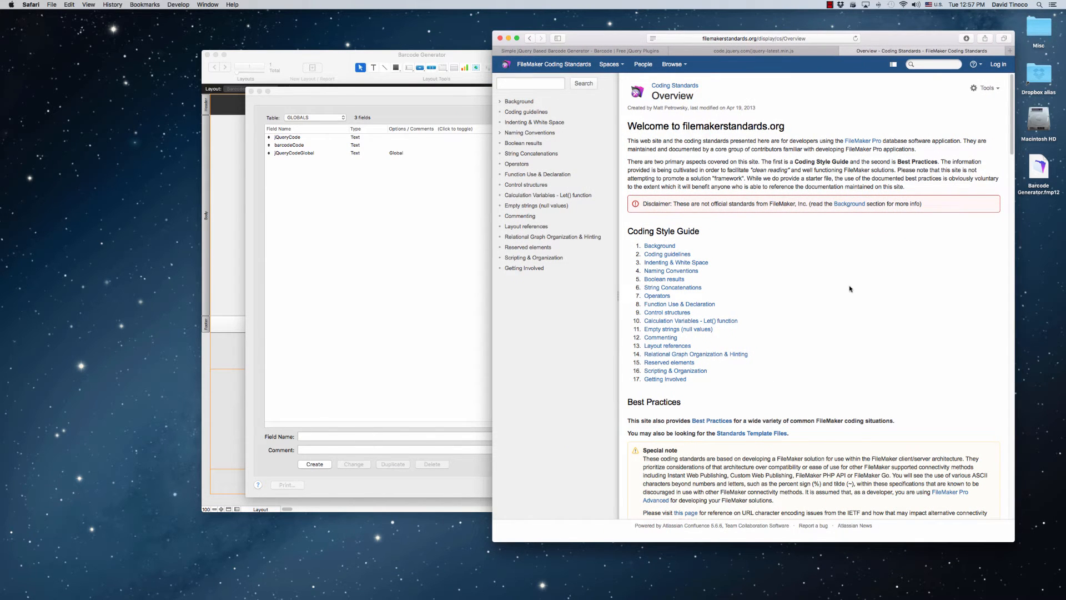
Return to FileMaker and rename the jQueryCodeGlobal field in the GLOBALS table as JQUERYCODE_GLOBAL
{"action": "left_click", "coordinate": [407, 247]}
{"action": "left_click", "coordinate": [286, 155]}
{"action": "key", "text": "Tab"}
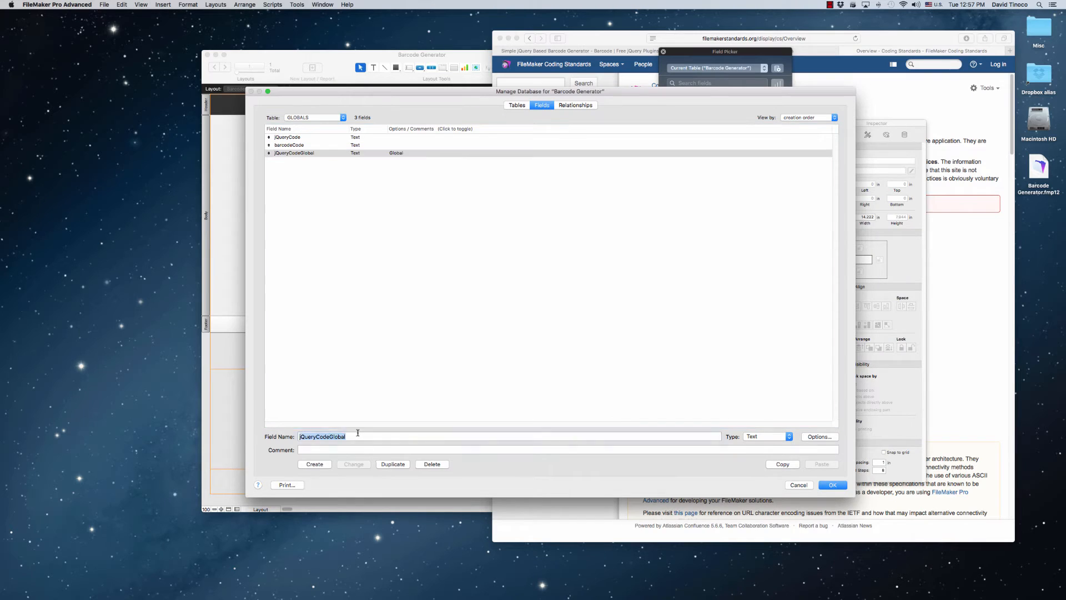
{"action": "type", "text": "JQUERY"}
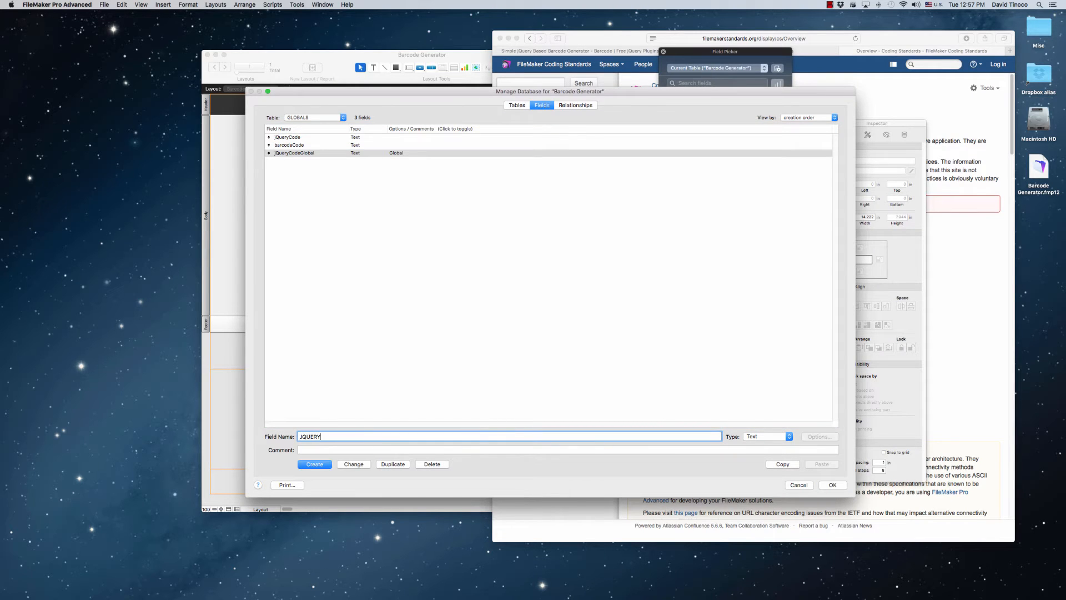
{"action": "type", "text": "CODE_GLOBAL"}
{"action": "left_click", "coordinate": [347, 464]}
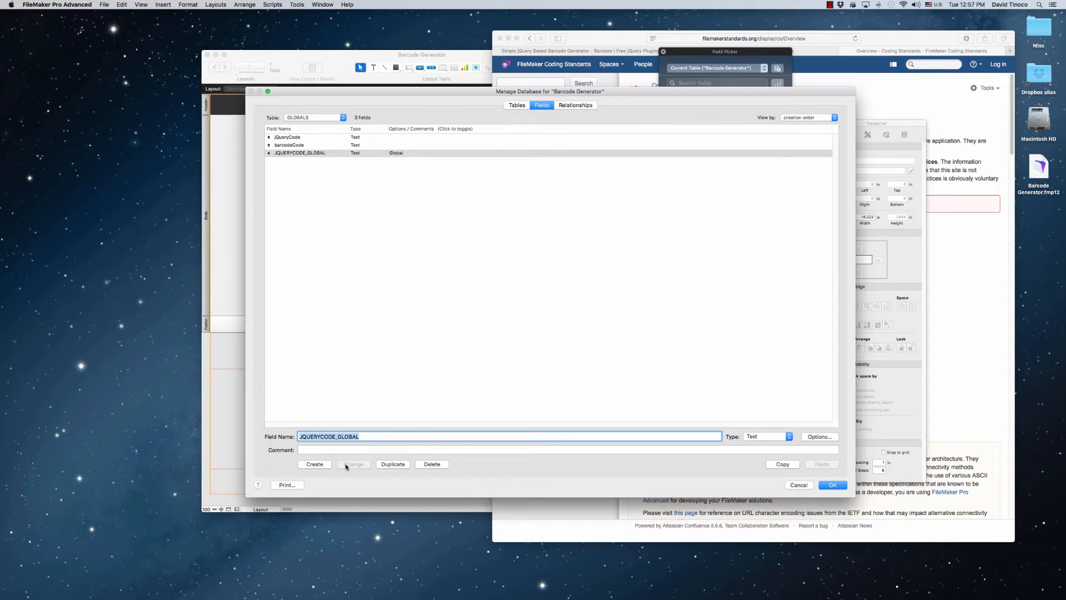
{"action": "left_click", "coordinate": [350, 225]}
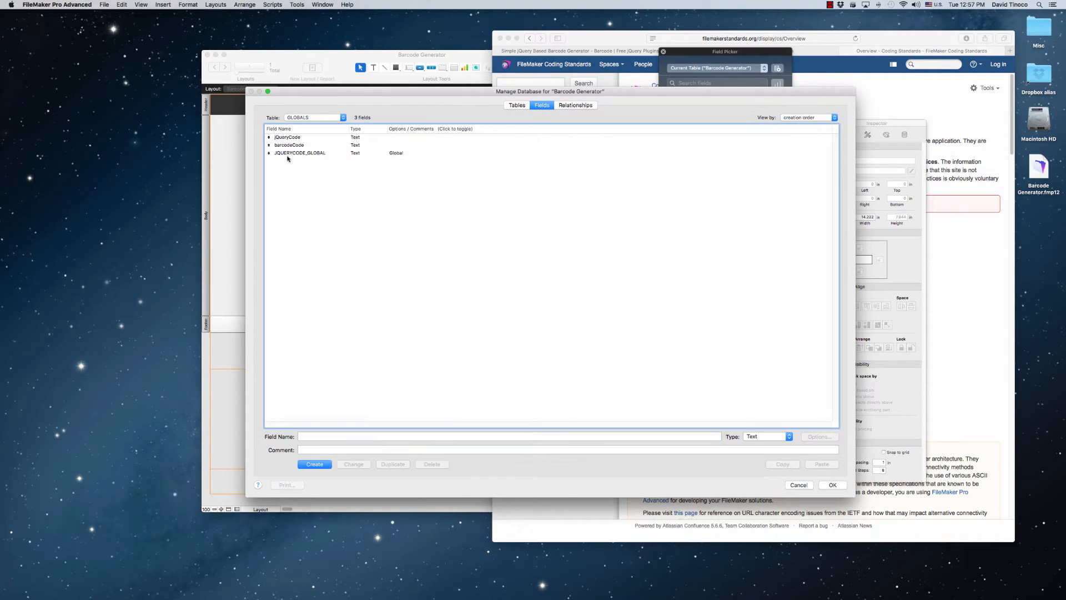
Create a Text field named BARCODECODE_GLOBAL in the GLOBALS table and enable global storage for it
{"action": "left_click", "coordinate": [353, 436]}
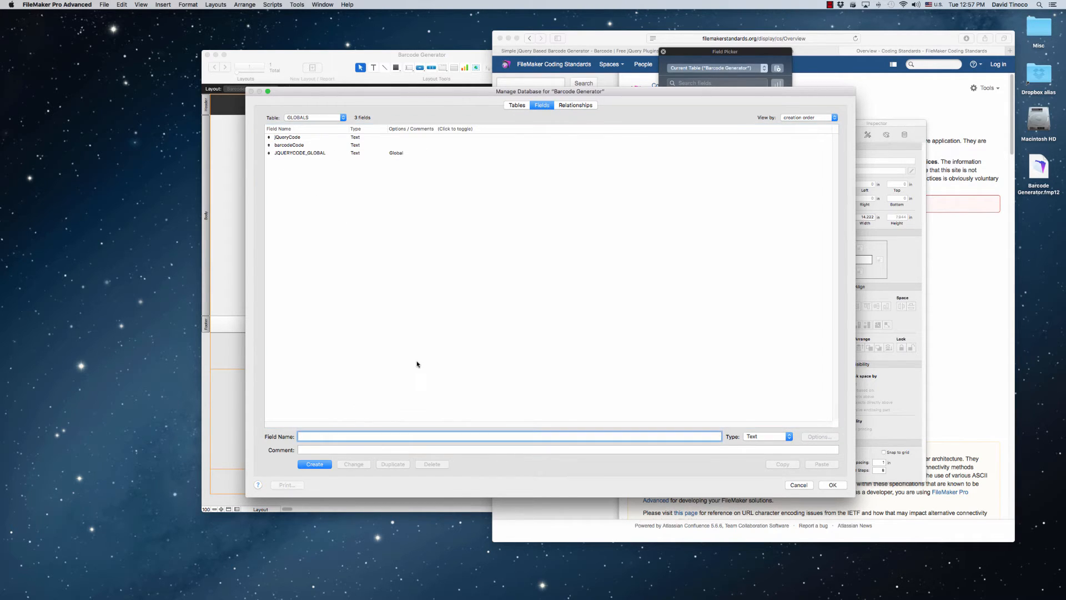
{"action": "type", "text": "BARCODECODE_GLOBAL"}
{"action": "key", "text": "Return"}
{"action": "double_click", "coordinate": [326, 161]}
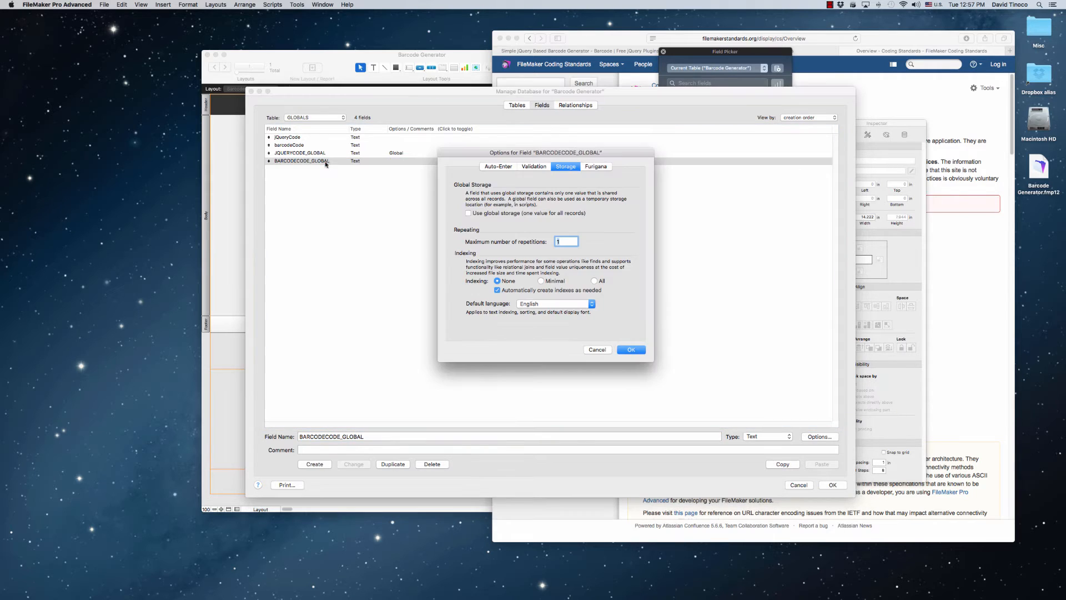
{"action": "left_click", "coordinate": [540, 215]}
{"action": "left_click", "coordinate": [639, 348]}
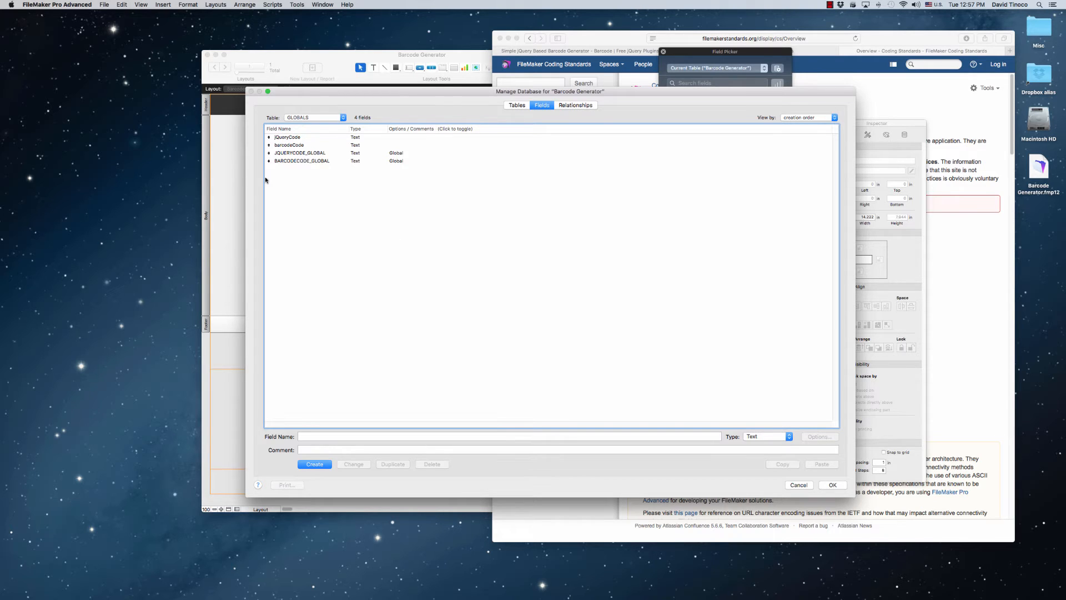
{"action": "left_click", "coordinate": [308, 138]}
{"action": "left_click", "coordinate": [308, 147]}
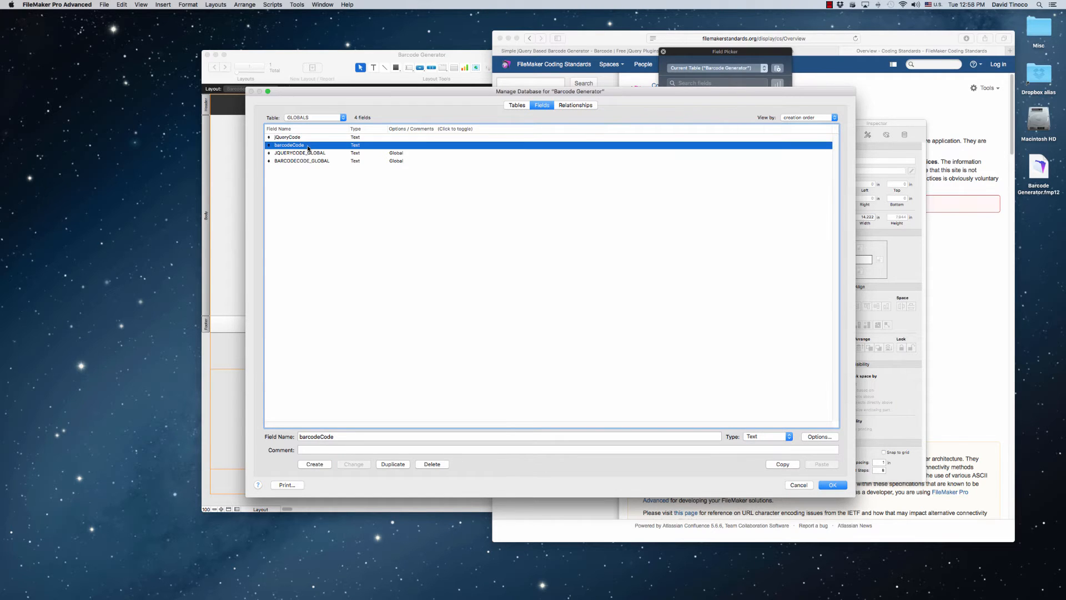
{"action": "left_click", "coordinate": [309, 153]}
{"action": "left_click", "coordinate": [310, 161]}
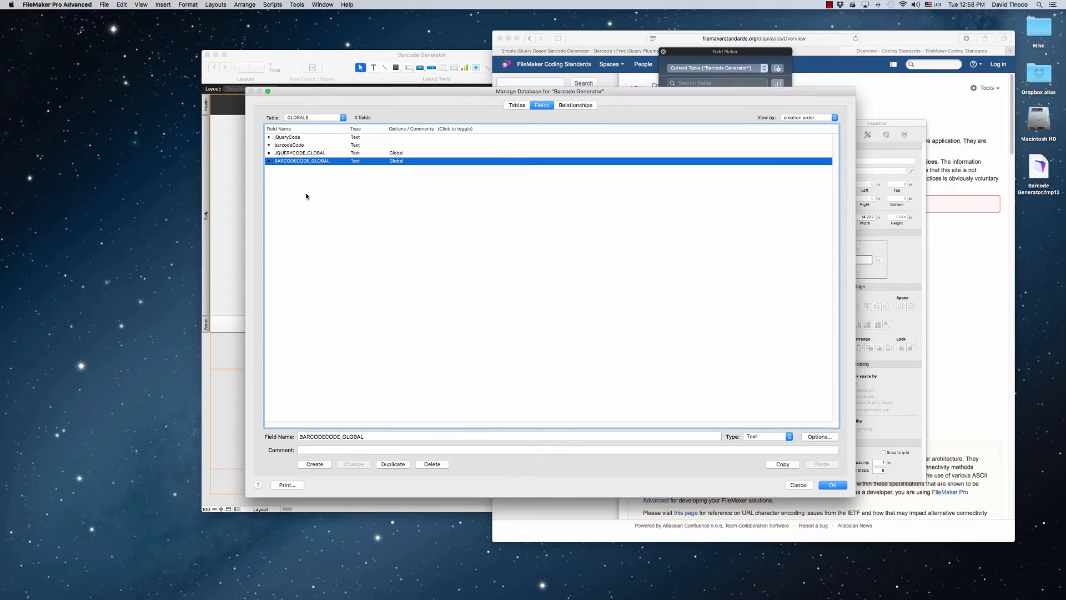
{"action": "left_click", "coordinate": [306, 196]}
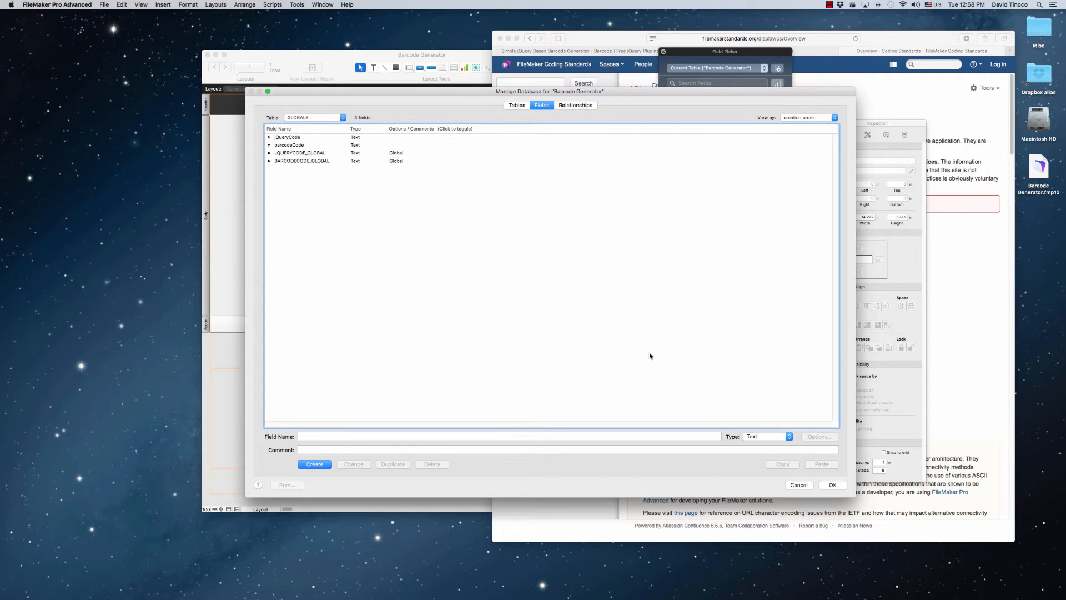
Save the table and field definitions and open the Script Workspace
{"action": "left_click", "coordinate": [516, 105]}
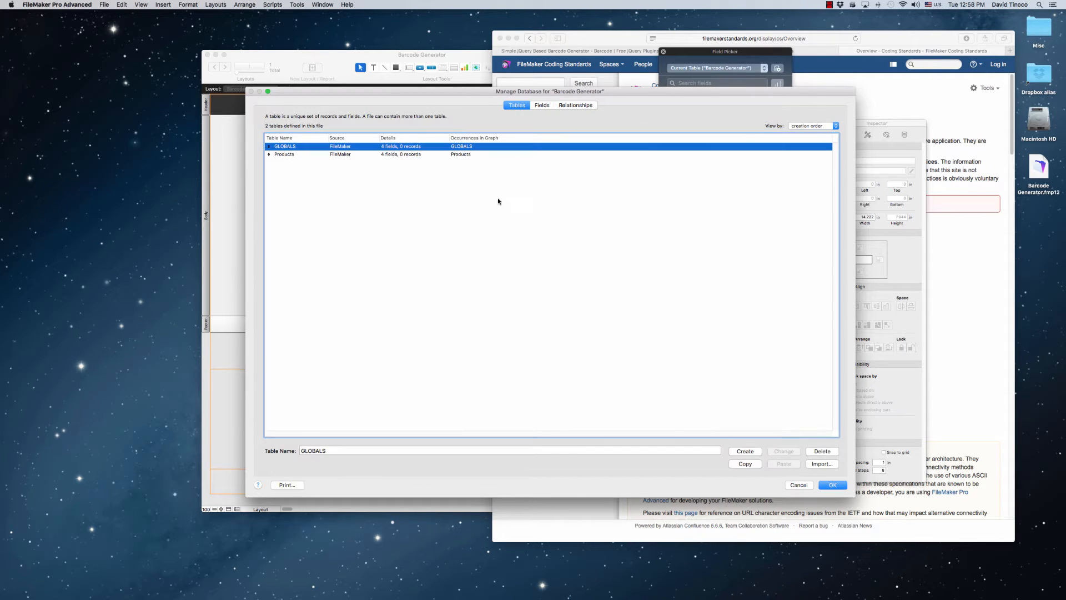
{"action": "left_click", "coordinate": [832, 485]}
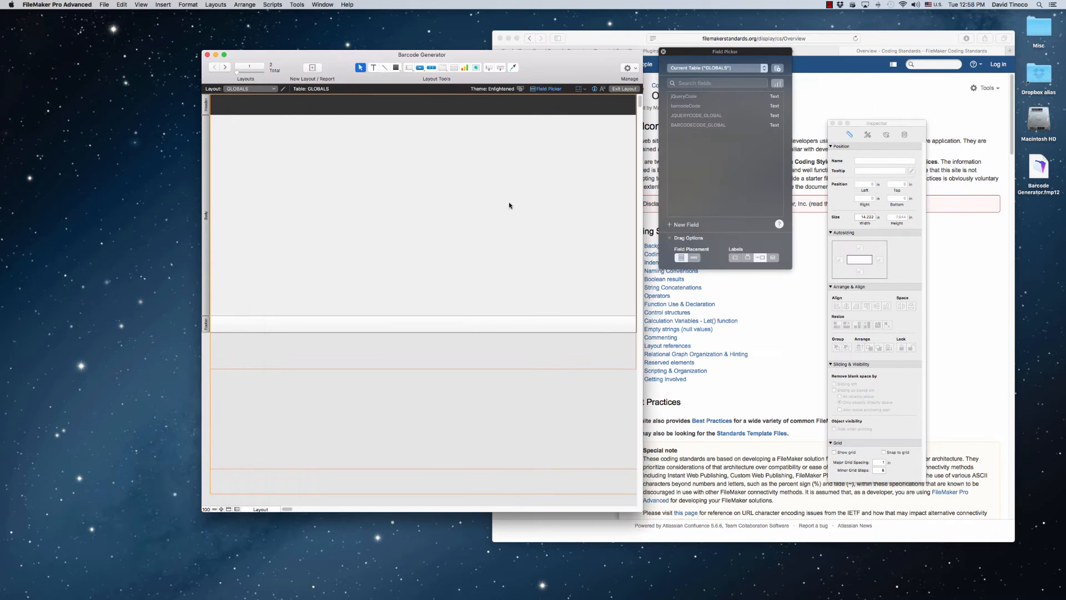
{"action": "left_click", "coordinate": [279, 5]}
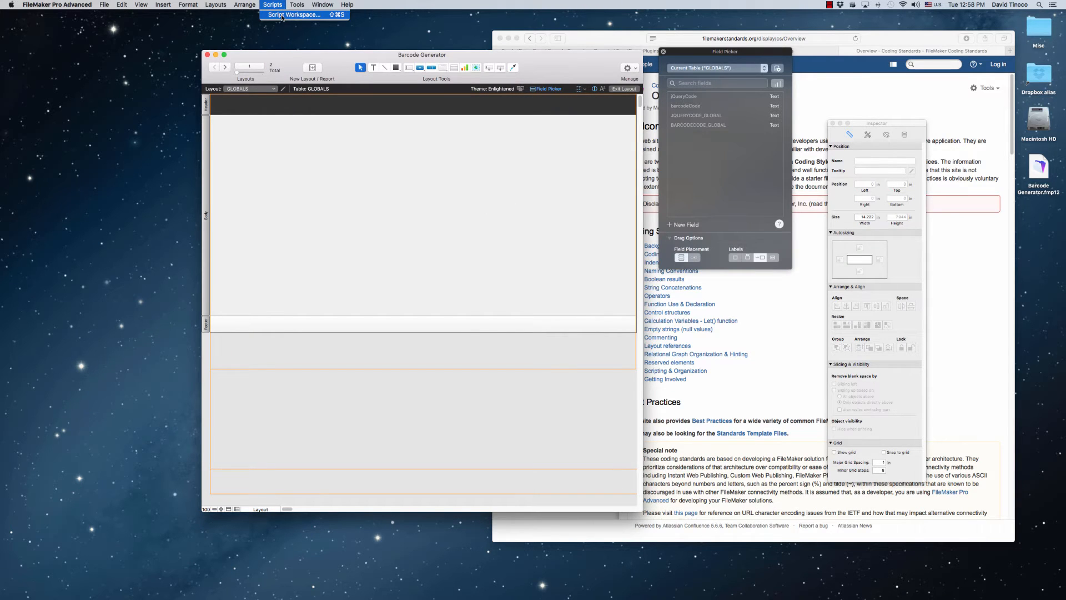
{"action": "left_click", "coordinate": [281, 15]}
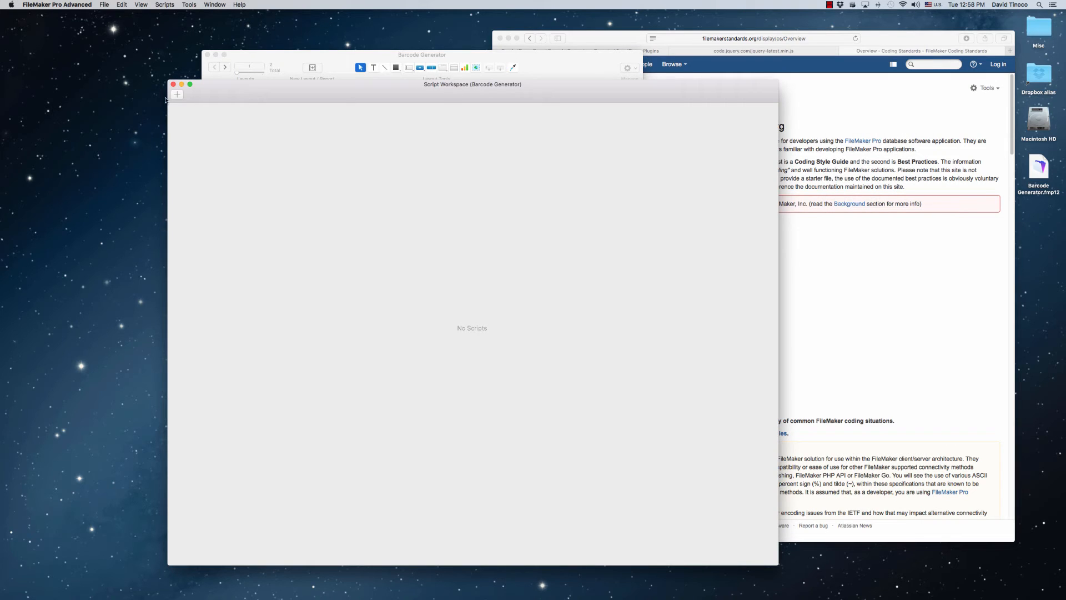
Create a new script named Startup Script
{"action": "left_click", "coordinate": [176, 95]}
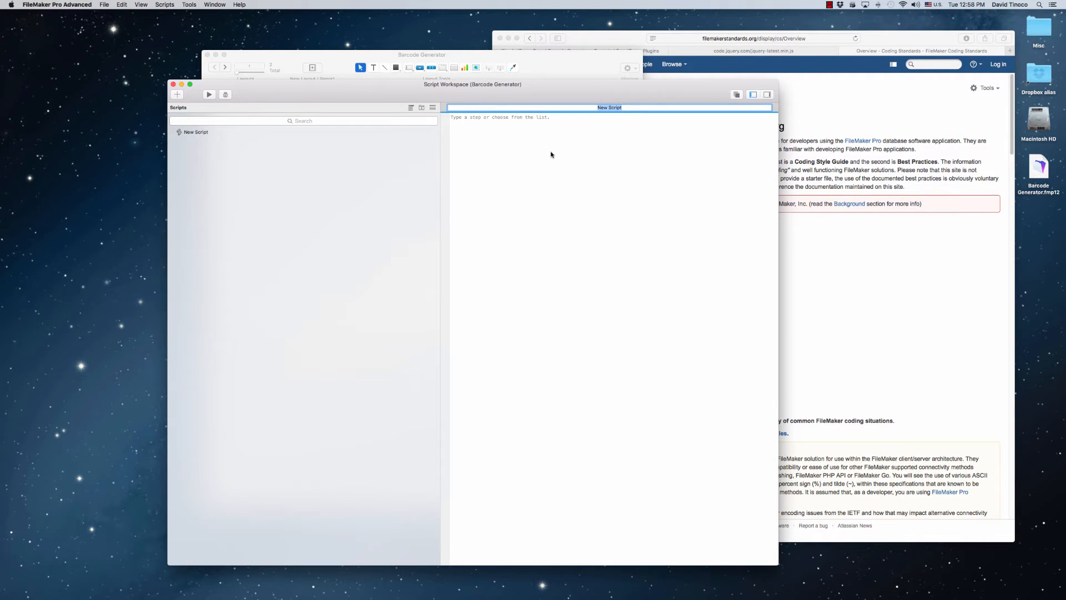
{"action": "type", "text": "Startup Script"}
{"action": "key", "text": "Return"}
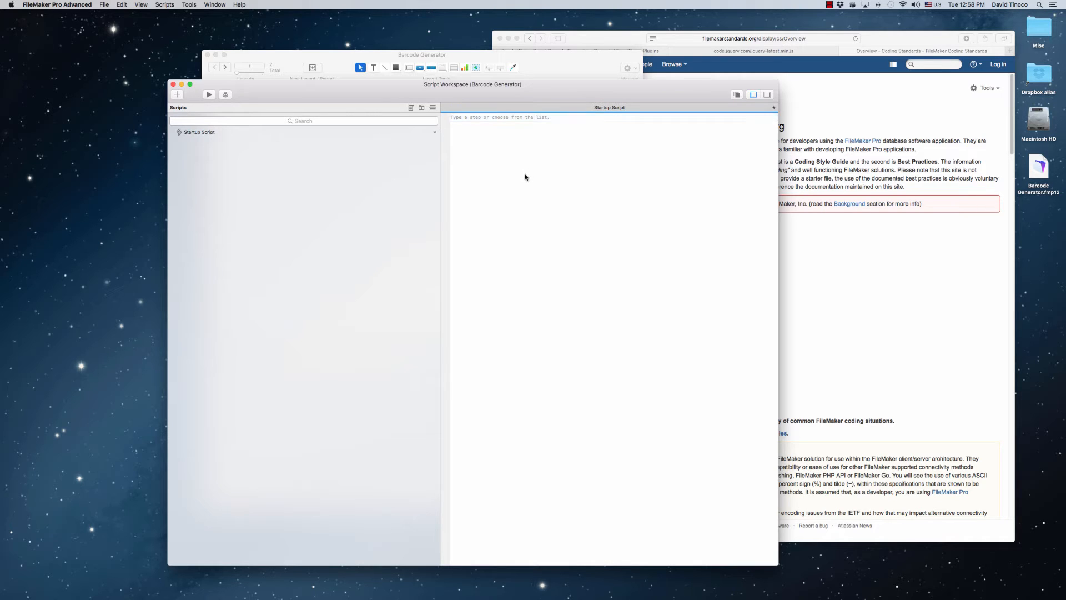
Add a Go to Layout step to the Startup Script that switches to the GLOBALS layout
{"action": "left_click", "coordinate": [473, 115]}
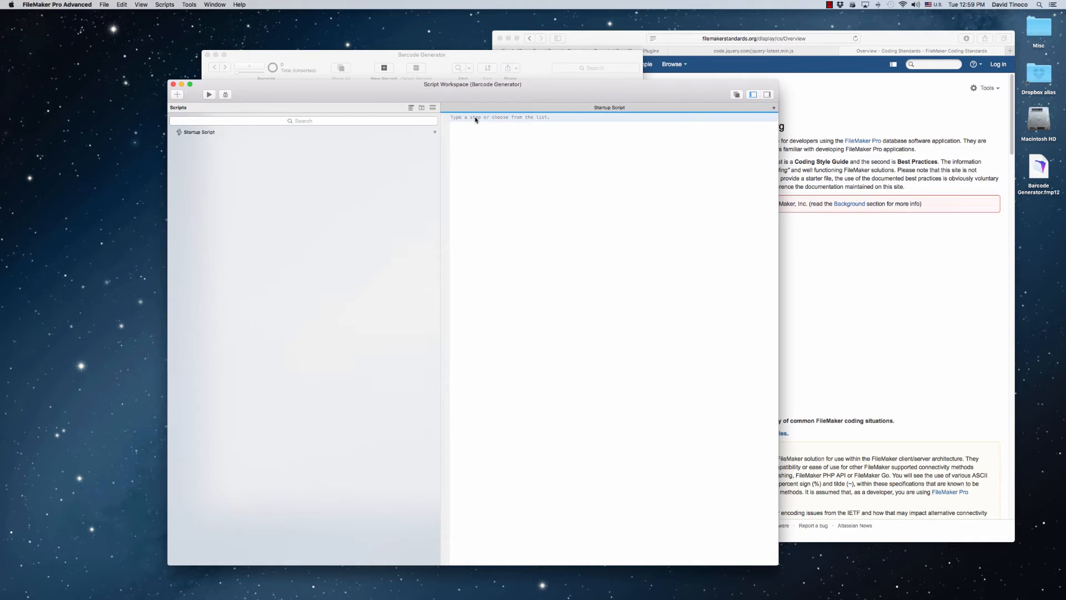
{"action": "type", "text": "go to la"}
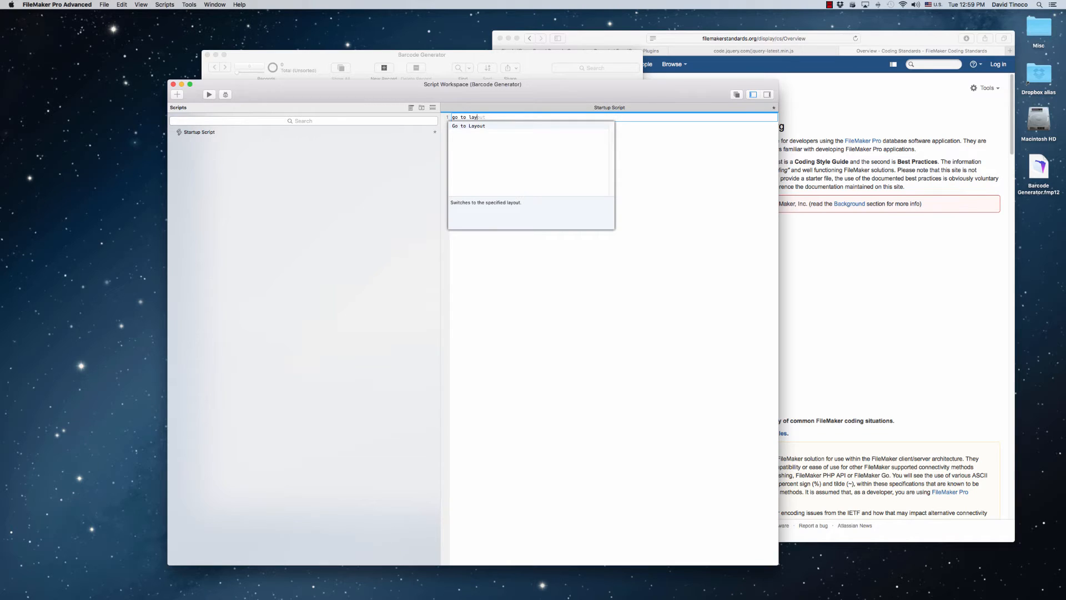
{"action": "type", "text": "y"}
{"action": "key", "text": "Return"}
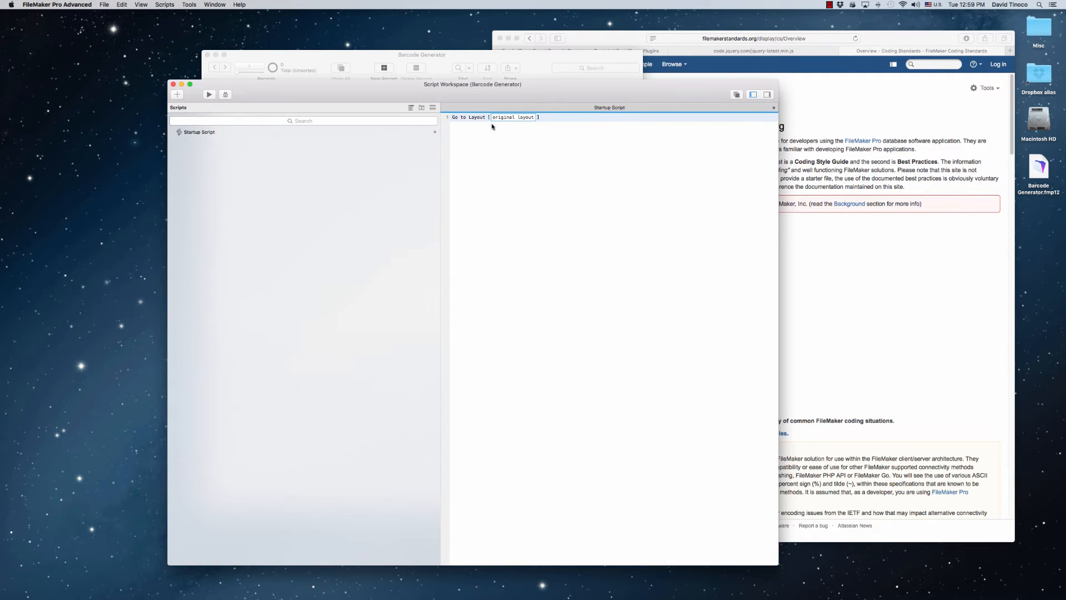
{"action": "left_click", "coordinate": [494, 118]}
{"action": "left_click", "coordinate": [497, 134]}
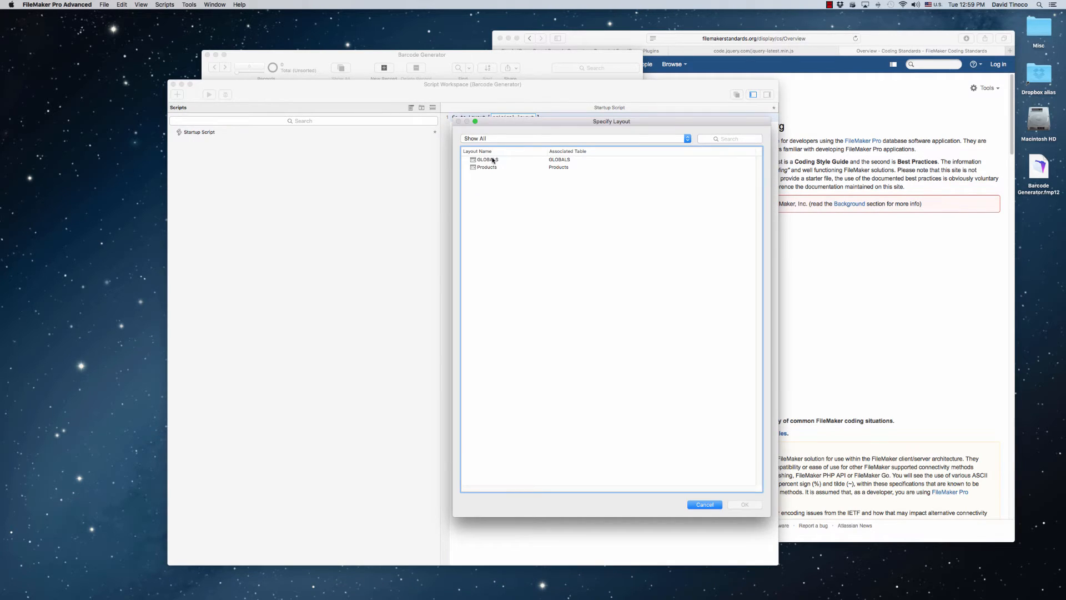
{"action": "double_click", "coordinate": [493, 160]}
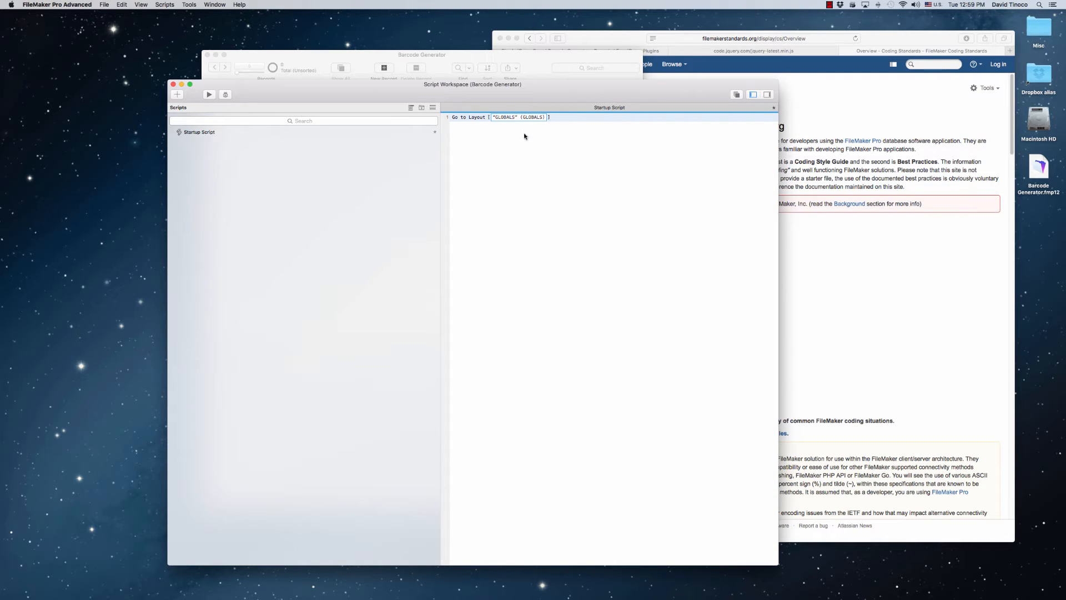
Add a Set Field step that sets GLOBALS::JQUERYCODE_GLOBAL to the value of GLOBALS::jQueryCode
{"action": "left_click", "coordinate": [489, 139]}
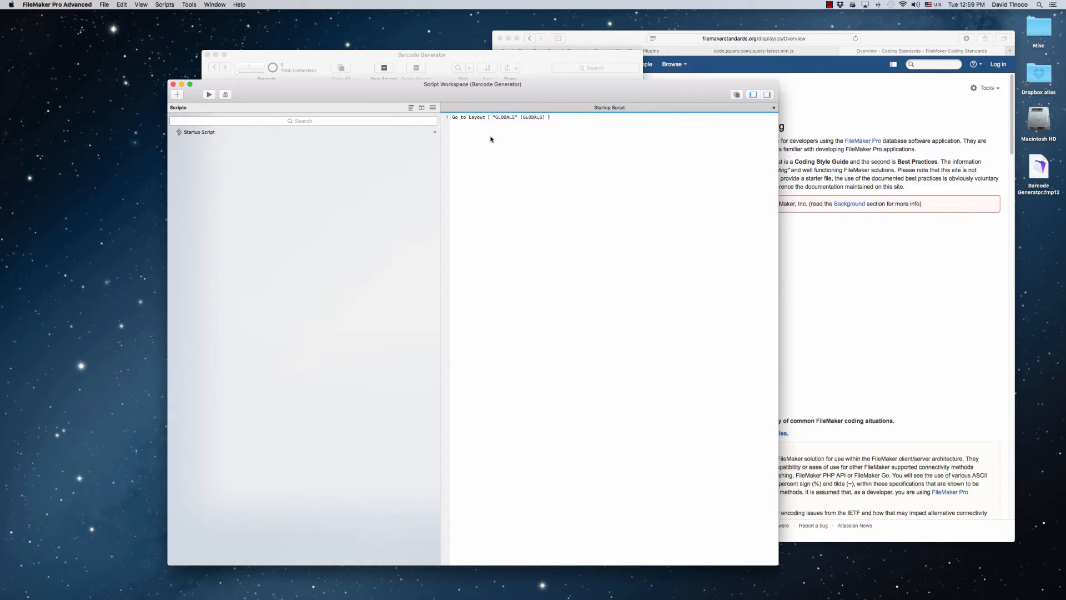
{"action": "type", "text": "set field"}
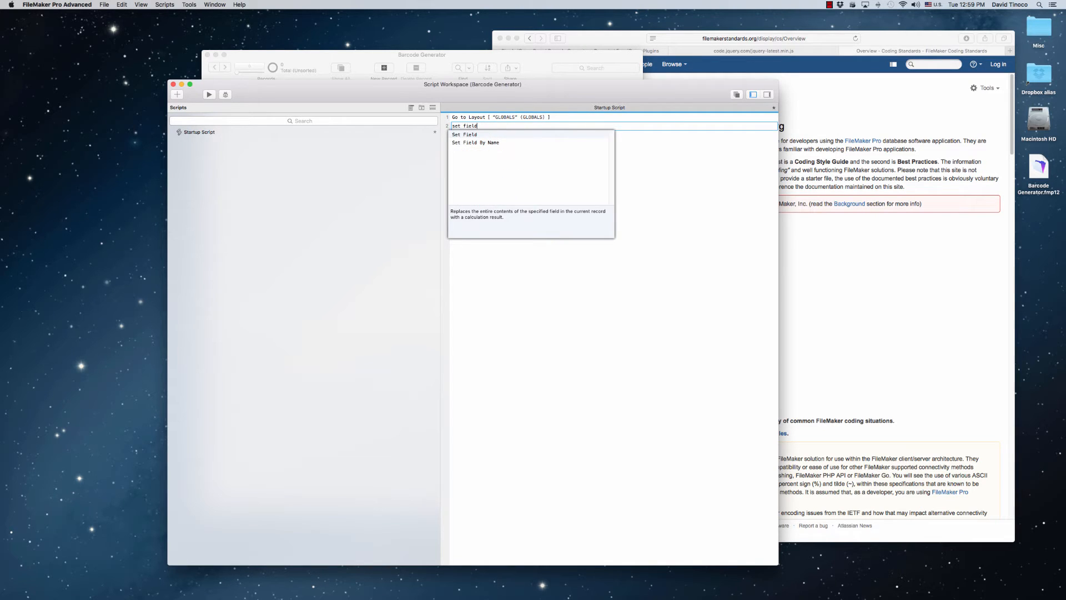
{"action": "key", "text": "Return"}
{"action": "left_click", "coordinate": [490, 126]}
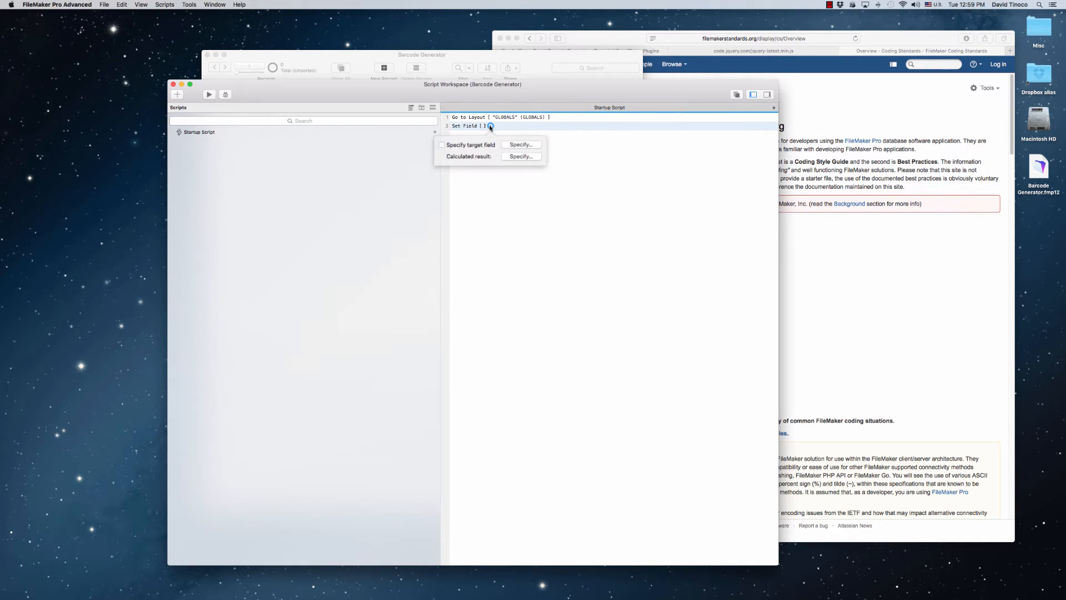
{"action": "left_click", "coordinate": [514, 145]}
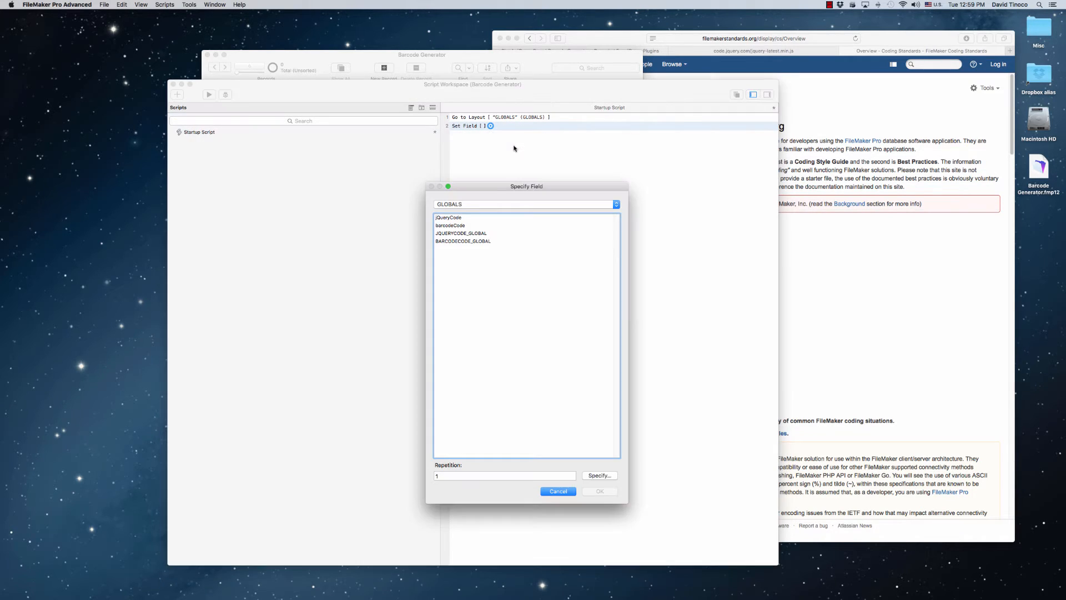
{"action": "double_click", "coordinate": [474, 234]}
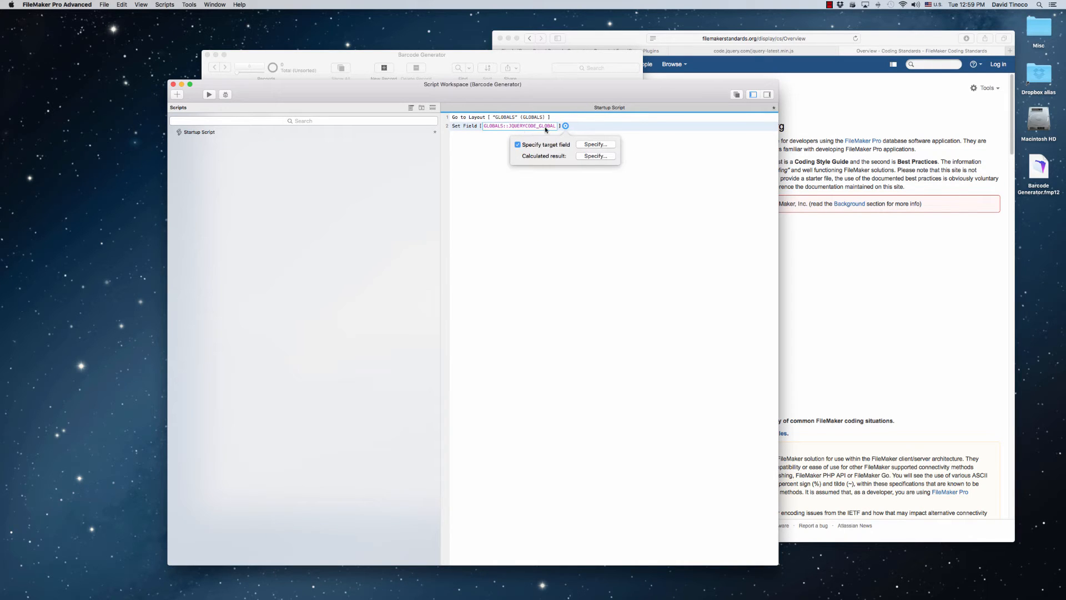
{"action": "left_click", "coordinate": [592, 157]}
{"action": "double_click", "coordinate": [328, 228]}
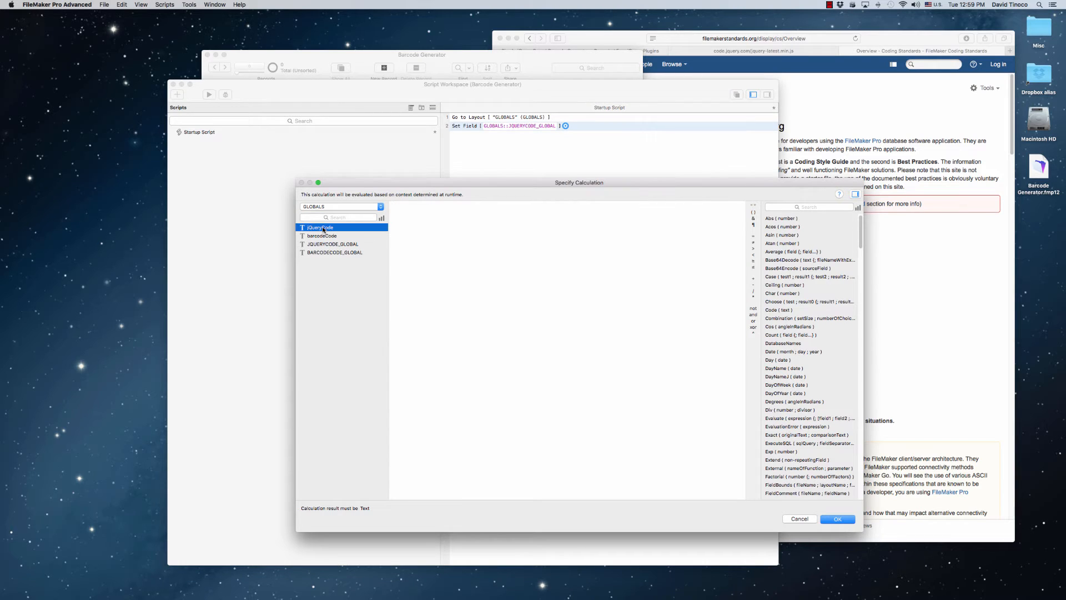
{"action": "left_click", "coordinate": [837, 519]}
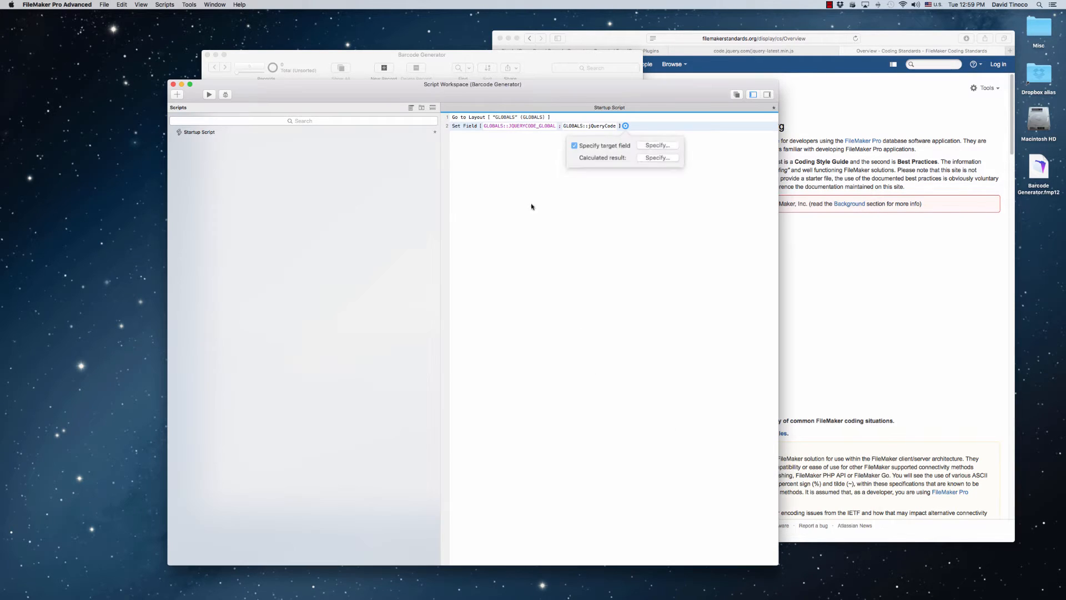
Duplicate the Set Field step and make the copy set GLOBALS::BARCODECODE_GLOBAL to GLOBALS::barcodeCode
{"action": "left_click", "coordinate": [452, 126]}
{"action": "key", "text": "super+d"}
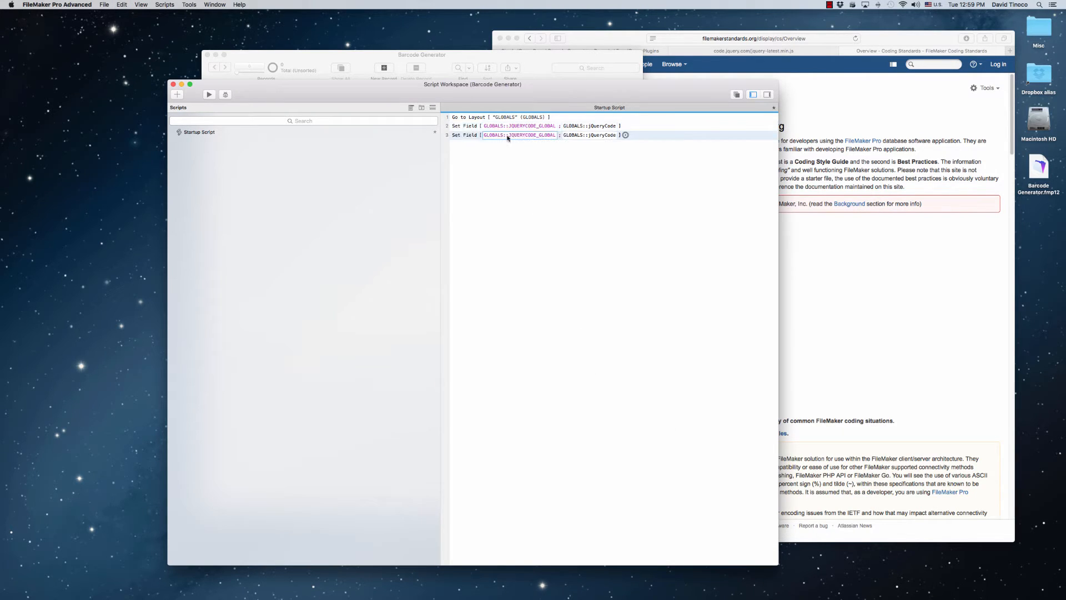
{"action": "left_click", "coordinate": [512, 135]}
{"action": "double_click", "coordinate": [465, 241]}
{"action": "left_click", "coordinate": [628, 135]}
{"action": "left_click", "coordinate": [662, 169]}
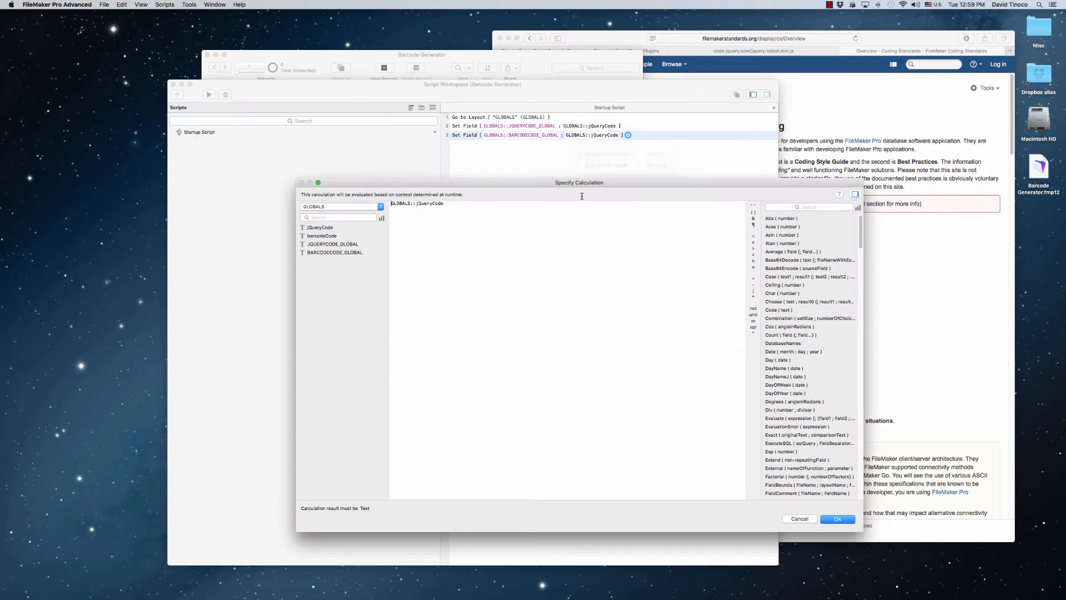
{"action": "key", "text": "super+a"}
{"action": "double_click", "coordinate": [333, 236]}
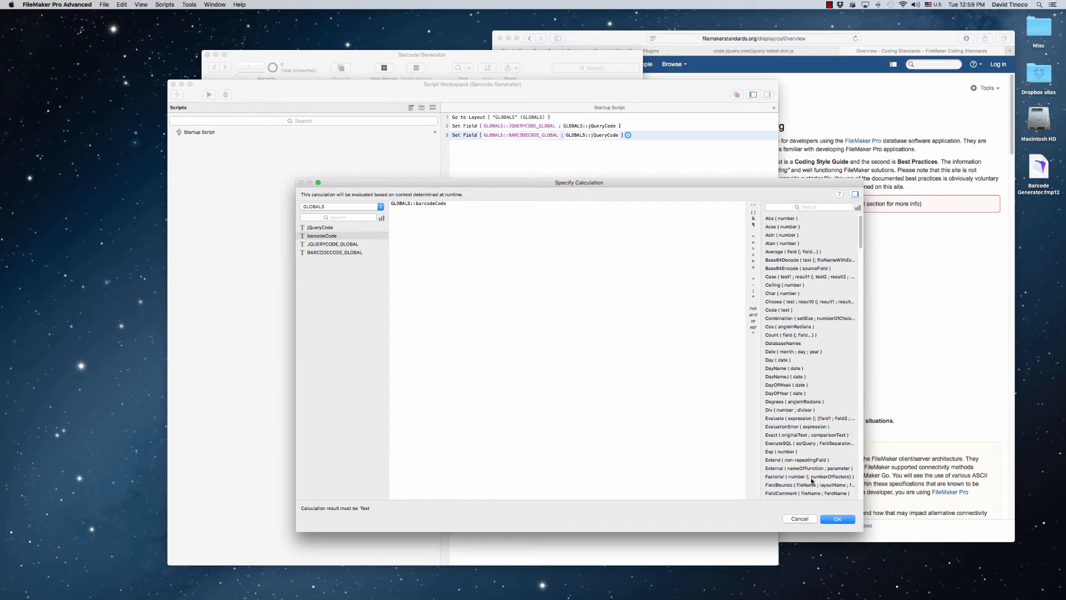
{"action": "left_click", "coordinate": [837, 519]}
{"action": "left_click", "coordinate": [622, 260]}
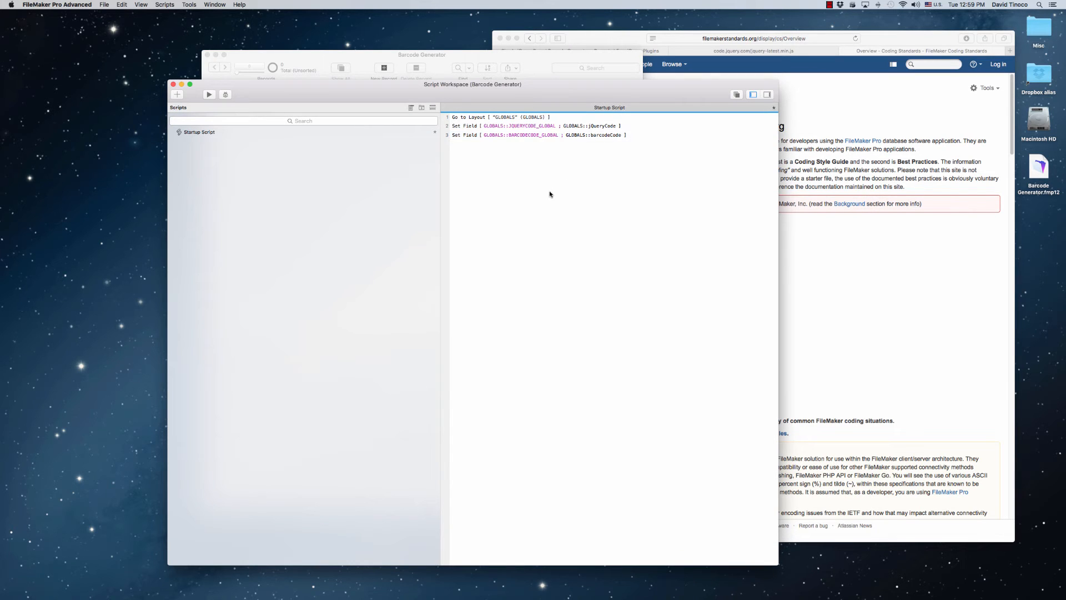
Add a final Go to Layout step targeting the Products layout, then save and close the Startup Script
{"action": "left_click", "coordinate": [483, 153]}
{"action": "type", "text": "go to"}
{"action": "key", "text": "Down"}
{"action": "key", "text": "Return"}
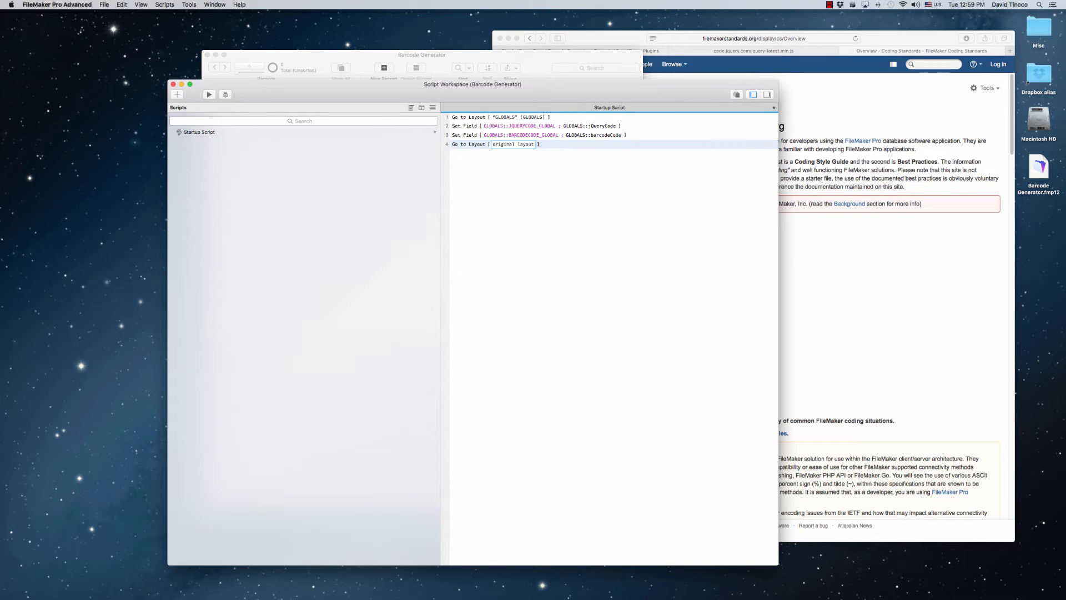
{"action": "left_click", "coordinate": [496, 144]}
{"action": "left_click", "coordinate": [506, 158]}
{"action": "left_click", "coordinate": [505, 145]}
{"action": "left_click", "coordinate": [504, 157]}
{"action": "left_click", "coordinate": [484, 167]}
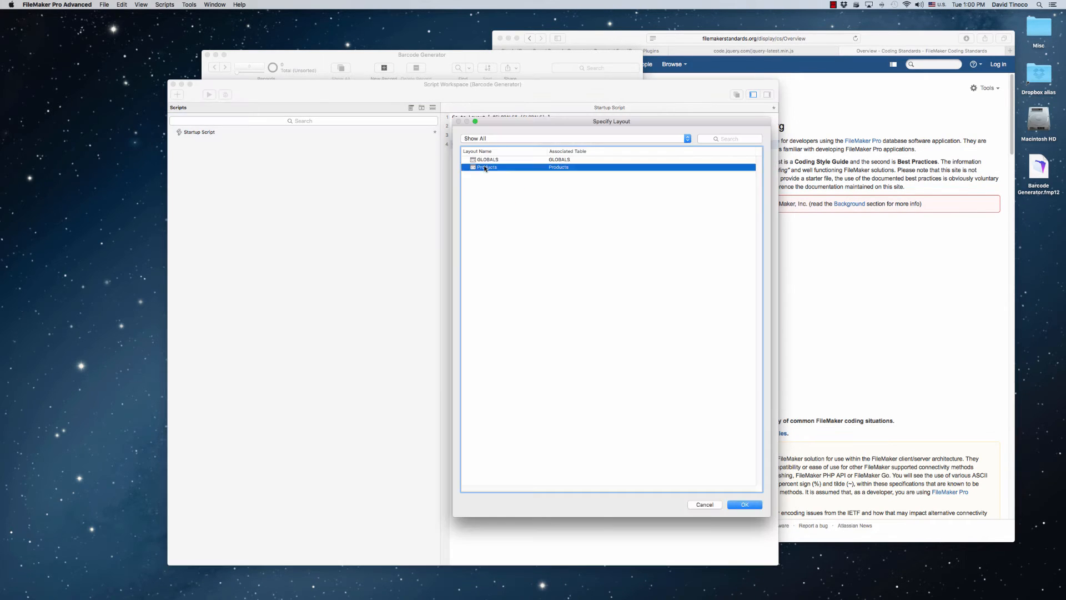
{"action": "left_click", "coordinate": [744, 504]}
{"action": "key", "text": "super+s"}
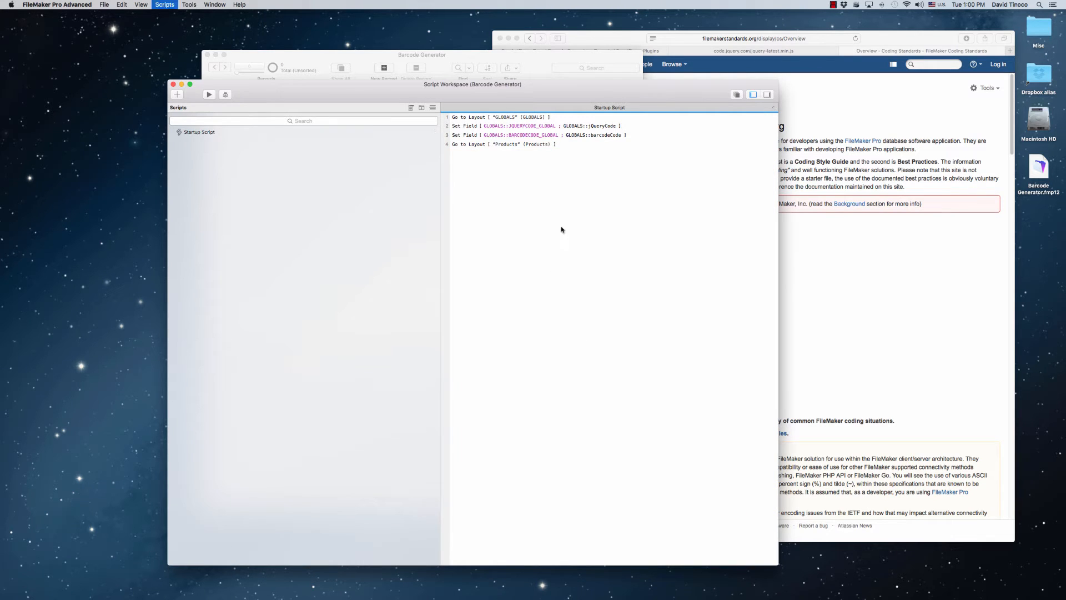
{"action": "left_click", "coordinate": [444, 109]}
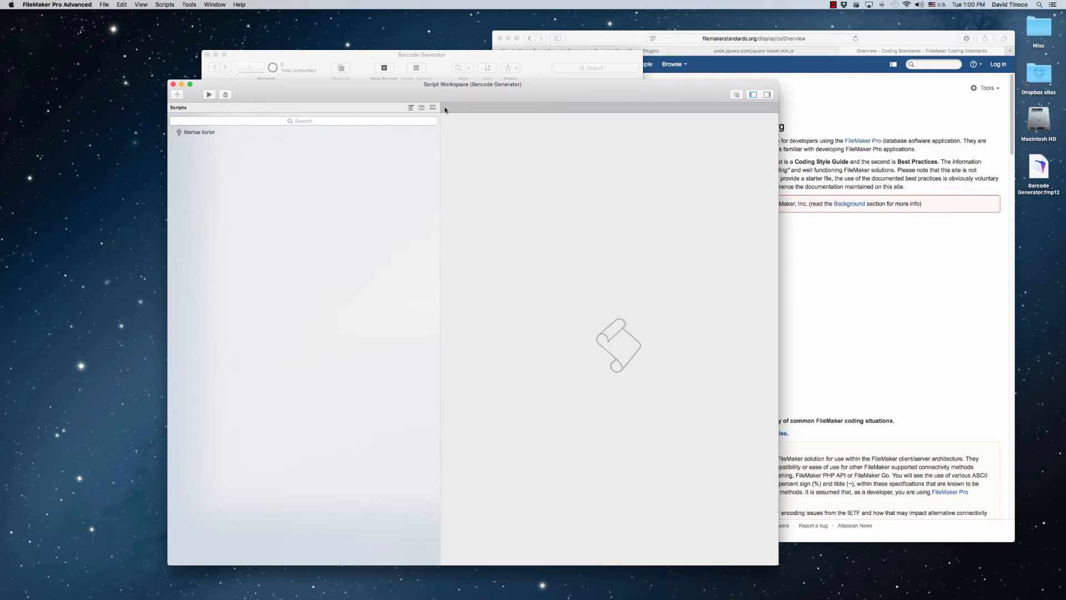
Assign Startup Script to the OnFirstWindowOpen trigger in the file options and close the Script Workspace
{"action": "left_click", "coordinate": [105, 5]}
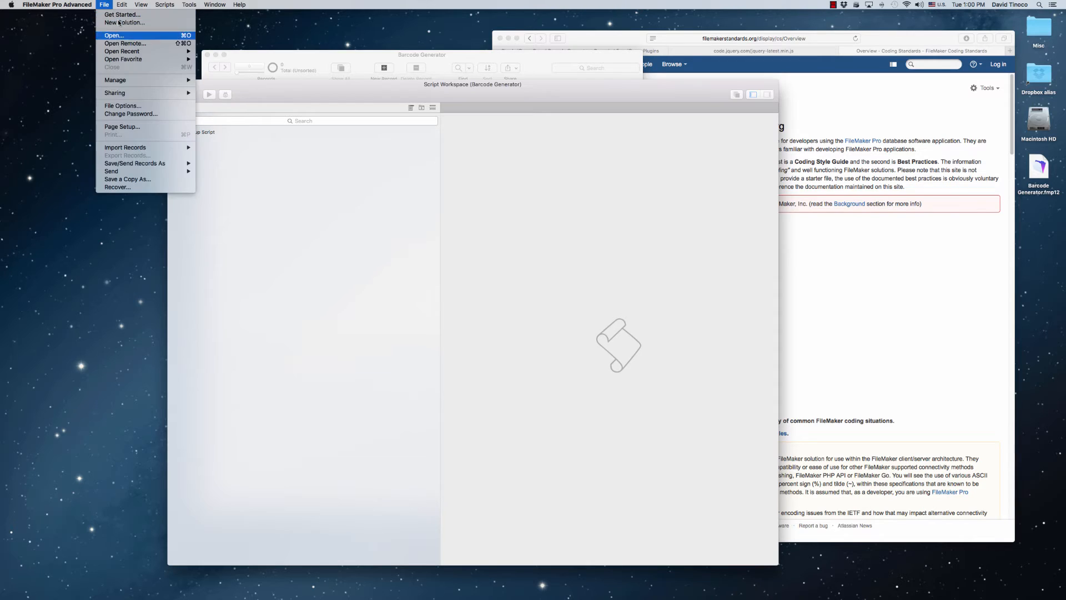
{"action": "left_click", "coordinate": [153, 106]}
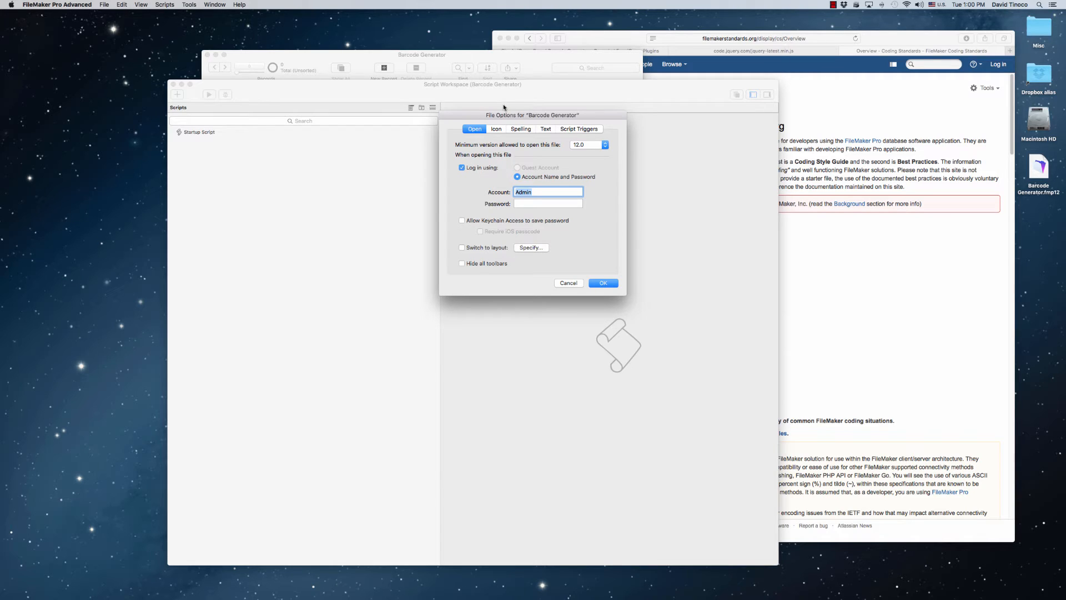
{"action": "left_click", "coordinate": [560, 130]}
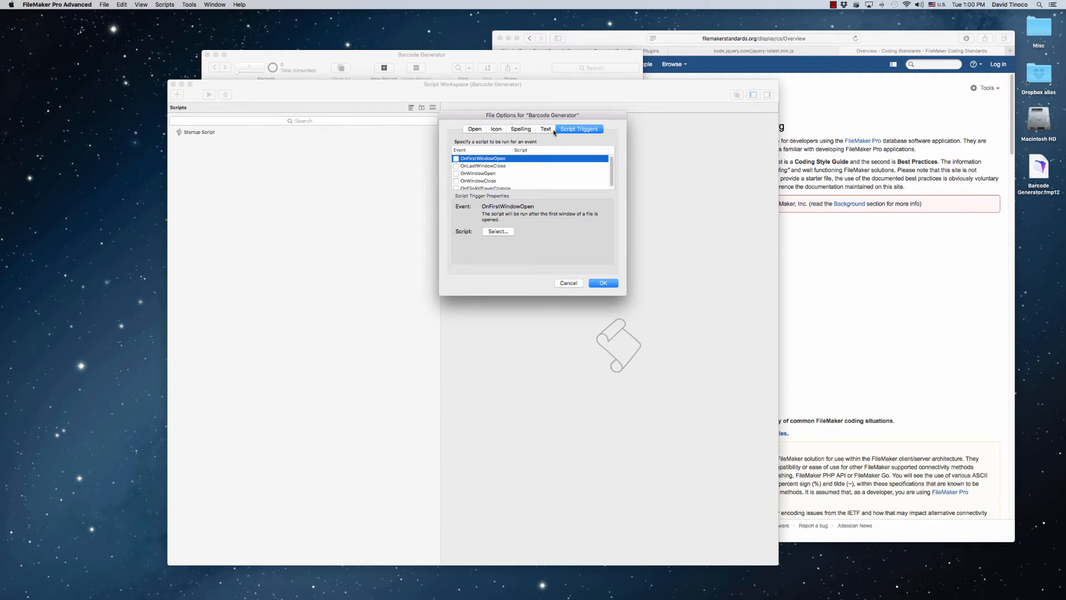
{"action": "left_click", "coordinate": [456, 159]}
{"action": "left_click", "coordinate": [510, 174]}
{"action": "left_click", "coordinate": [578, 250]}
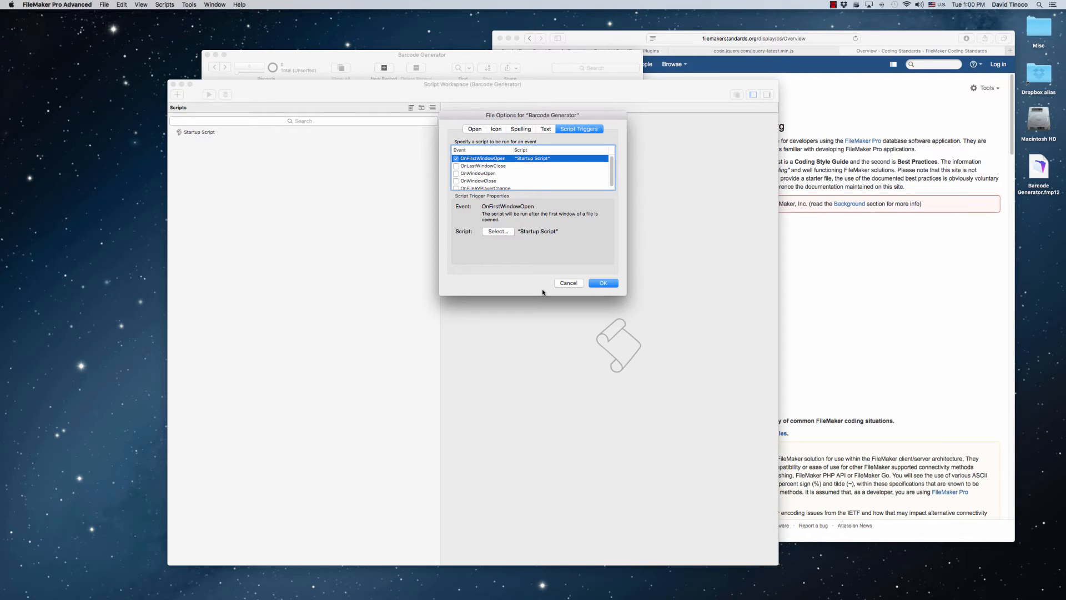
{"action": "left_click", "coordinate": [602, 285]}
{"action": "left_click_drag", "start_coordinate": [521, 91], "coordinate": [564, 82]}
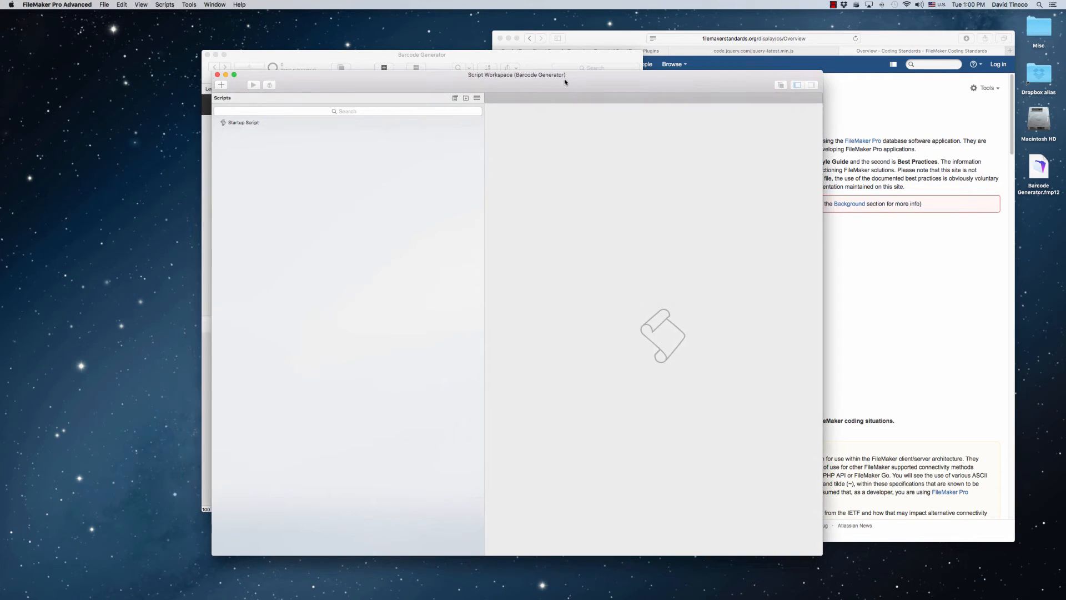
{"action": "left_click", "coordinate": [218, 75]}
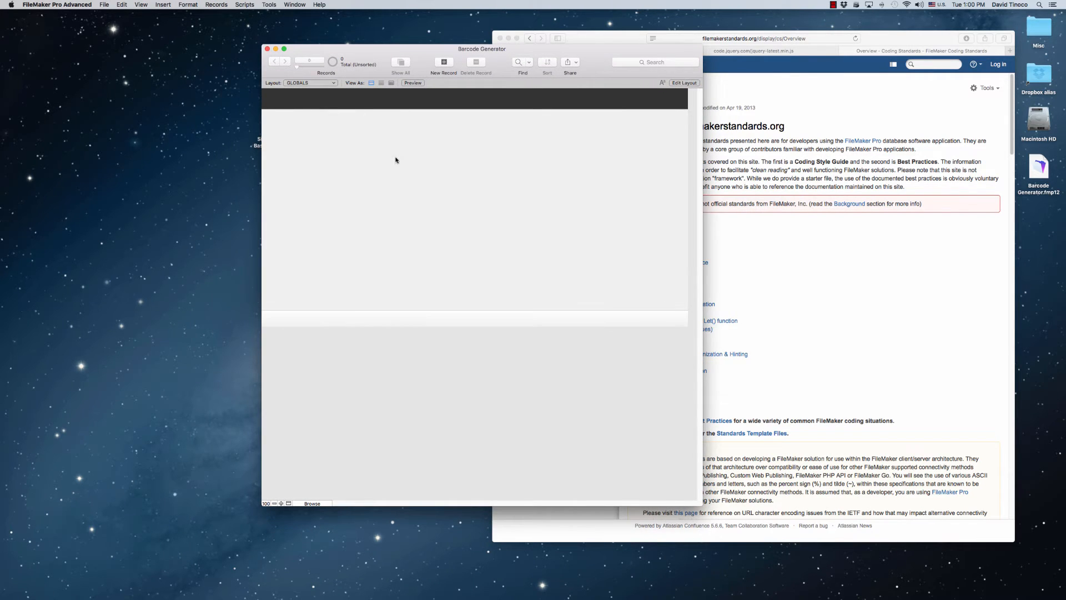
Place the jQueryCode field about 5.4 by 5.9 in on the GLOBALS layout and move its label above it
{"action": "key", "text": "super+l"}
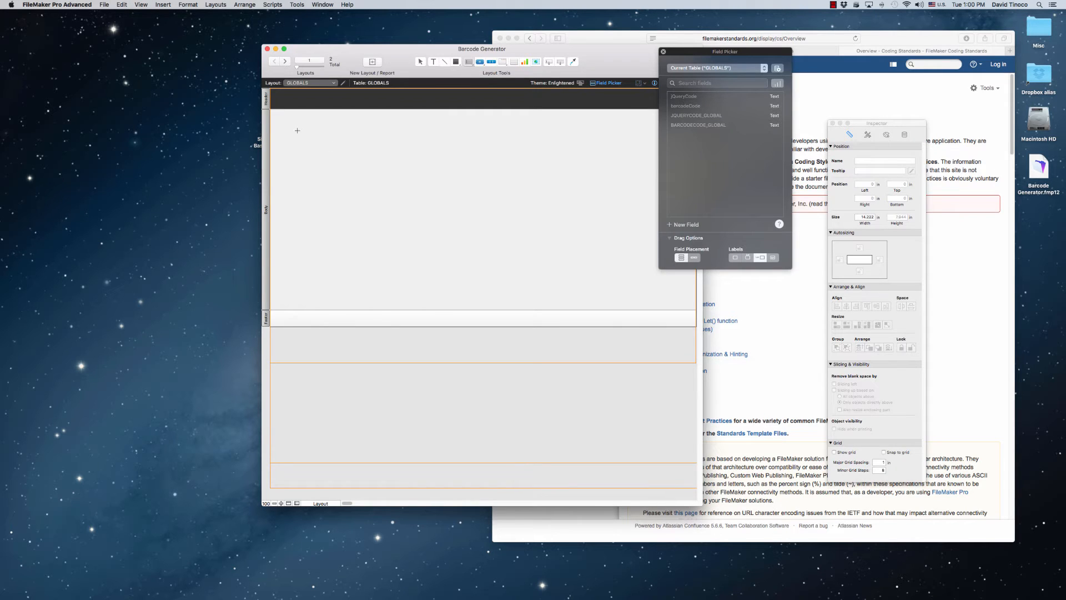
{"action": "left_click_drag", "start_coordinate": [292, 125], "coordinate": [455, 300]}
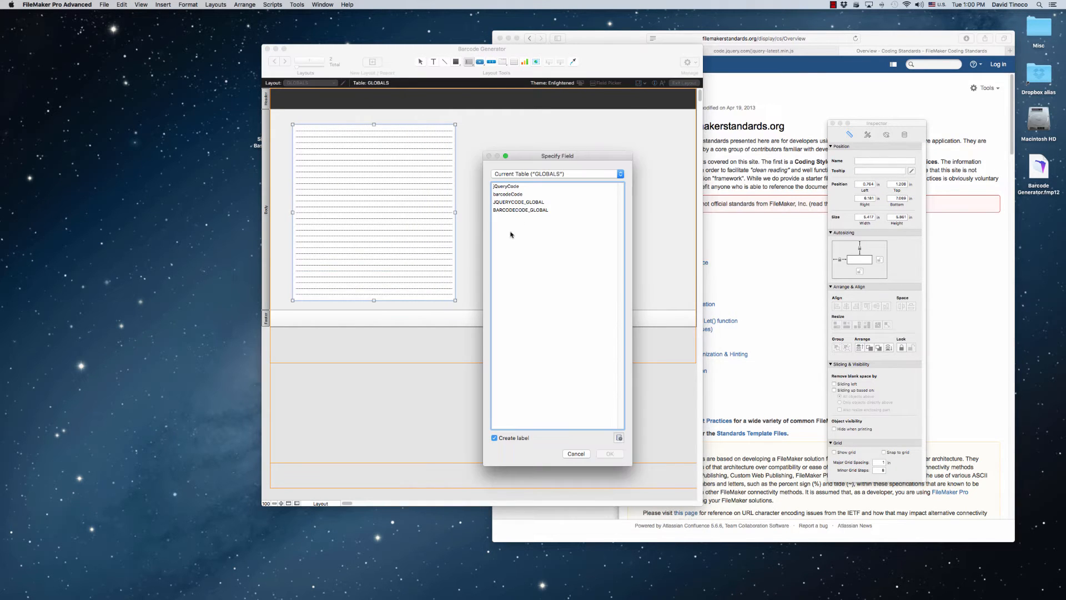
{"action": "double_click", "coordinate": [506, 186]}
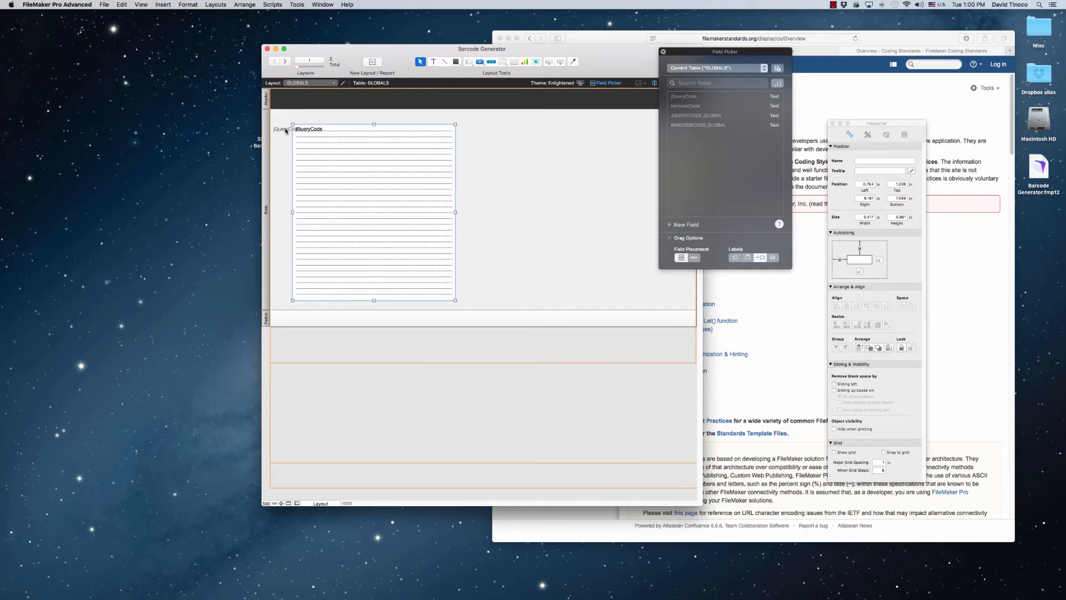
{"action": "left_click_drag", "start_coordinate": [282, 128], "coordinate": [311, 117]}
Duplicate the jQueryCode field and label beside the original, assign the copy to barcodeCode, and label it BarcodeCode
{"action": "left_click_drag", "start_coordinate": [324, 178], "coordinate": [516, 216]}
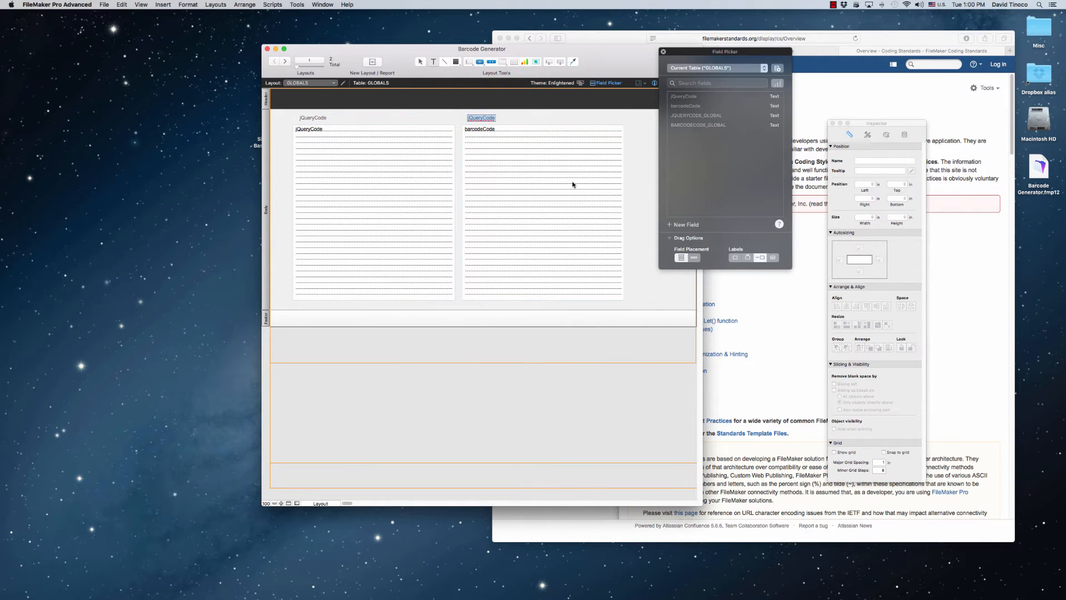
{"action": "type", "text": "Barcode"}
{"action": "key", "text": "super+a"}
{"action": "key", "text": "super+bracketleft"}
{"action": "key", "text": "Right"}
{"action": "type", "text": "Code"}
{"action": "key", "text": "Escape"}
{"action": "left_click_drag", "start_coordinate": [491, 120], "coordinate": [486, 118]}
{"action": "left_click", "coordinate": [507, 114]}
Switch the GLOBALS layout to Browse mode and create a new blank record
{"action": "key", "text": "super+b"}
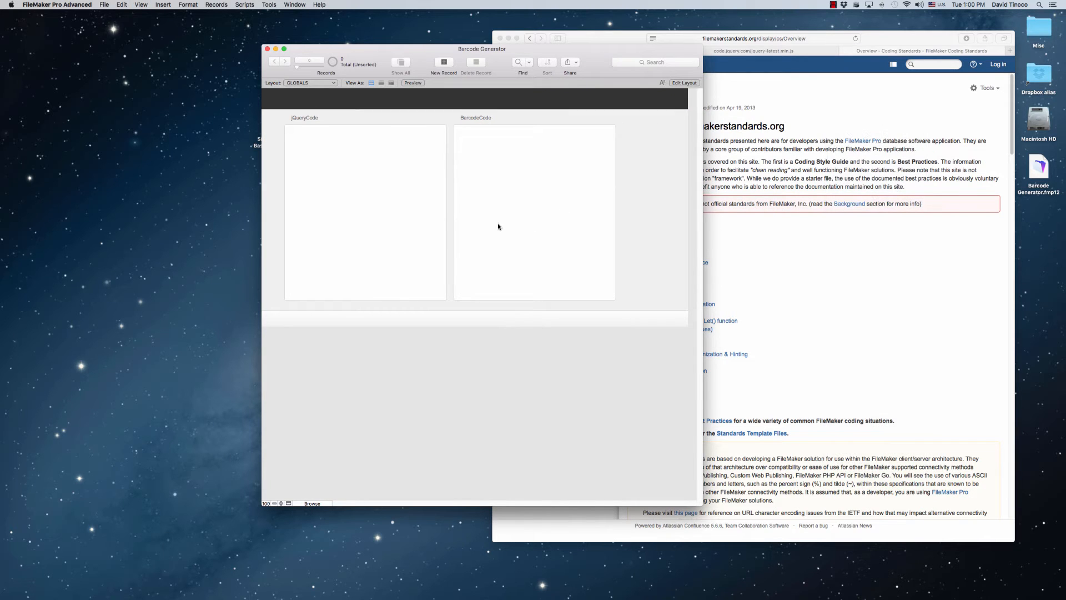
{"action": "left_click", "coordinate": [590, 196]}
{"action": "left_click", "coordinate": [450, 62]}
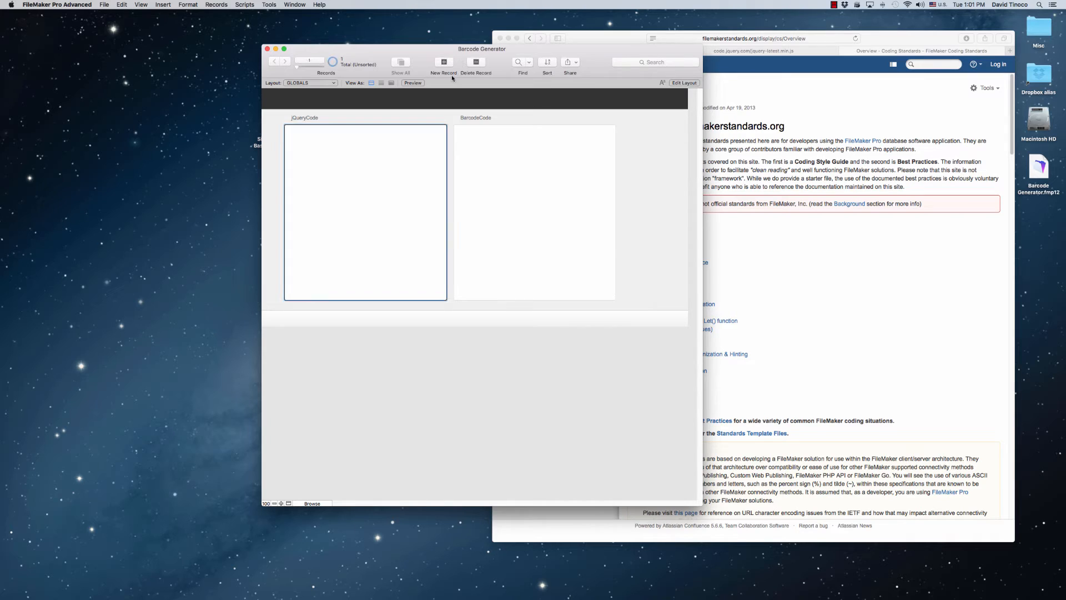
{"action": "left_click", "coordinate": [647, 184]}
{"action": "left_click", "coordinate": [538, 225]}
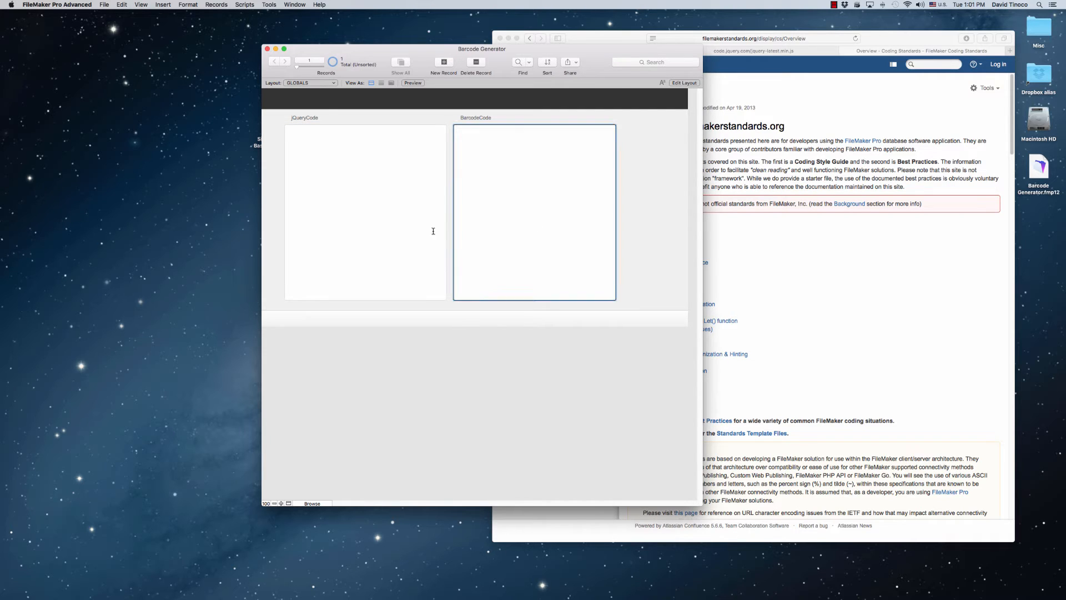
{"action": "left_click", "coordinate": [667, 208]}
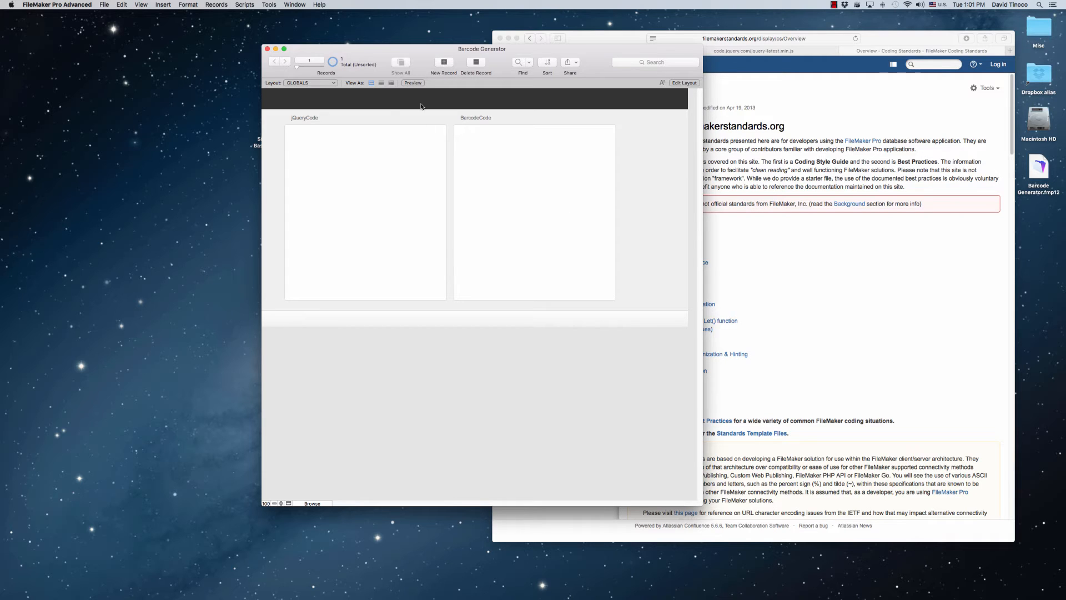
Create a new privilege set named Regular User in the file's security settings
{"action": "left_click", "coordinate": [103, 5]}
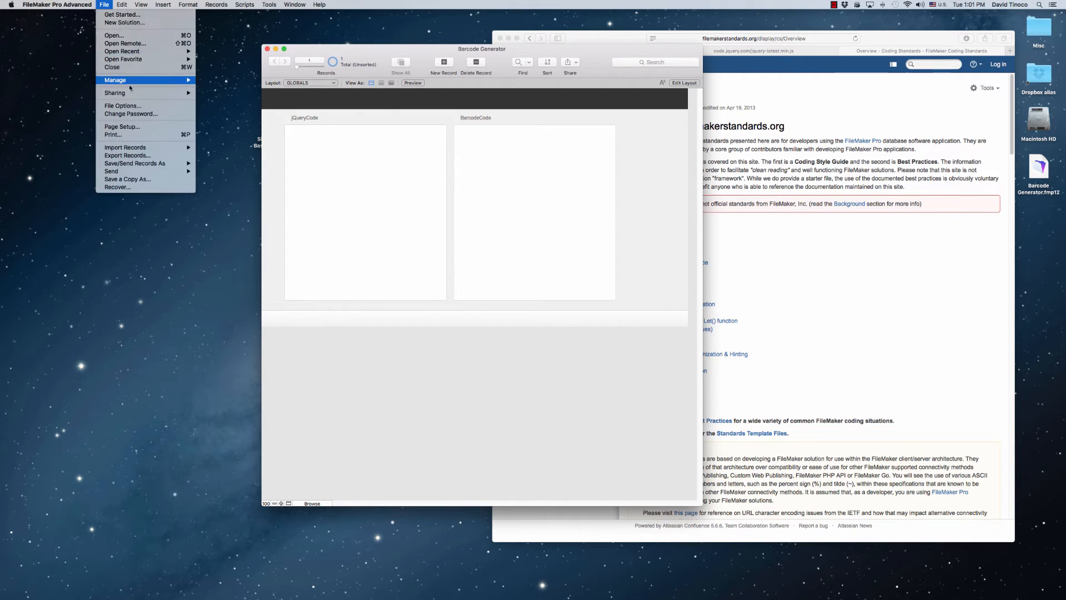
{"action": "mouse_move", "coordinate": [166, 80]}
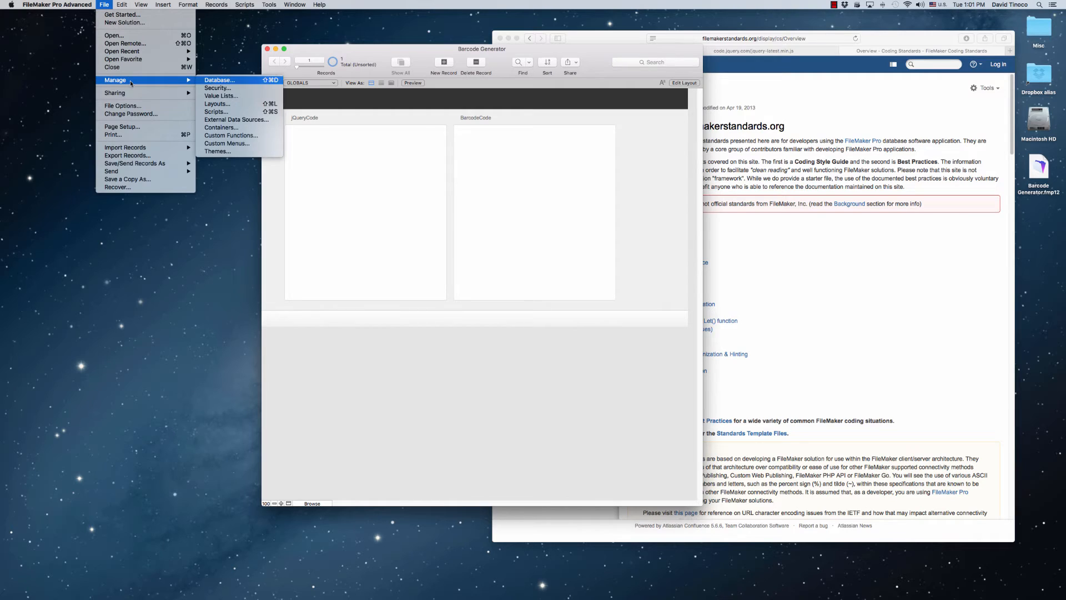
{"action": "left_click", "coordinate": [214, 92]}
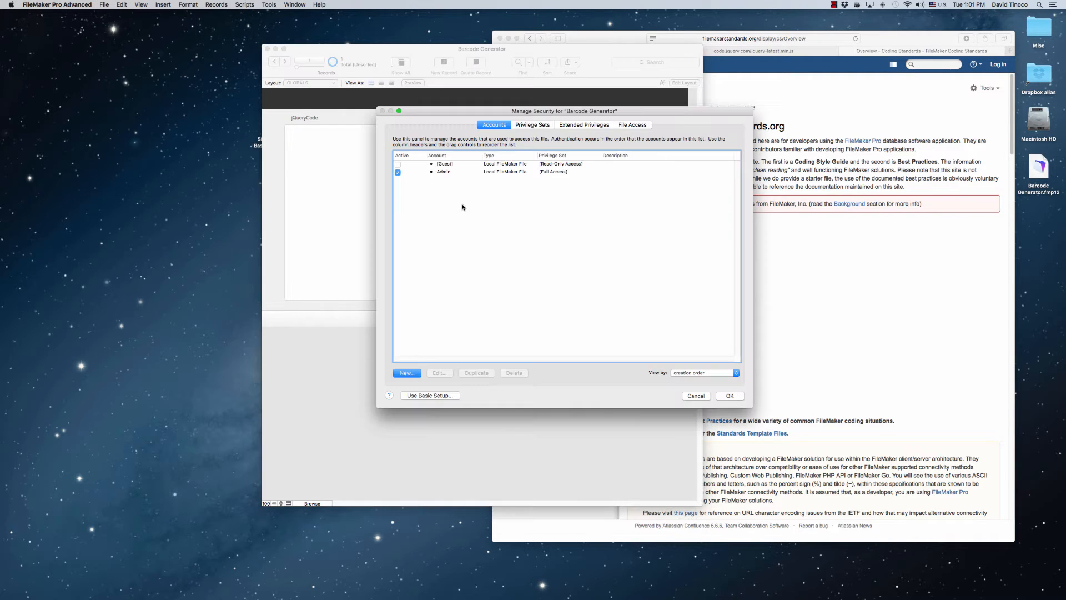
{"action": "left_click", "coordinate": [533, 124]}
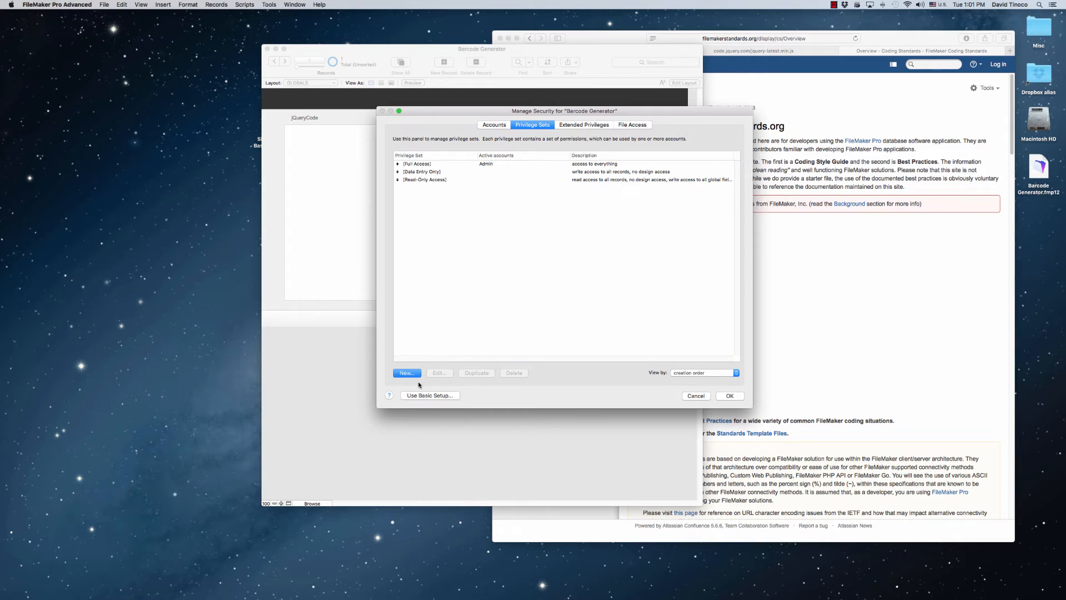
{"action": "left_click", "coordinate": [410, 376]}
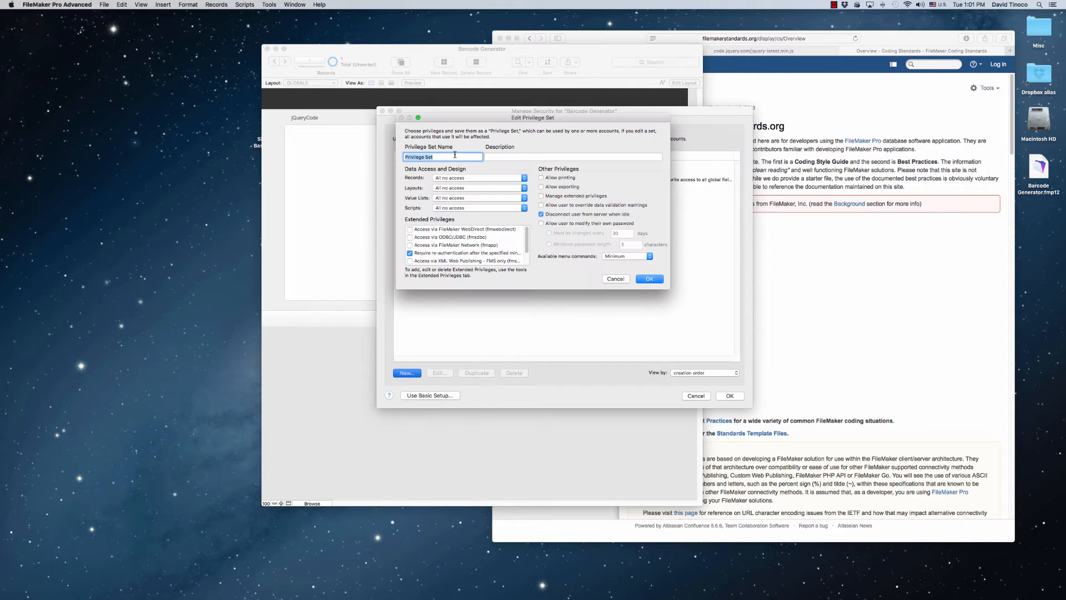
{"action": "type", "text": "Regular U"}
Give Regular User custom record privileges that allow viewing and editing records in the GLOBALS table
{"action": "left_click", "coordinate": [463, 178]}
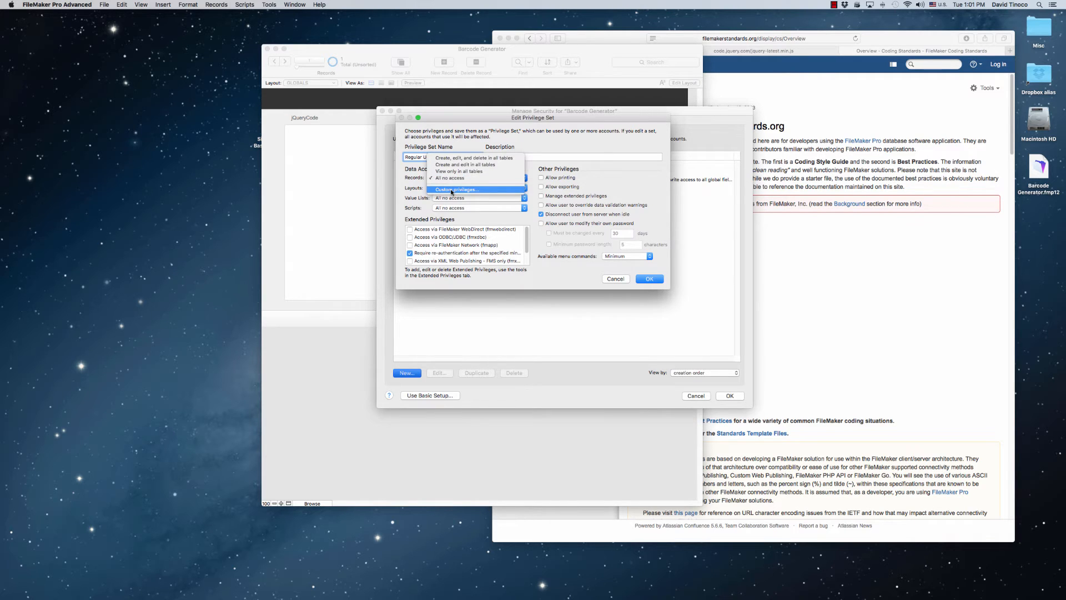
{"action": "left_click", "coordinate": [451, 190]}
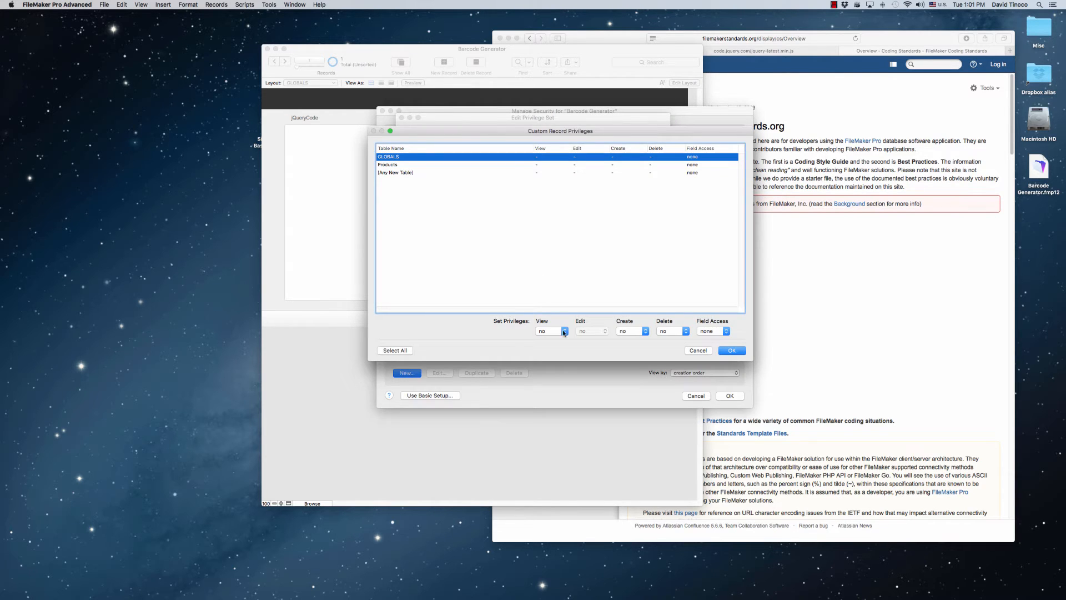
{"action": "left_click", "coordinate": [550, 333]}
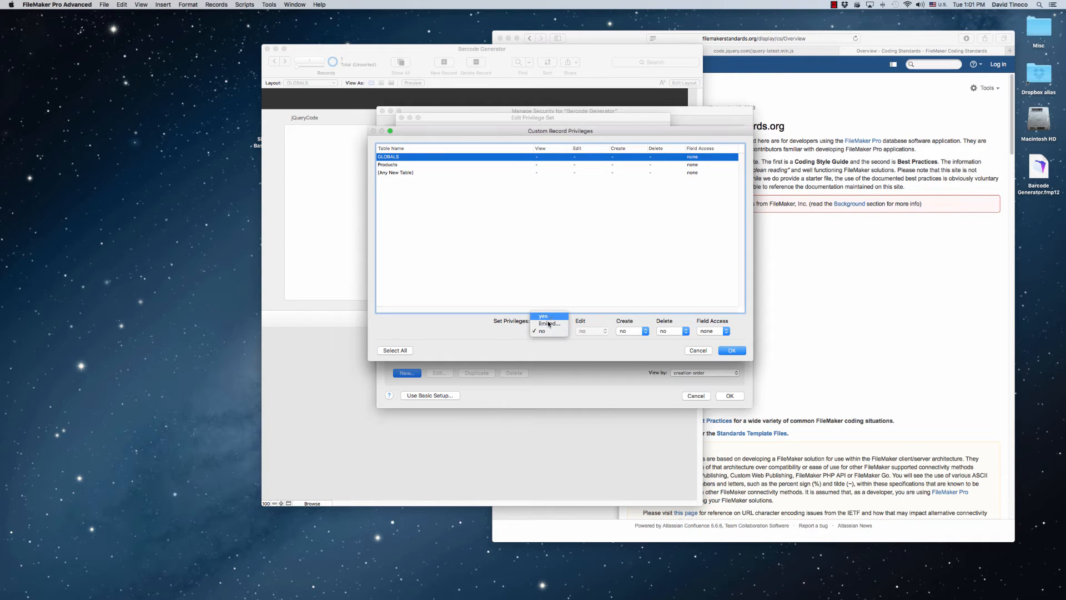
{"action": "left_click", "coordinate": [548, 316]}
{"action": "left_click", "coordinate": [592, 331]}
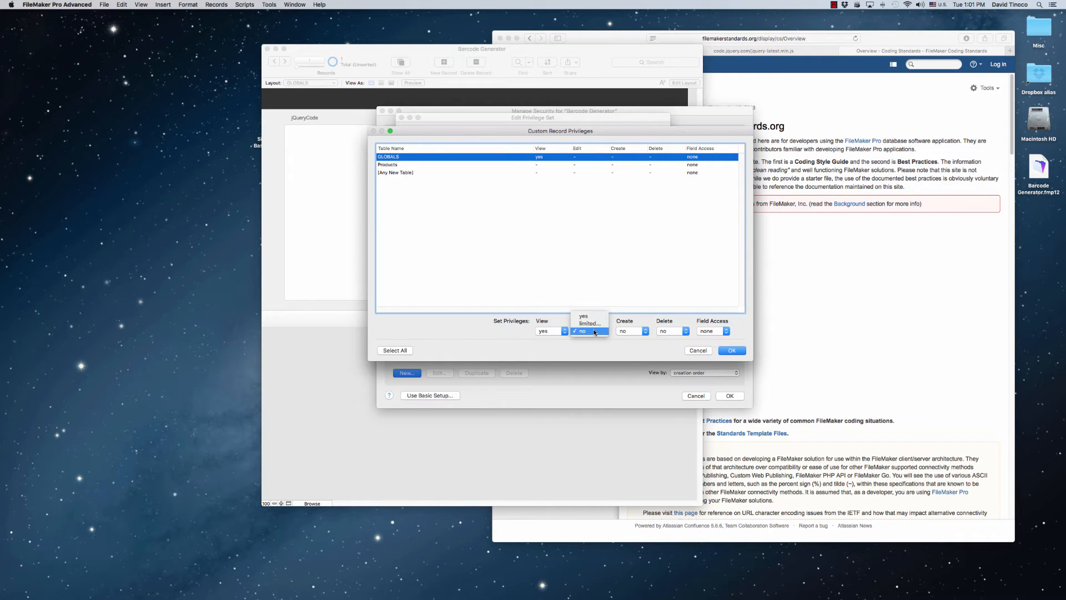
{"action": "left_click", "coordinate": [595, 317]}
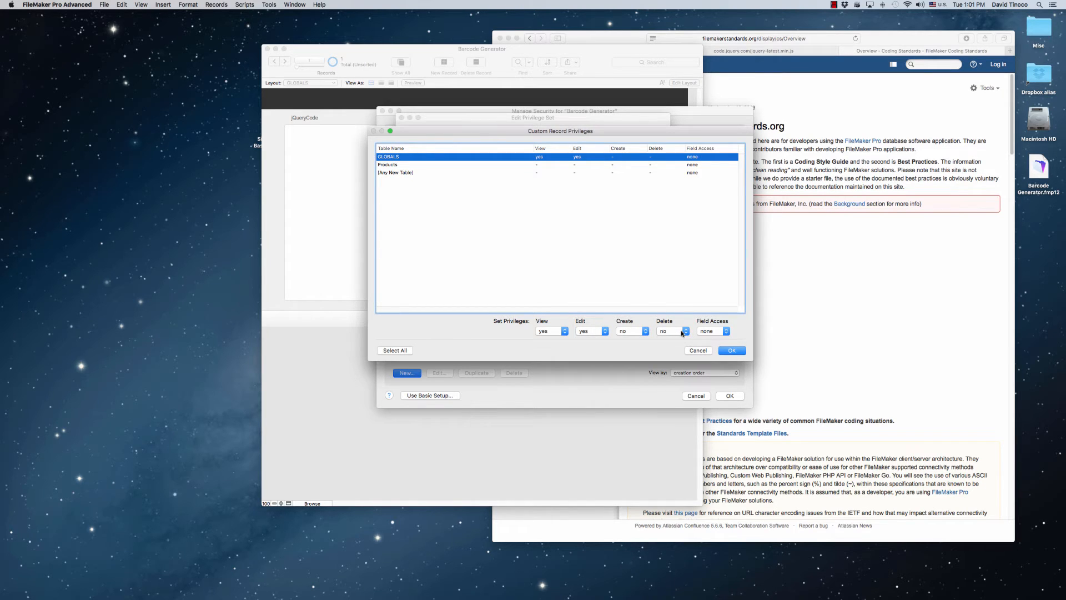
Limit GLOBALS field access: make JQUERYCODE_GLOBAL and BARCODECODE_GLOBAL modifiable, and jQueryCode and barcodeCode view only
{"action": "left_click", "coordinate": [716, 333]}
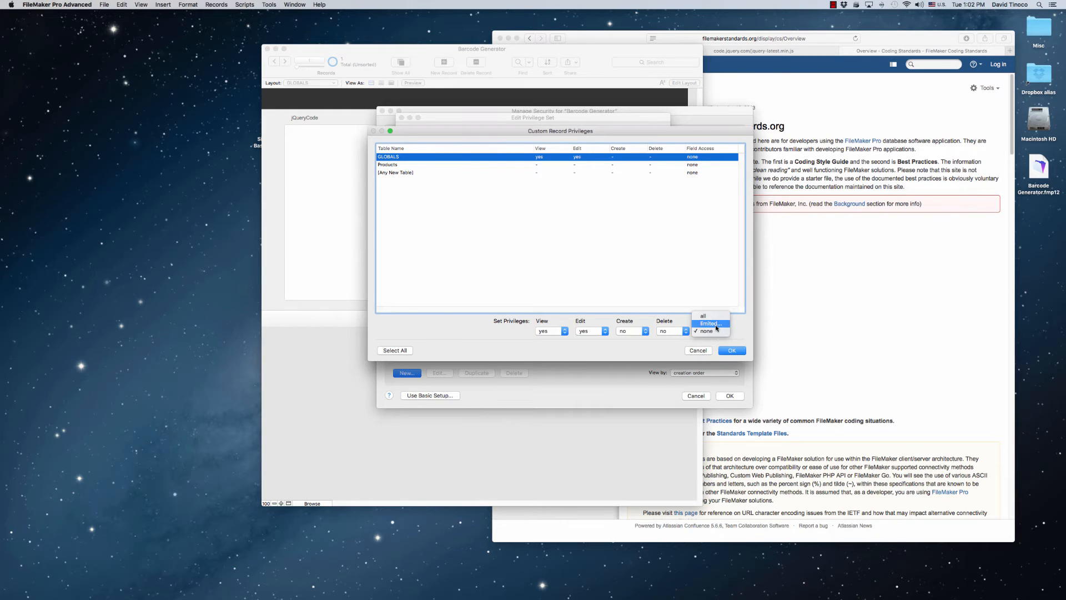
{"action": "left_click", "coordinate": [716, 326]}
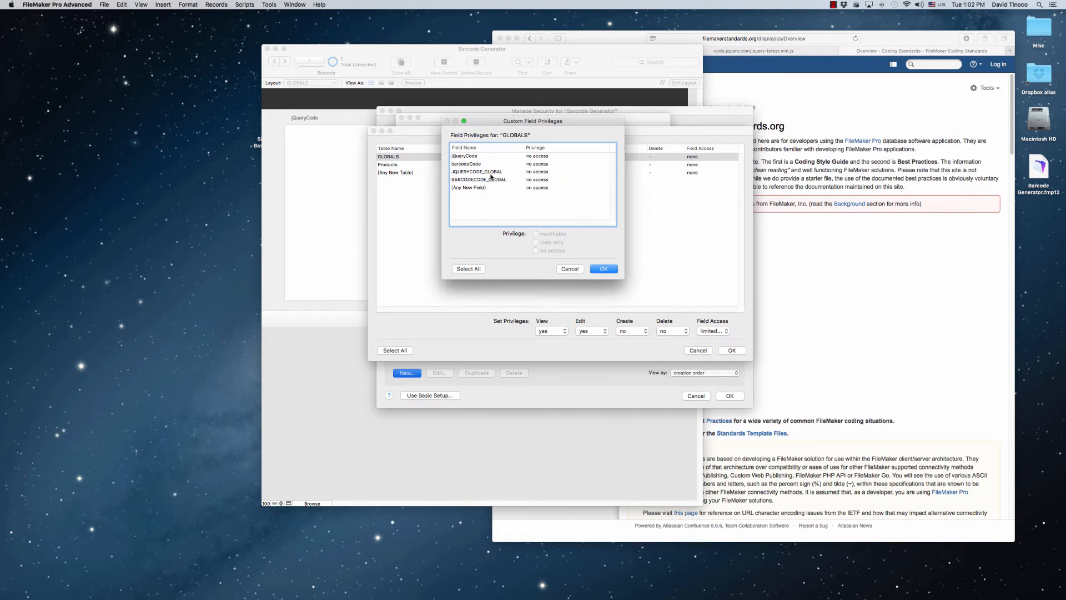
{"action": "left_click", "coordinate": [491, 174]}
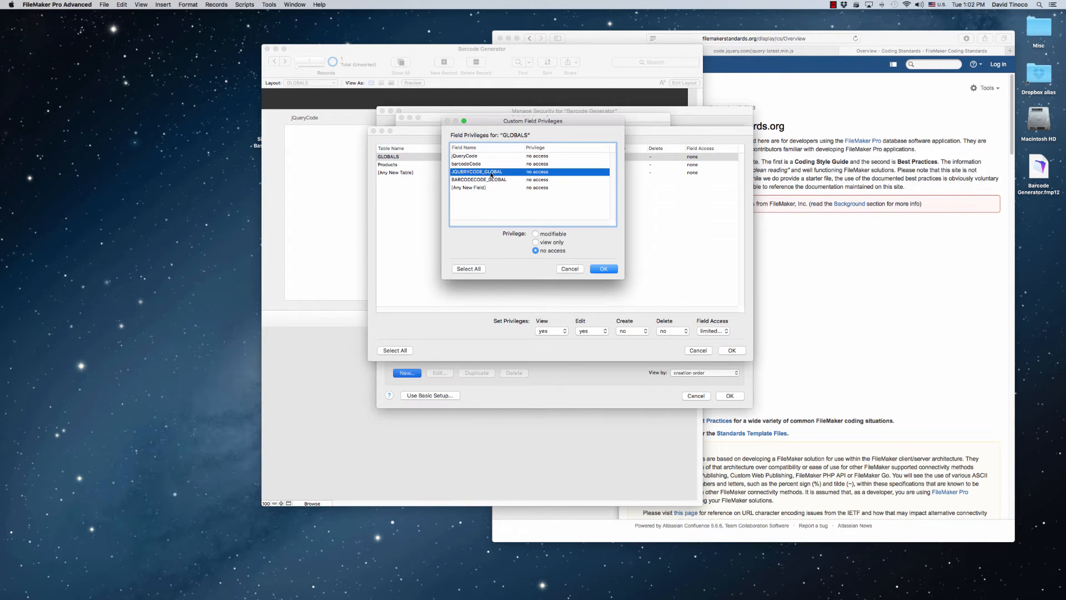
{"action": "left_click", "coordinate": [556, 237]}
{"action": "left_click", "coordinate": [521, 179]}
{"action": "left_click", "coordinate": [555, 237]}
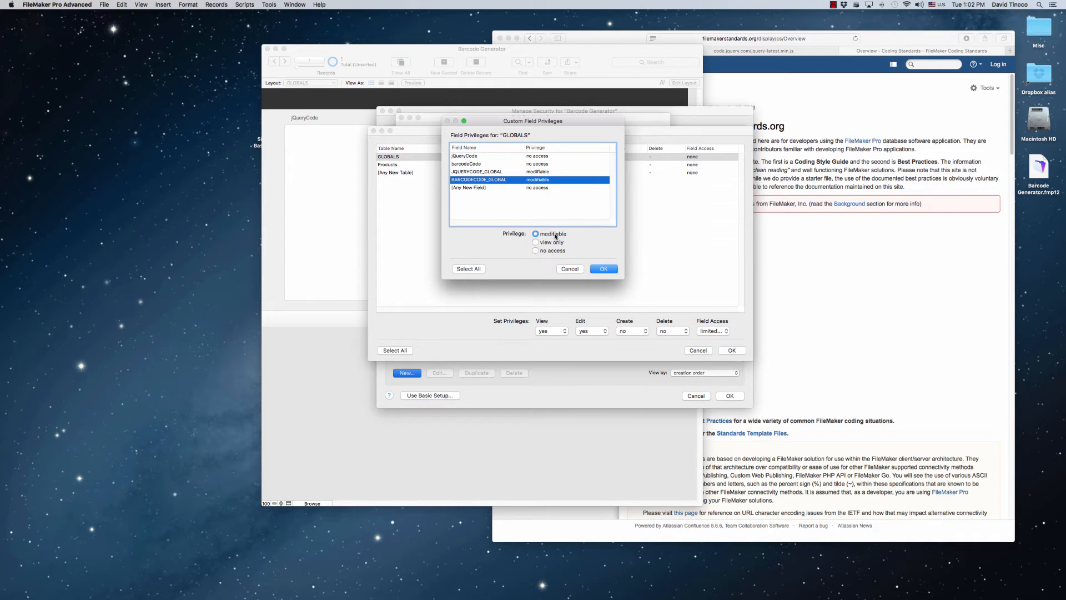
{"action": "left_click", "coordinate": [494, 162]}
{"action": "left_click", "coordinate": [494, 156], "text": "shift"}
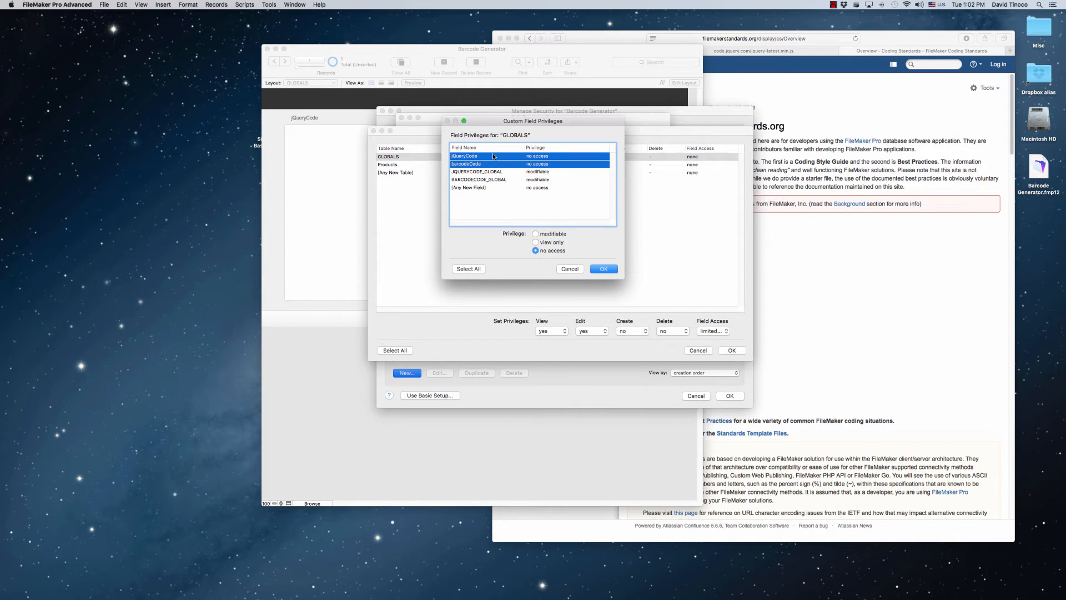
{"action": "left_click", "coordinate": [548, 242]}
{"action": "left_click", "coordinate": [593, 268]}
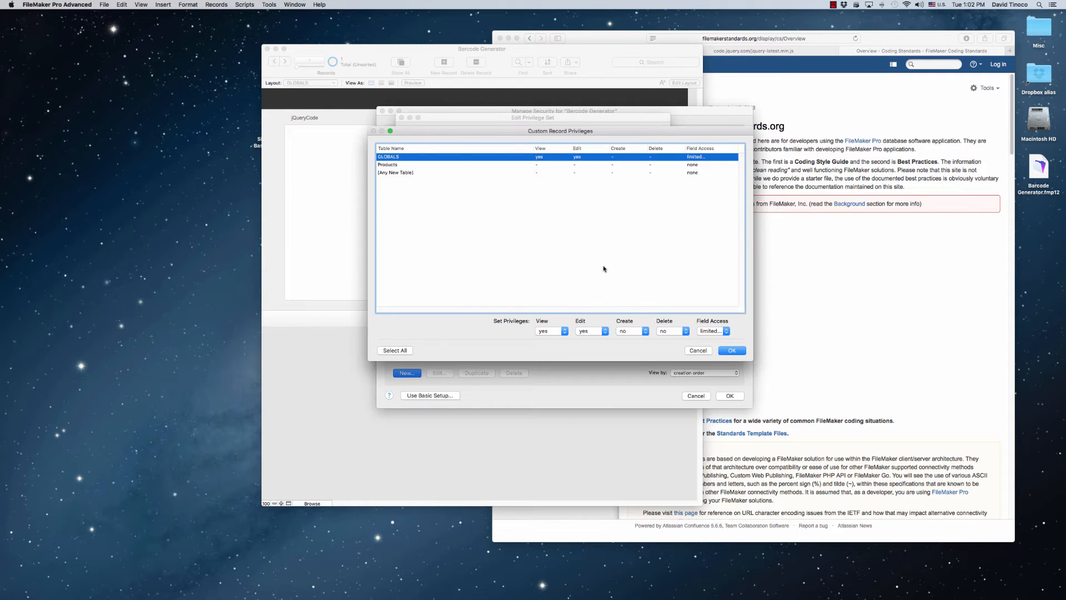
Allow view, edit, create and delete with all field access for the Products table, and save the custom record privileges
{"action": "left_click", "coordinate": [439, 165]}
{"action": "left_click", "coordinate": [563, 332]}
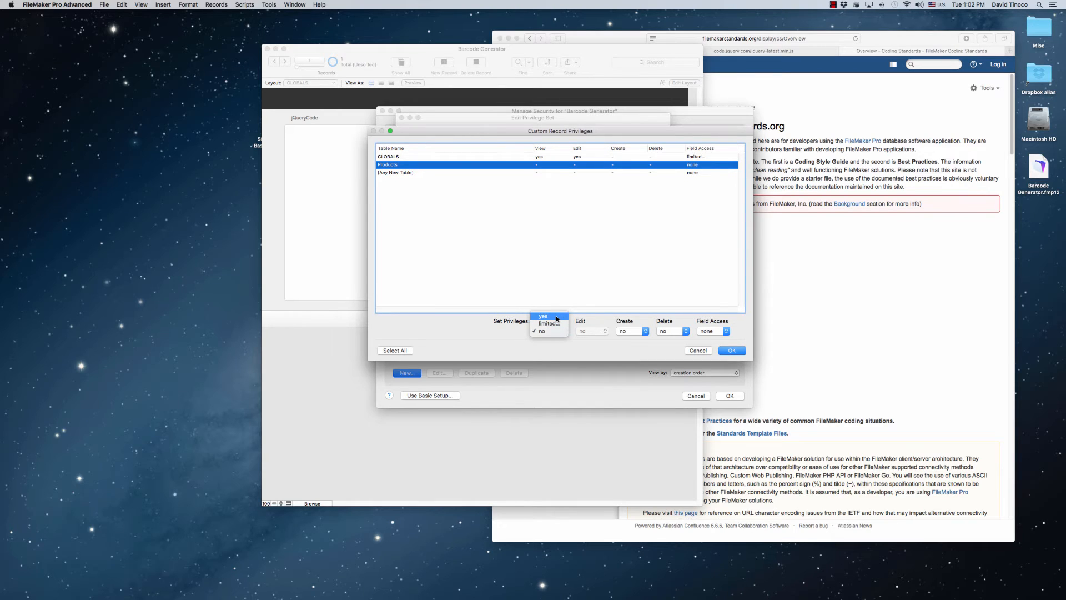
{"action": "left_click", "coordinate": [556, 316]}
{"action": "left_click", "coordinate": [591, 331]}
{"action": "left_click", "coordinate": [589, 316]}
{"action": "left_click", "coordinate": [634, 332]}
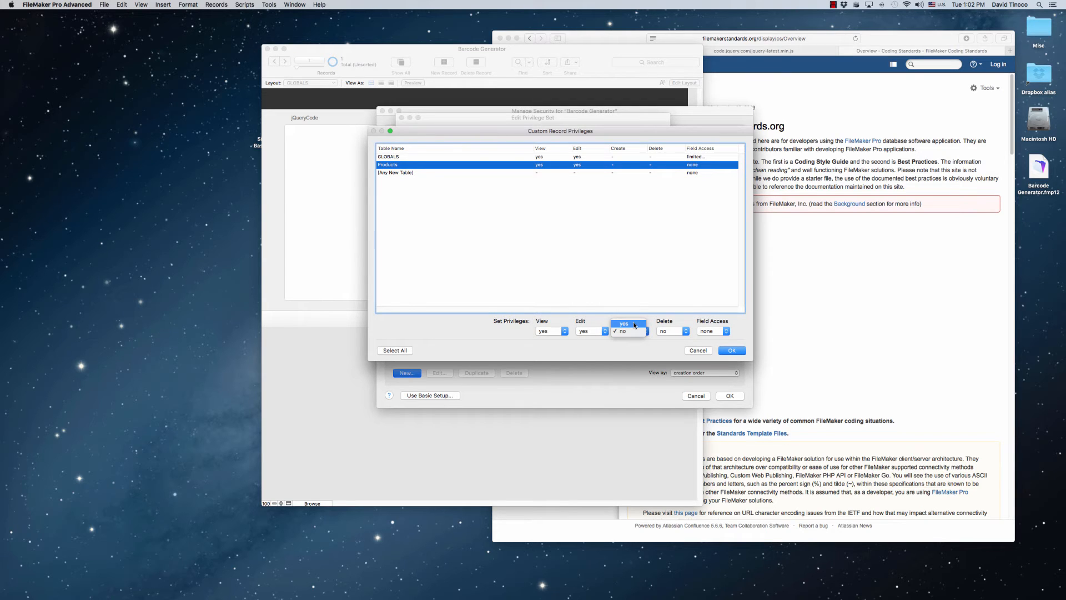
{"action": "left_click", "coordinate": [624, 323]}
{"action": "left_click", "coordinate": [672, 332]}
{"action": "left_click", "coordinate": [664, 323]}
{"action": "left_click", "coordinate": [714, 331]}
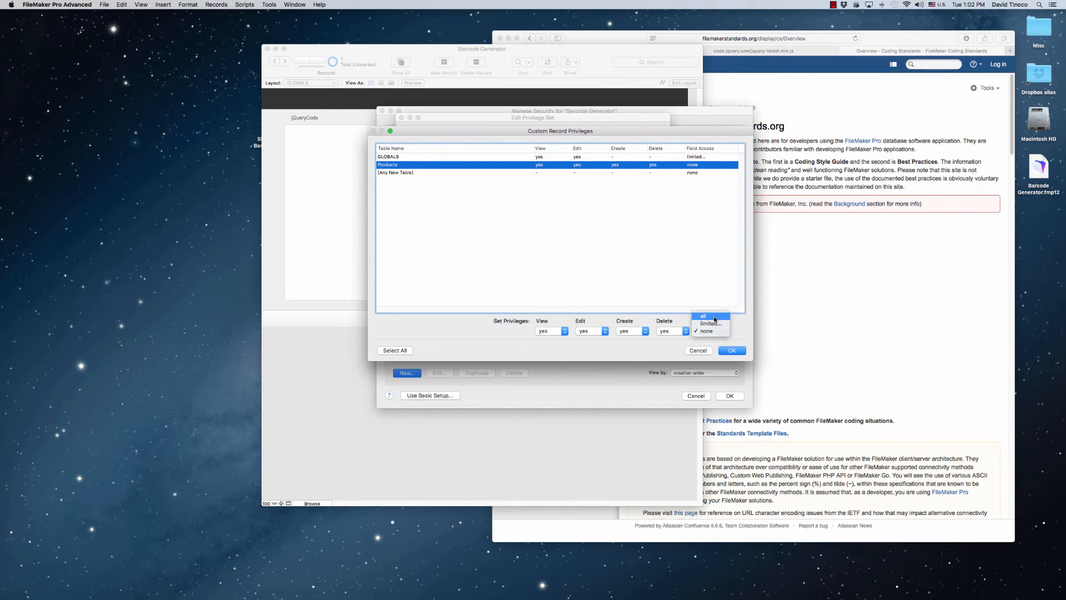
{"action": "left_click", "coordinate": [706, 315]}
{"action": "left_click", "coordinate": [732, 351]}
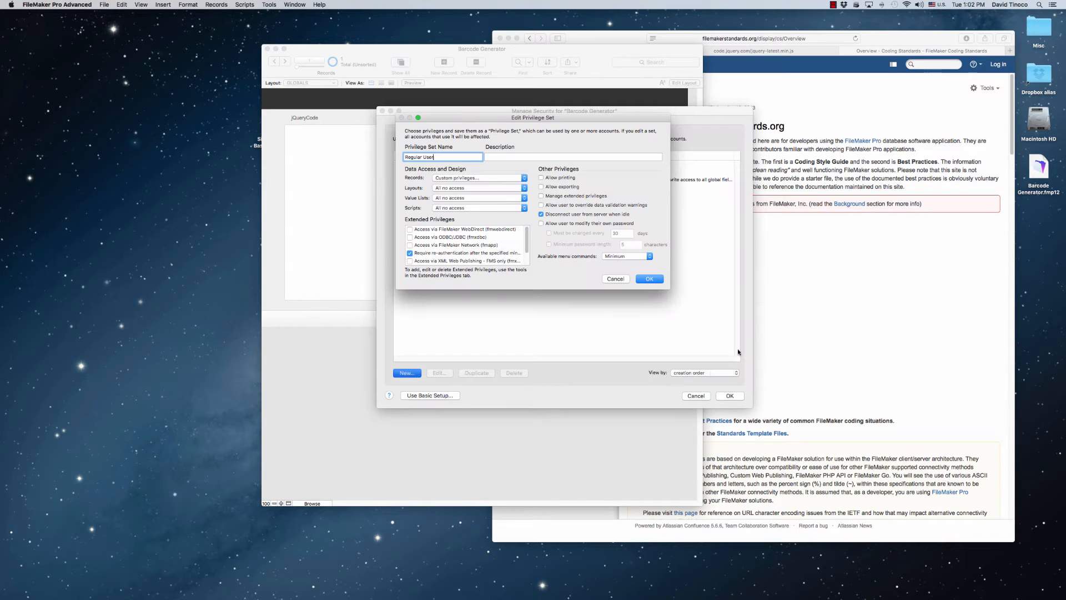
Set Regular User's layouts and value lists to All view only and scripts to All executable only, and save the privilege set
{"action": "left_click", "coordinate": [479, 188]}
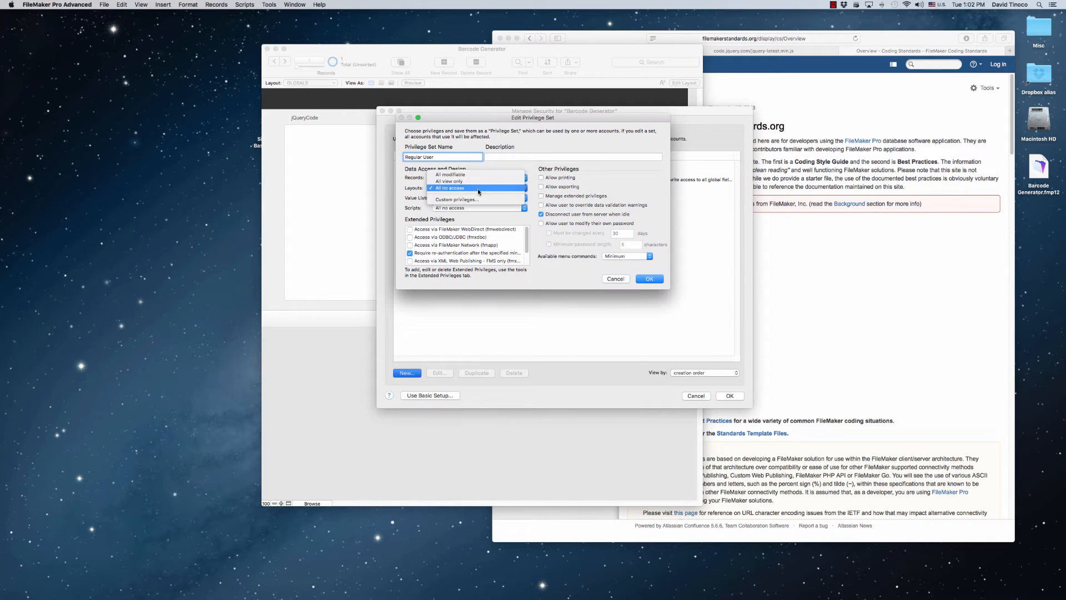
{"action": "left_click", "coordinate": [469, 181]}
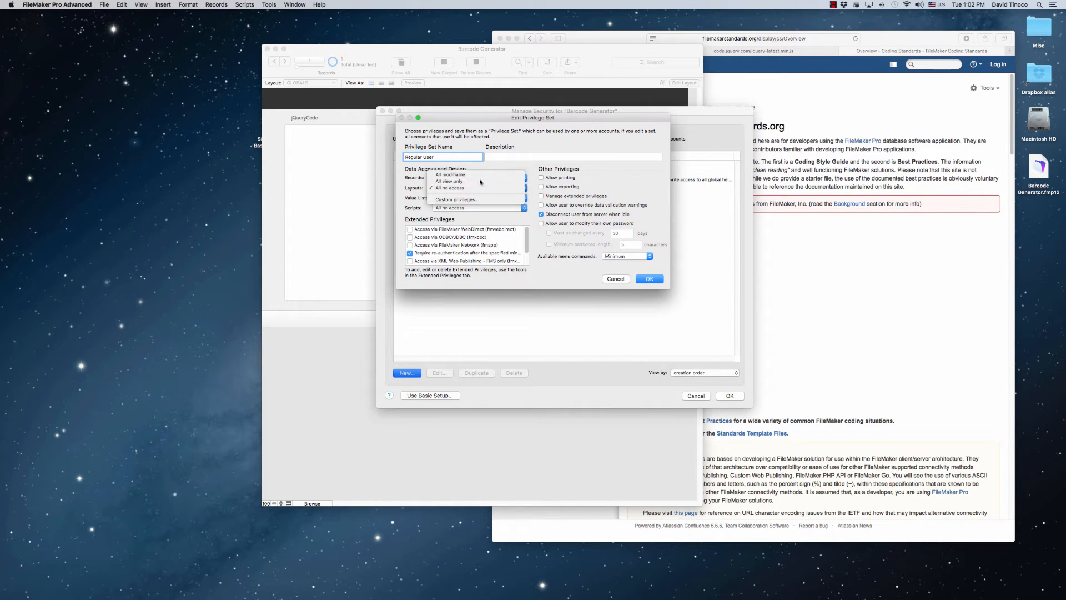
{"action": "left_click", "coordinate": [466, 198]}
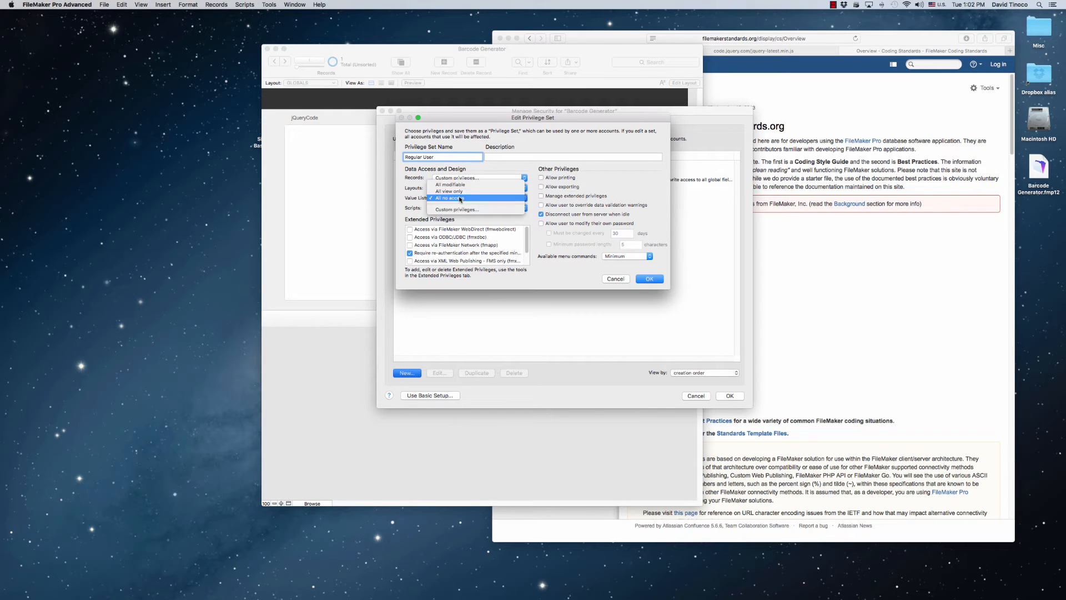
{"action": "left_click", "coordinate": [466, 191]}
{"action": "left_click", "coordinate": [461, 209]}
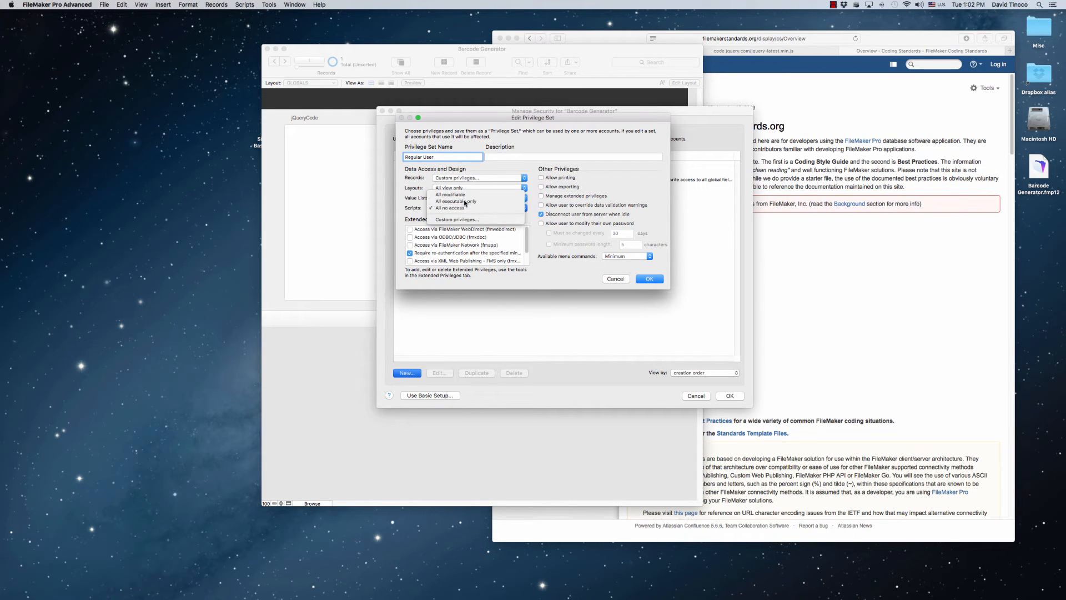
{"action": "left_click", "coordinate": [464, 201]}
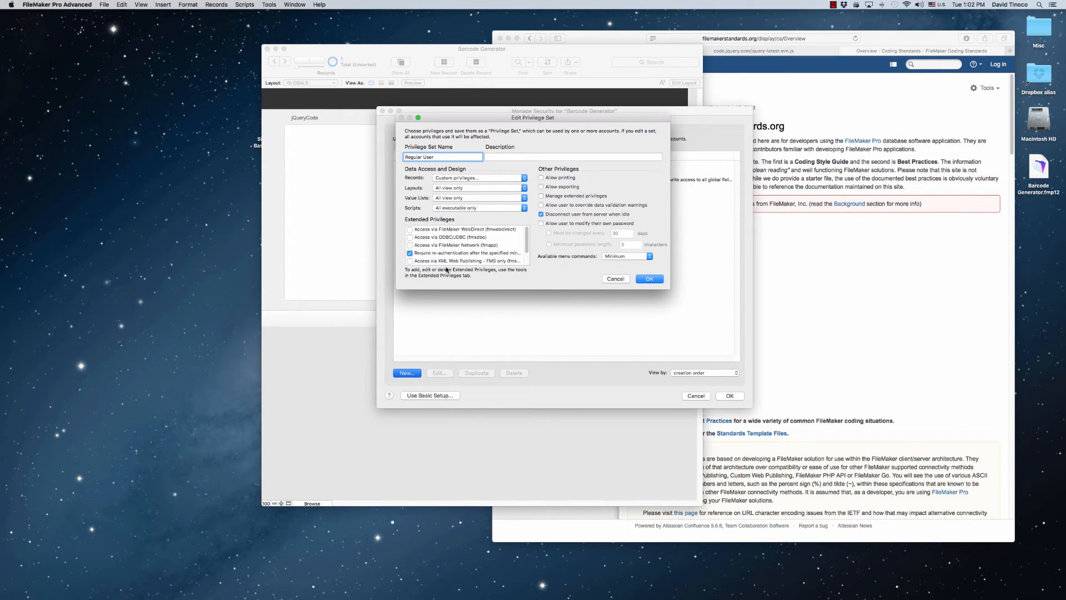
{"action": "left_click", "coordinate": [648, 279]}
Set and confirm a new password for the Admin account and save the account
{"action": "left_click", "coordinate": [493, 124]}
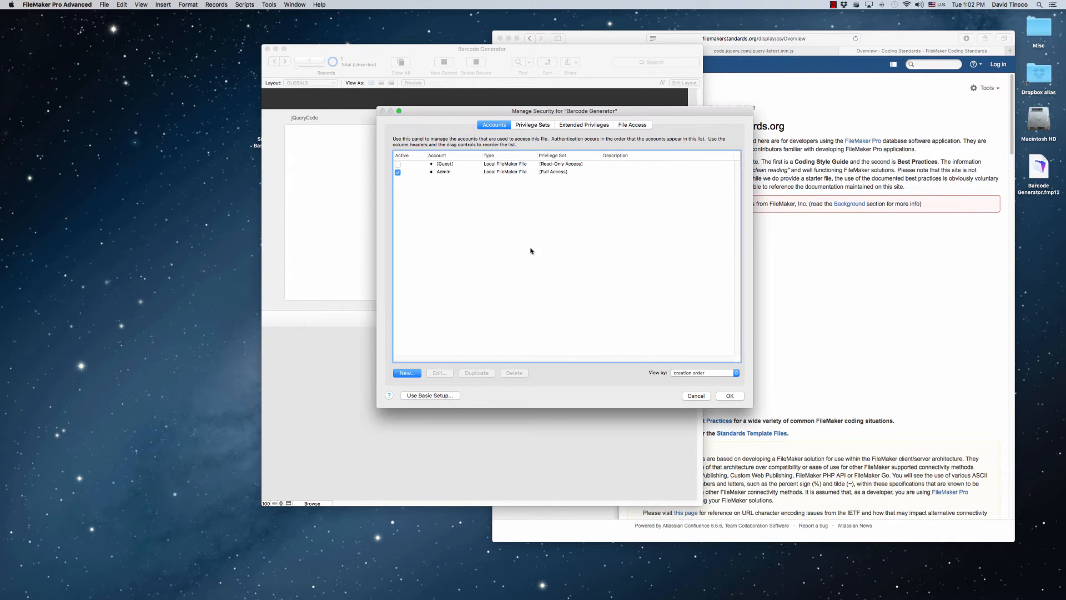
{"action": "double_click", "coordinate": [537, 172]}
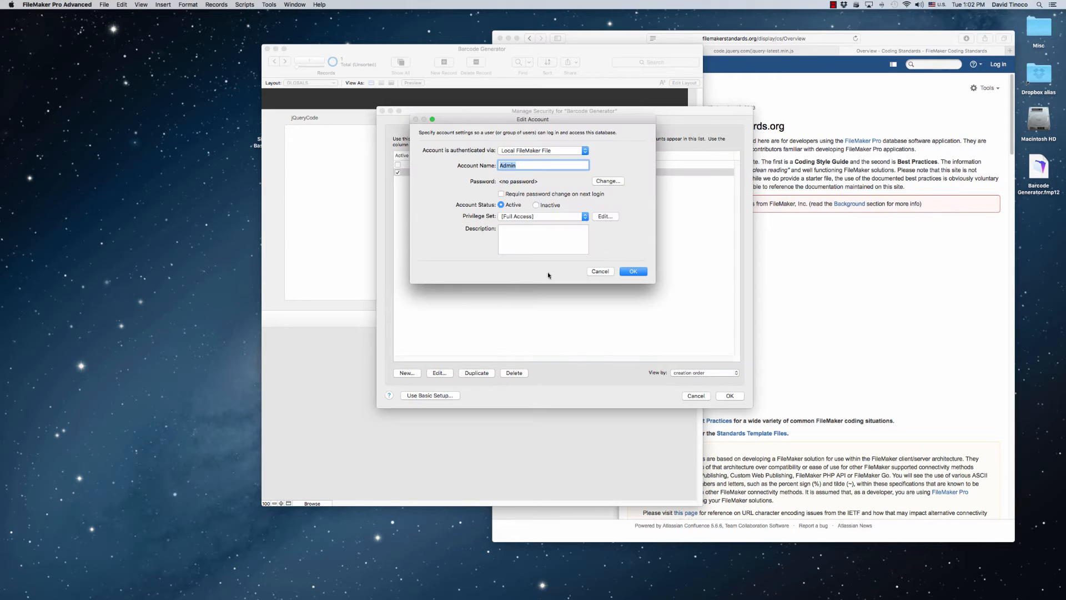
{"action": "left_click", "coordinate": [606, 181]}
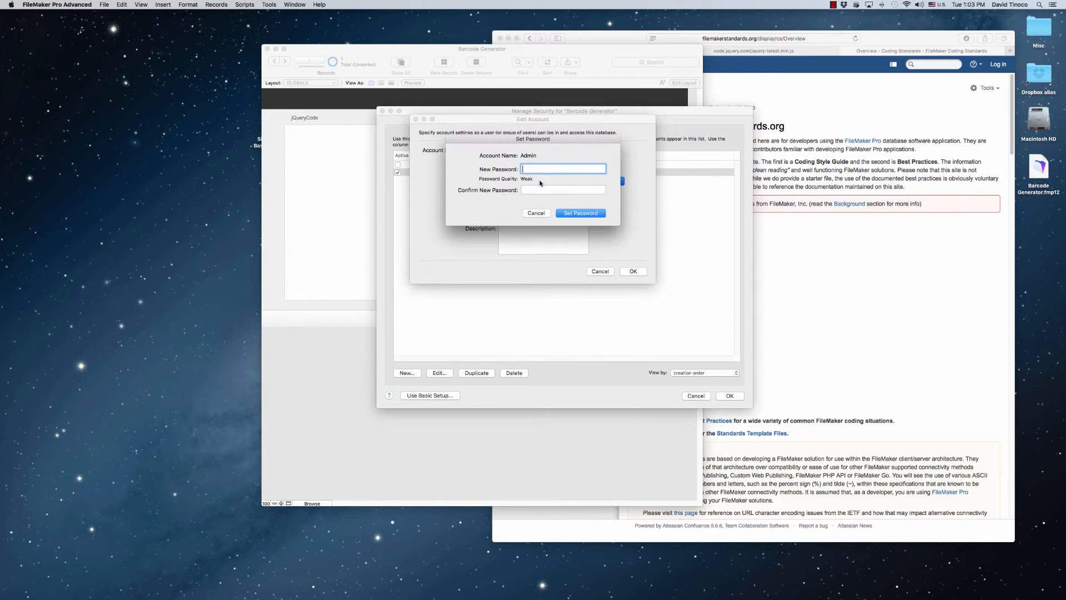
{"action": "left_click_drag", "start_coordinate": [558, 139], "coordinate": [581, 206]}
{"action": "type", "text": "••••••"}
{"action": "key", "text": "Tab"}
{"action": "type", "text": "•"}
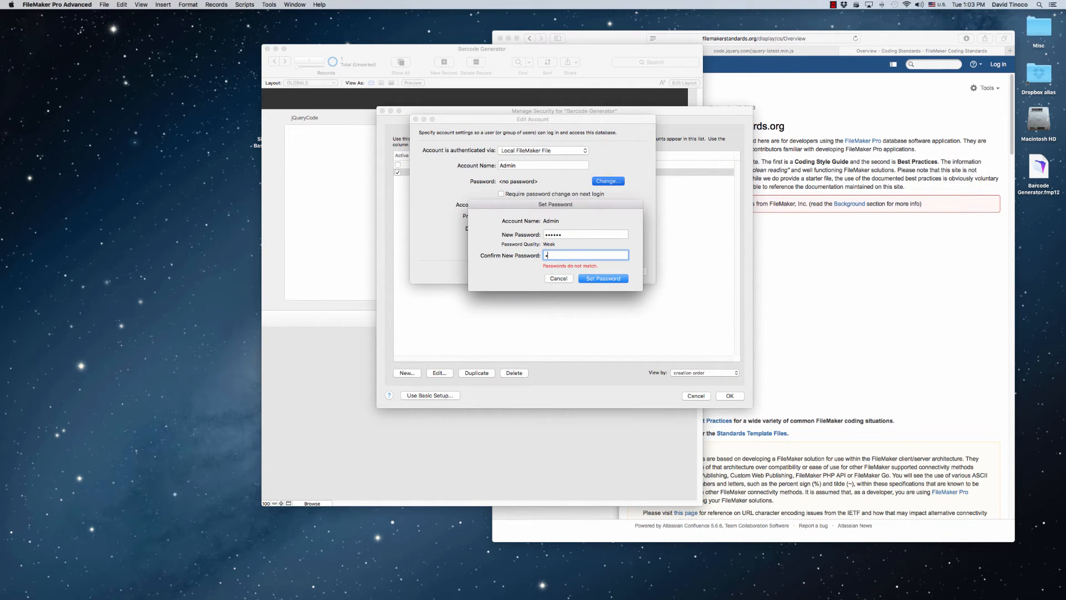
{"action": "type", "text": "•••••"}
{"action": "key", "text": "Return"}
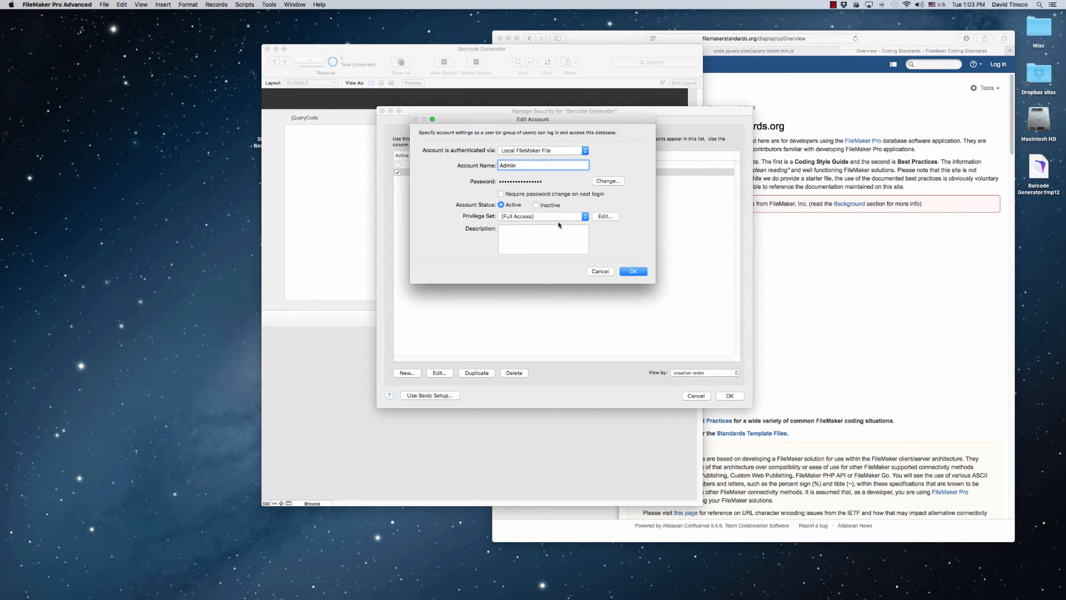
{"action": "key", "text": "Return"}
Start a new account, enter the sample user's full name as account name, and set and confirm the account password
{"action": "left_click", "coordinate": [407, 373]}
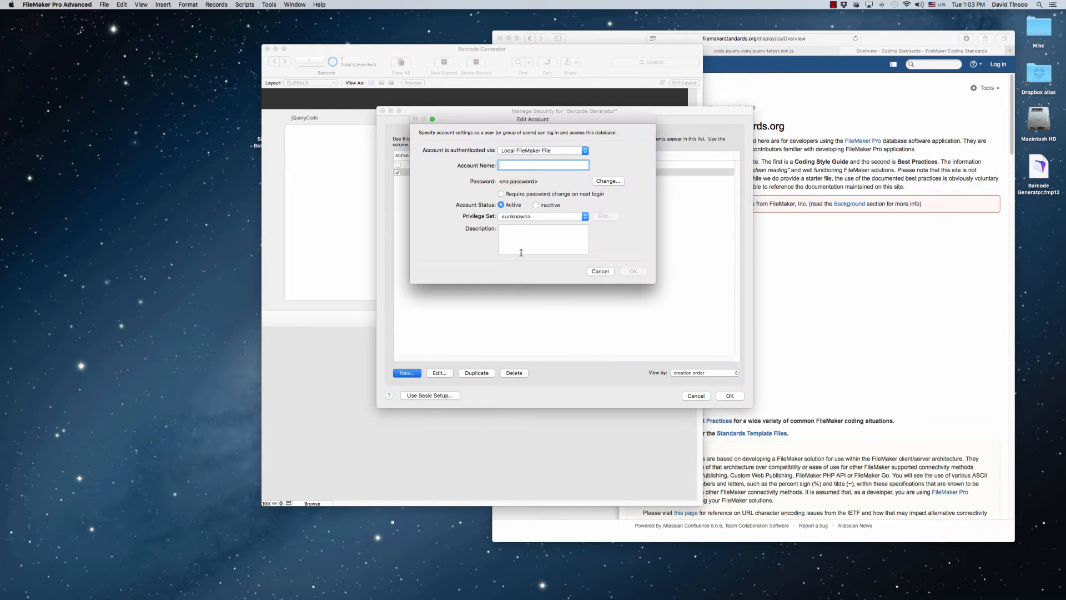
{"action": "type", "text": "John Doe"}
{"action": "left_click", "coordinate": [608, 181]}
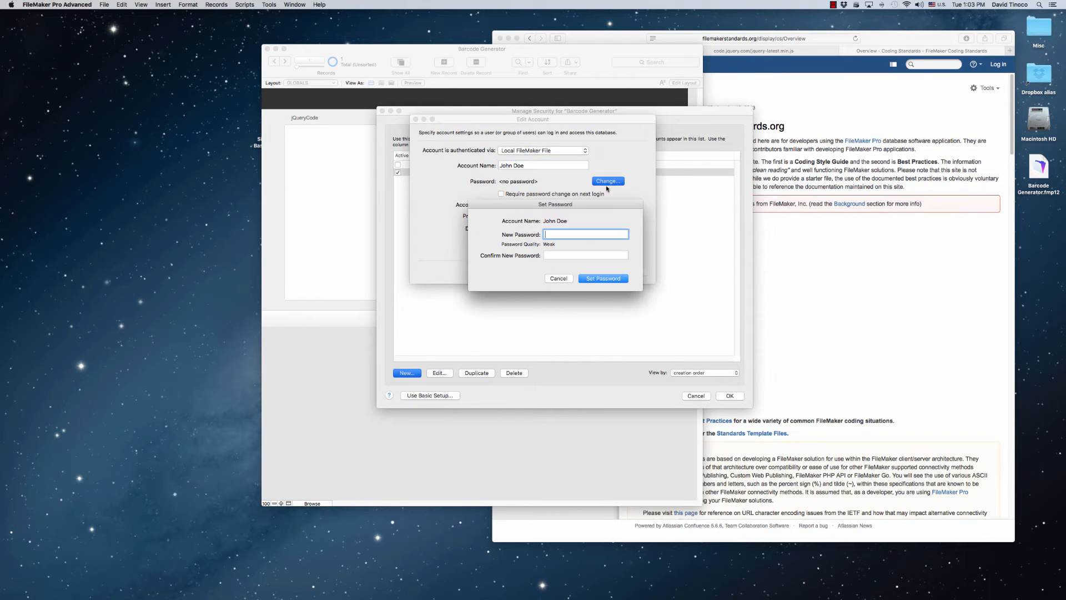
{"action": "type", "text": "p•••••"}
{"action": "left_click", "coordinate": [573, 253]}
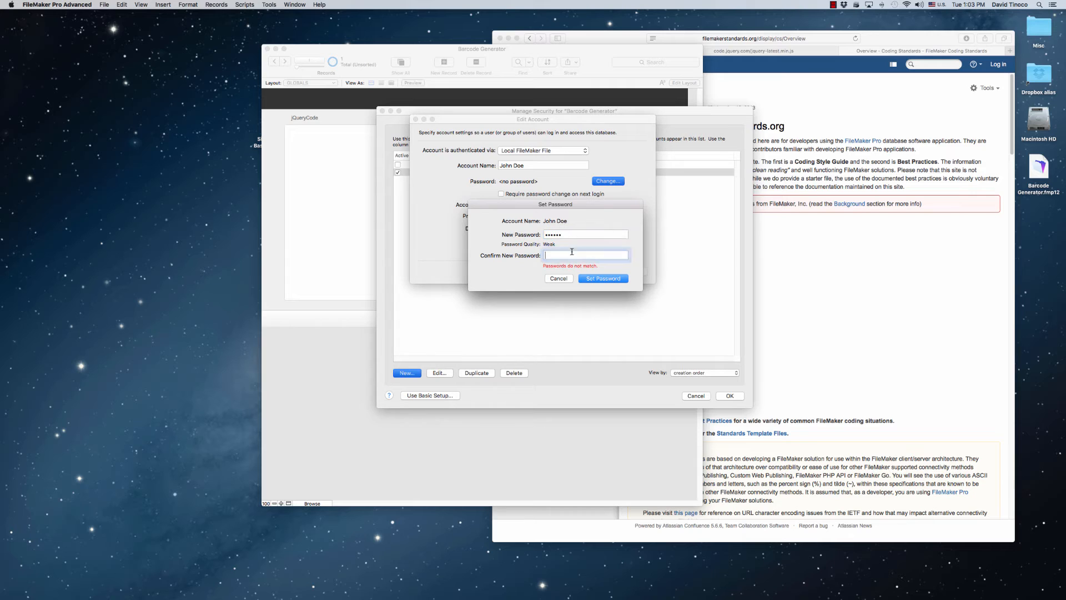
{"action": "type", "text": "•••••"}
{"action": "key", "text": "Return"}
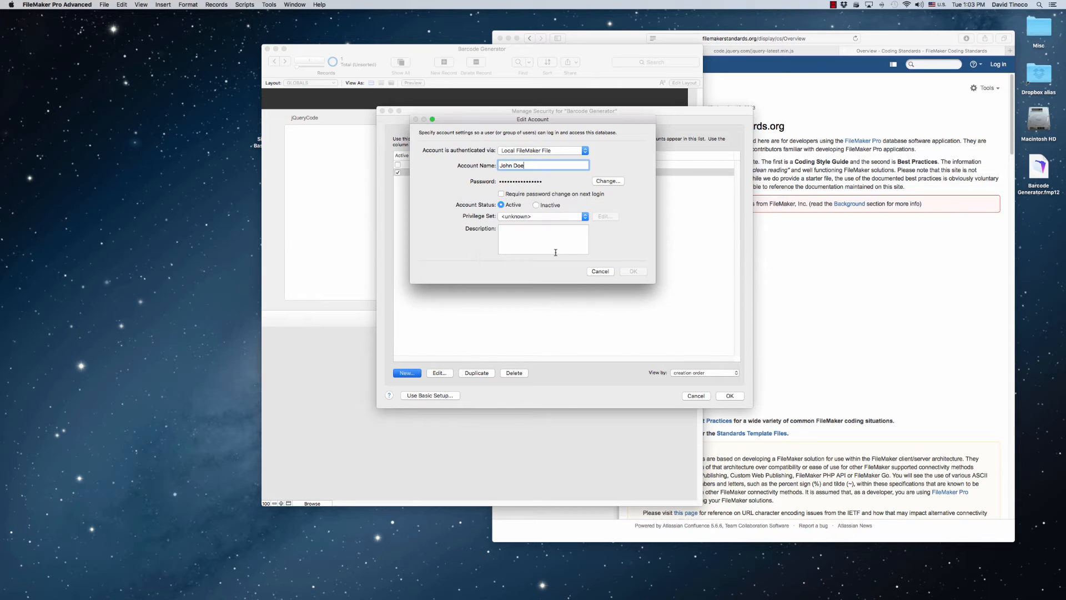
Assign the Regular User privilege set to the new account and save it
{"action": "left_click", "coordinate": [537, 216]}
{"action": "left_click", "coordinate": [537, 238]}
{"action": "left_click", "coordinate": [631, 275]}
{"action": "left_click", "coordinate": [543, 240]}
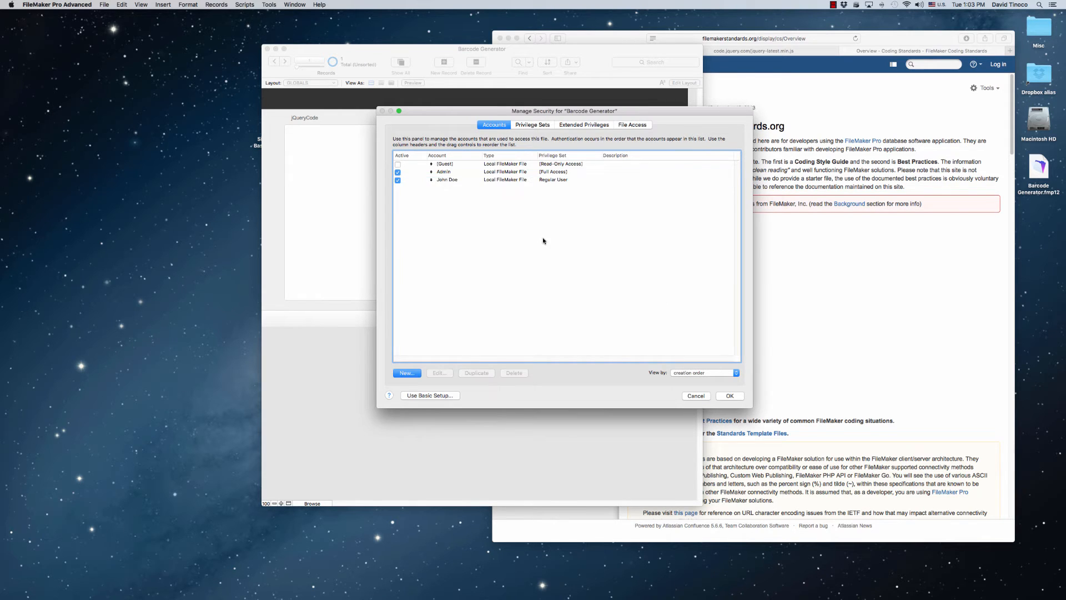
Save the security settings and confirm the full access login with the Admin account name and its password
{"action": "left_click", "coordinate": [731, 396]}
{"action": "type", "text": "Admin"}
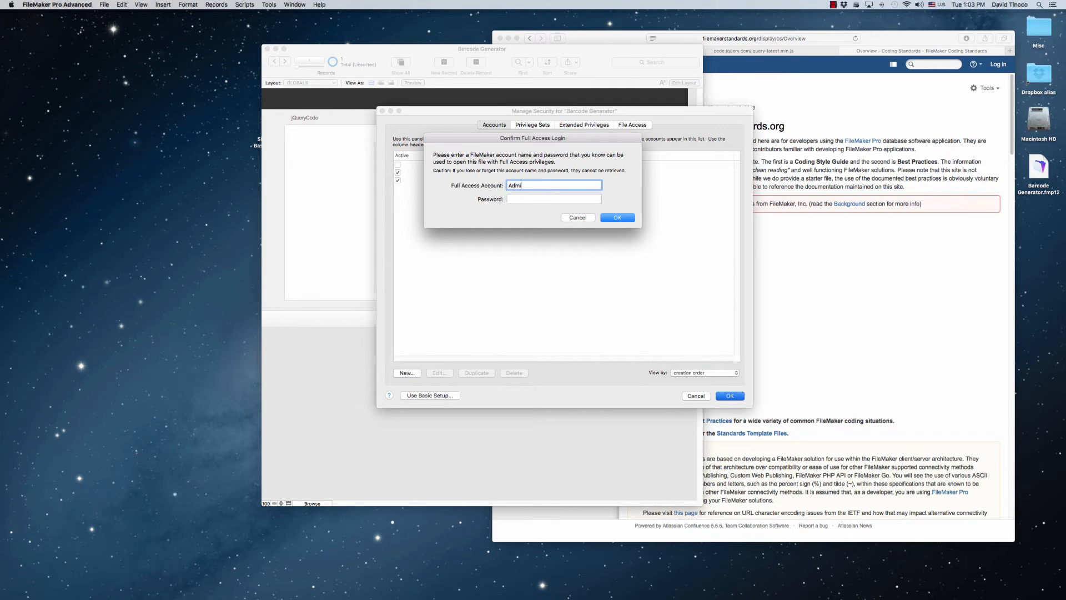
{"action": "key", "text": "Tab"}
{"action": "type", "text": "••"}
{"action": "key", "text": "Return"}
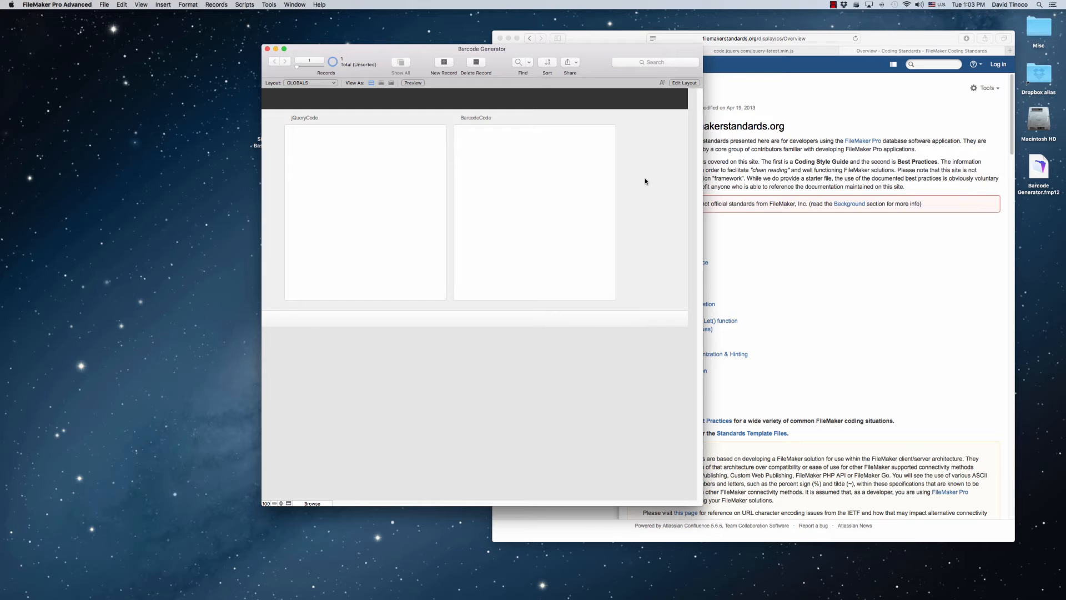
Switch to Safari, bring up the Simple jQuery Based Barcode Generator page, and close the separate code.jquery.com page
{"action": "mouse_move", "coordinate": [603, 54]}
{"action": "left_mouse_down"}
{"action": "mouse_move", "coordinate": [587, 52]}
{"action": "mouse_move", "coordinate": [604, 60]}
{"action": "left_mouse_up"}
{"action": "left_click", "coordinate": [822, 109]}
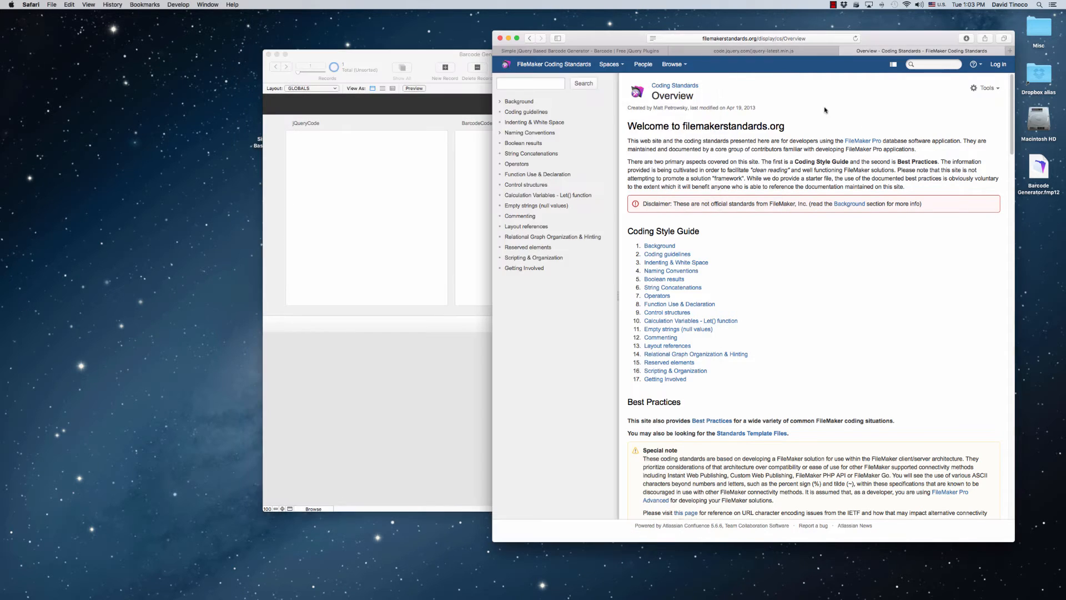
{"action": "left_click_drag", "start_coordinate": [891, 36], "coordinate": [863, 35]}
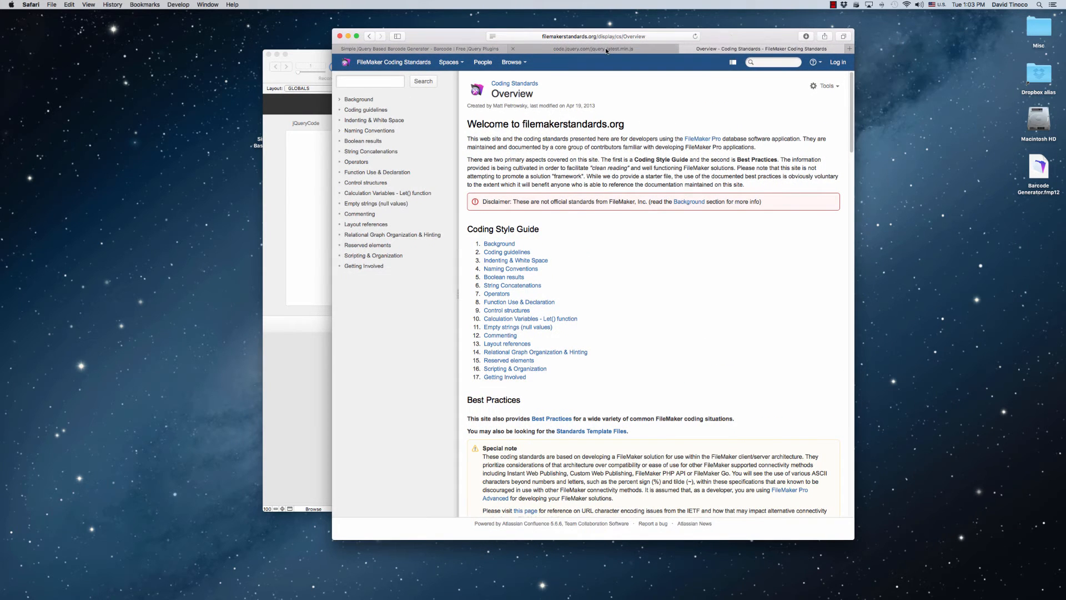
{"action": "left_click", "coordinate": [465, 48]}
{"action": "left_click", "coordinate": [369, 36]}
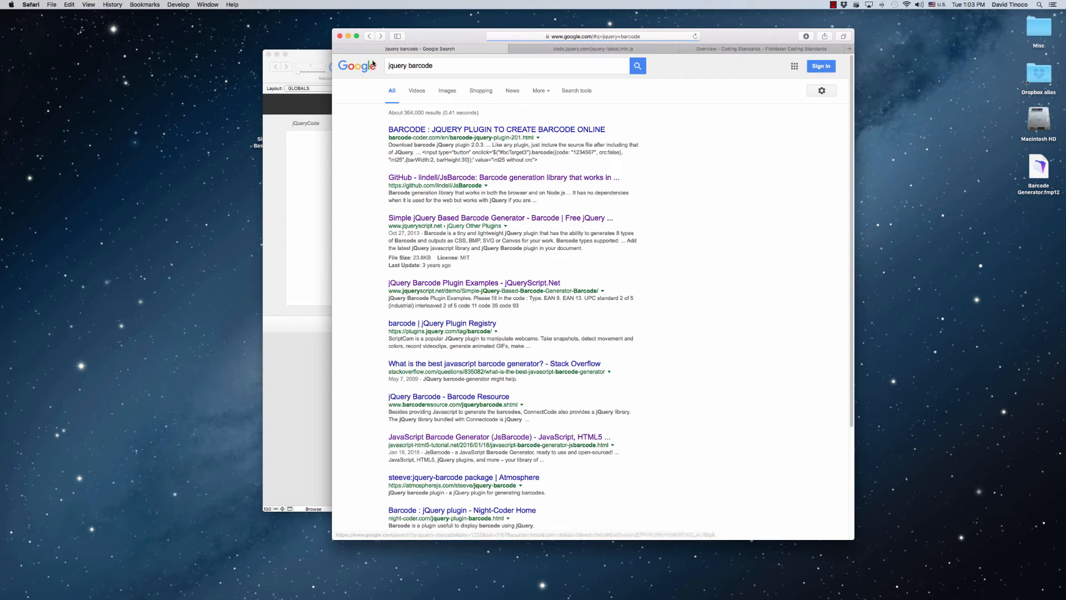
{"action": "left_click", "coordinate": [424, 65]}
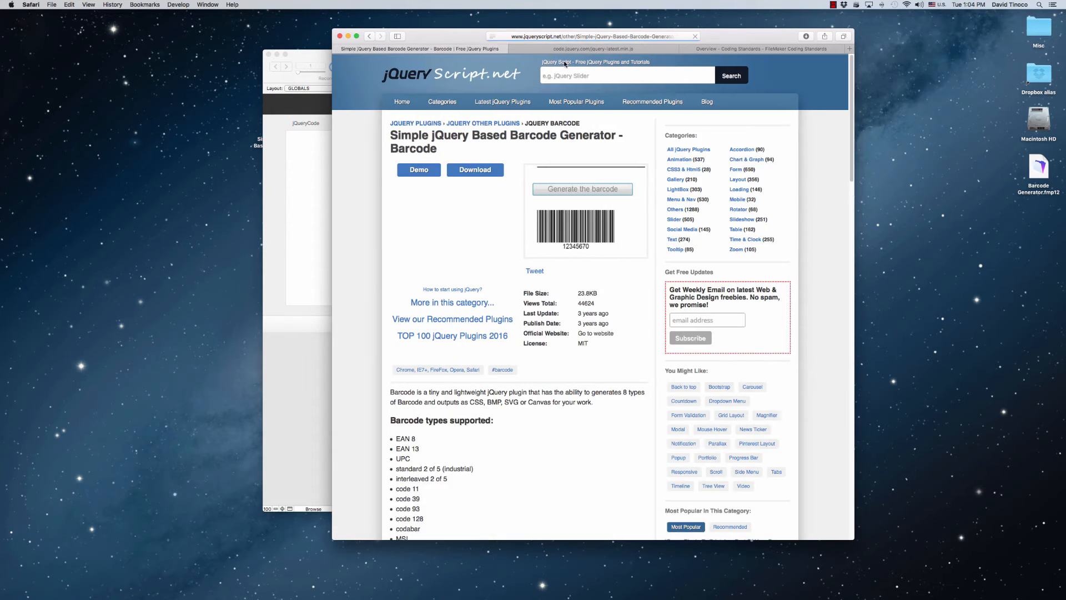
{"action": "left_click", "coordinate": [510, 49]}
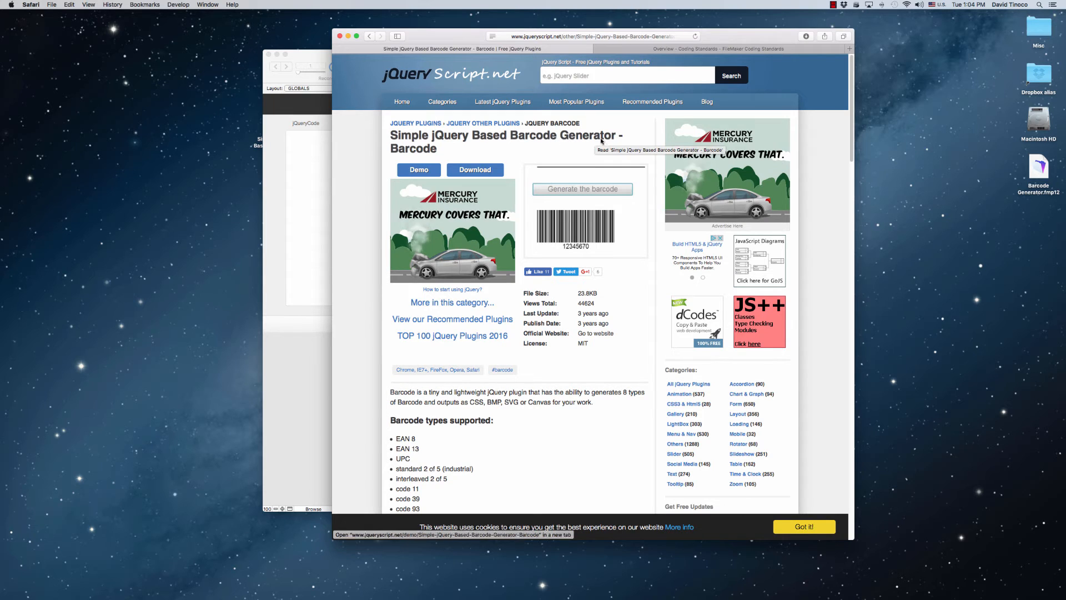
Review the plugin page's supported barcode types, output formats, basic usage code and settings
{"action": "scroll", "coordinate": [349, 215], "scroll_direction": "down", "scroll_amount": 10}
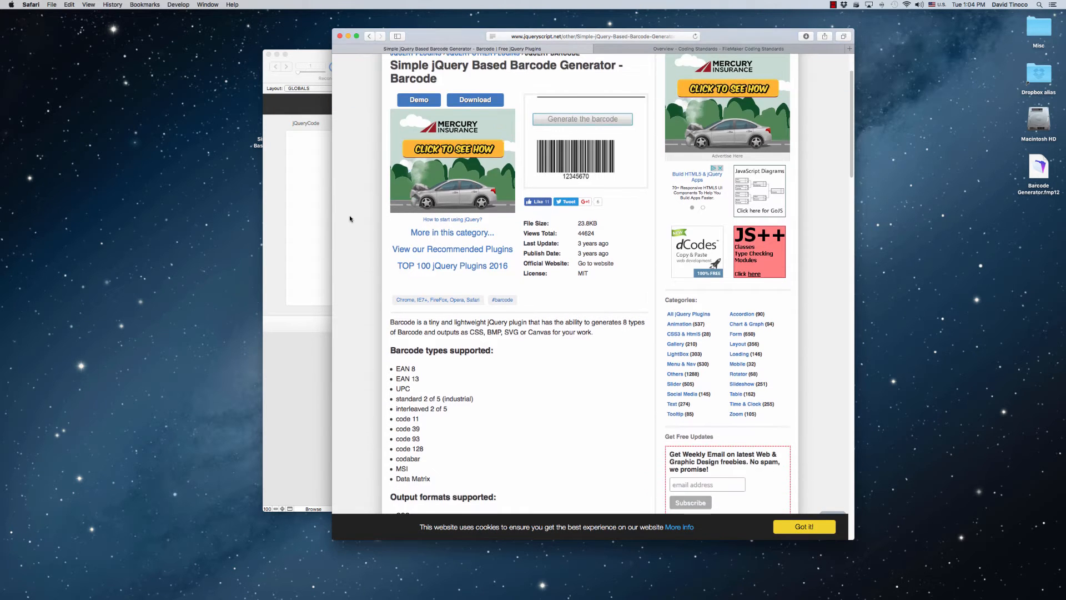
{"action": "scroll", "coordinate": [349, 216], "scroll_direction": "down", "scroll_amount": 15}
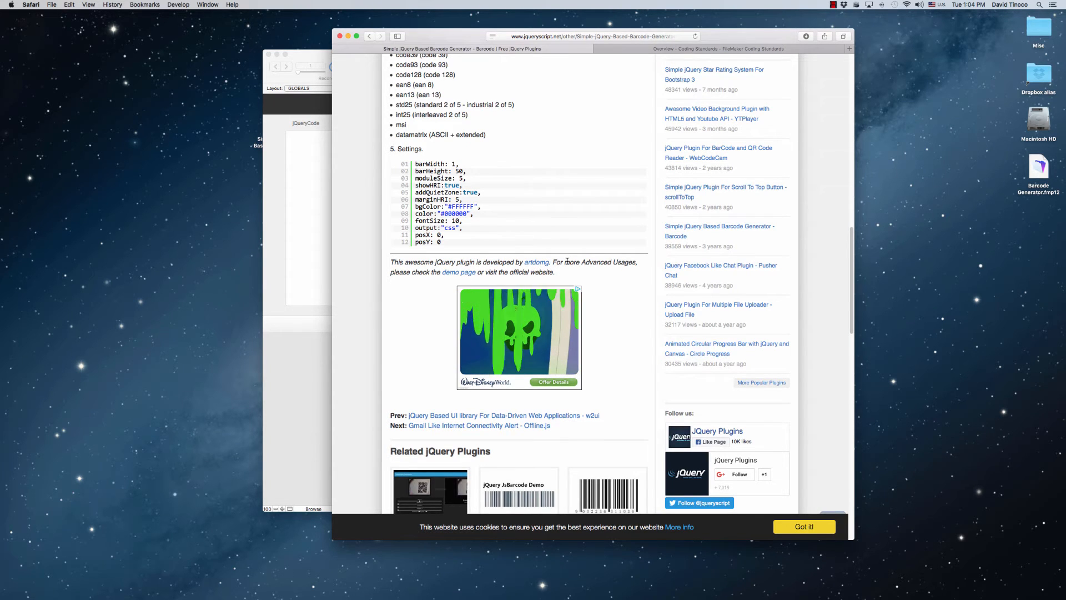
{"action": "scroll", "coordinate": [375, 231], "scroll_direction": "up", "scroll_amount": 10}
{"action": "scroll", "coordinate": [355, 238], "scroll_direction": "down", "scroll_amount": 5}
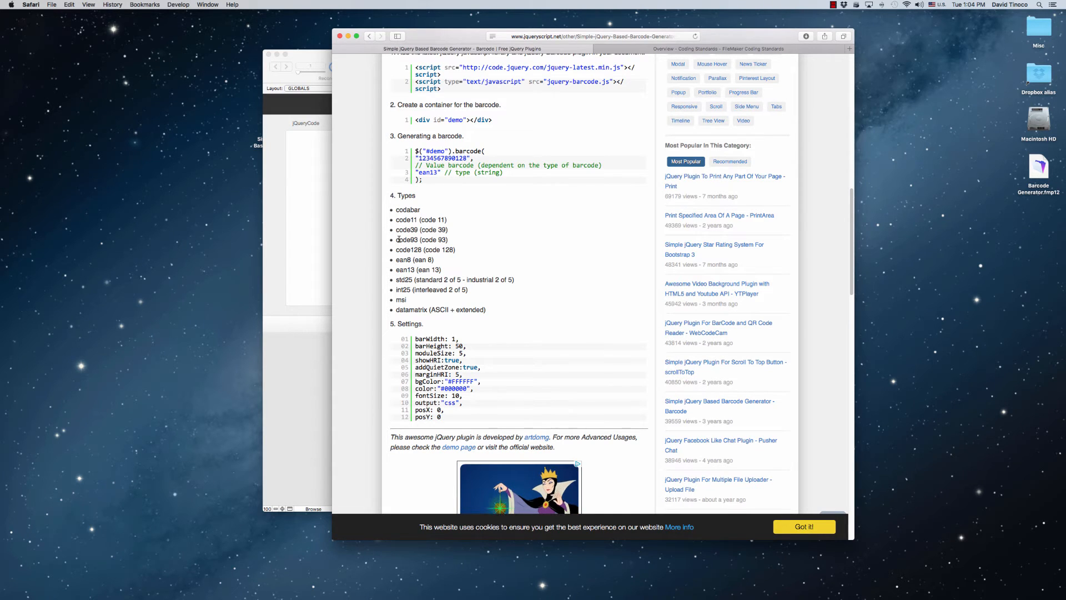
{"action": "left_click_drag", "start_coordinate": [396, 249], "coordinate": [467, 255]}
{"action": "left_click", "coordinate": [468, 255]}
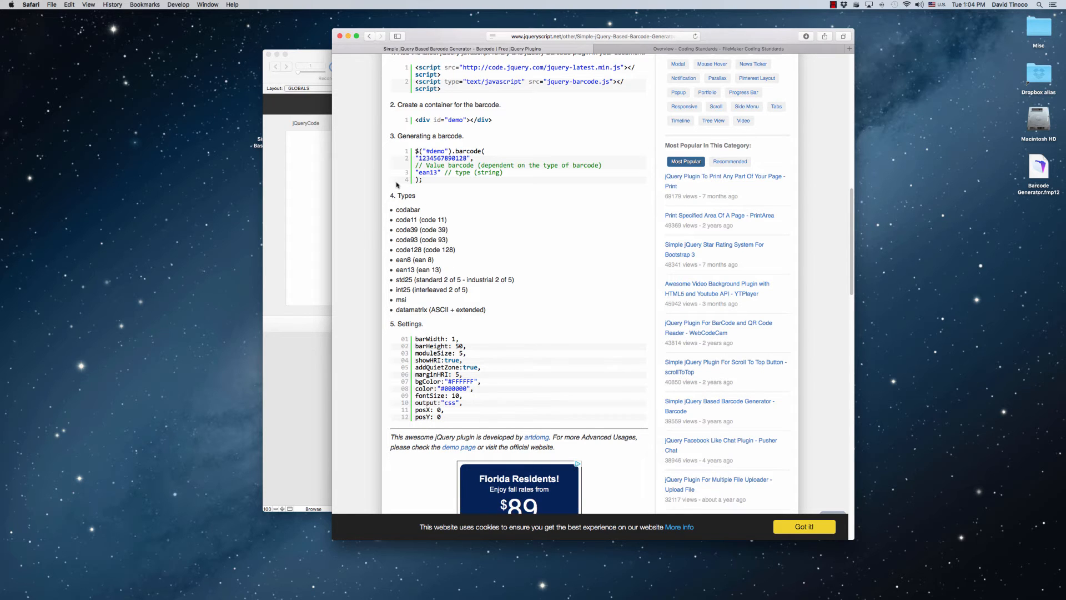
{"action": "scroll", "coordinate": [530, 297], "scroll_direction": "up", "scroll_amount": 5}
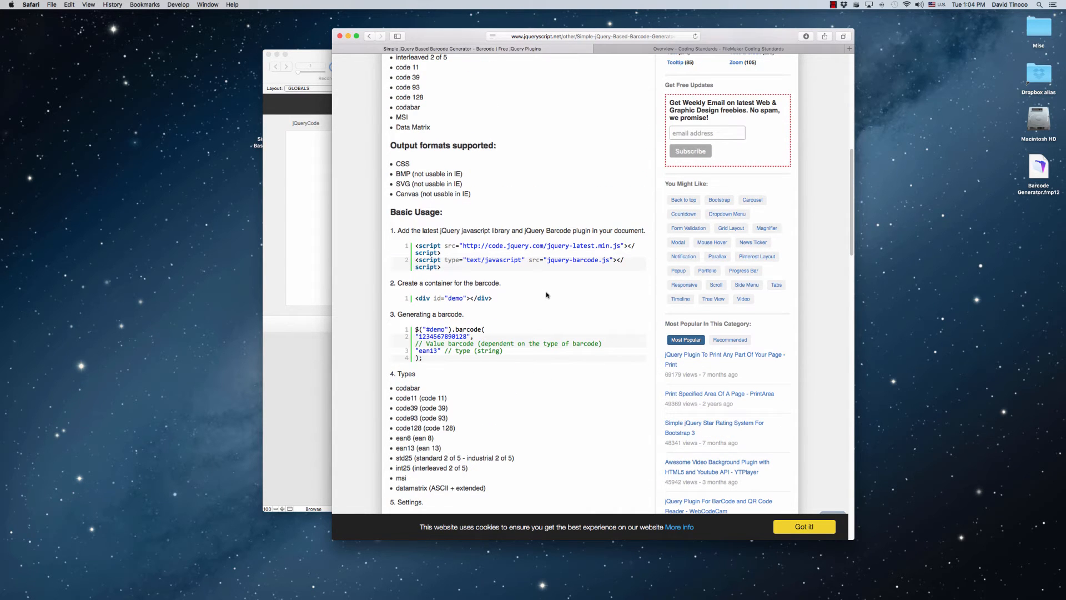
{"action": "scroll", "coordinate": [546, 295], "scroll_direction": "up", "scroll_amount": 1}
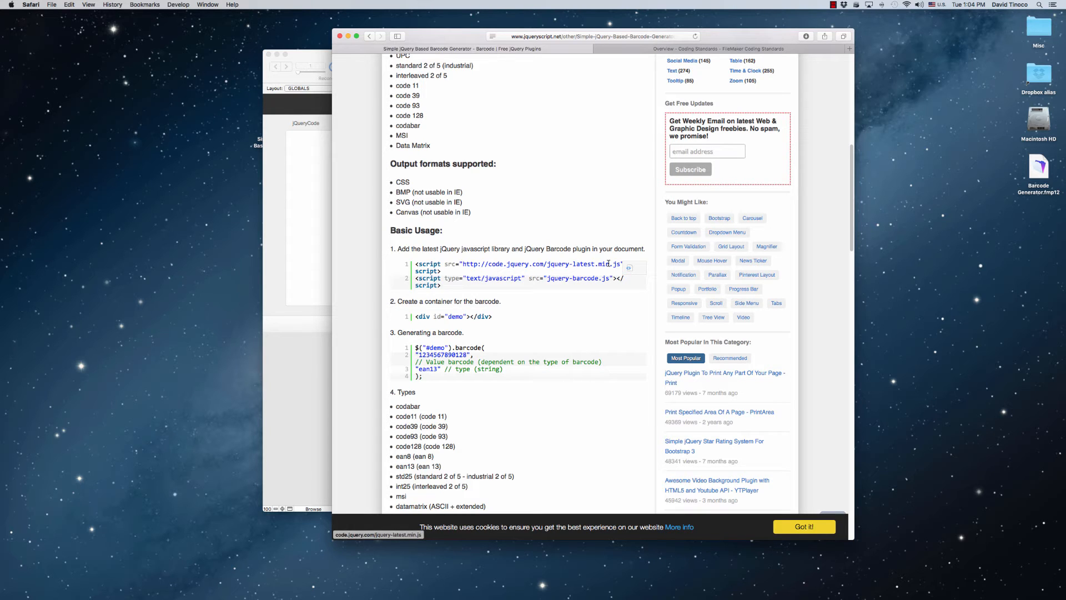
Open the jquery-latest.min.js link from the plugin's basic usage section and copy the entire jQuery source code
{"action": "left_click", "coordinate": [622, 50]}
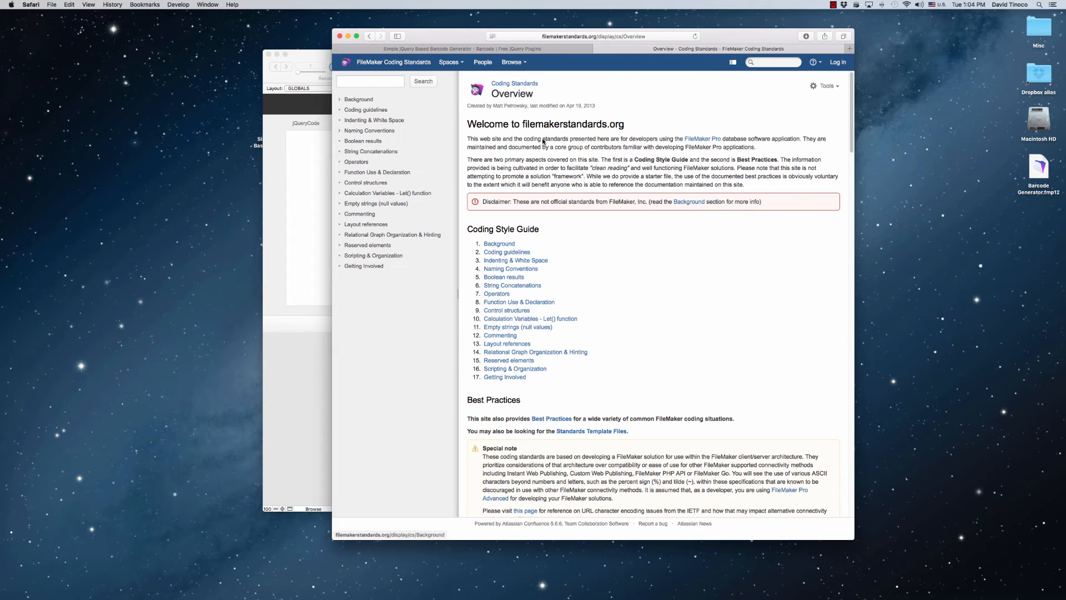
{"action": "left_click", "coordinate": [563, 48]}
{"action": "left_click", "coordinate": [515, 265]}
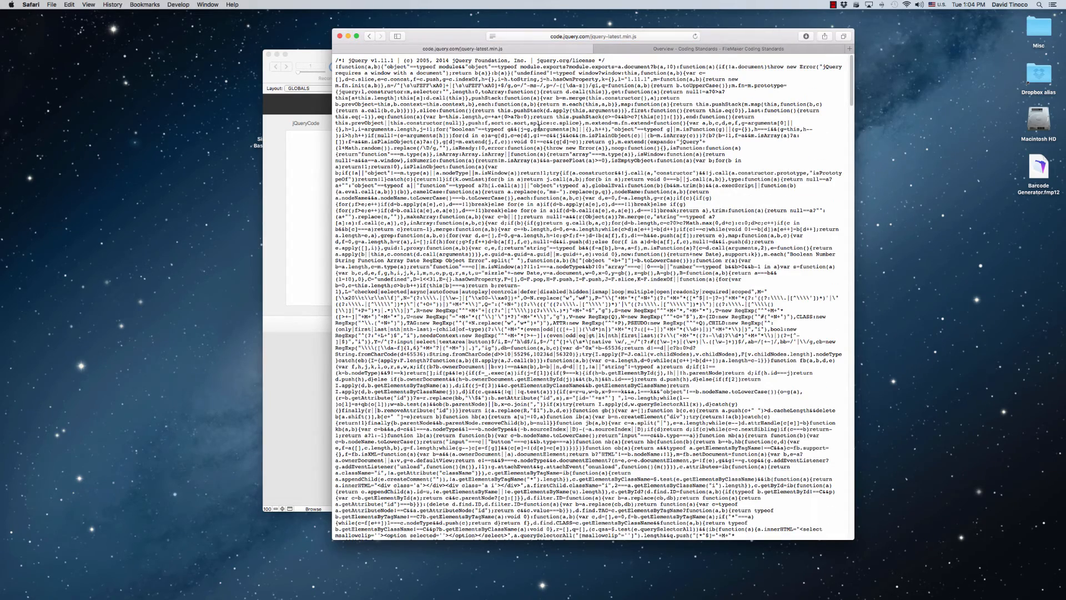
{"action": "key", "text": "super+a"}
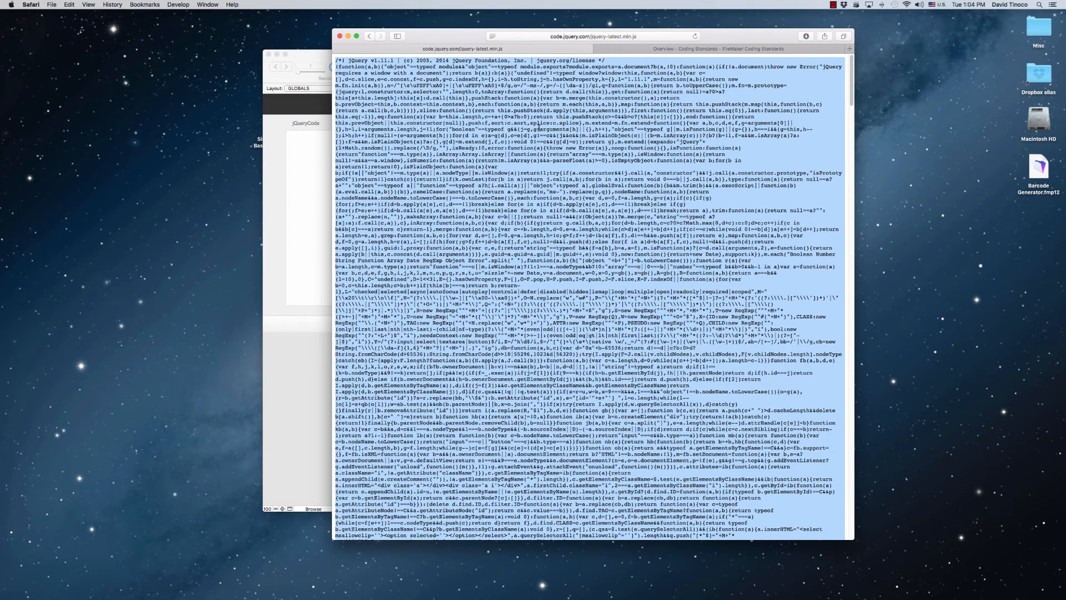
Switch to FileMaker and paste the jQuery source into the jQueryCode field as text without its original formatting
{"action": "left_click", "coordinate": [319, 228]}
{"action": "left_click_drag", "start_coordinate": [534, 47], "coordinate": [581, 46]}
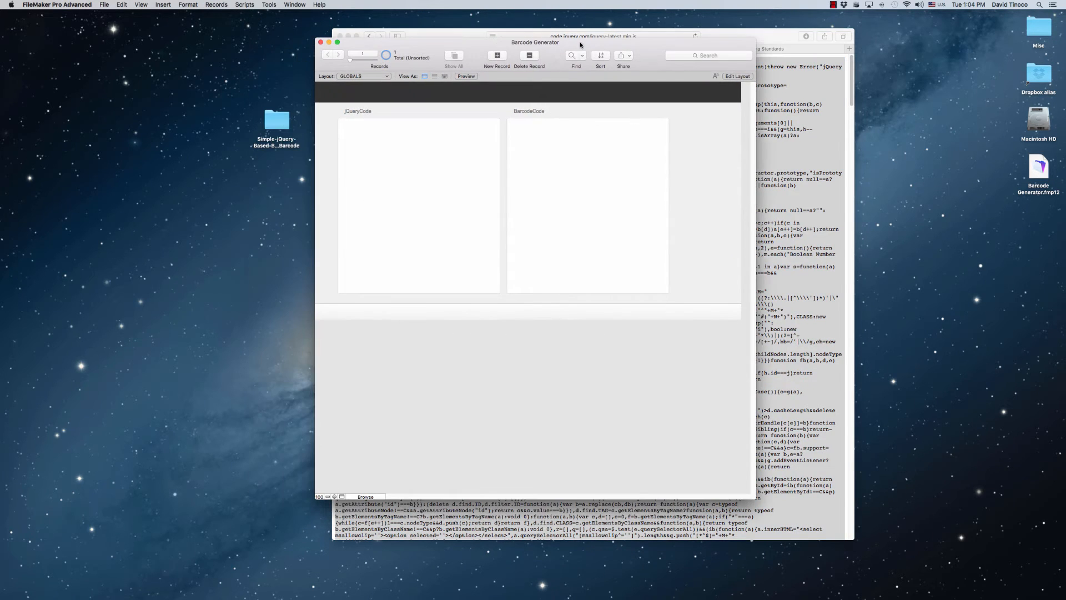
{"action": "left_click", "coordinate": [423, 193]}
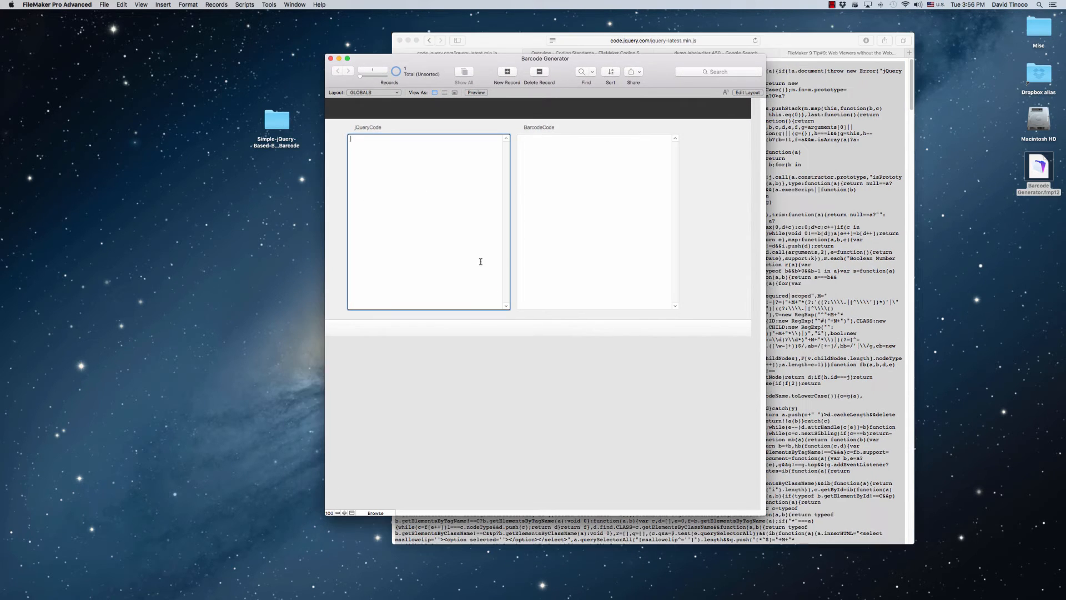
{"action": "key", "text": "super+v"}
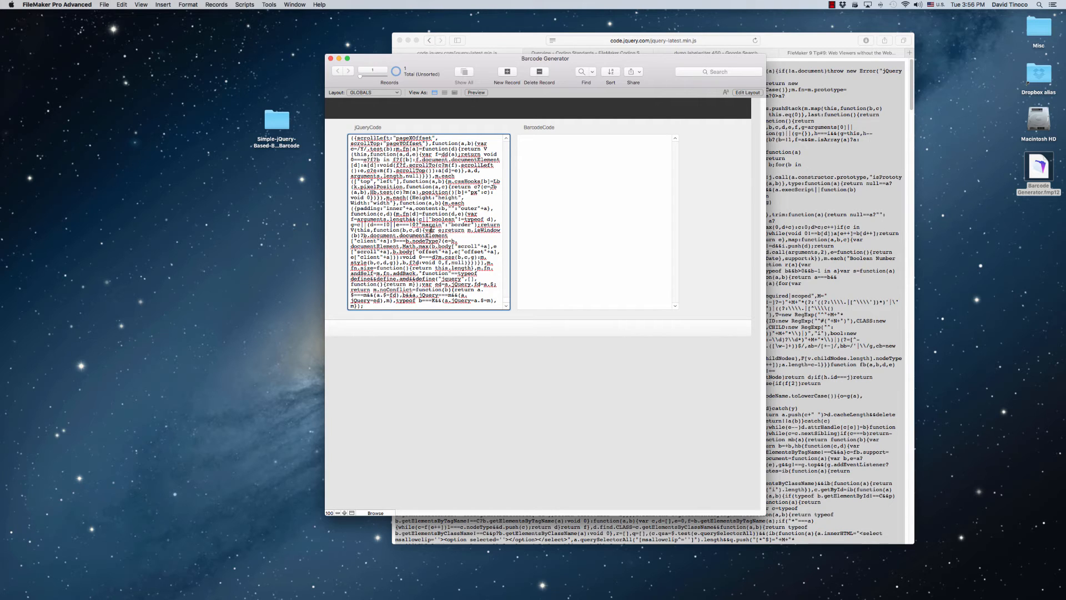
{"action": "key", "text": "alt+super+v"}
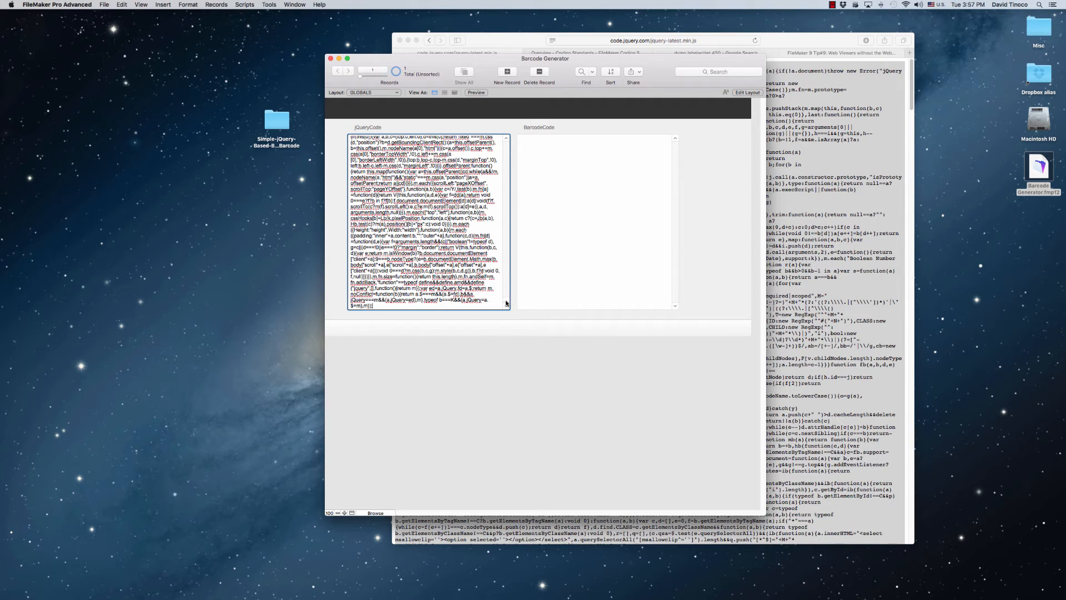
Insert the opening tag <script language="javascript"> on its own line before the jQuery code
{"action": "left_click_drag", "start_coordinate": [506, 303], "coordinate": [502, 146]}
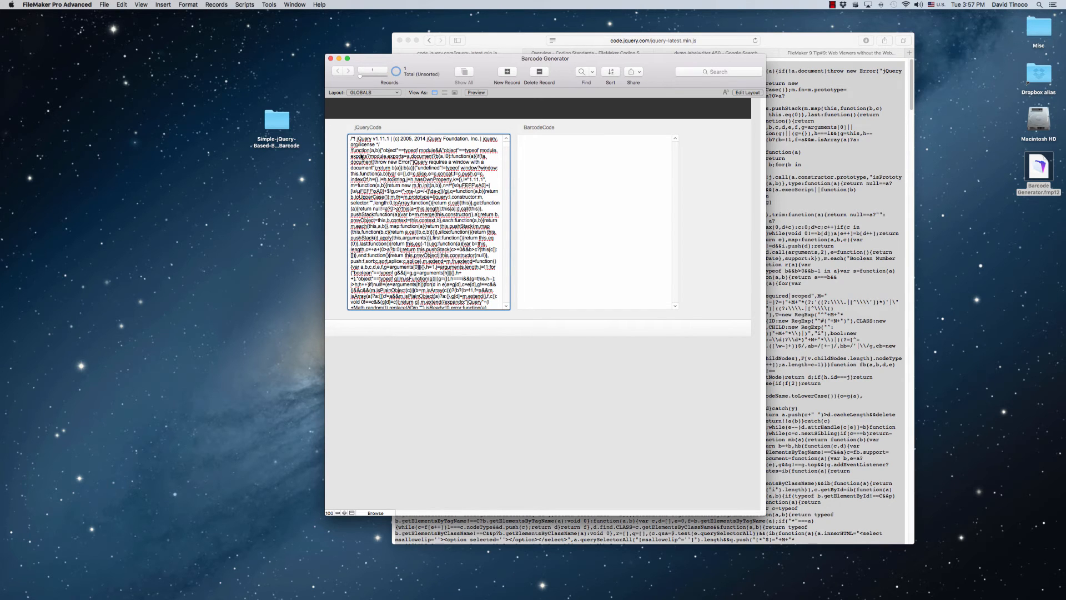
{"action": "key", "text": "super+a"}
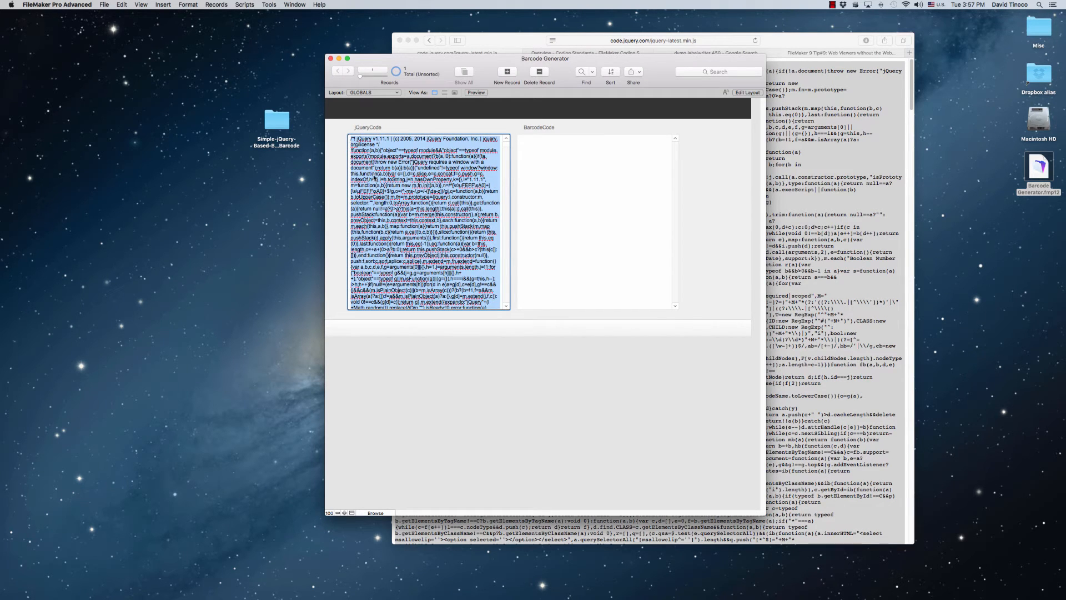
{"action": "key", "text": "Left"}
{"action": "key", "text": "Return"}
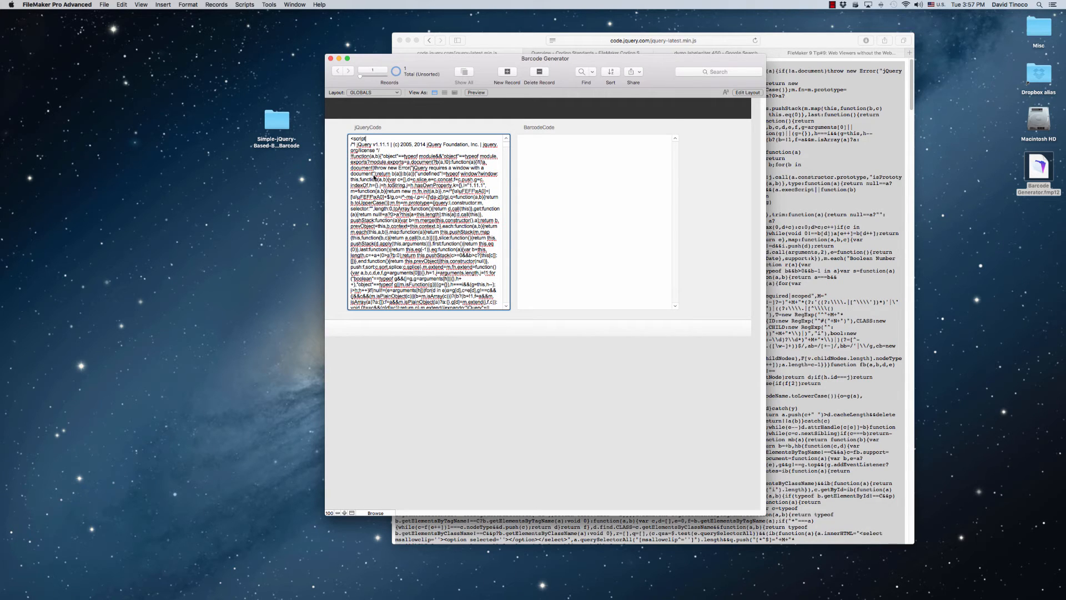
{"action": "type", "text": "<script lang"}
{"action": "type", "text": "uage=\"java"}
{"action": "type", "text": "a"}
Add a closing </script> tag on a new line after the jQuery code and commit the record
{"action": "left_click_drag", "start_coordinate": [507, 145], "coordinate": [504, 320]}
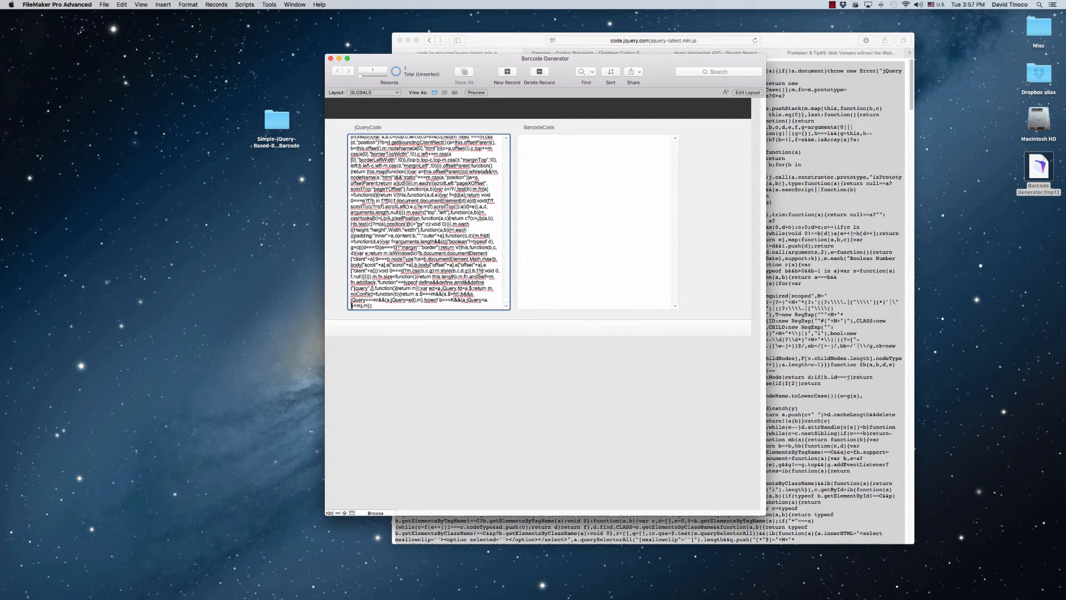
{"action": "left_click", "coordinate": [385, 305]}
{"action": "key", "text": "Return"}
{"action": "type", "text": "<"}
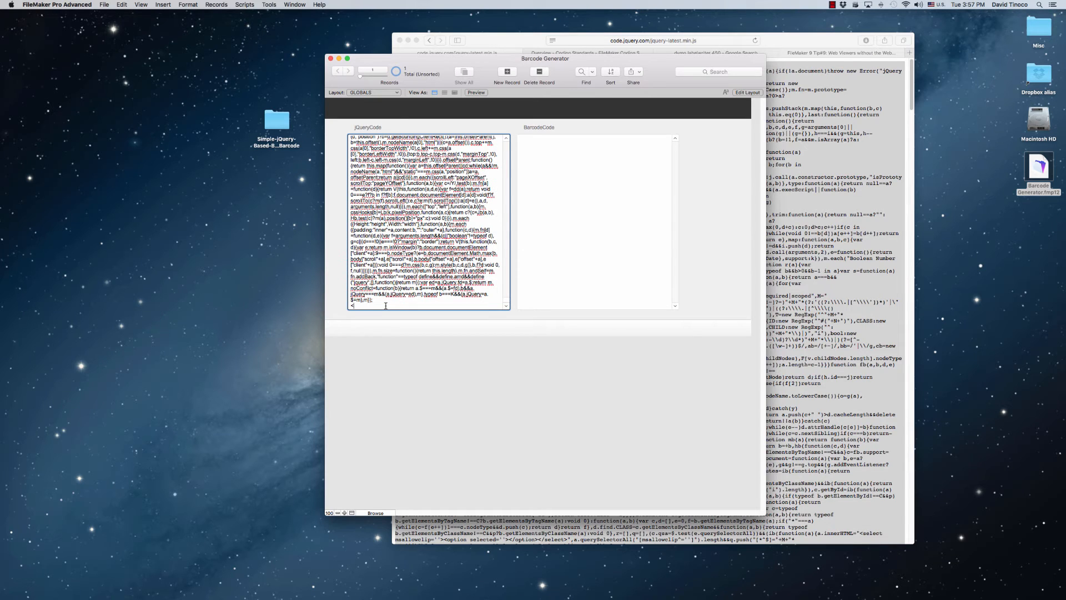
{"action": "type", "text": "/script>"}
{"action": "left_click", "coordinate": [449, 361]}
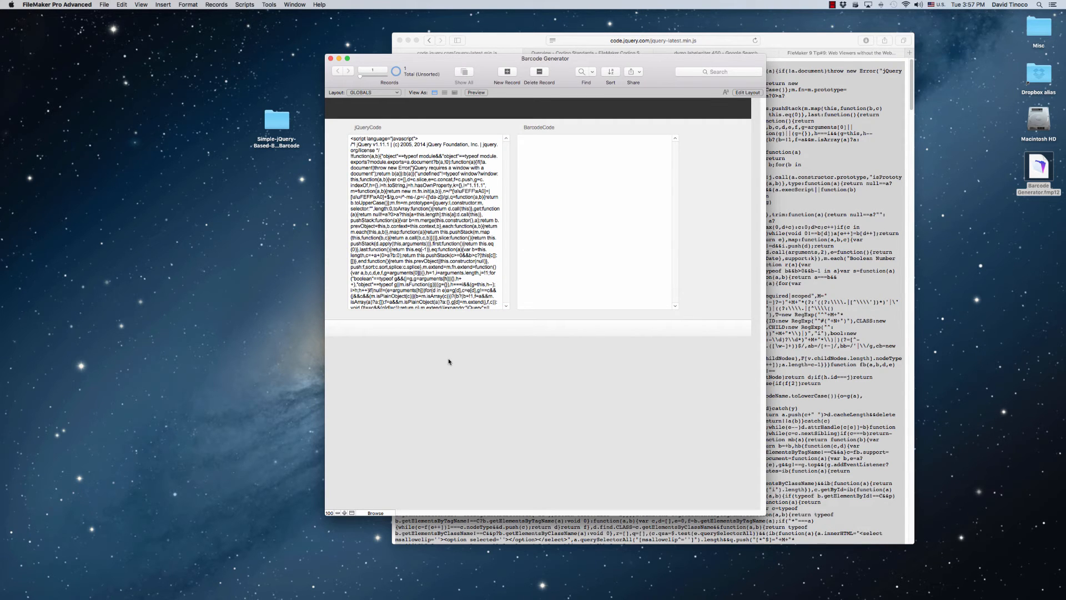
Switch to Safari and return to the barcode plugin page to locate its download option
{"action": "left_click", "coordinate": [820, 223]}
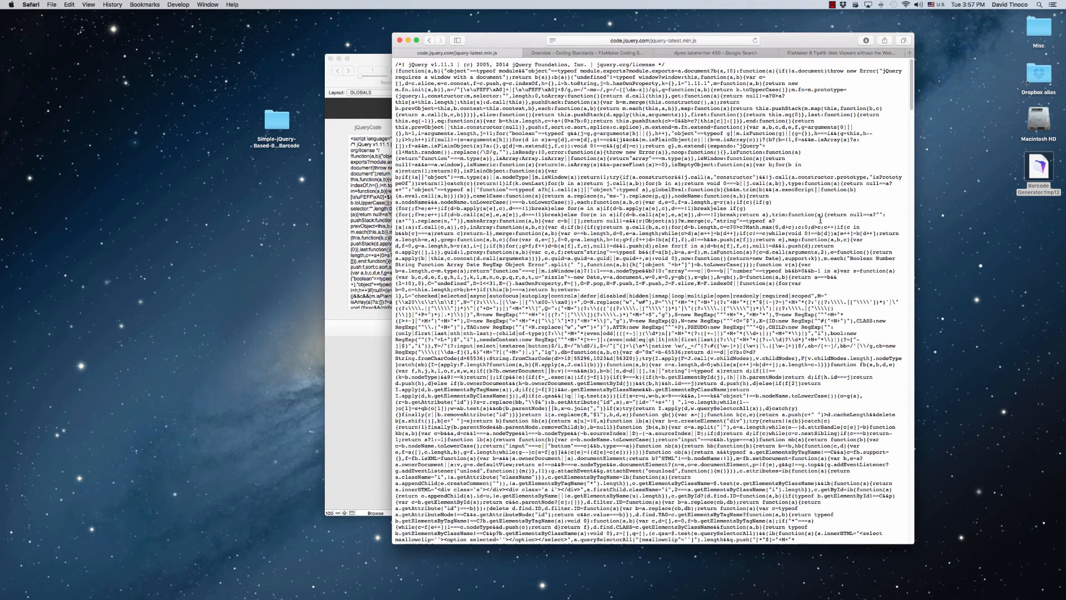
{"action": "left_click", "coordinate": [364, 331]}
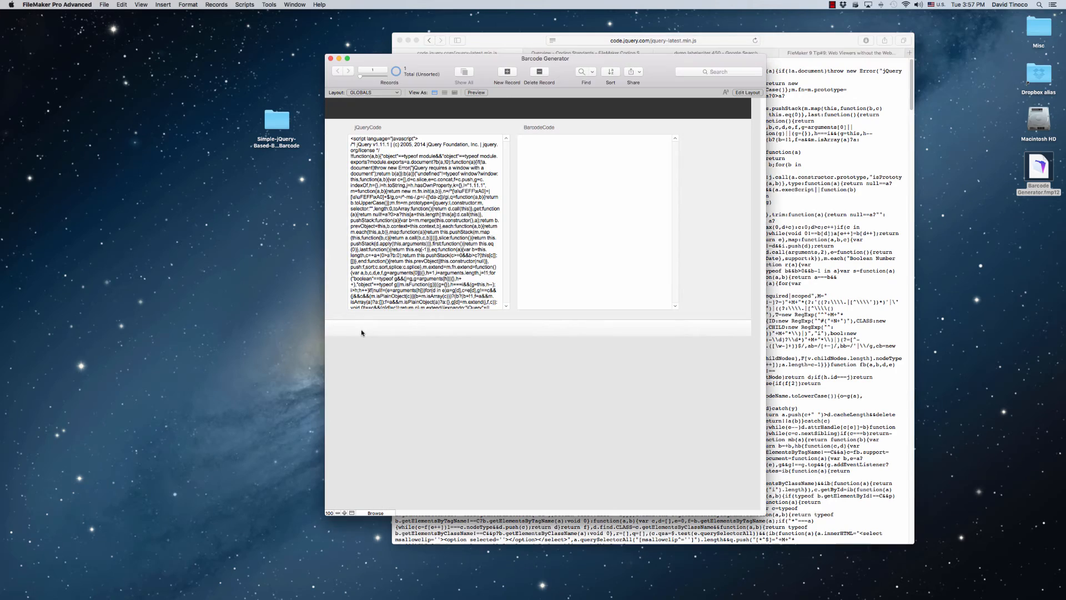
{"action": "left_click", "coordinate": [879, 85]}
{"action": "left_click", "coordinate": [429, 40]}
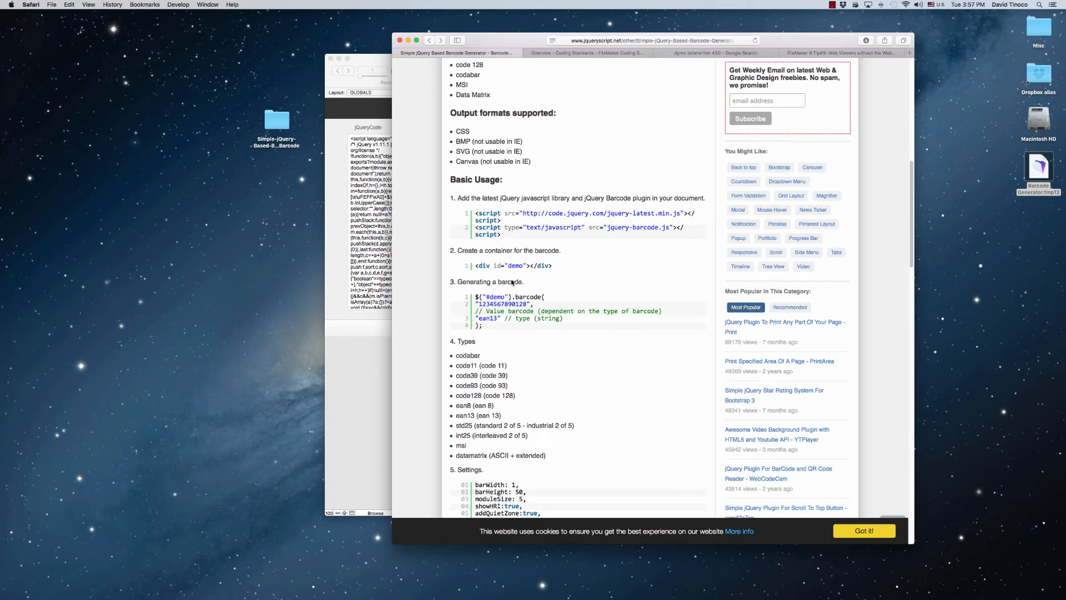
{"action": "scroll", "coordinate": [555, 296], "scroll_direction": "up", "scroll_amount": 10}
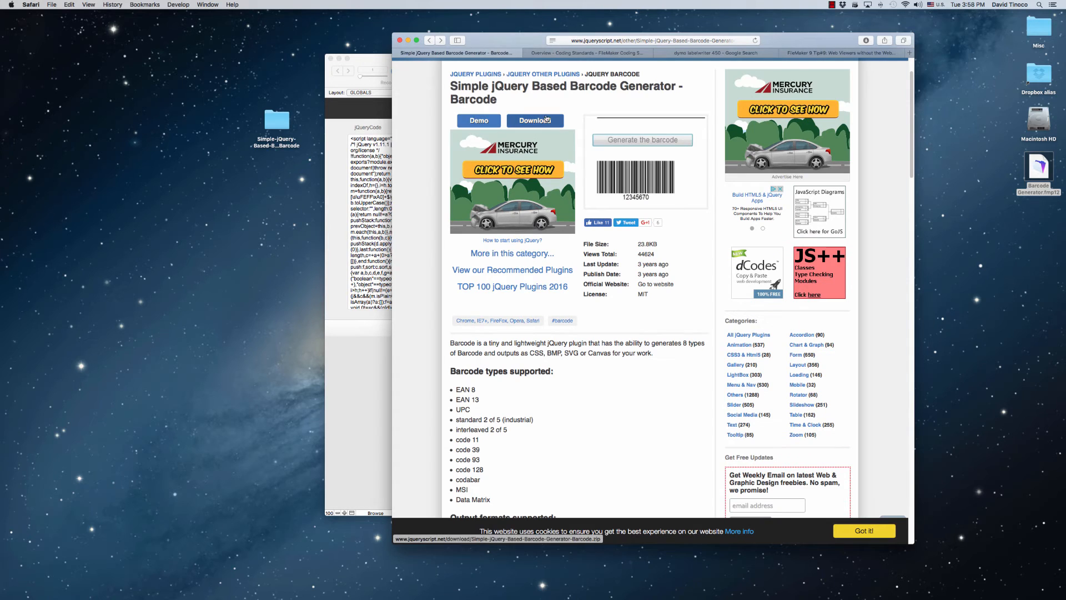
Open jquery-barcode.min.js from the downloaded barcode plugin folder in TextEdit and copy all of its code
{"action": "left_click", "coordinate": [361, 147]}
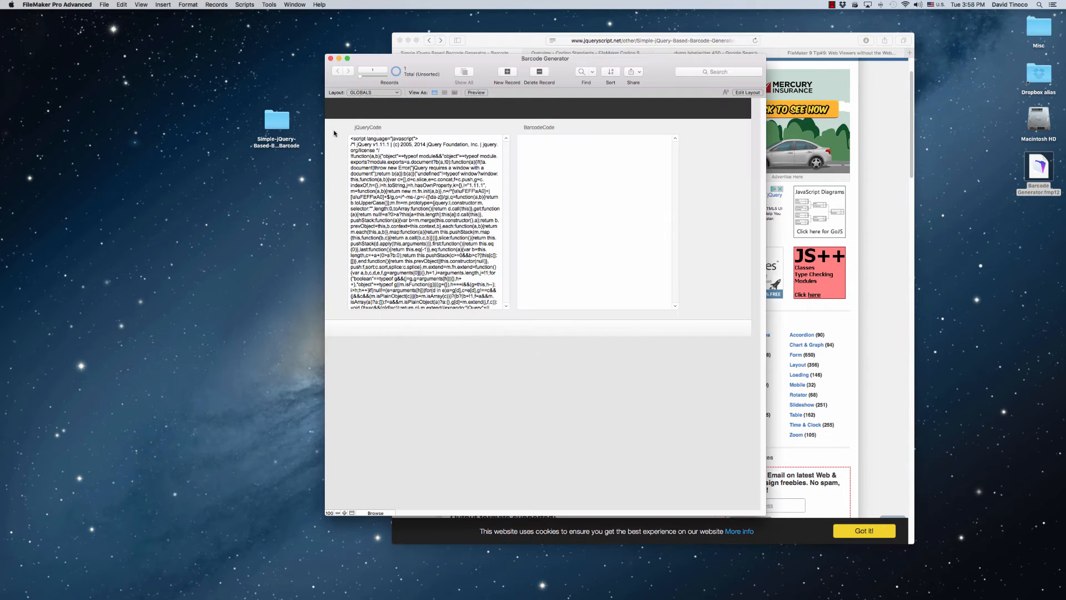
{"action": "left_click", "coordinate": [271, 128]}
{"action": "double_click", "coordinate": [271, 128]}
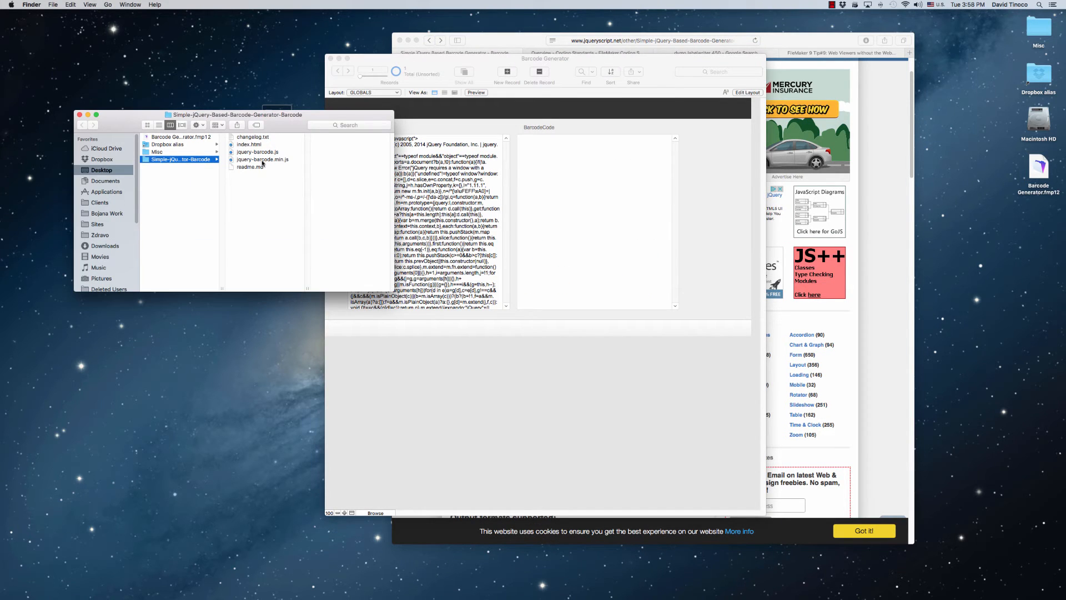
{"action": "right_click", "coordinate": [263, 162]}
{"action": "mouse_move", "coordinate": [294, 173]}
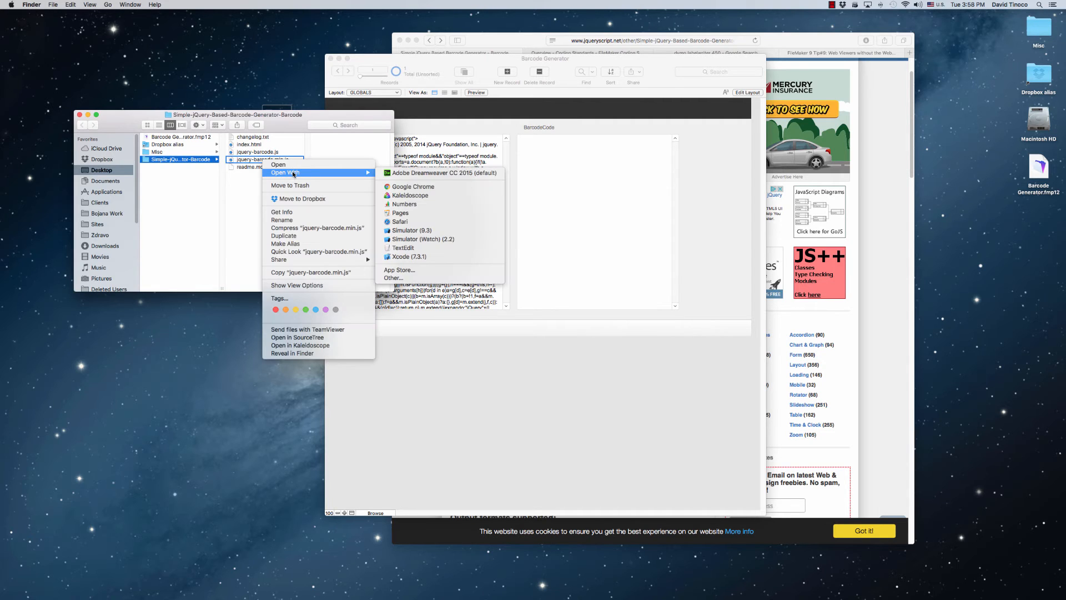
{"action": "left_click", "coordinate": [409, 251]}
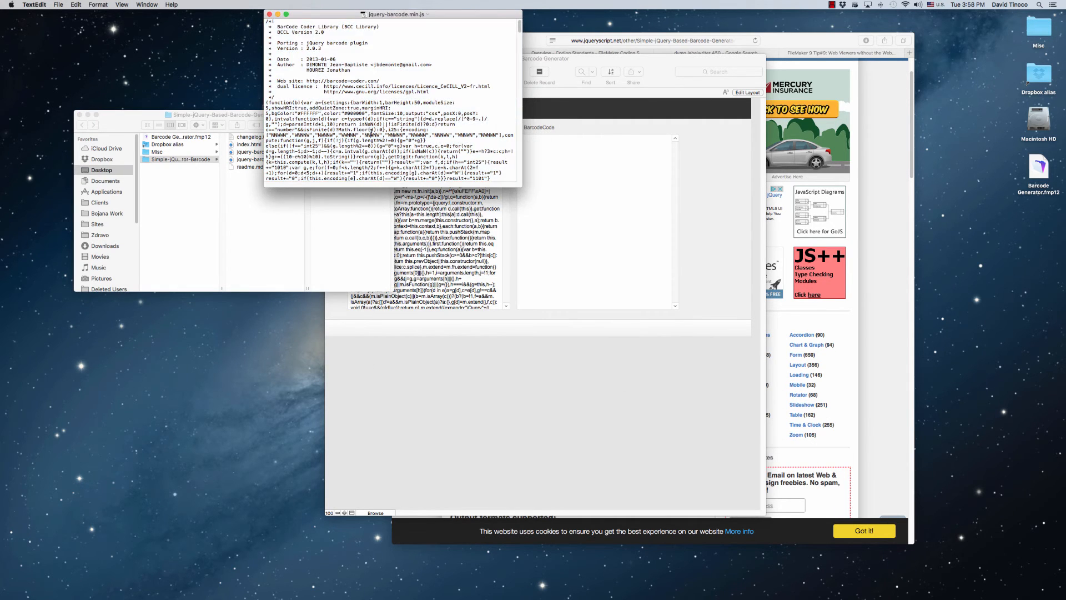
{"action": "key", "text": "super+a"}
Switch to FileMaker and enter <script language="javascript"> and </script> tags in the empty BarcodeCode field
{"action": "left_click", "coordinate": [587, 226]}
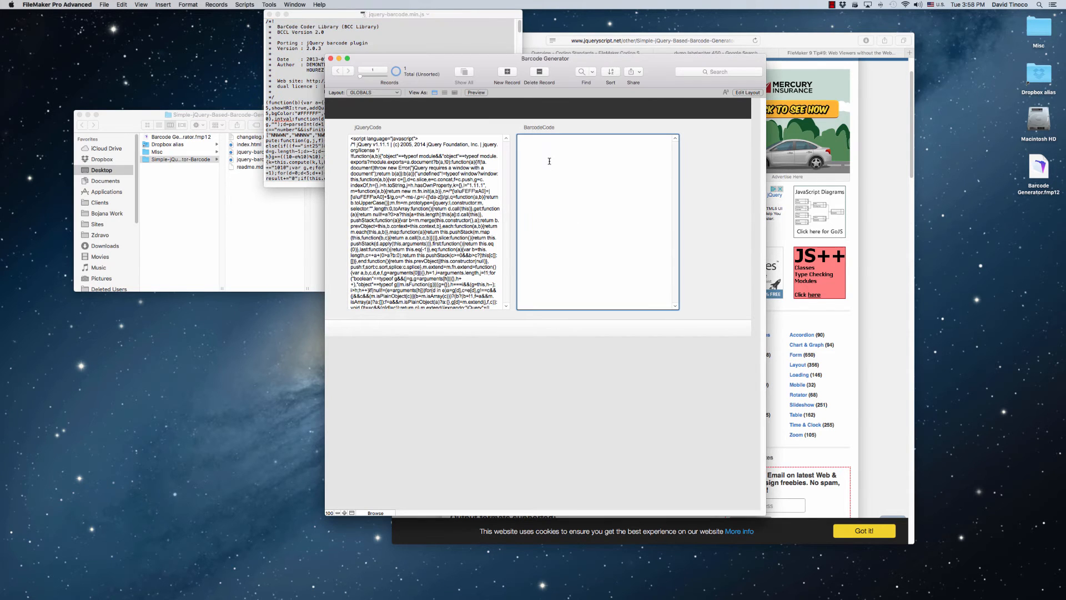
{"action": "type", "text": "<script language=\"javscr"}
{"action": "key", "text": "BackSpace"}
{"action": "key", "text": "BackSpace"}
{"action": "key", "text": "BackSpace"}
{"action": "type", "text": "ascript"}
{"action": "key", "text": "End"}
{"action": "type", "text": "</script"}
Paste the copied barcode plugin code between the script tags in the BarcodeCode field and review it from the beginning
{"action": "key", "text": "super+v"}
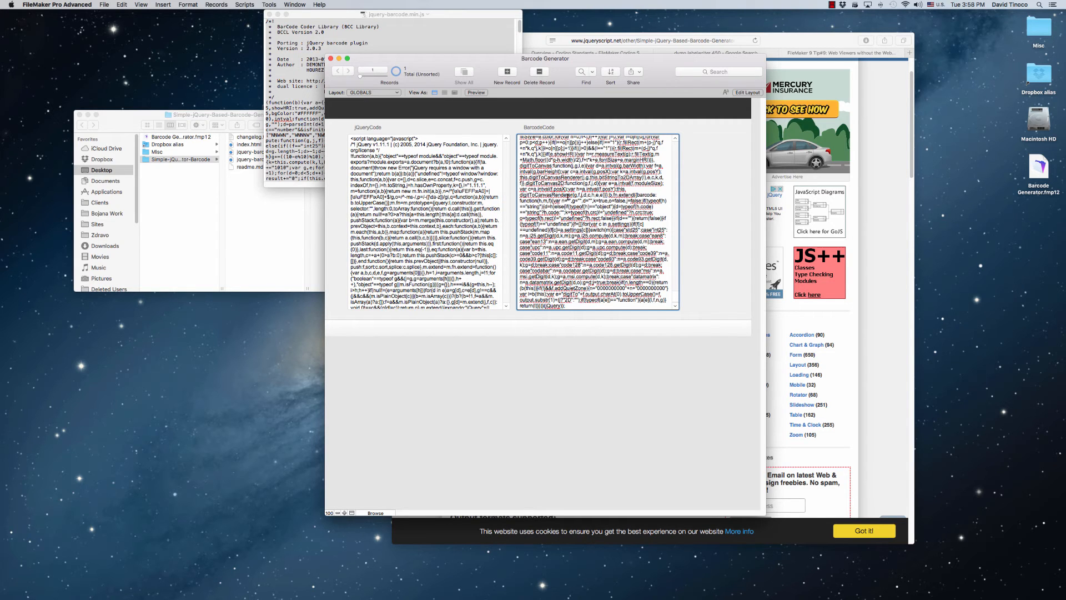
{"action": "key", "text": "super+z"}
{"action": "key", "text": "super+v"}
{"action": "scroll", "coordinate": [604, 209], "scroll_direction": "up", "scroll_amount": 15}
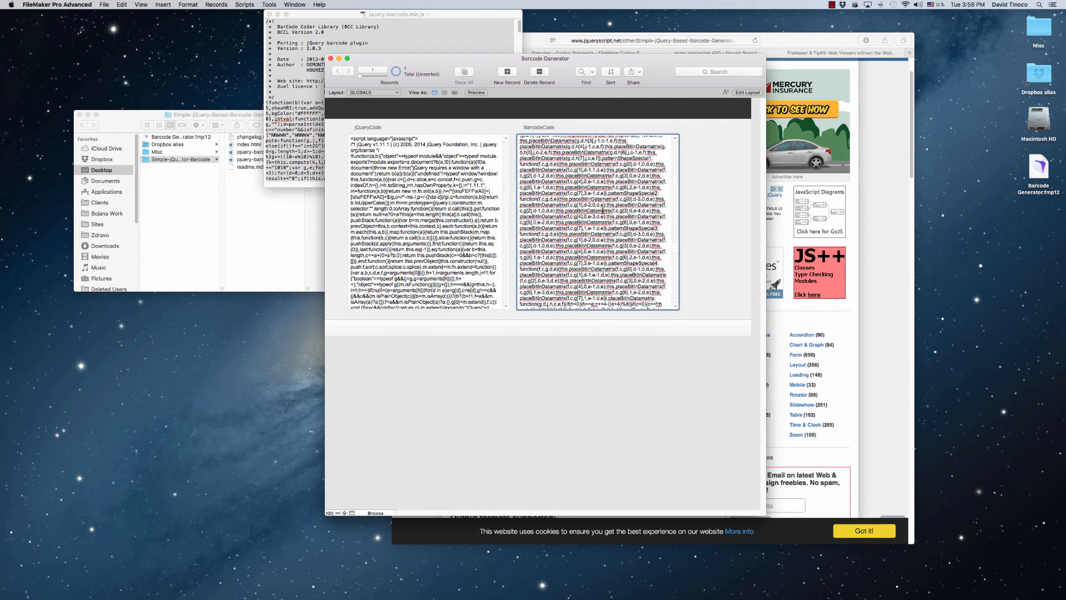
{"action": "scroll", "coordinate": [603, 210], "scroll_direction": "up", "scroll_amount": 10}
{"action": "left_click_drag", "start_coordinate": [675, 228], "coordinate": [675, 142]}
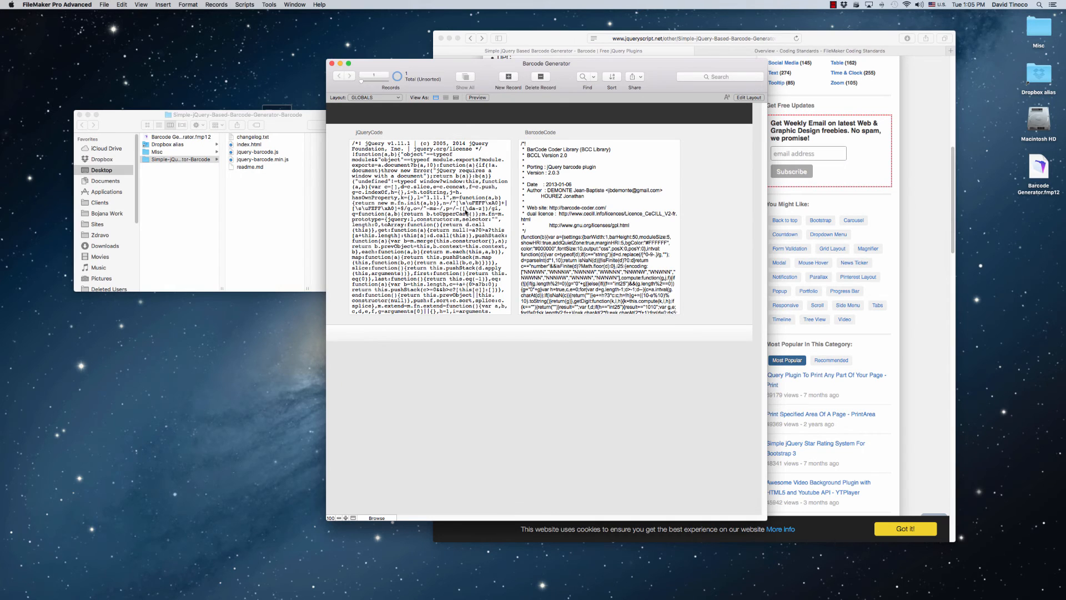
{"action": "left_click_drag", "start_coordinate": [664, 81], "coordinate": [586, 86]}
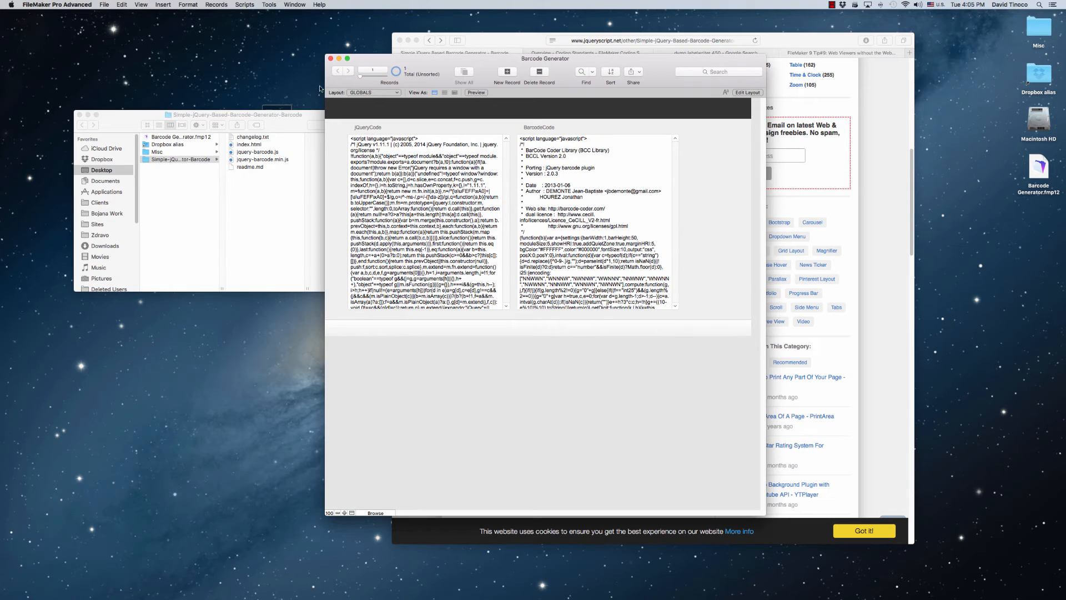
Add GLOBALS::JQUERYCODE_GLOBAL and GLOBALS::BARCODECODE_GLOBAL as watched expressions in the Data Viewer
{"action": "left_click", "coordinate": [269, 4]}
{"action": "left_click", "coordinate": [283, 31]}
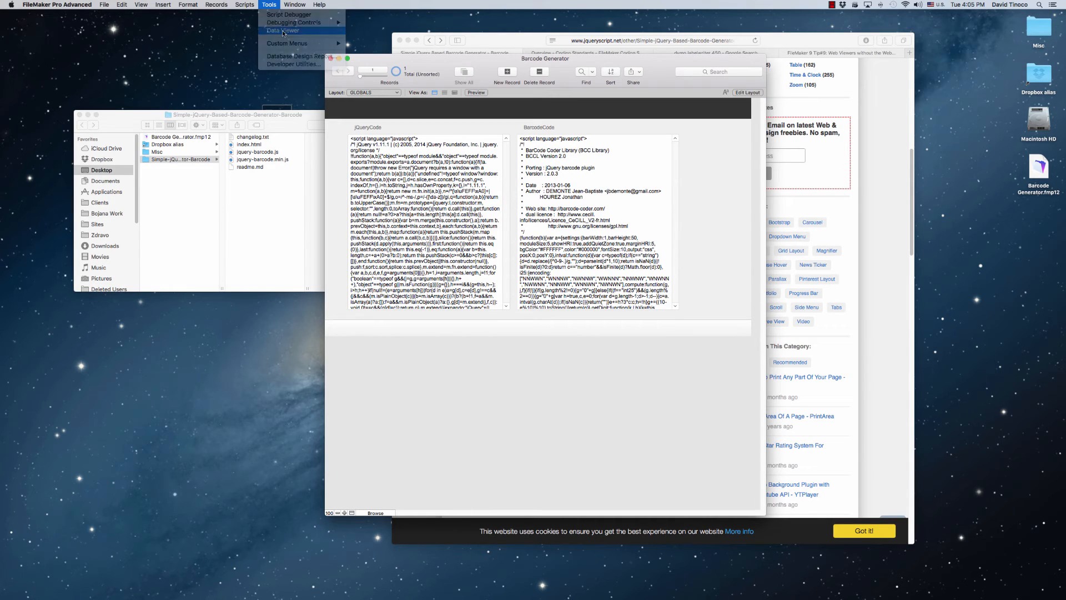
{"action": "left_click_drag", "start_coordinate": [857, 162], "coordinate": [861, 151]}
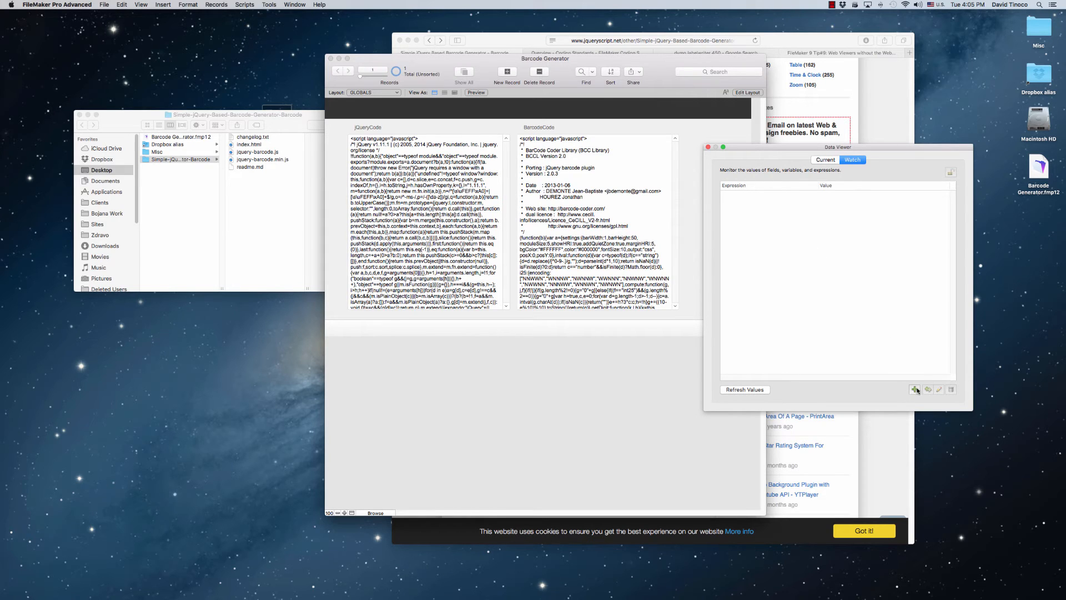
{"action": "left_click", "coordinate": [915, 389]}
{"action": "double_click", "coordinate": [387, 180]}
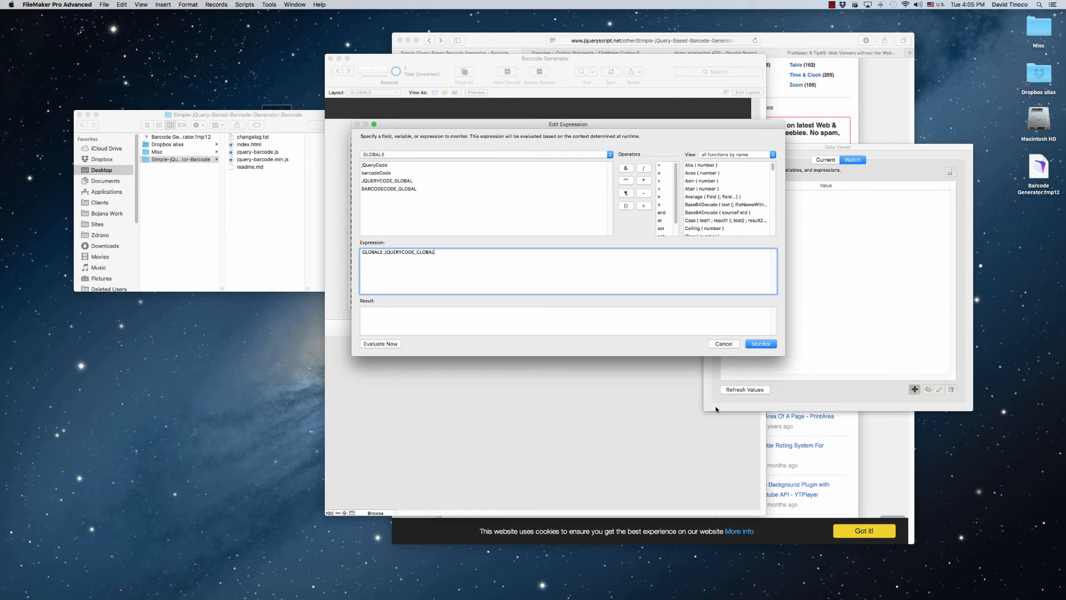
{"action": "left_click", "coordinate": [765, 343]}
{"action": "left_click", "coordinate": [915, 390]}
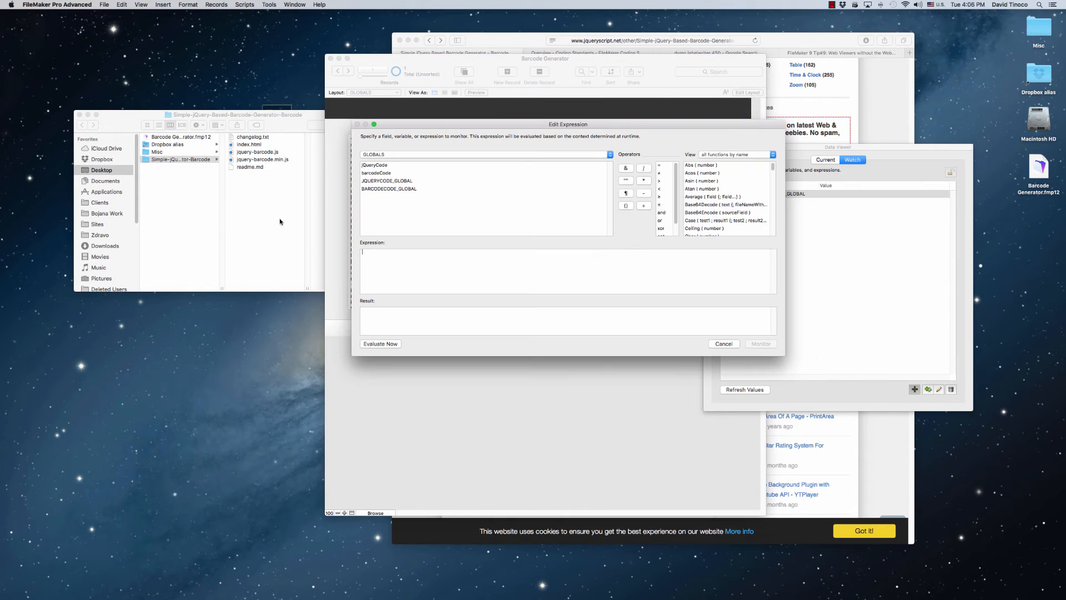
{"action": "double_click", "coordinate": [381, 189]}
{"action": "left_click", "coordinate": [756, 345]}
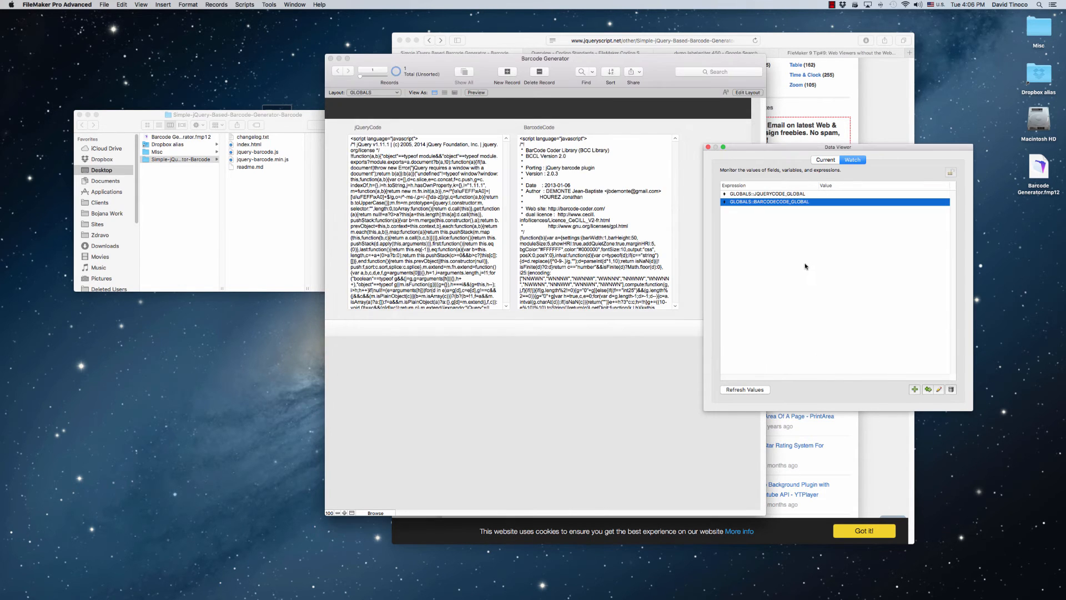
Close the Barcode Generator database and reopen it with the Admin account, entering the account password
{"action": "left_click", "coordinate": [330, 59]}
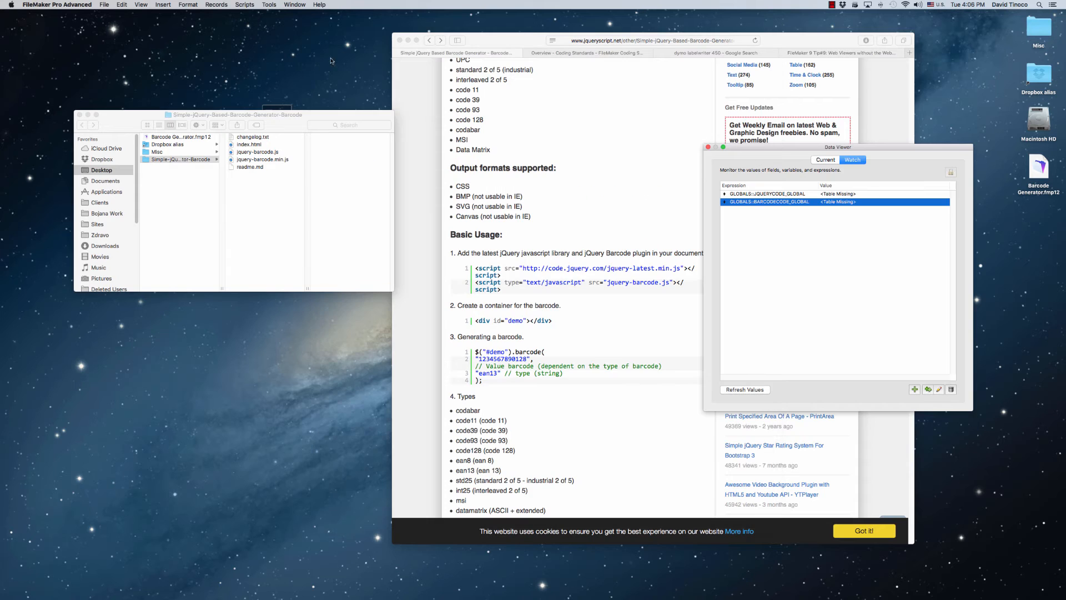
{"action": "double_click", "coordinate": [1042, 169]}
{"action": "type", "text": "Admin"}
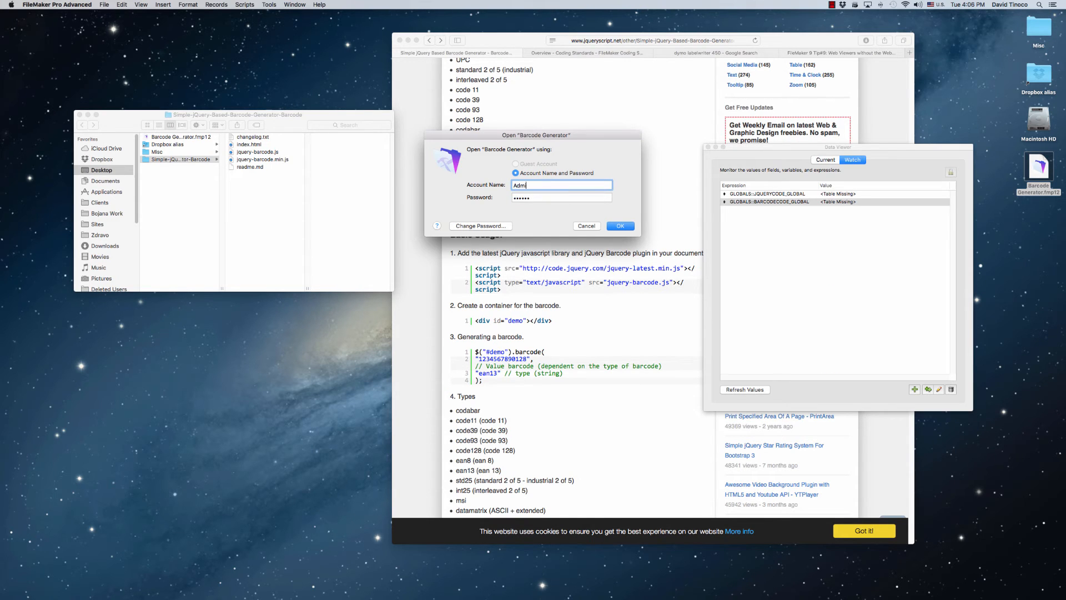
{"action": "key", "text": "Tab"}
{"action": "type", "text": "•••"}
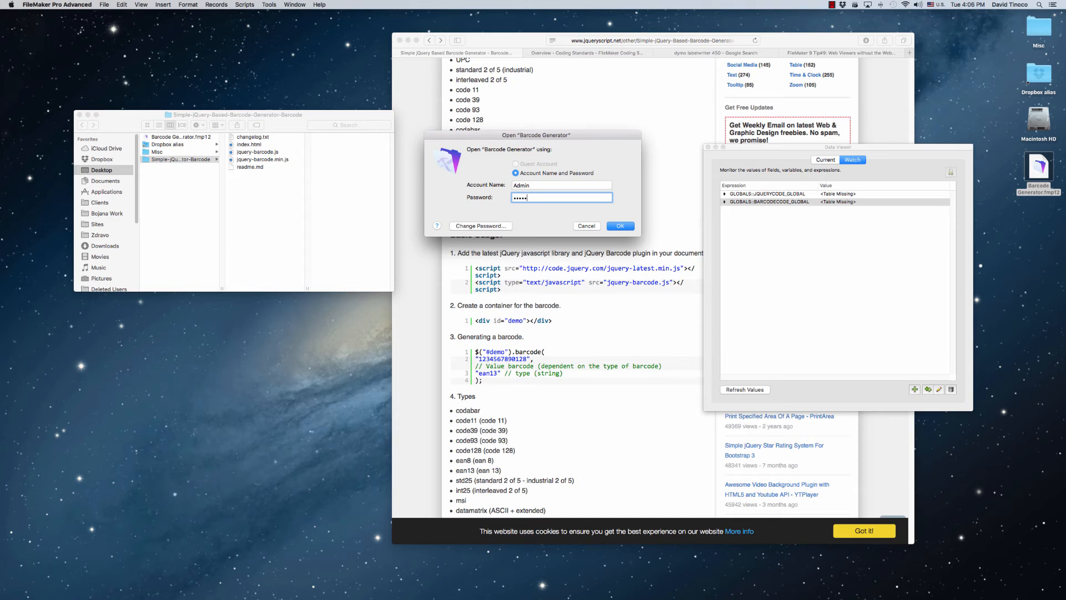
{"action": "type", "text": "•••"}
{"action": "key", "text": "Return"}
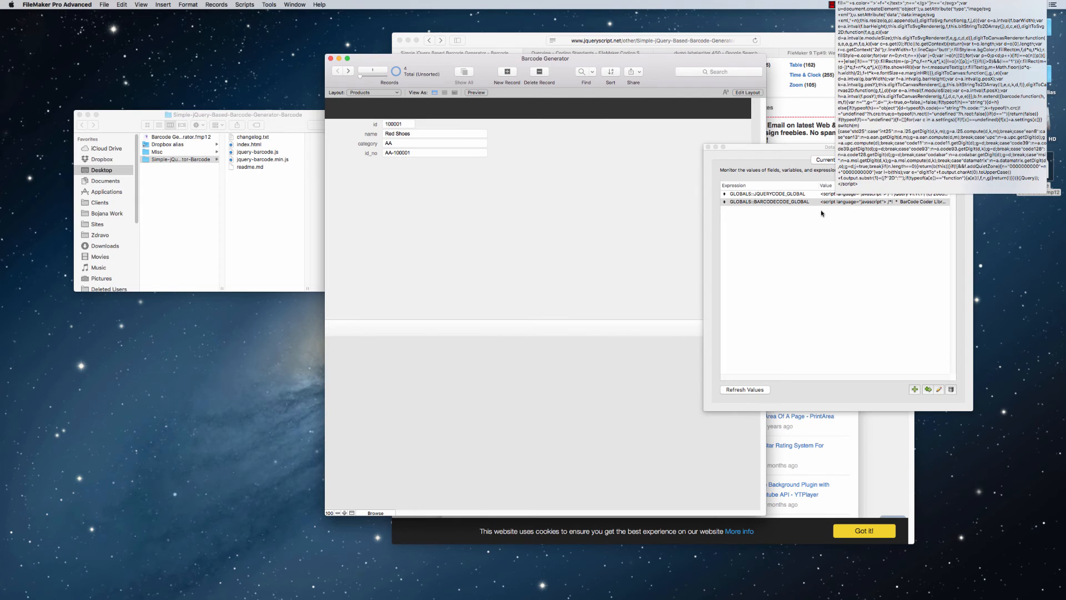
Edit the Products layout and set the category field's control style to Drop-down list
{"action": "left_click_drag", "start_coordinate": [770, 149], "coordinate": [798, 148]}
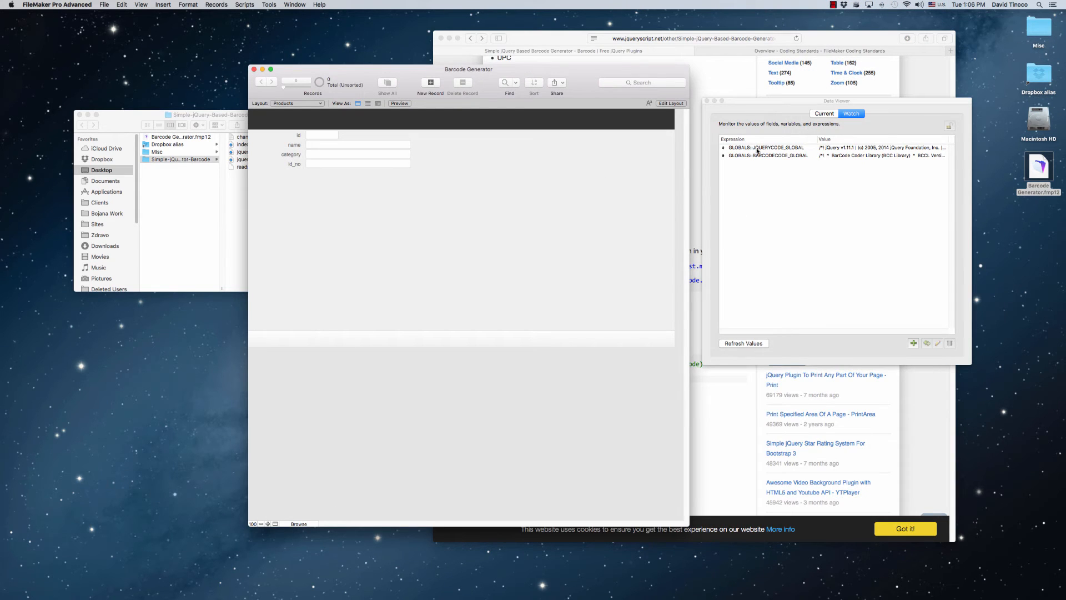
{"action": "left_click_drag", "start_coordinate": [581, 81], "coordinate": [585, 74]}
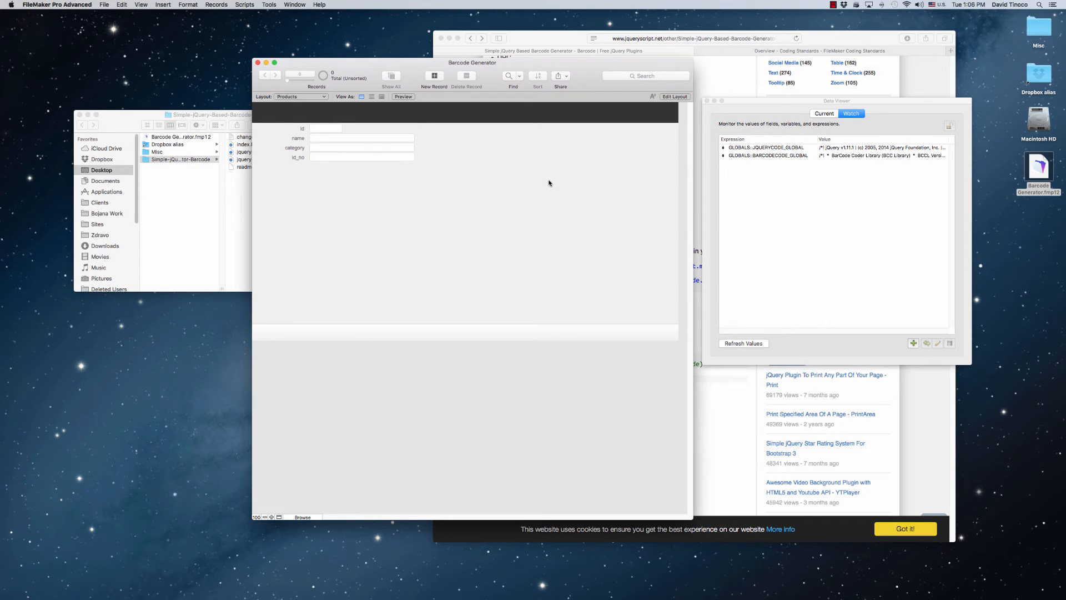
{"action": "key", "text": "super+l"}
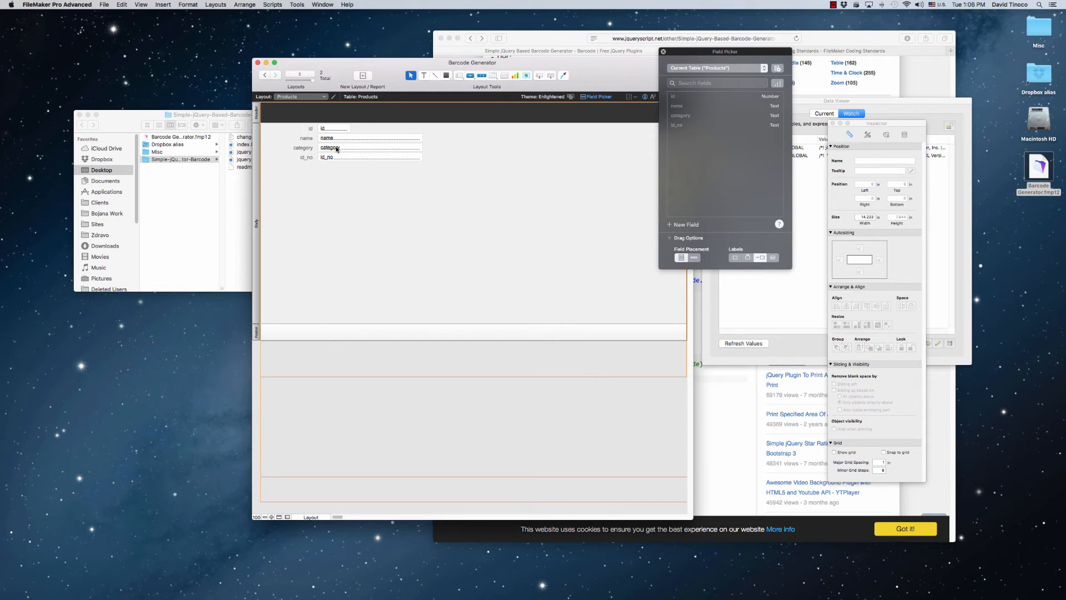
{"action": "left_click", "coordinate": [336, 149]}
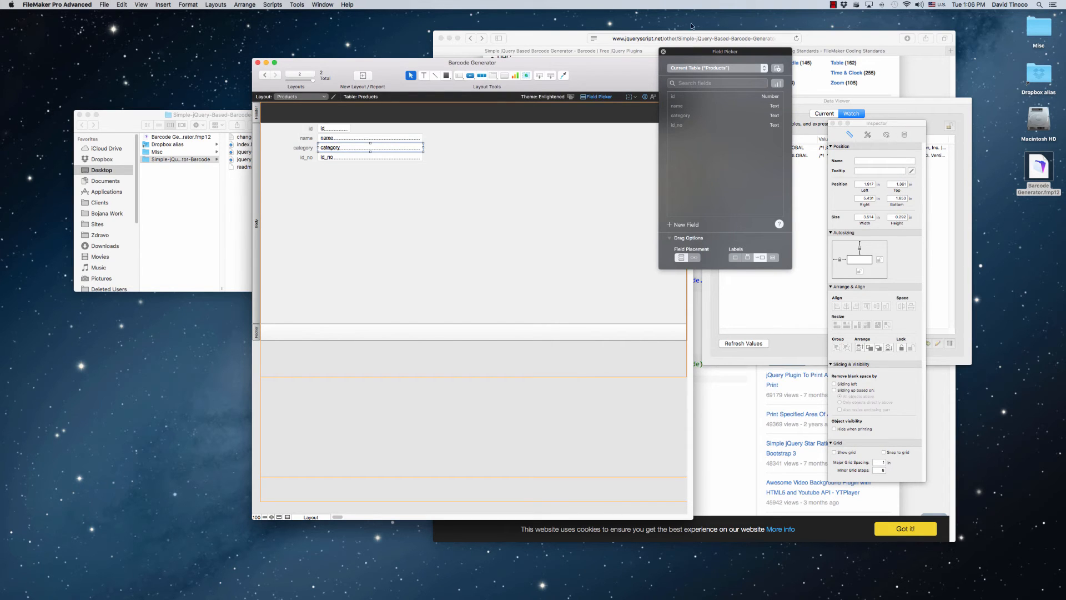
{"action": "left_click_drag", "start_coordinate": [873, 124], "coordinate": [666, 146]}
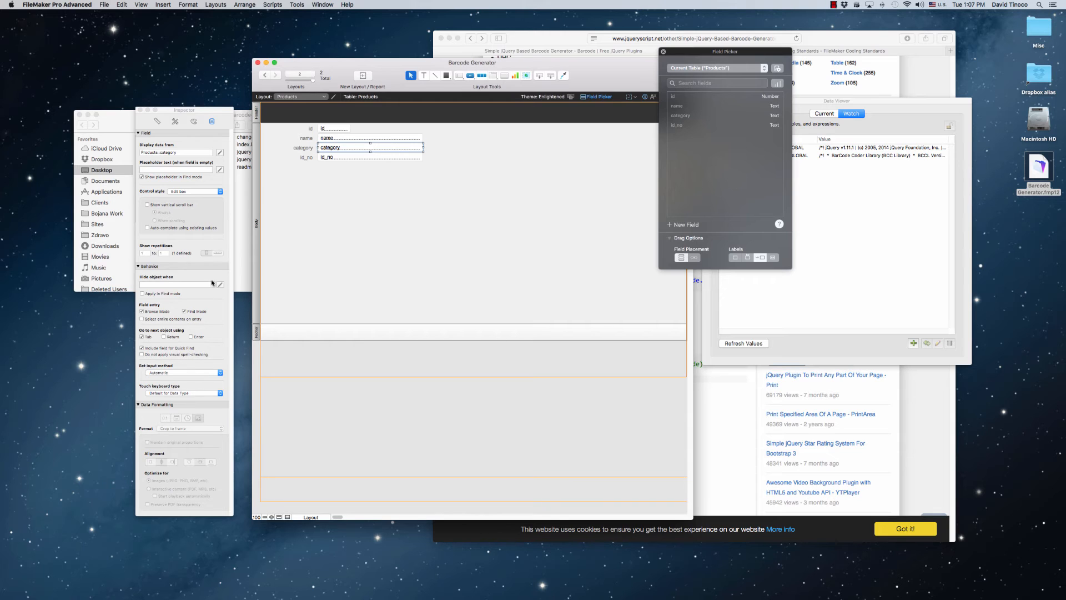
{"action": "left_click", "coordinate": [194, 192]}
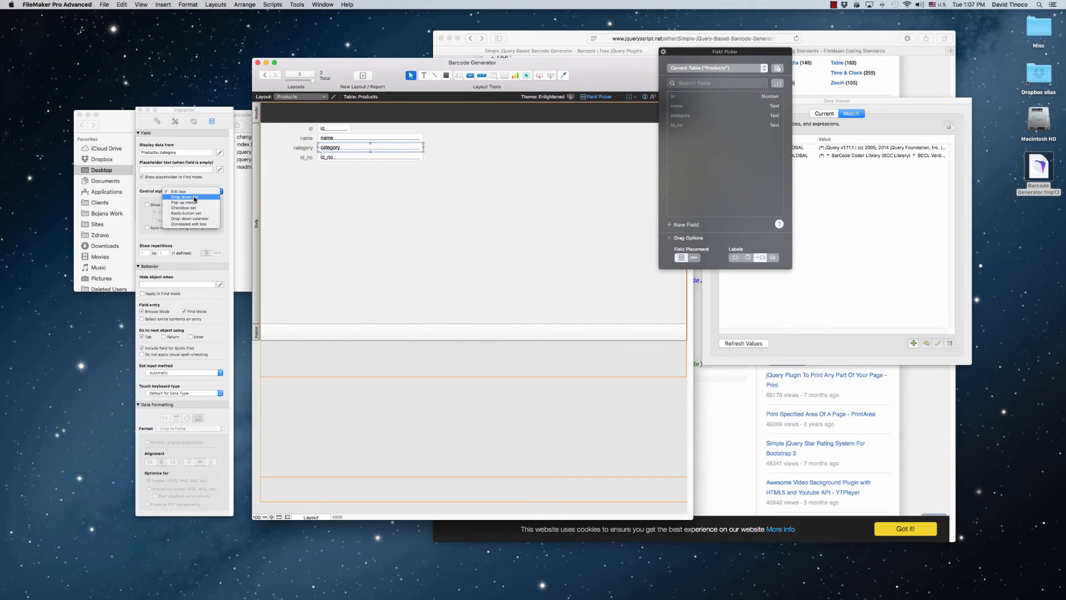
{"action": "left_click", "coordinate": [194, 197]}
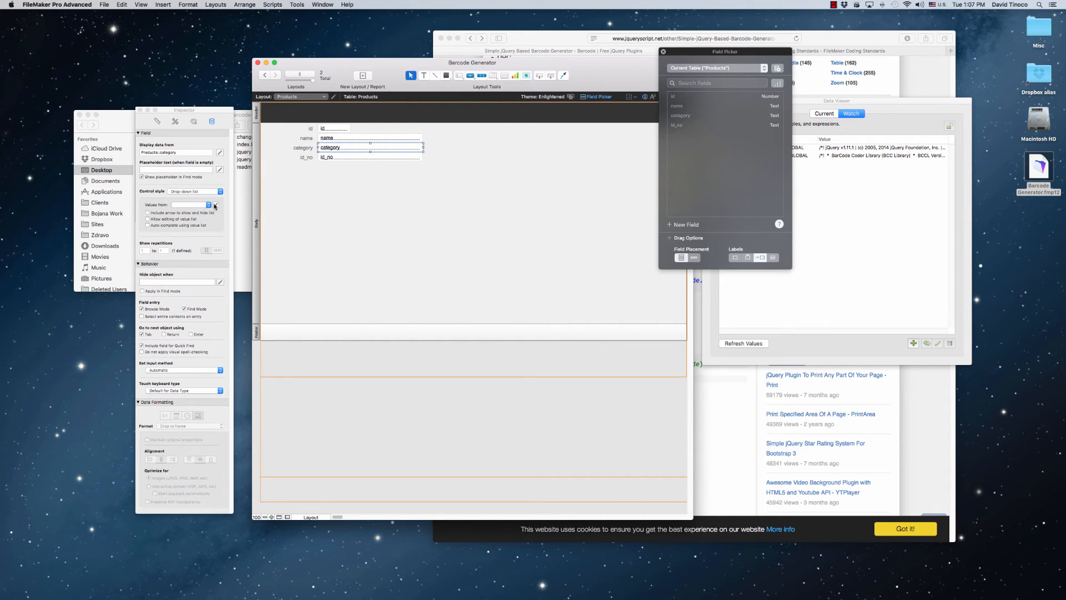
Create a value list named Product Categories for the category field with custom values AA, AB, AC and AD
{"action": "left_click", "coordinate": [215, 205]}
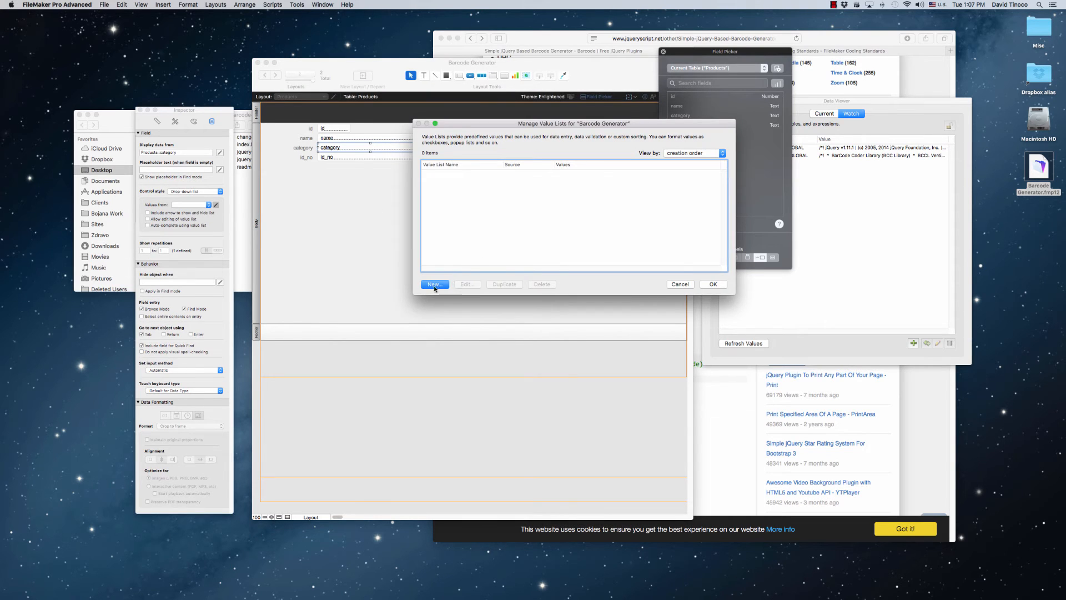
{"action": "left_click", "coordinate": [434, 285]}
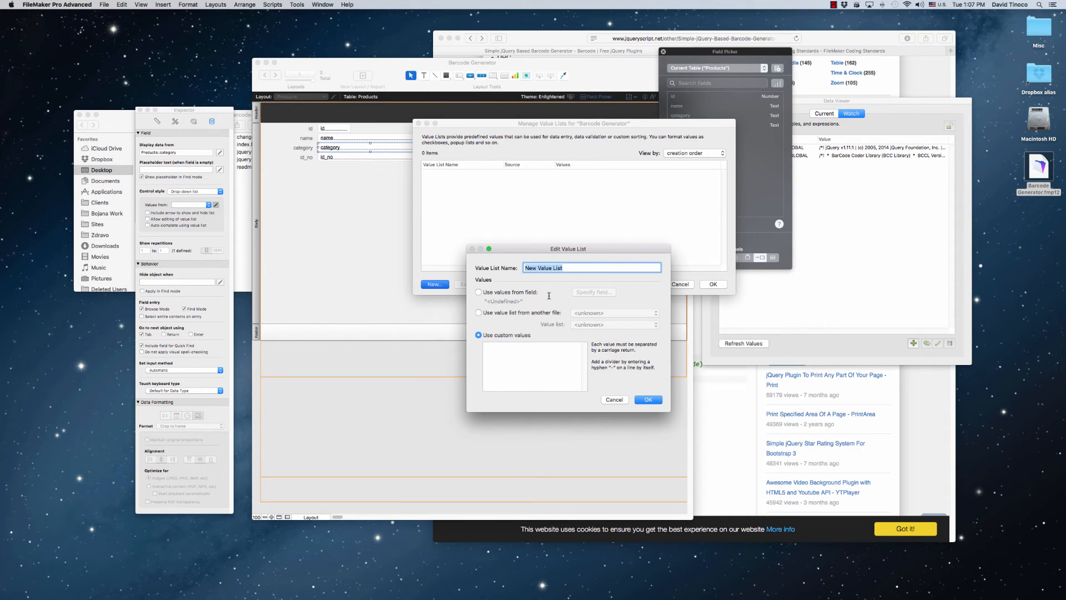
{"action": "type", "text": "Product Categories"}
{"action": "left_click", "coordinate": [539, 367]}
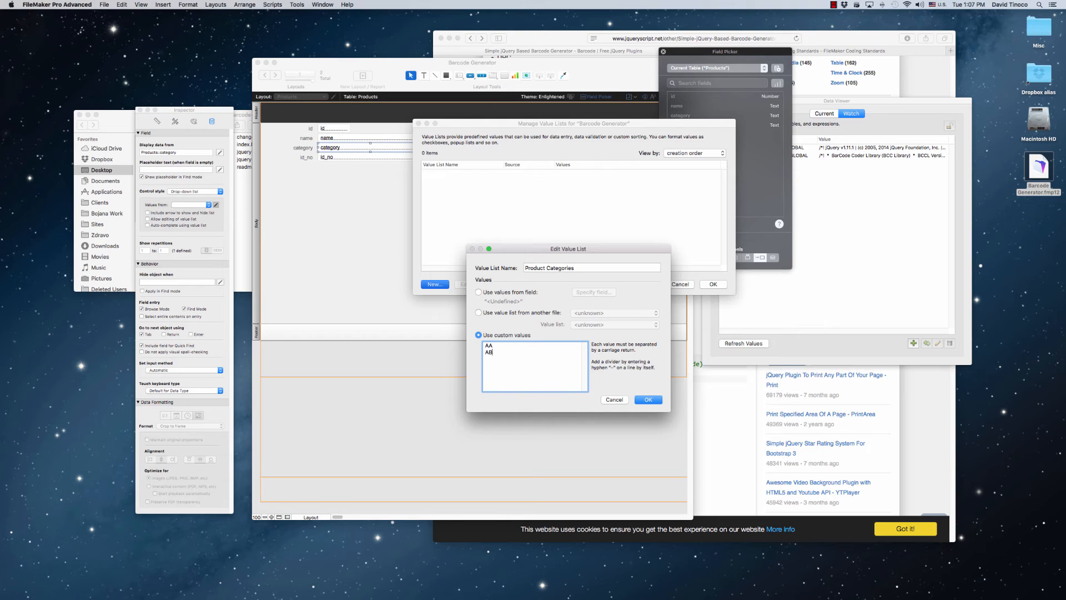
{"action": "type", "text": "AA AB AC AD"}
{"action": "left_click", "coordinate": [648, 400]}
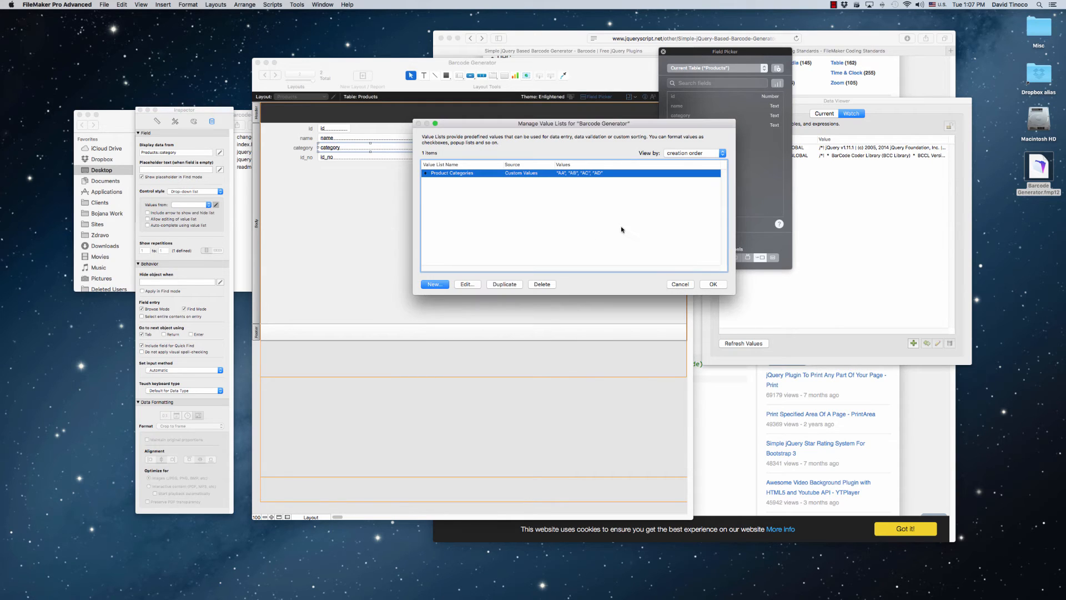
{"action": "left_click", "coordinate": [713, 283]}
{"action": "left_click", "coordinate": [412, 181]}
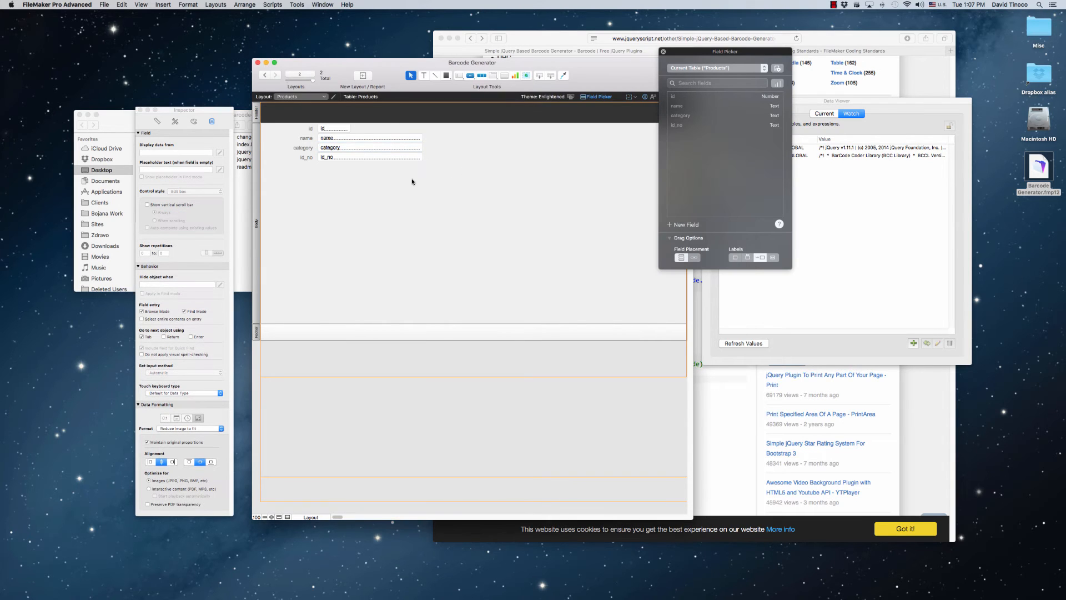
Return to Browse mode and create a product record named Red Shoes with category AA
{"action": "left_click", "coordinate": [141, 4]}
{"action": "left_click", "coordinate": [152, 15]}
{"action": "left_click", "coordinate": [434, 76]}
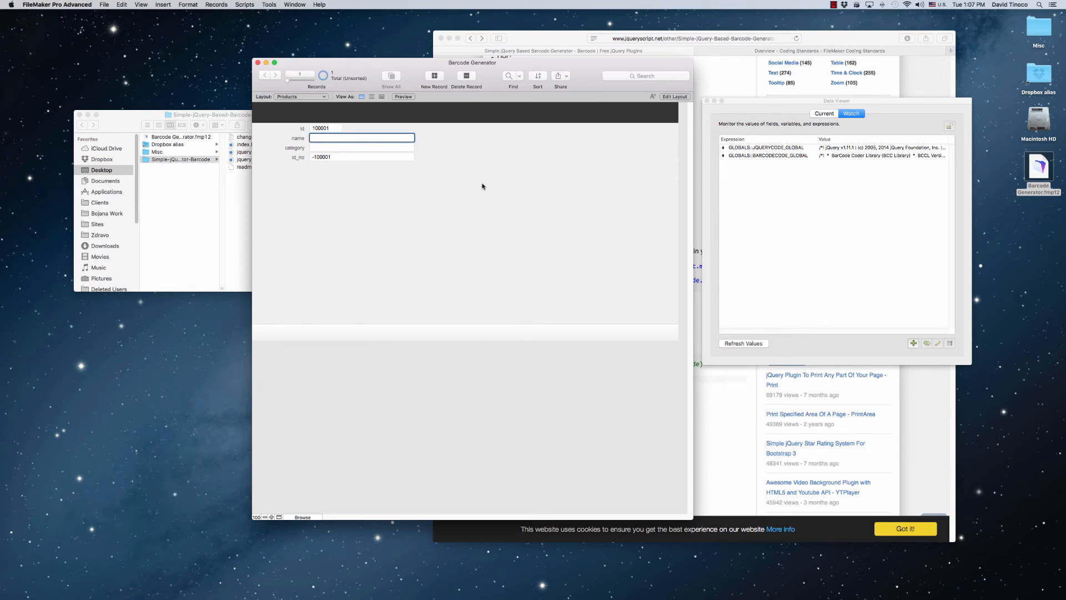
{"action": "type", "text": "Red Shoes"}
{"action": "left_click", "coordinate": [437, 179]}
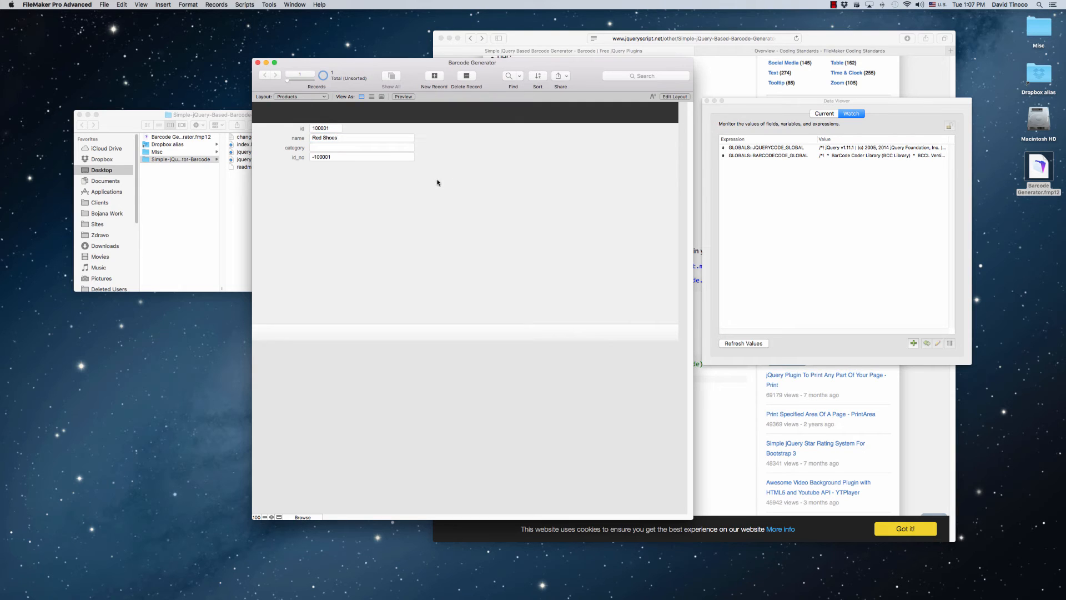
{"action": "left_click", "coordinate": [321, 148]}
{"action": "left_click", "coordinate": [318, 158]}
Create a second product record named Basketball with category AB
{"action": "left_click", "coordinate": [435, 76]}
{"action": "type", "text": "Basketball"}
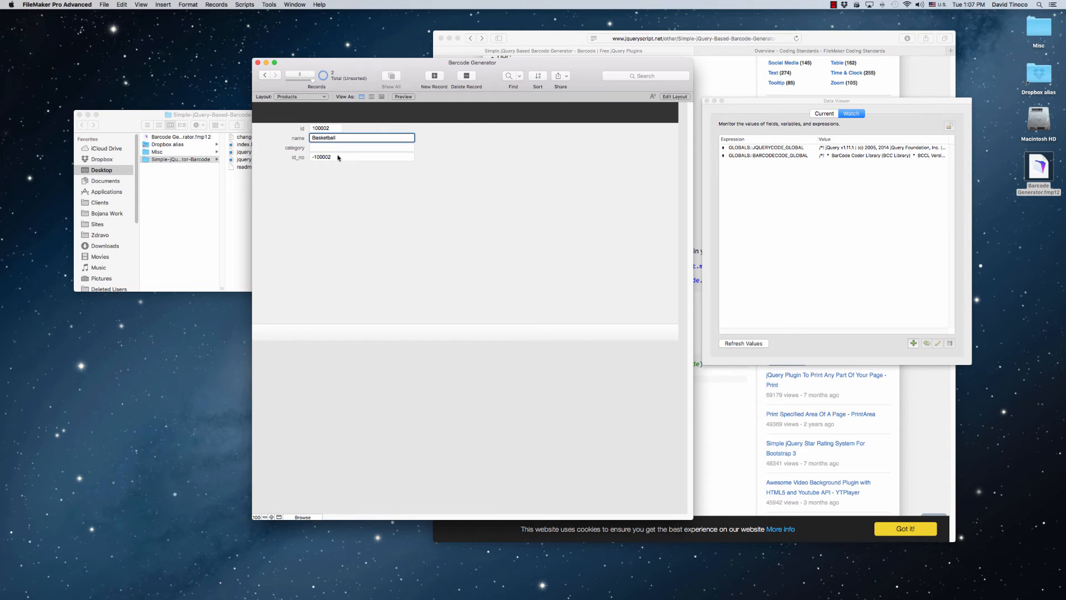
{"action": "left_click", "coordinate": [340, 148]}
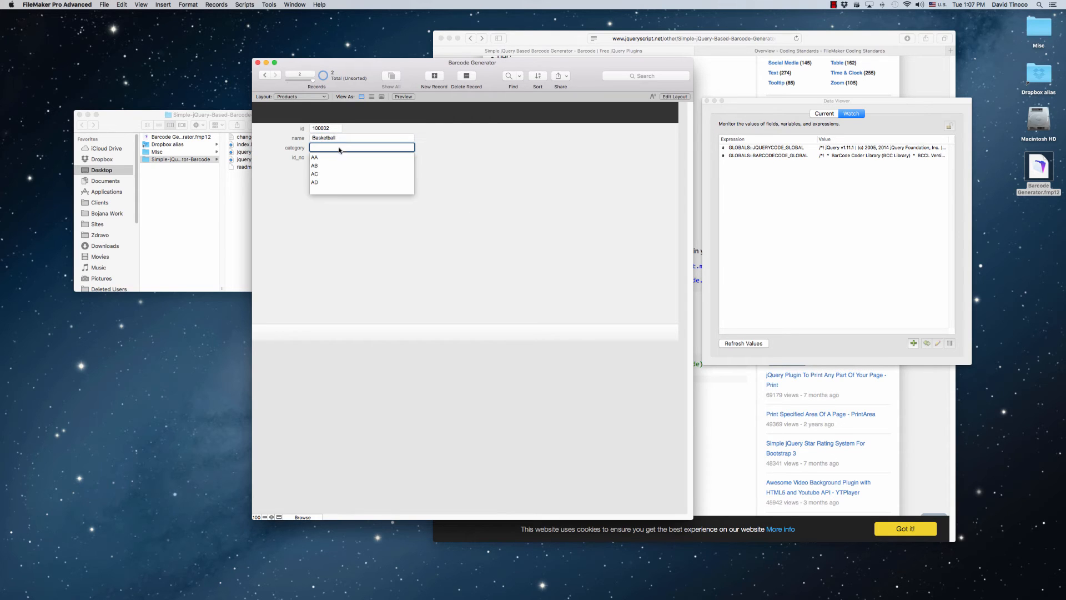
{"action": "left_click", "coordinate": [320, 167]}
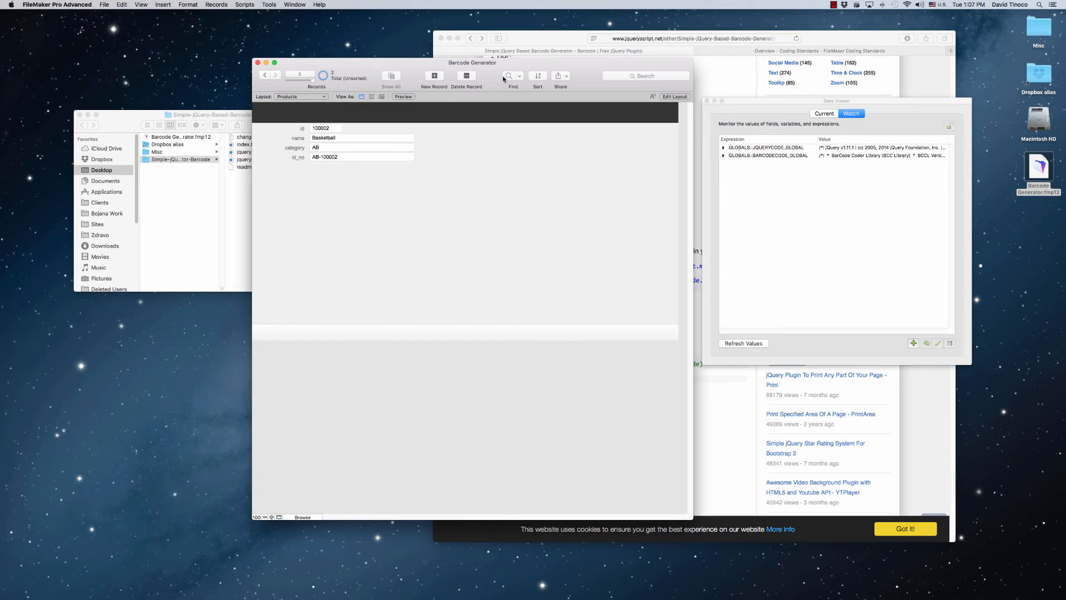
Create a third product record named Soccerball with category AC
{"action": "left_click", "coordinate": [434, 76]}
{"action": "left_click", "coordinate": [335, 138]}
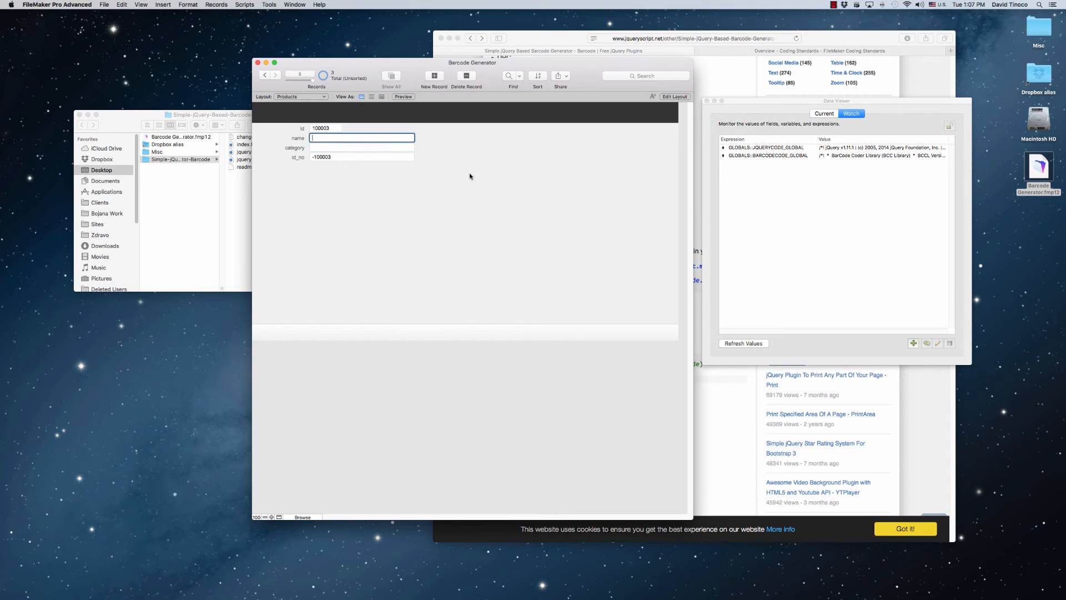
{"action": "type", "text": "Soccerball"}
{"action": "left_click", "coordinate": [362, 147]}
{"action": "left_click", "coordinate": [320, 175]}
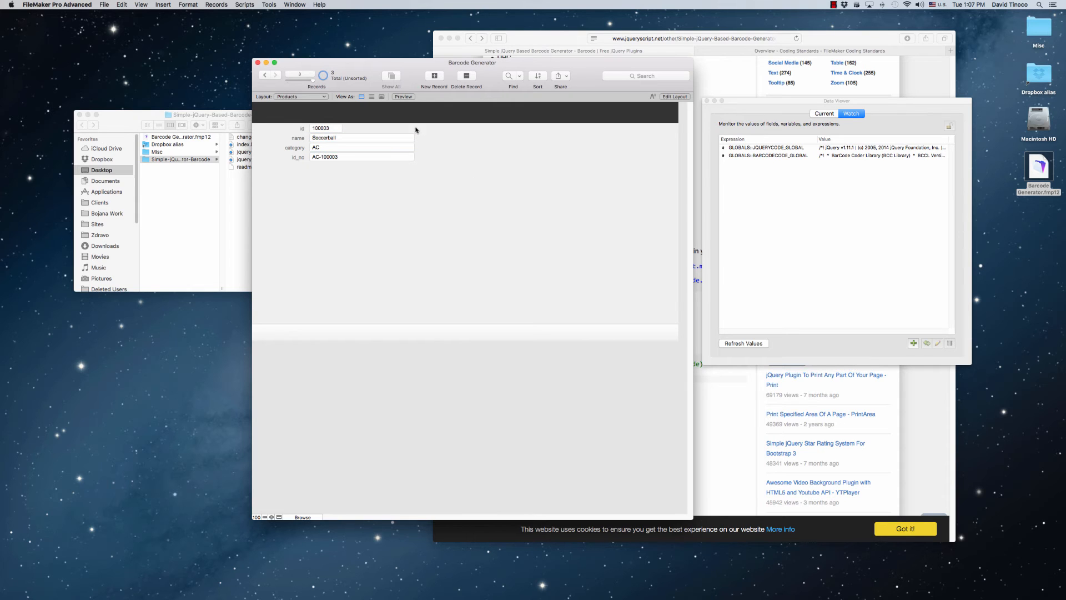
Create a fourth product record named Black Cleats with category AA
{"action": "left_click", "coordinate": [435, 75]}
{"action": "left_click", "coordinate": [344, 140]}
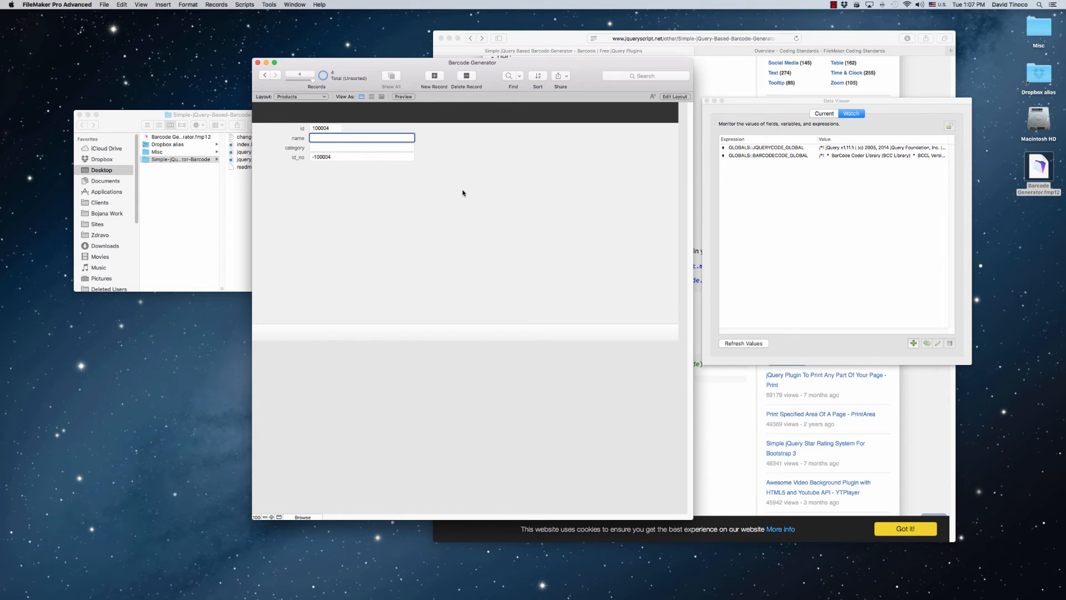
{"action": "type", "text": "Black Cleats"}
{"action": "left_click", "coordinate": [354, 147]}
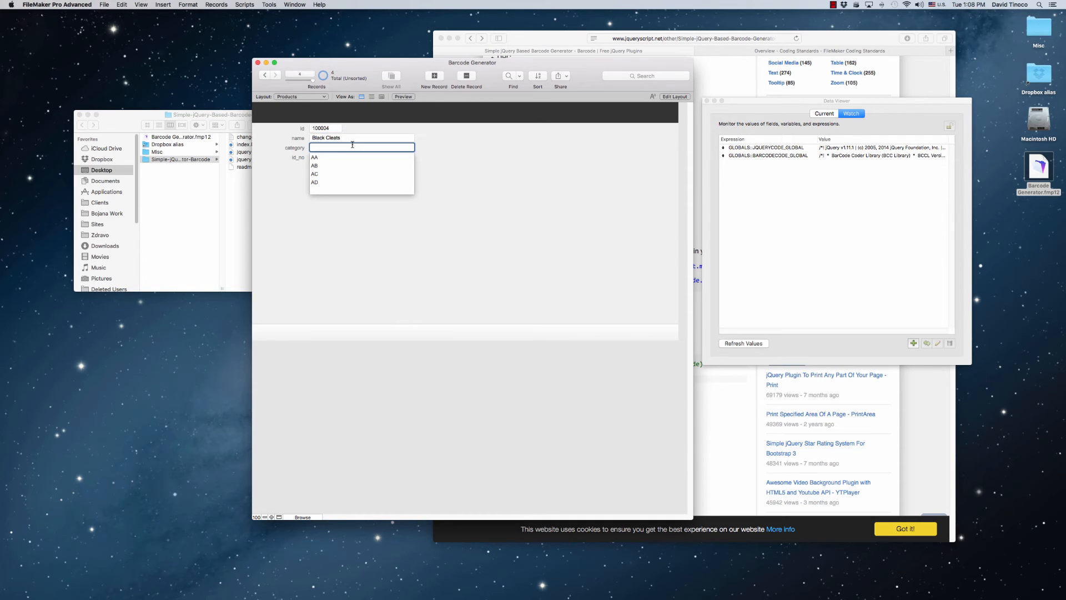
{"action": "left_click", "coordinate": [320, 159]}
In Layout mode, start a new layout named "Products: Printable" that shows records from the Products table
{"action": "key", "text": "super+l"}
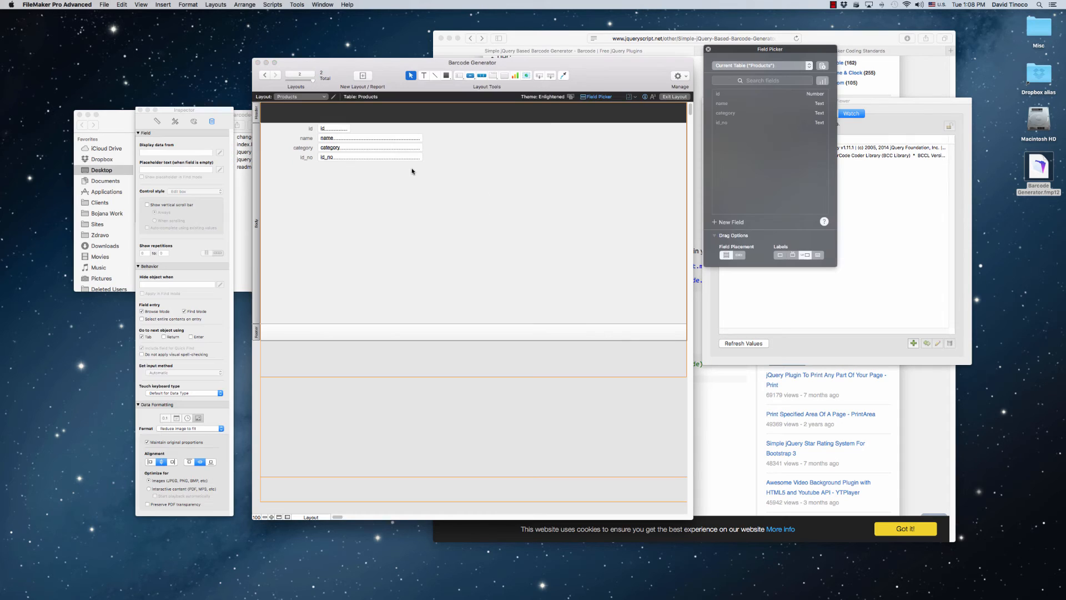
{"action": "left_click", "coordinate": [216, 5]}
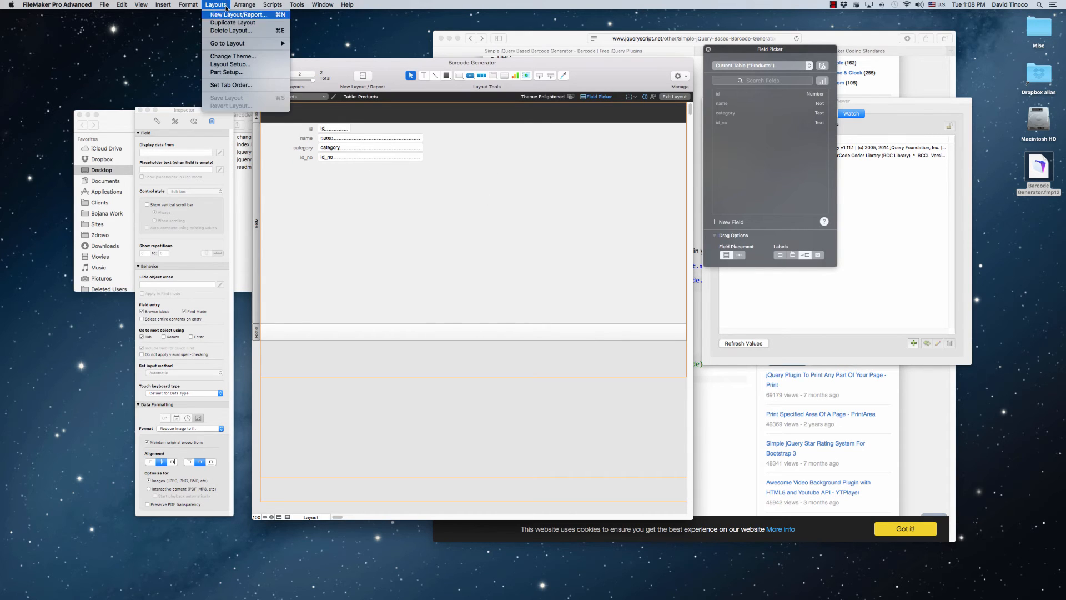
{"action": "left_click", "coordinate": [228, 15]}
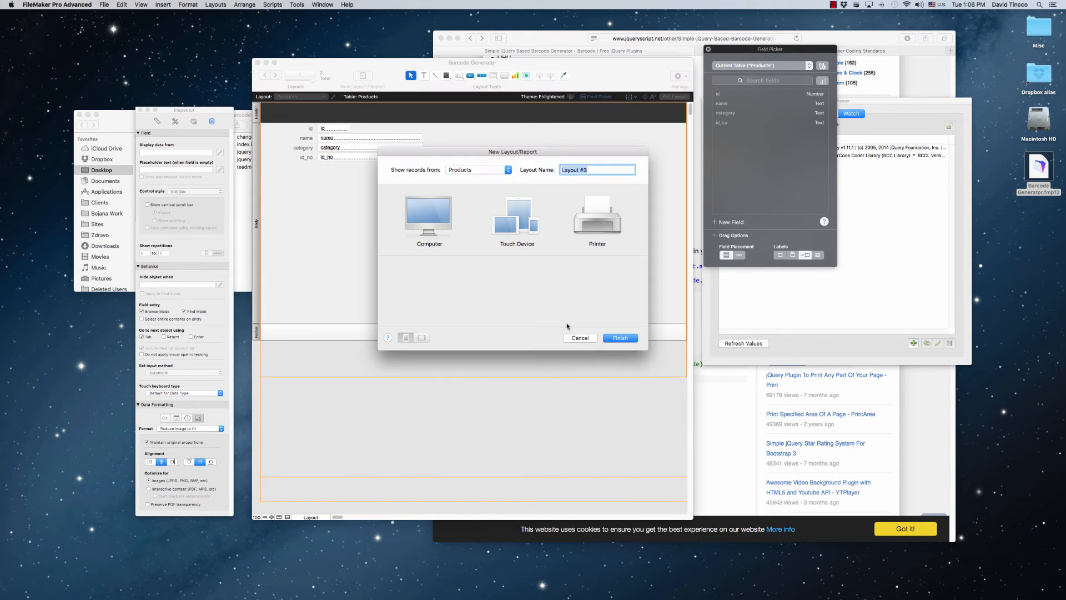
{"action": "type", "text": "Products: Printable"}
{"action": "left_click", "coordinate": [473, 171]}
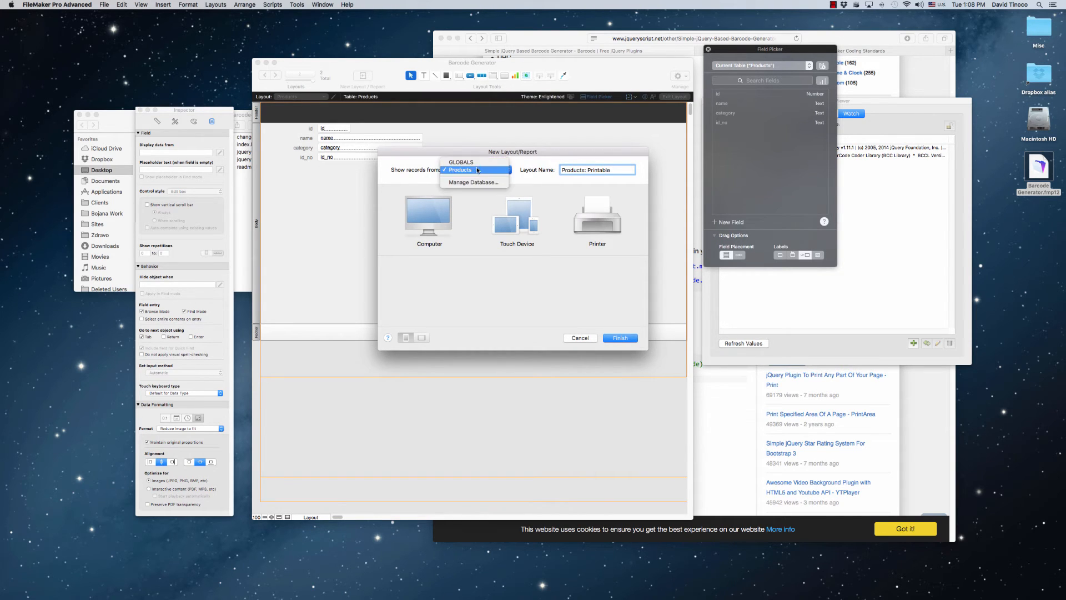
{"action": "left_click", "coordinate": [473, 171]}
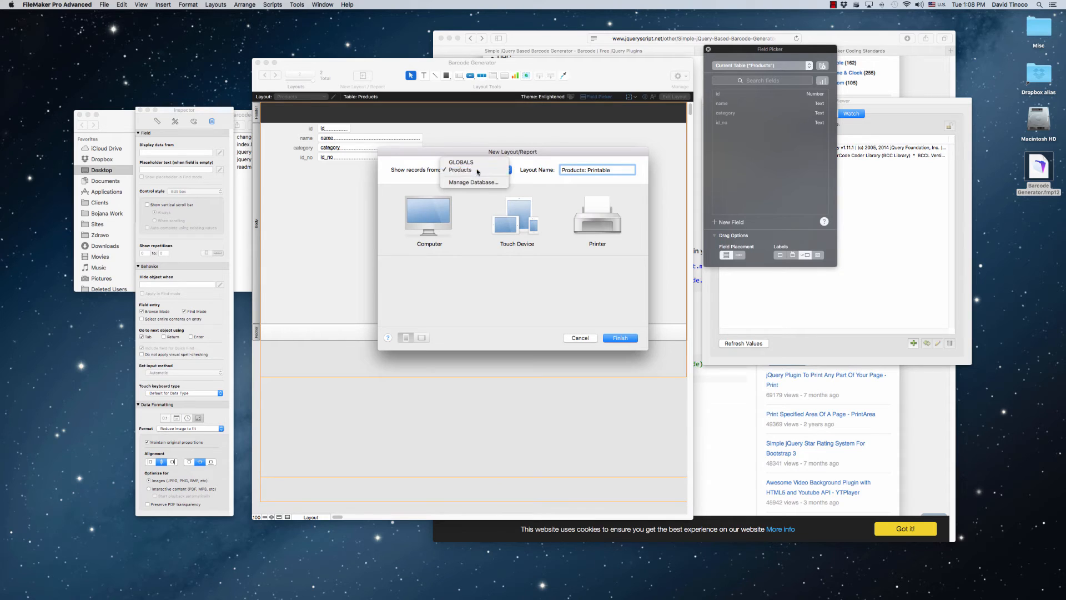
Choose a Printer layout of the Labels type for the new layout and continue to the label setup
{"action": "left_click", "coordinate": [605, 215]}
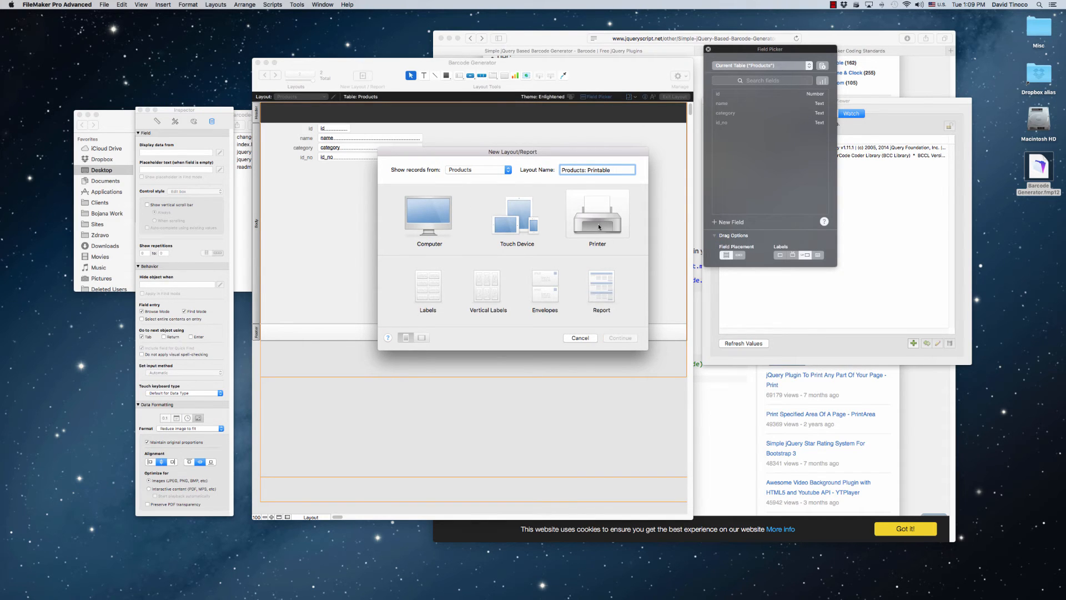
{"action": "left_click", "coordinate": [438, 285]}
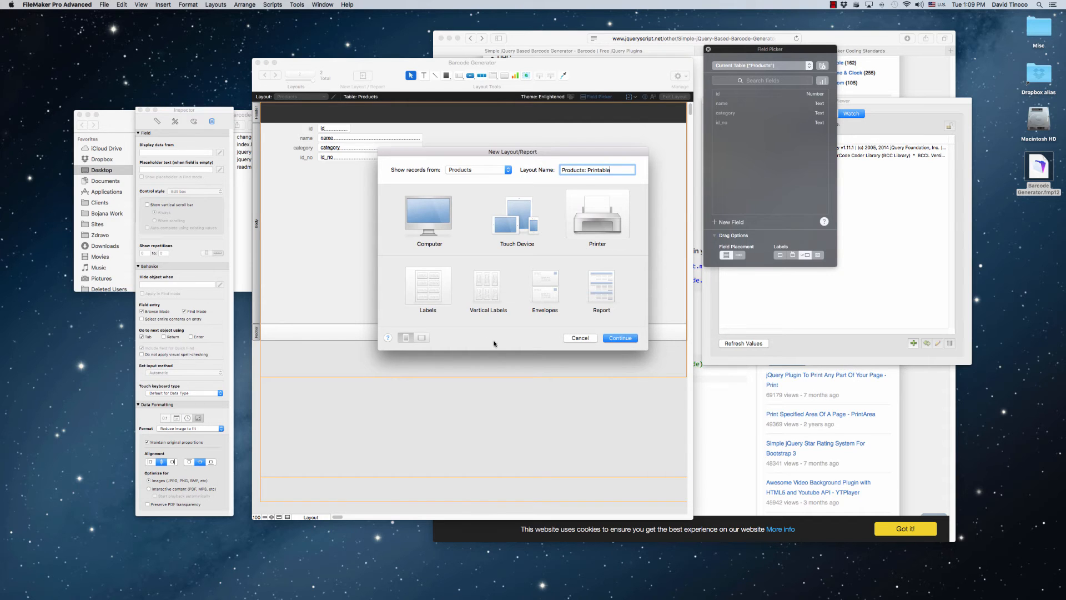
{"action": "left_click", "coordinate": [620, 338]}
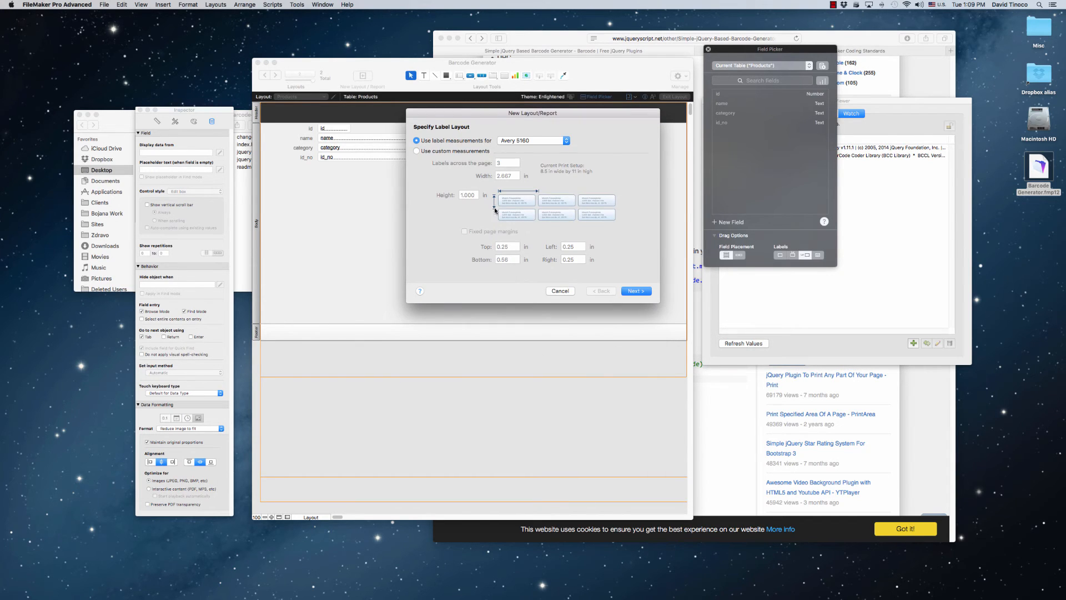
Set the label layout to use the predefined measurements for DYMO 30256-Shipping
{"action": "left_click", "coordinate": [528, 141]}
{"action": "left_click", "coordinate": [535, 211]}
{"action": "left_click", "coordinate": [538, 143]}
{"action": "left_click", "coordinate": [552, 271]}
{"action": "left_click", "coordinate": [533, 141]}
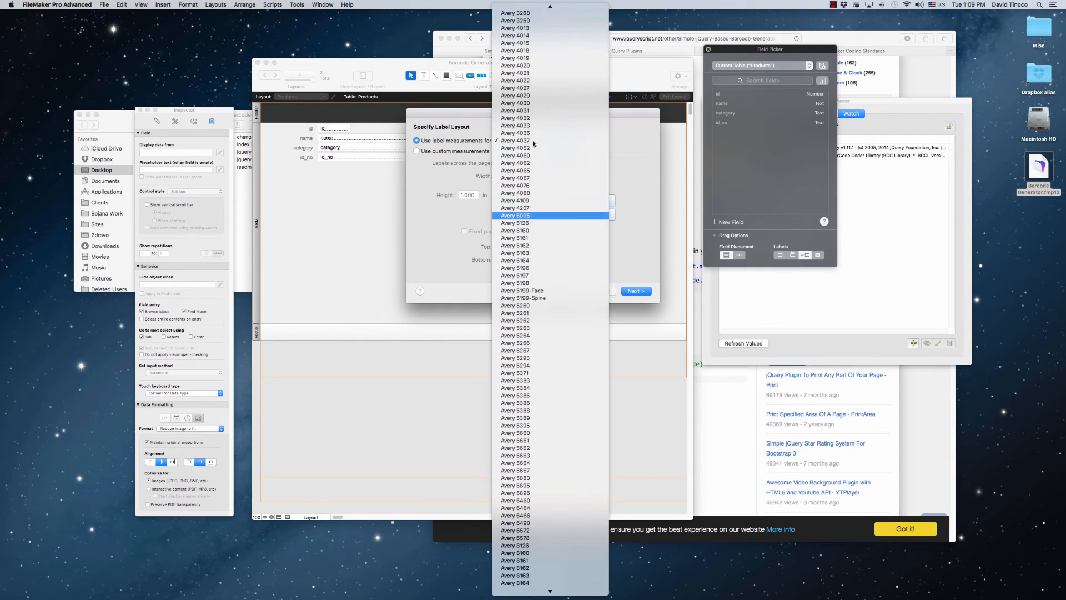
{"action": "scroll", "coordinate": [553, 312], "scroll_direction": "down", "scroll_amount": 10}
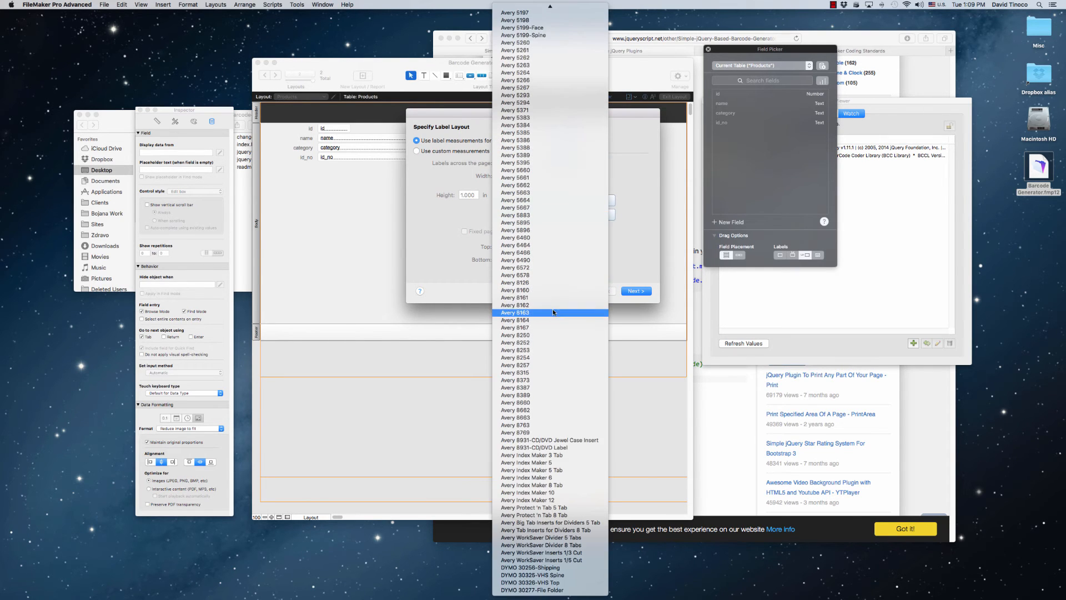
{"action": "left_click", "coordinate": [561, 568]}
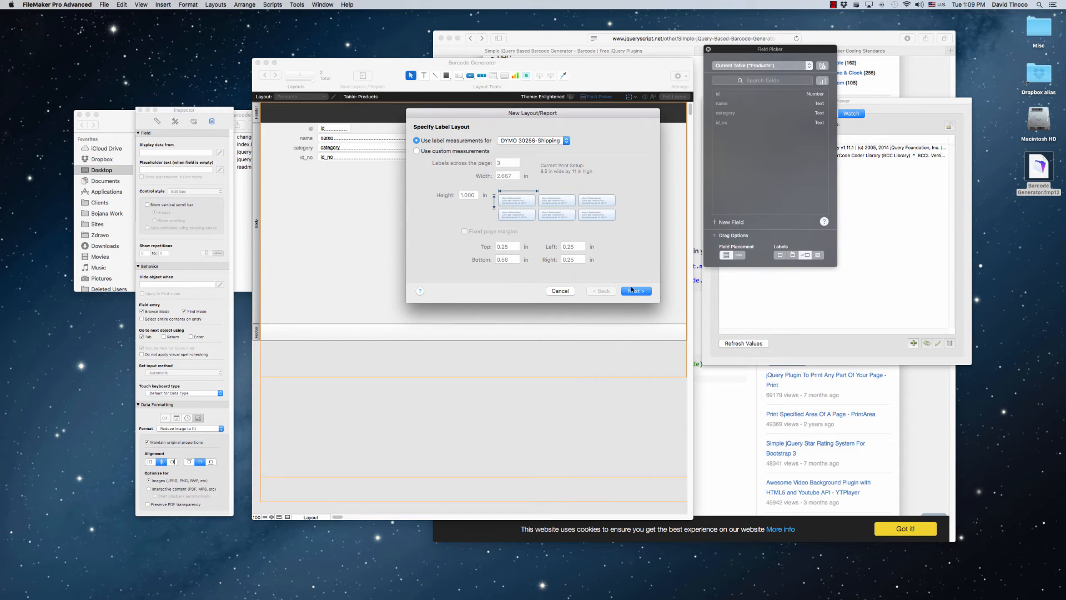
Switch to Safari, search Google for "dymo labelwriter 450", and view the printer's image results
{"action": "left_click", "coordinate": [728, 378]}
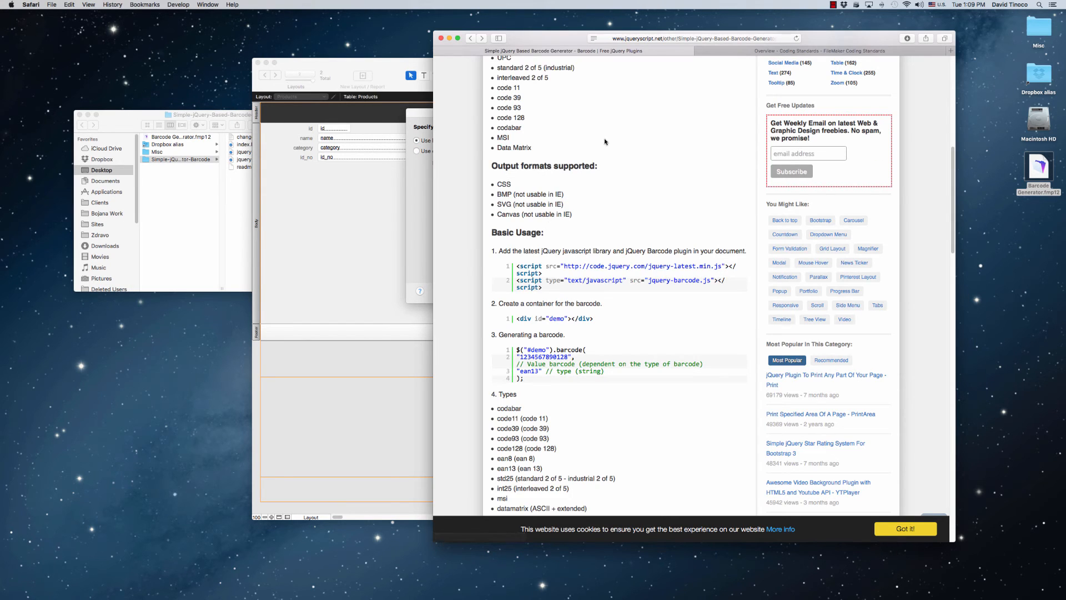
{"action": "key", "text": "super+t"}
{"action": "left_click_drag", "start_coordinate": [863, 42], "coordinate": [772, 44]}
{"action": "type", "text": "dymo"}
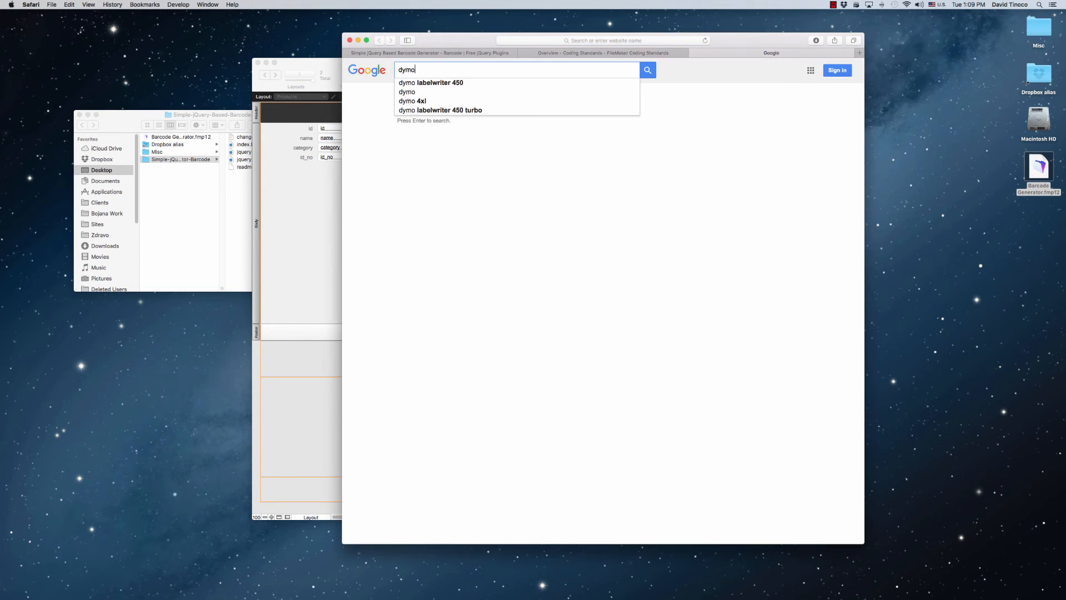
{"action": "key", "text": "Down"}
{"action": "key", "text": "Return"}
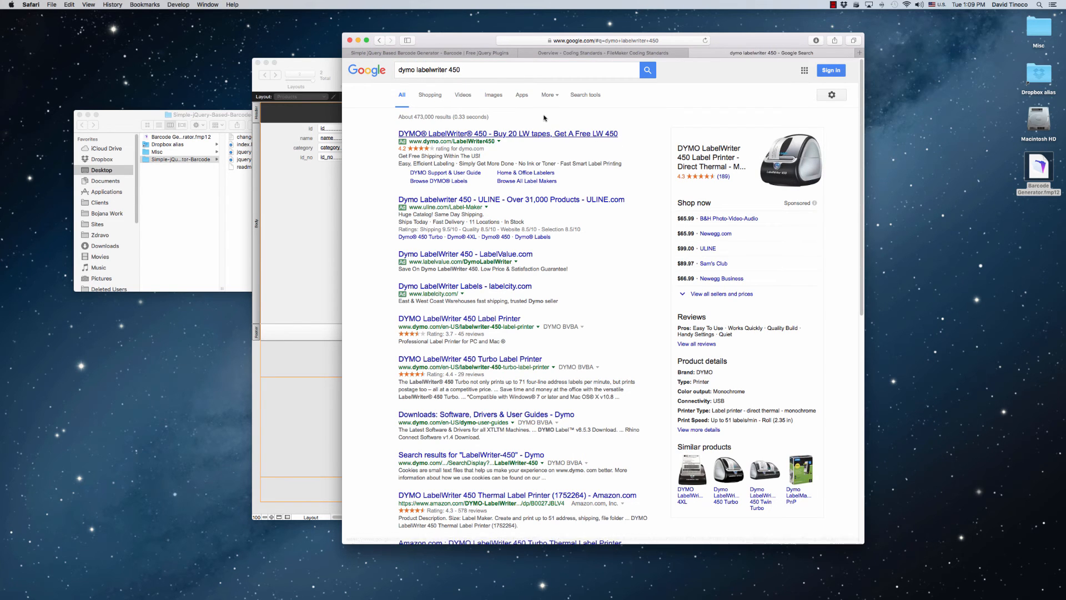
{"action": "left_click", "coordinate": [500, 96]}
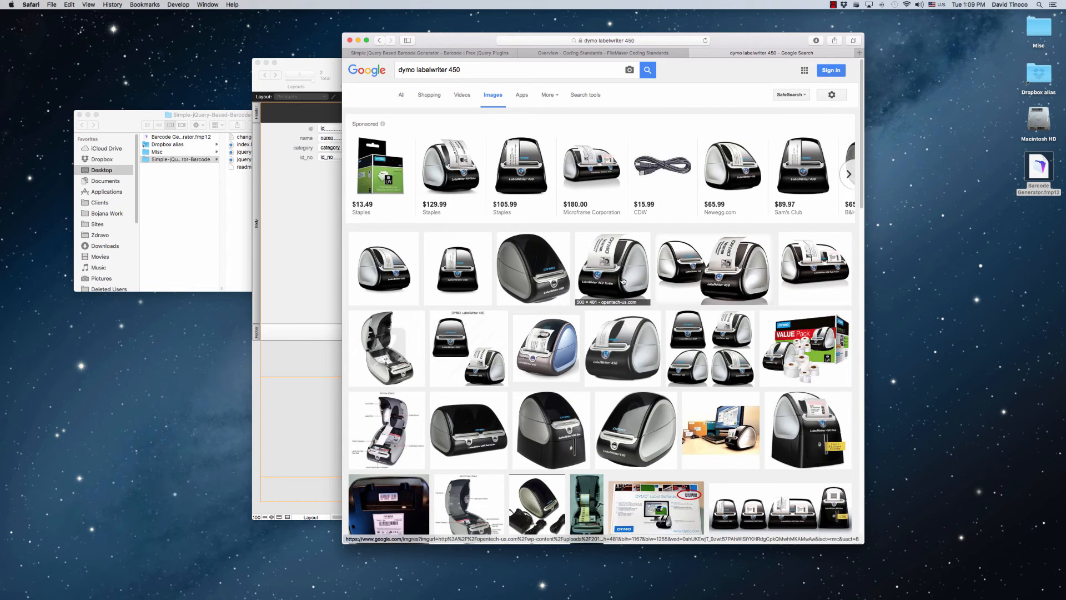
{"action": "left_click", "coordinate": [377, 43]}
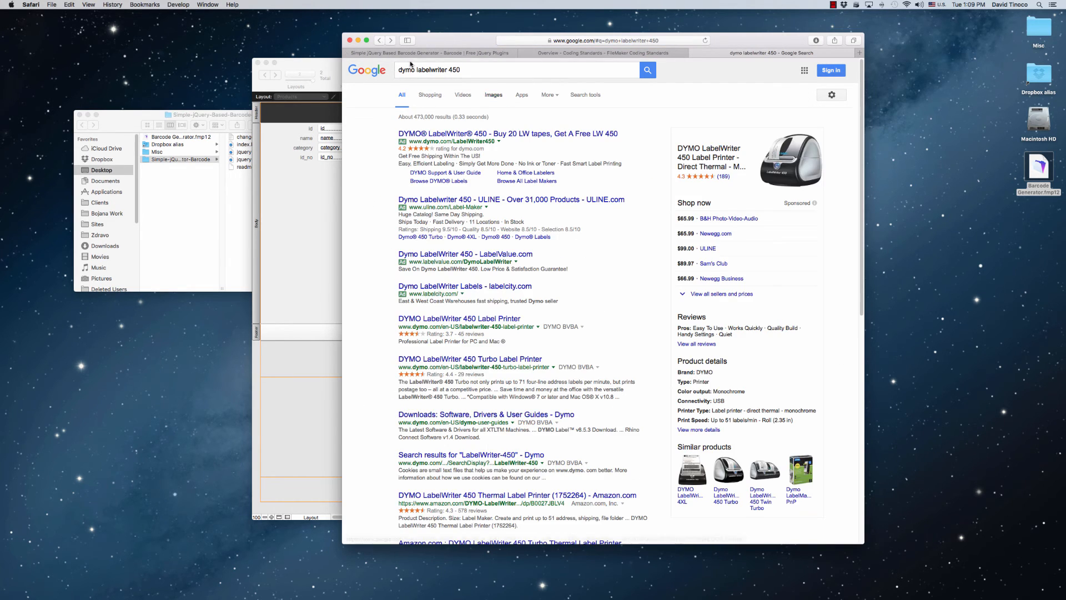
{"action": "left_click", "coordinate": [604, 53]}
{"action": "left_click_drag", "start_coordinate": [727, 38], "coordinate": [776, 37]}
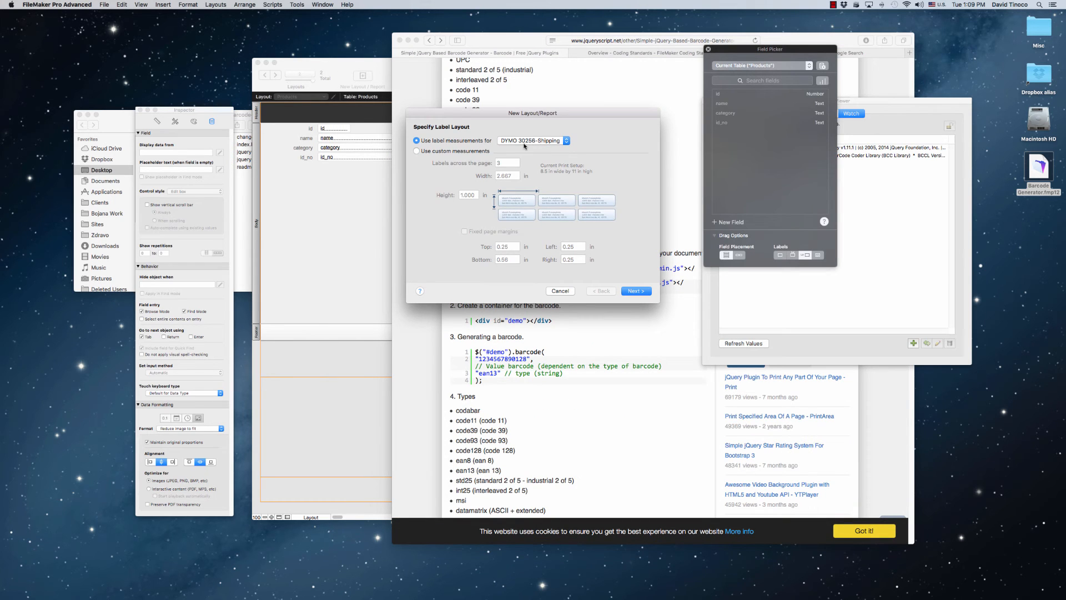
Back in the FileMaker label setup, set the label contents to id_no and name on separate lines and finish the layout
{"action": "left_click", "coordinate": [635, 290]}
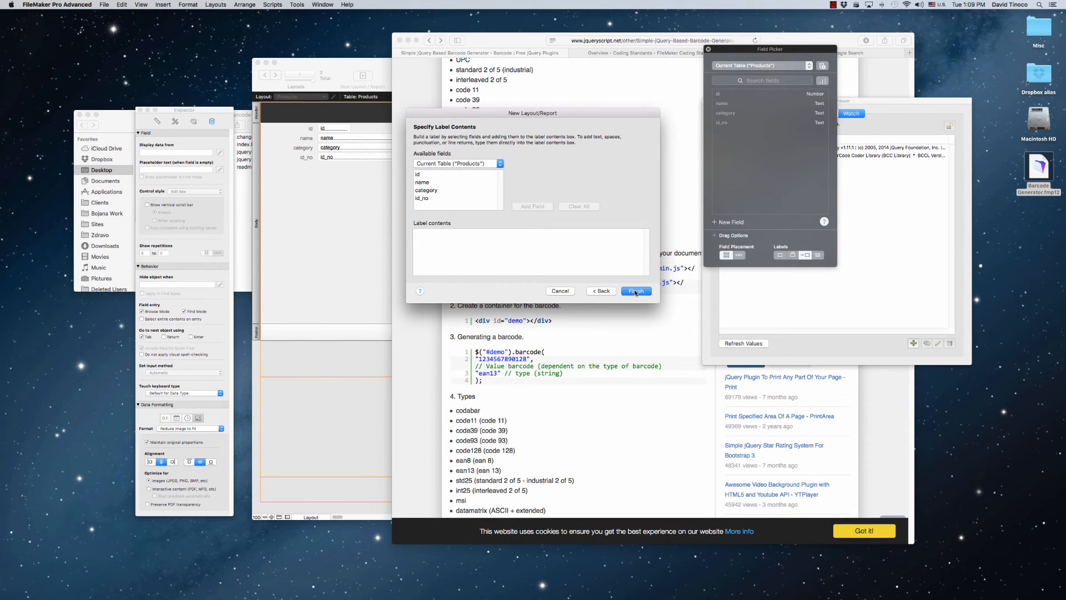
{"action": "double_click", "coordinate": [422, 198]}
{"action": "double_click", "coordinate": [423, 182]}
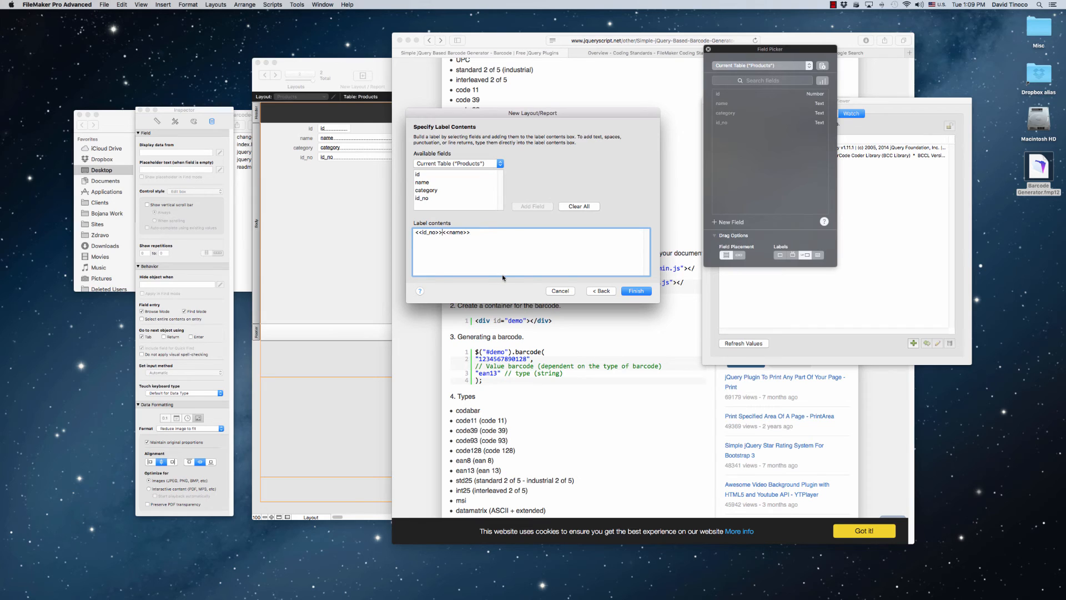
{"action": "key", "text": "Return"}
{"action": "left_click", "coordinate": [642, 292]}
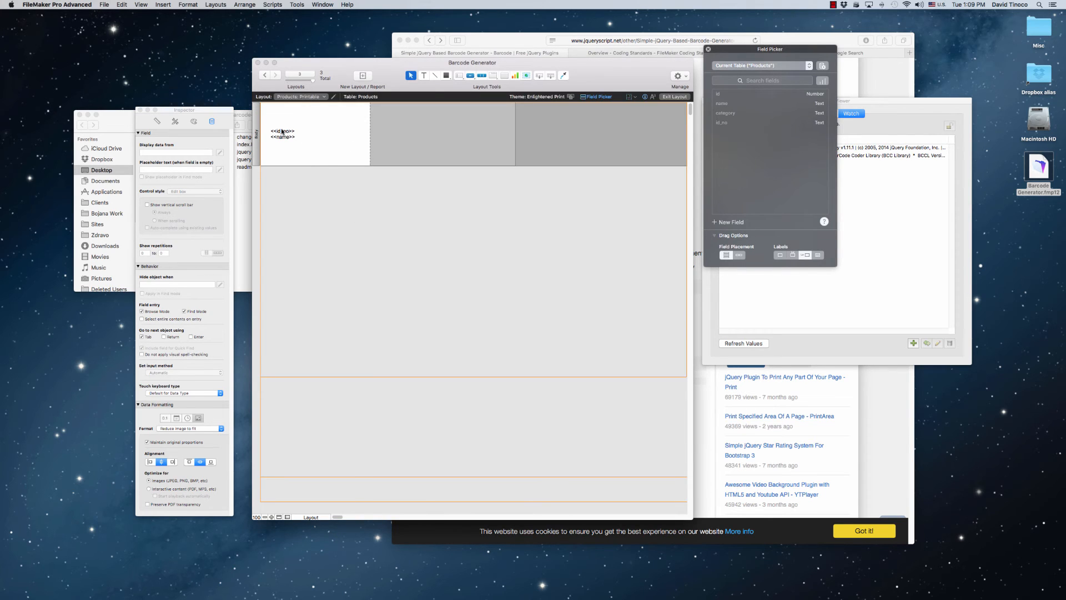
Align the label's merge text to the horizontal center and vertical top, and shrink its text block to the label's upper part
{"action": "left_click", "coordinate": [282, 132]}
{"action": "left_click", "coordinate": [188, 5]}
{"action": "mouse_move", "coordinate": [211, 33]}
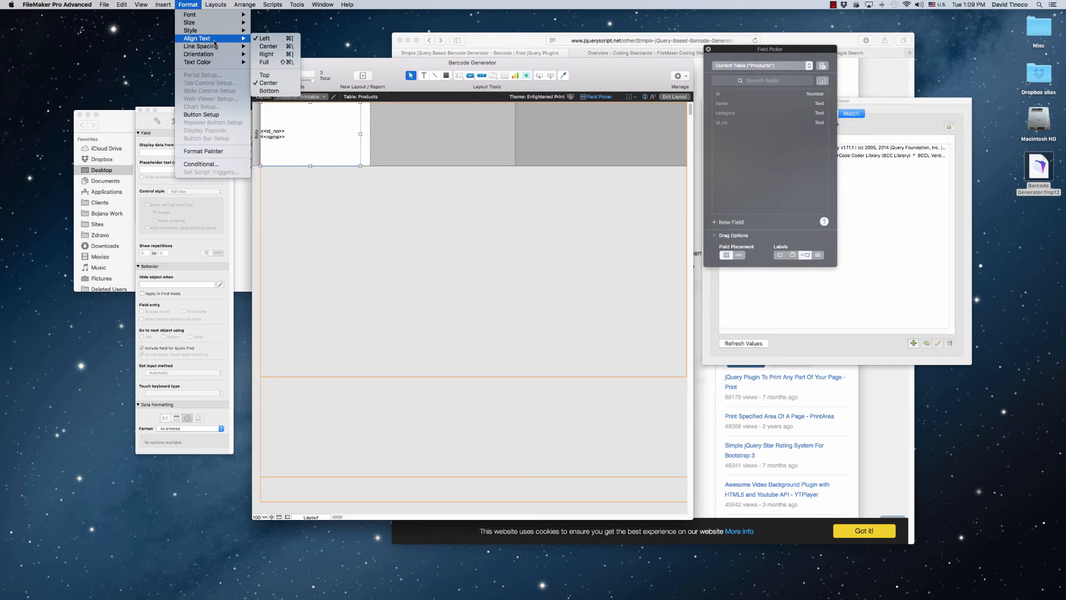
{"action": "left_click", "coordinate": [308, 134]}
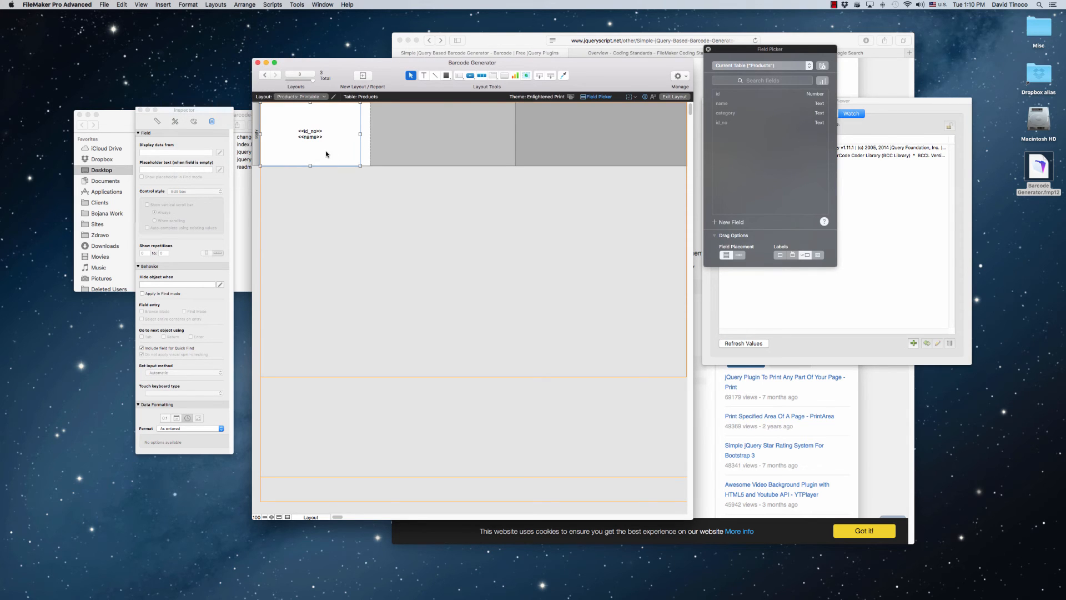
{"action": "left_click", "coordinate": [187, 4]}
{"action": "mouse_move", "coordinate": [204, 24]}
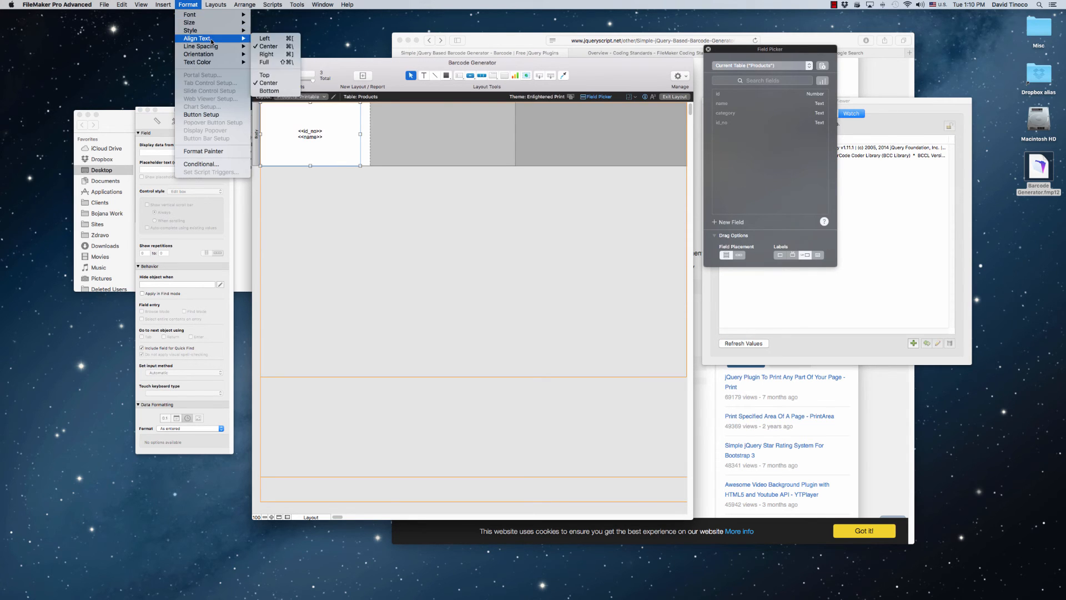
{"action": "left_click", "coordinate": [269, 75]}
{"action": "left_click_drag", "start_coordinate": [311, 166], "coordinate": [302, 112]}
Format both merge fields in the label's text block as bold at 18 pt
{"action": "double_click", "coordinate": [329, 120]}
{"action": "left_click", "coordinate": [344, 124]}
{"action": "key", "text": "super+a"}
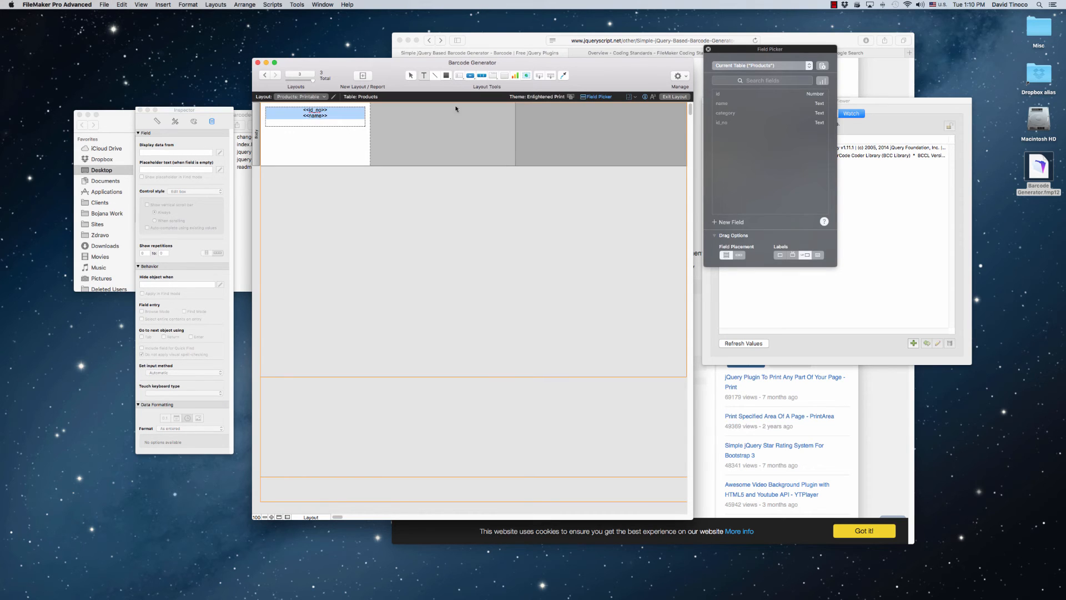
{"action": "left_click", "coordinate": [652, 96]}
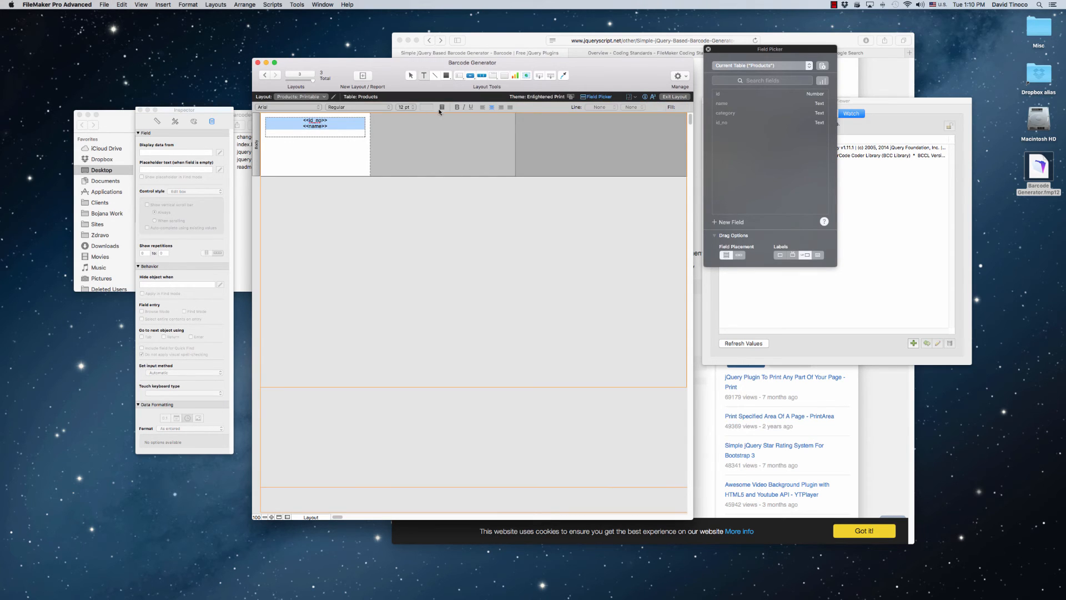
{"action": "left_click", "coordinate": [457, 107]}
{"action": "left_click", "coordinate": [413, 108]}
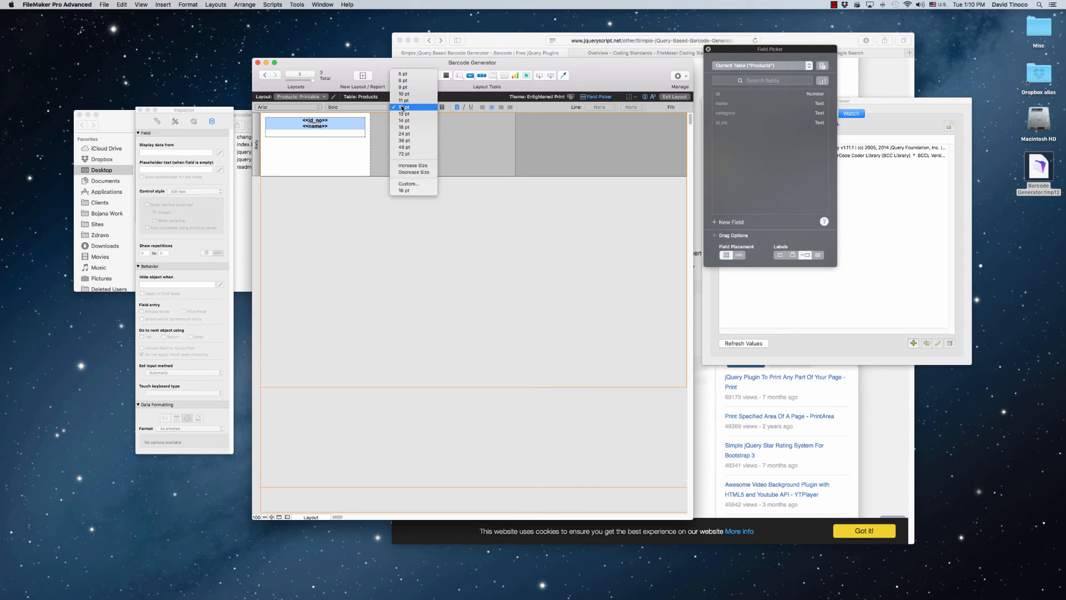
{"action": "left_click", "coordinate": [407, 130]}
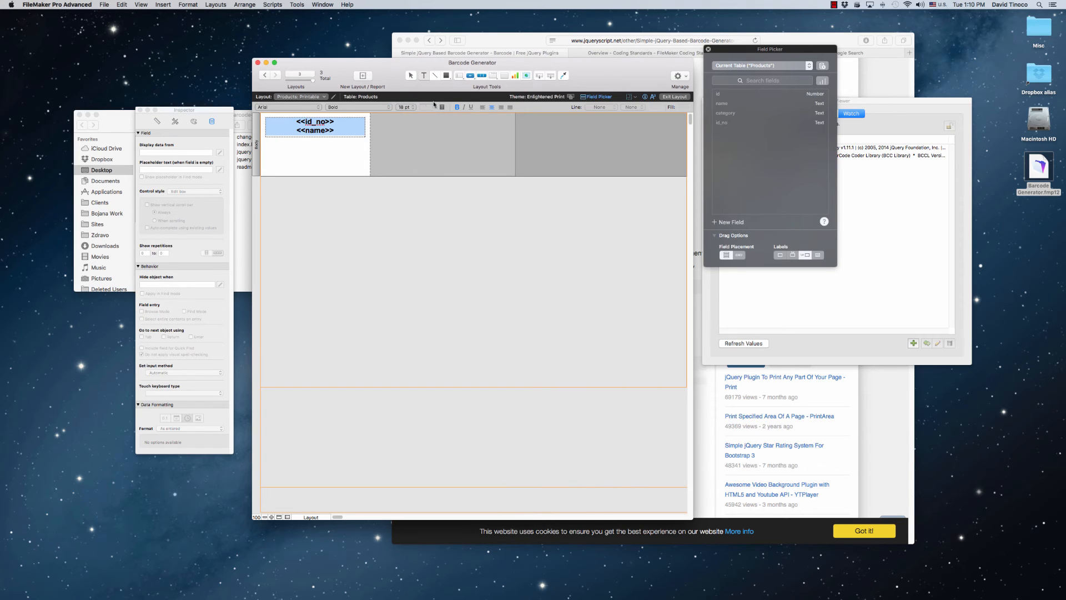
Apply the UPPERCASE style to the id_no and name merge fields
{"action": "left_click", "coordinate": [188, 4]}
{"action": "mouse_move", "coordinate": [201, 23]}
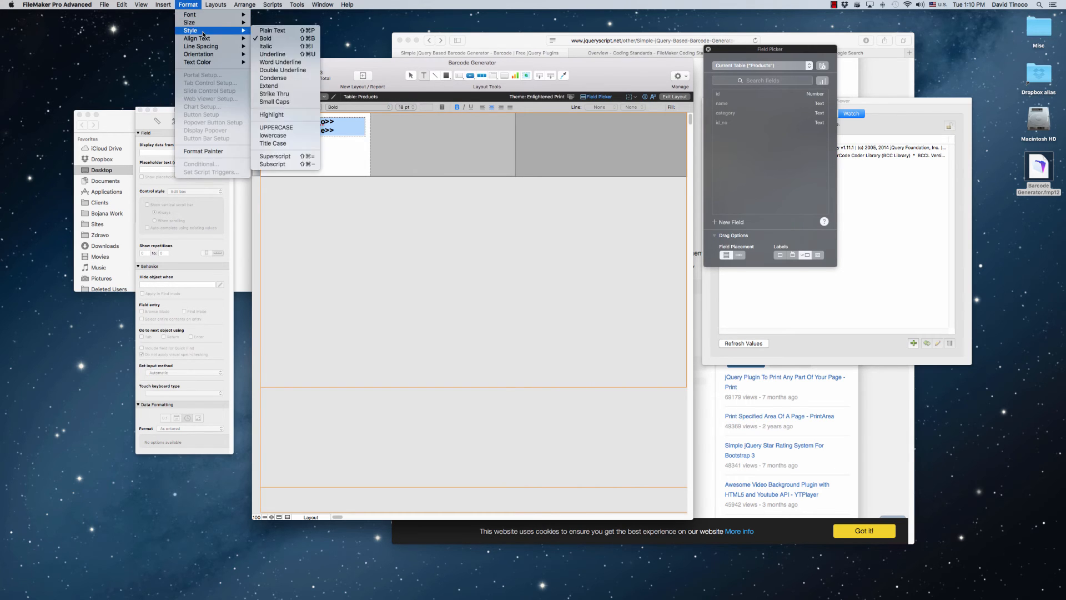
{"action": "left_click", "coordinate": [275, 126]}
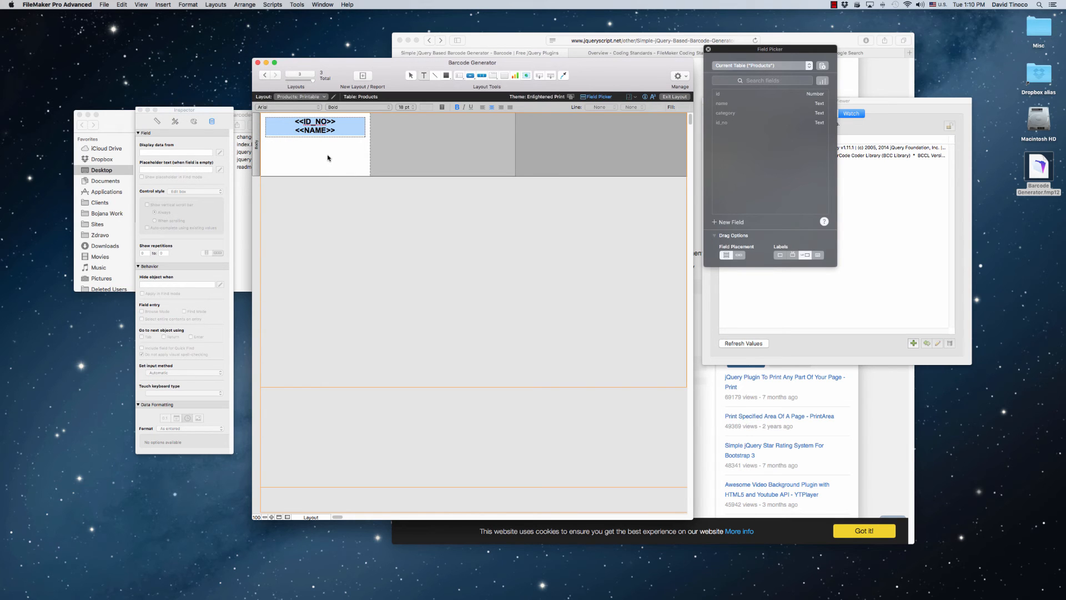
{"action": "key", "text": "Escape"}
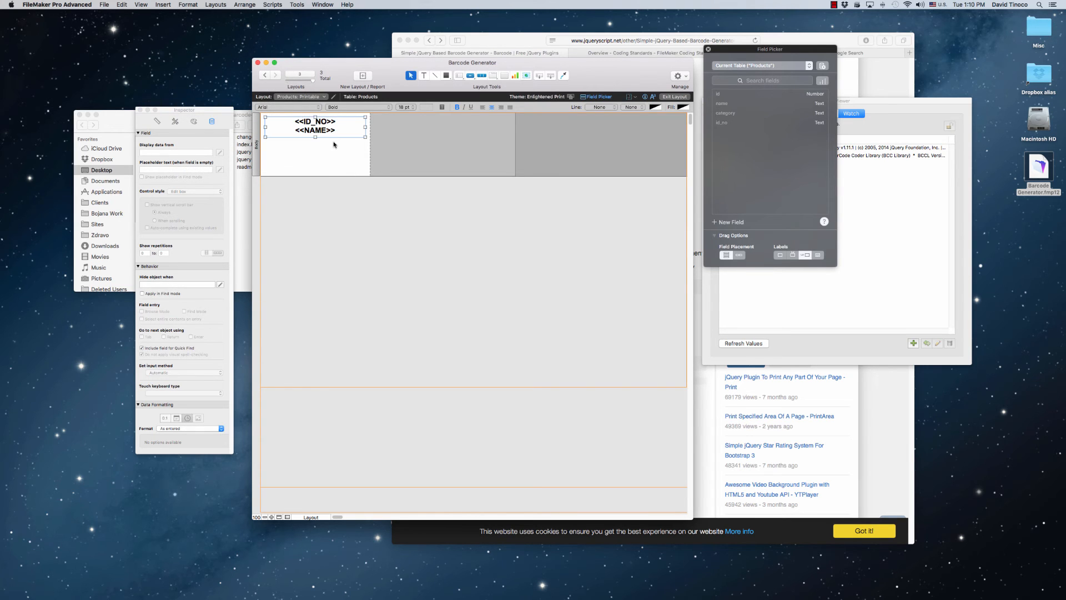
Preview the printable label in Browse mode by paging through the product records
{"action": "key", "text": "super+b"}
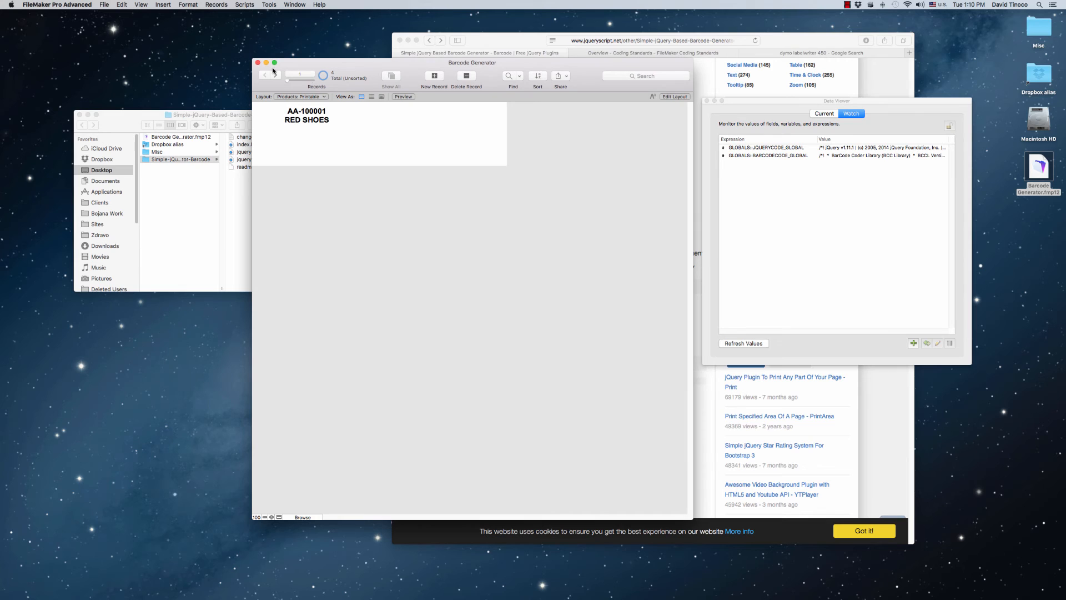
{"action": "left_click", "coordinate": [276, 75]}
{"action": "left_click", "coordinate": [276, 75]}
{"action": "left_click", "coordinate": [276, 75]}
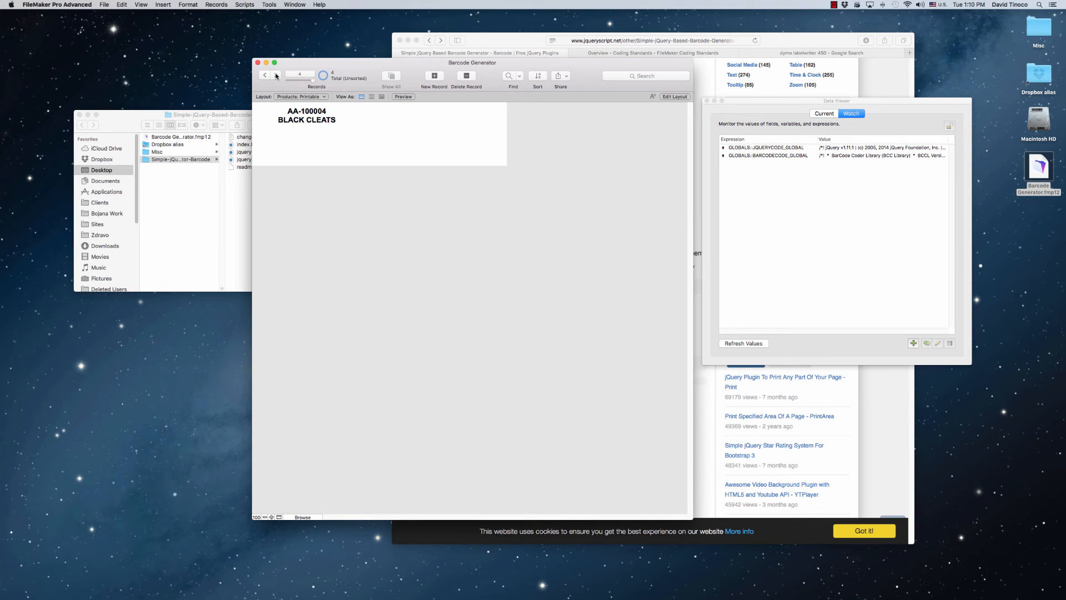
{"action": "left_click", "coordinate": [264, 75]}
{"action": "left_click", "coordinate": [263, 76]}
{"action": "left_click", "coordinate": [264, 75]}
In Layout mode, draw a web viewer beneath the merge fields on the label and clear its default web address calculation
{"action": "key", "text": "super+l"}
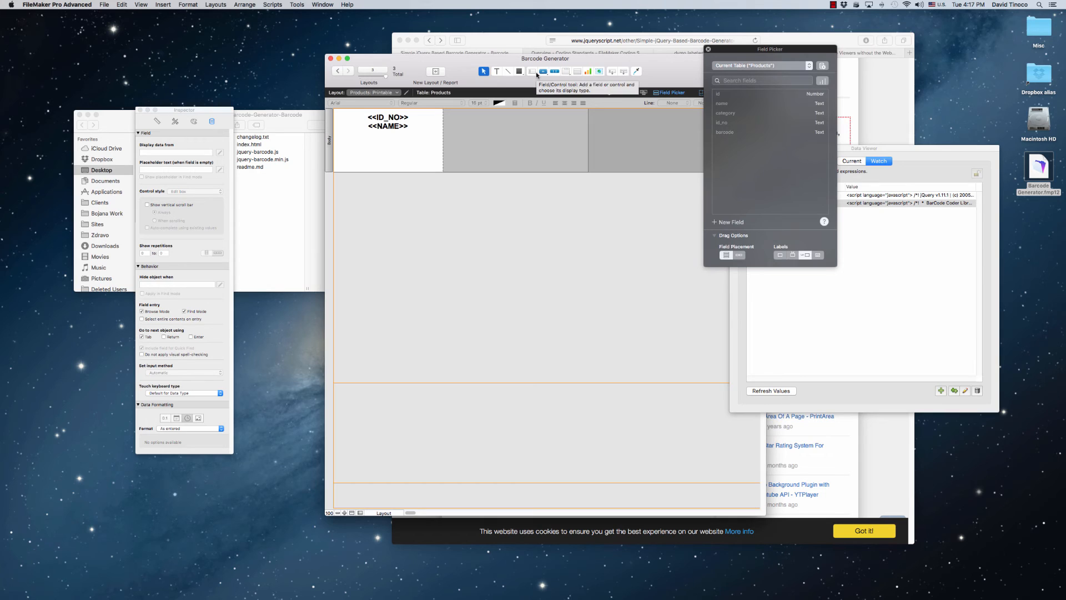
{"action": "left_click", "coordinate": [599, 72]}
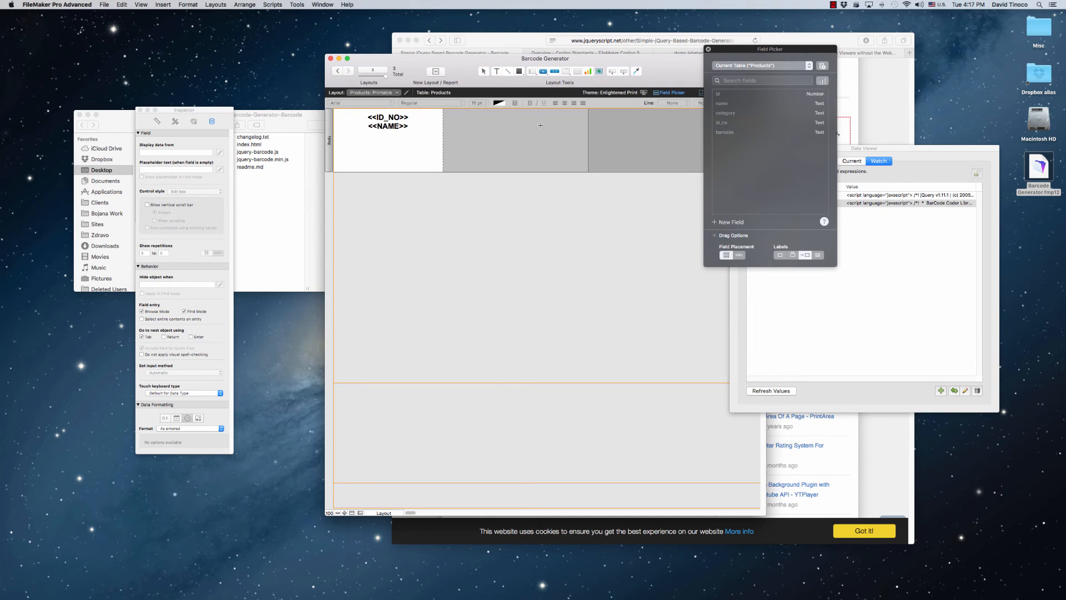
{"action": "left_click_drag", "start_coordinate": [337, 133], "coordinate": [438, 167]}
{"action": "left_click", "coordinate": [643, 265]}
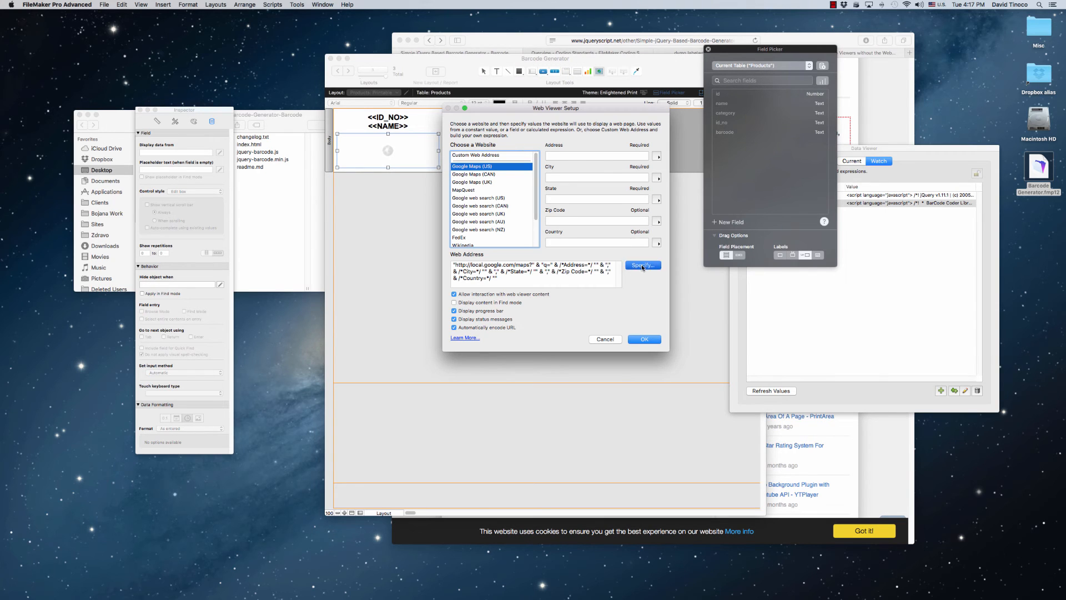
{"action": "key", "text": "super+a"}
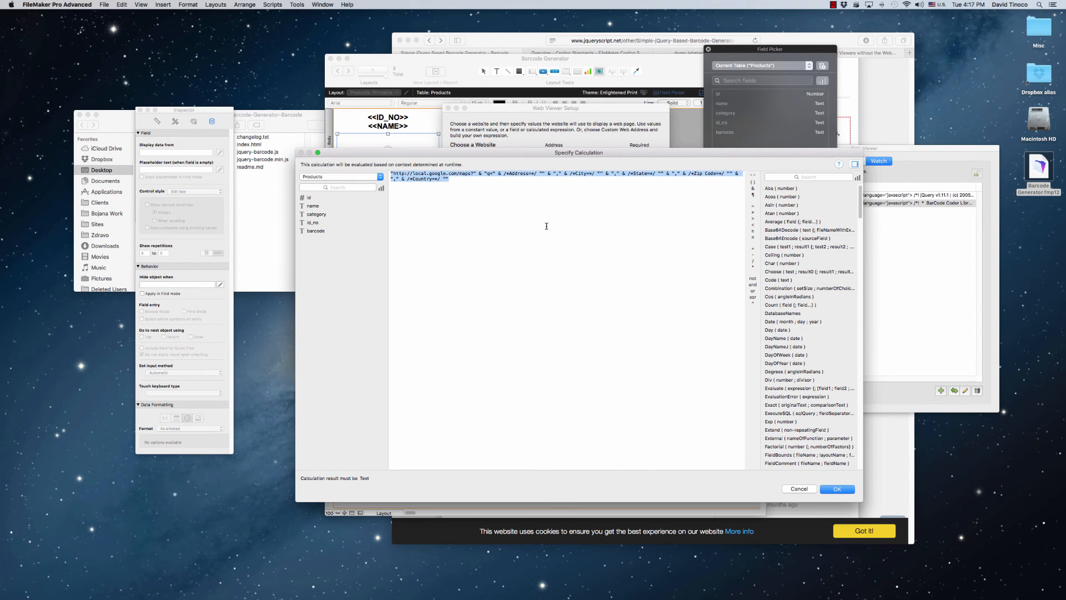
{"action": "key", "text": "BackSpace"}
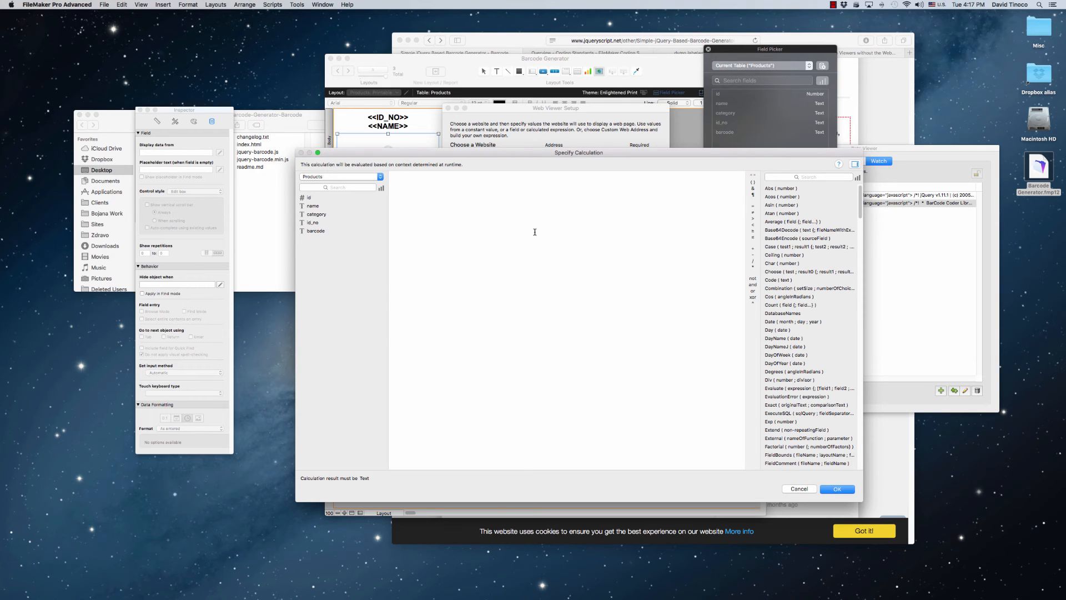
Switch to Safari, search Google for "filemaker web viewer", and examine the data URL examples in the sixfriedrice.com article "Web Viewers without the Web"
{"action": "key", "text": "super+Tab"}
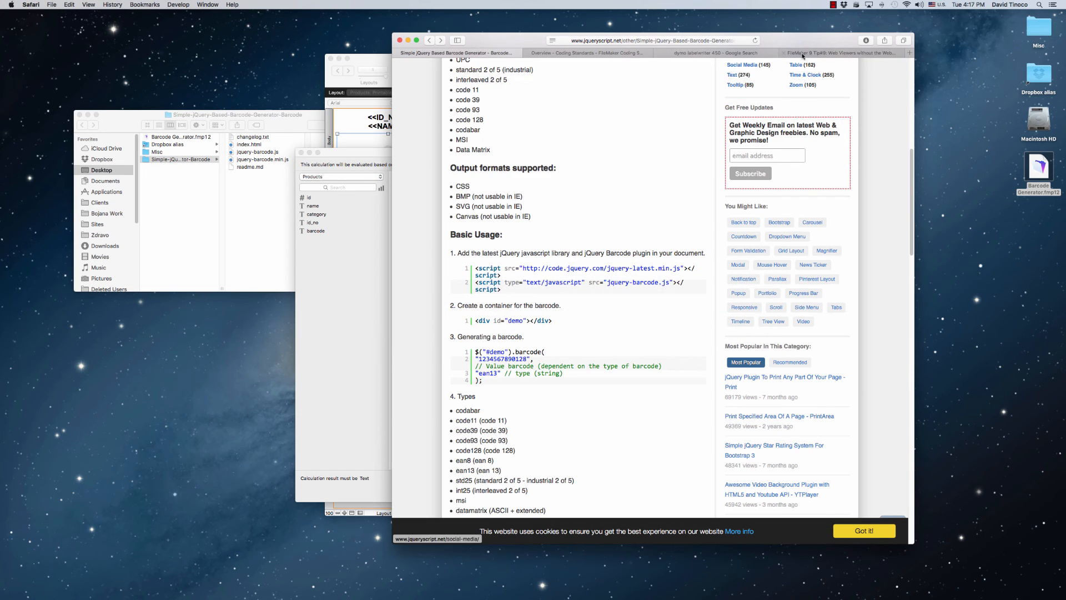
{"action": "key", "text": "super+t"}
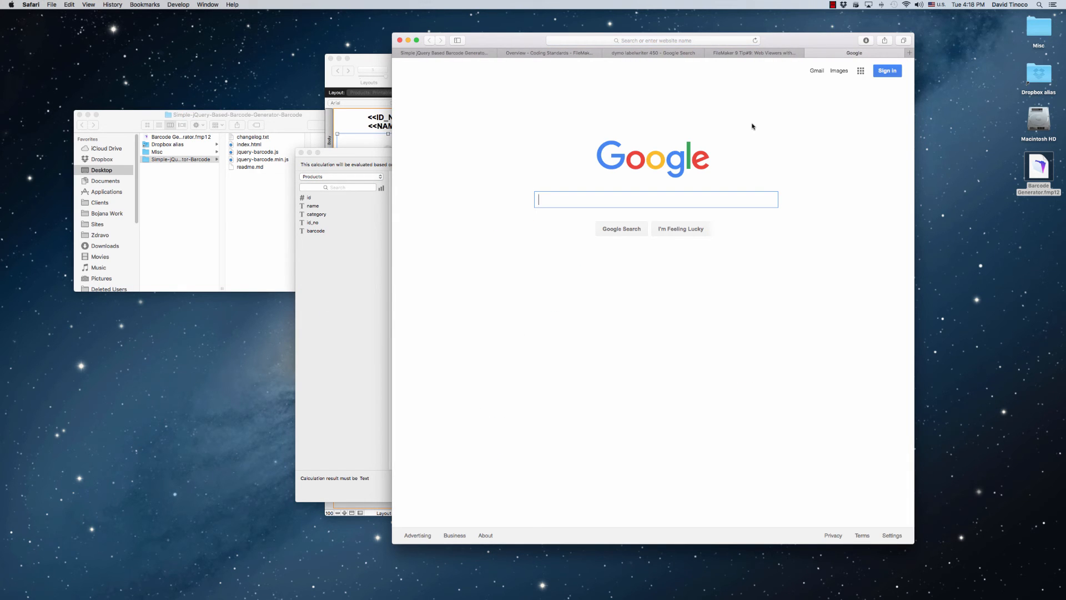
{"action": "type", "text": "filemake"}
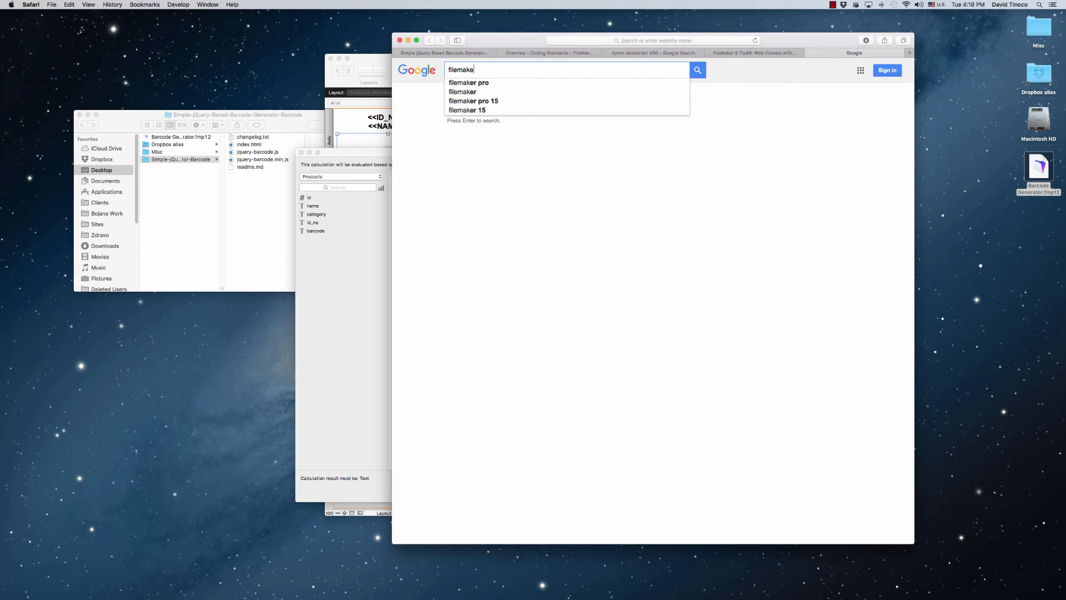
{"action": "type", "text": "r web viewer"}
{"action": "key", "text": "Return"}
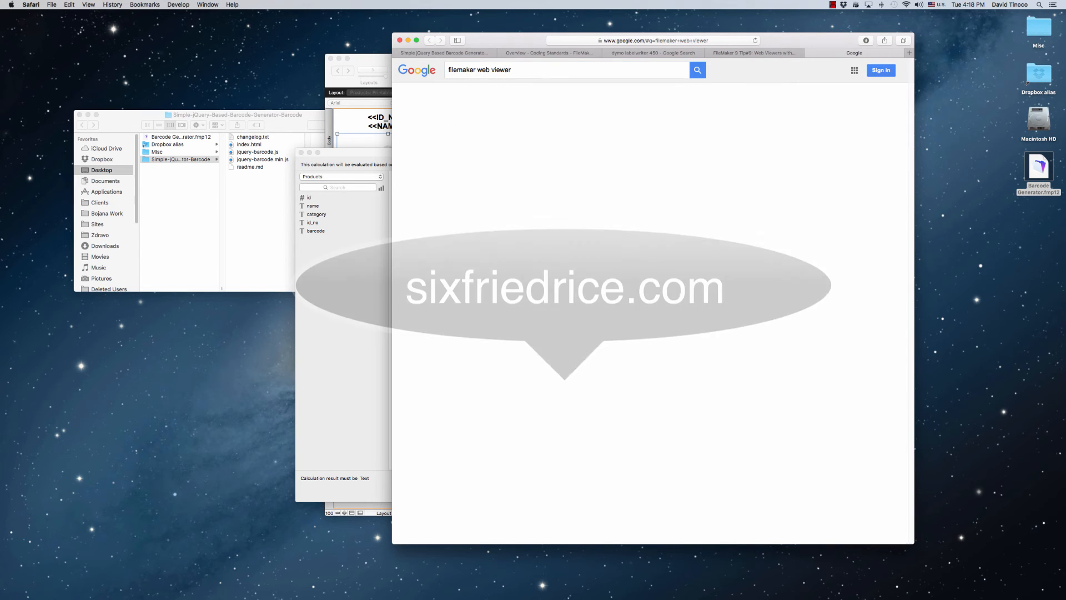
{"action": "scroll", "coordinate": [441, 221], "scroll_direction": "down", "scroll_amount": 3}
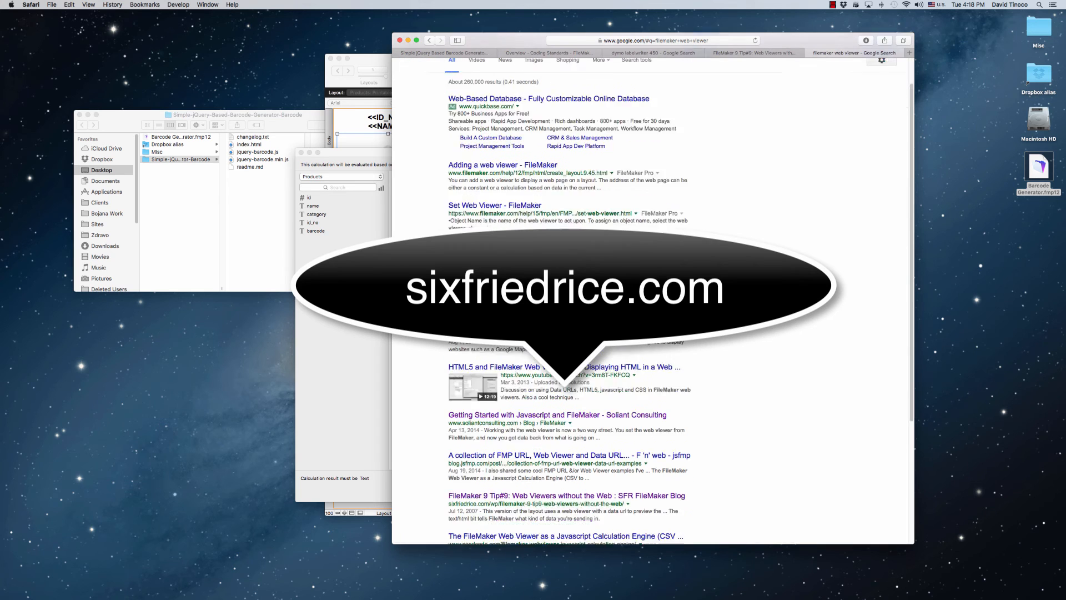
{"action": "scroll", "coordinate": [443, 358], "scroll_direction": "down", "scroll_amount": 2}
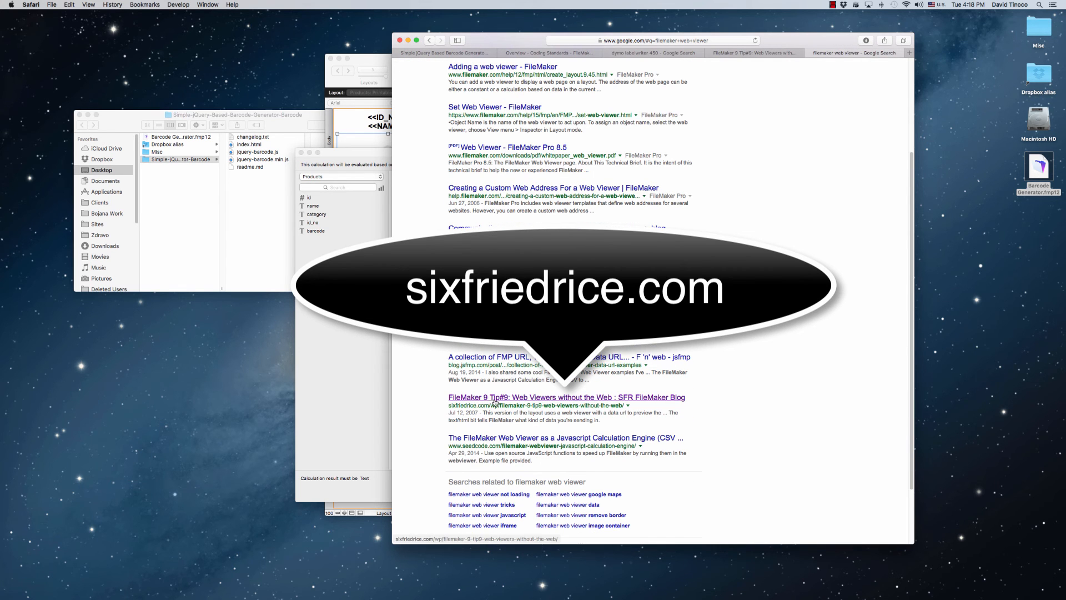
{"action": "left_click", "coordinate": [463, 397]}
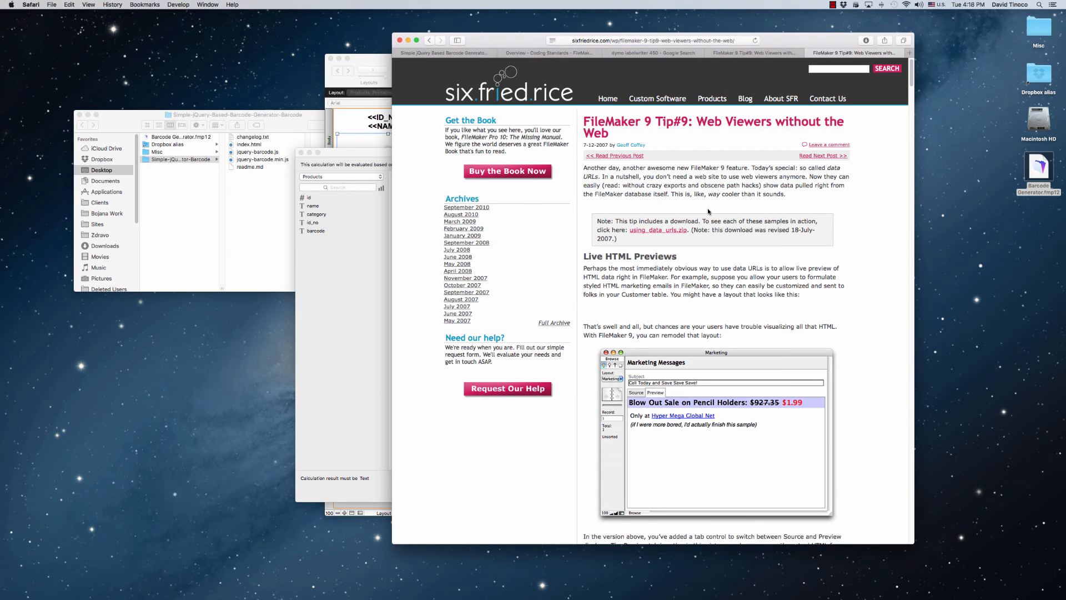
{"action": "scroll", "coordinate": [708, 211], "scroll_direction": "down", "scroll_amount": 1}
{"action": "scroll", "coordinate": [708, 209], "scroll_direction": "down", "scroll_amount": 20}
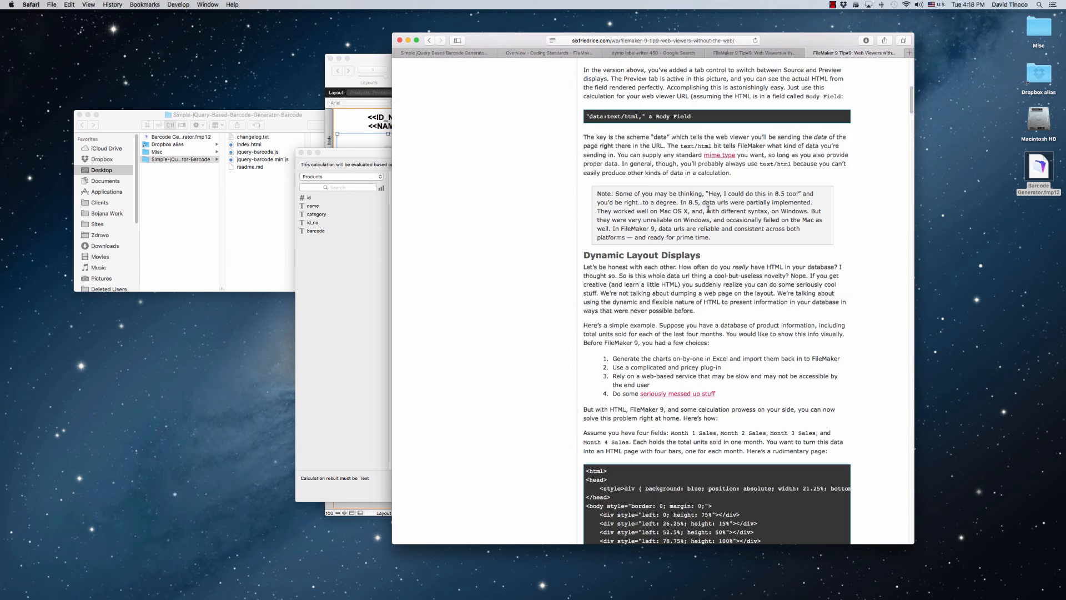
{"action": "scroll", "coordinate": [708, 209], "scroll_direction": "up", "scroll_amount": 8}
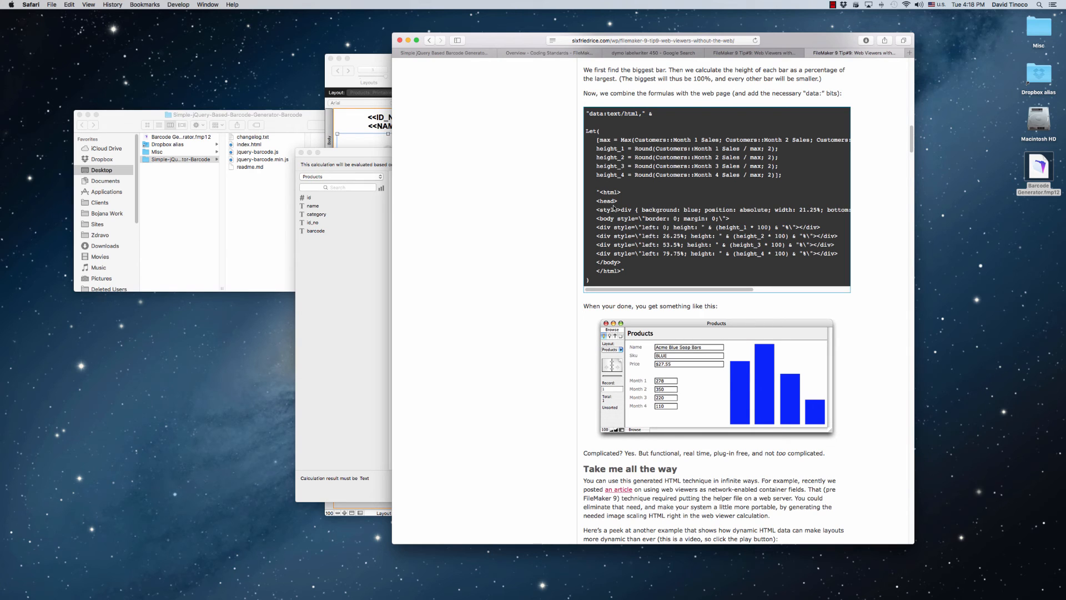
Copy the "data:text/html," & prefix from the article into the web viewer's calculation in FileMaker
{"action": "left_click_drag", "start_coordinate": [653, 114], "coordinate": [587, 113]}
{"action": "key", "text": "super+c"}
{"action": "key", "text": "super+Tab"}
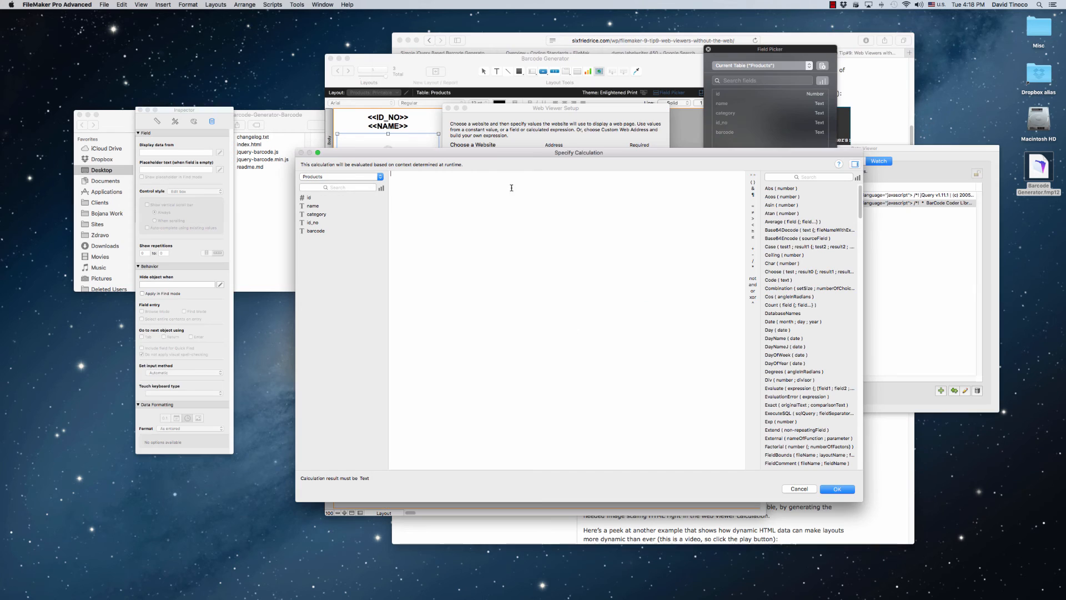
{"action": "key", "text": "super+v"}
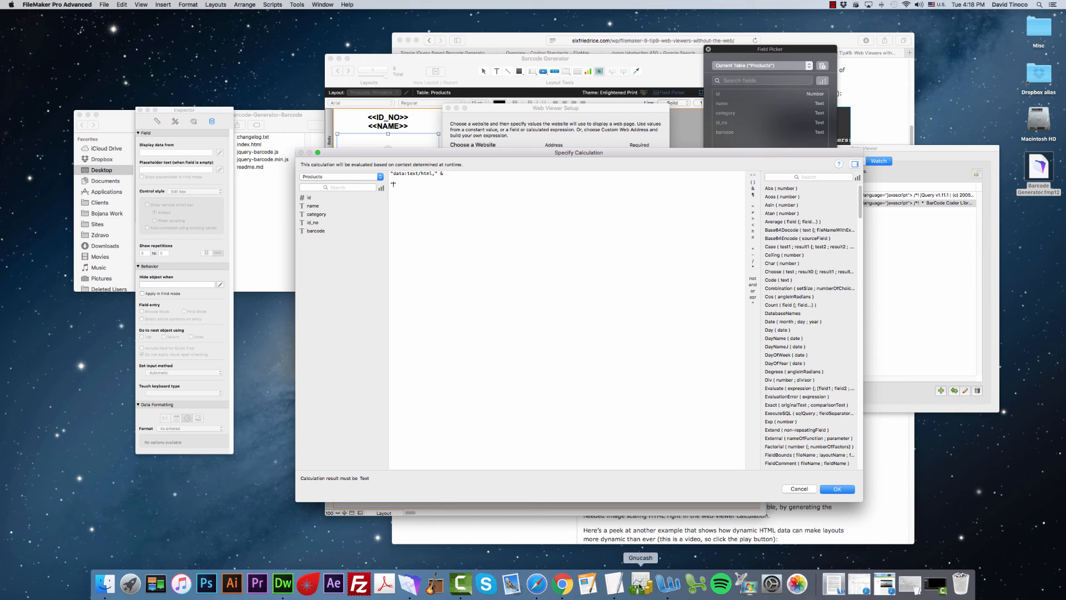
Switch to Dreamweaver and create a blank HTML document with the HTML5 doc type and no framework
{"action": "left_click", "coordinate": [296, 588]}
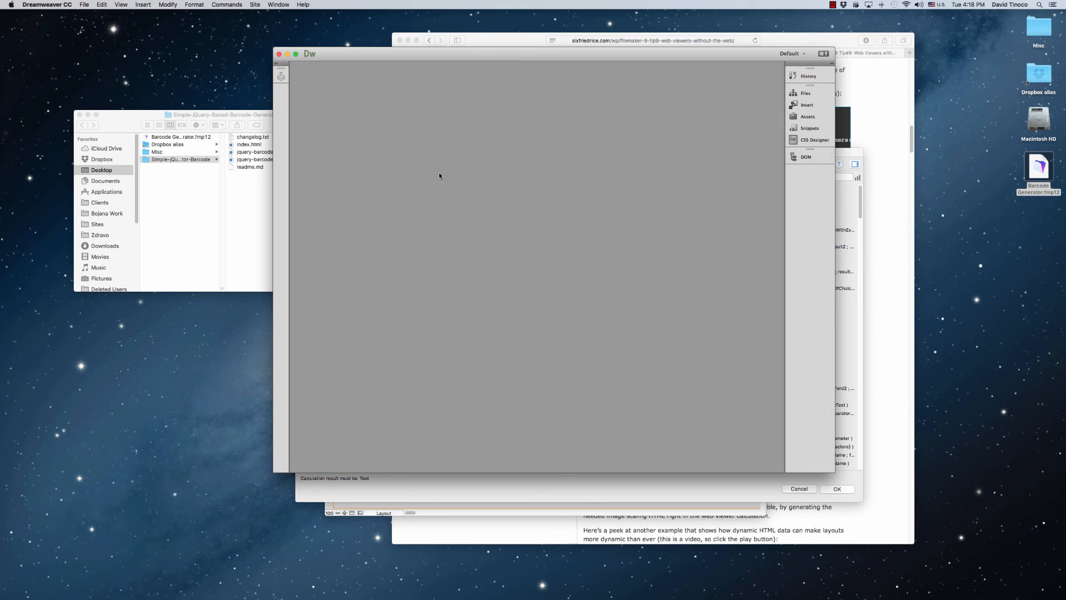
{"action": "left_click", "coordinate": [84, 5]}
{"action": "left_click", "coordinate": [92, 18]}
{"action": "left_click", "coordinate": [684, 406]}
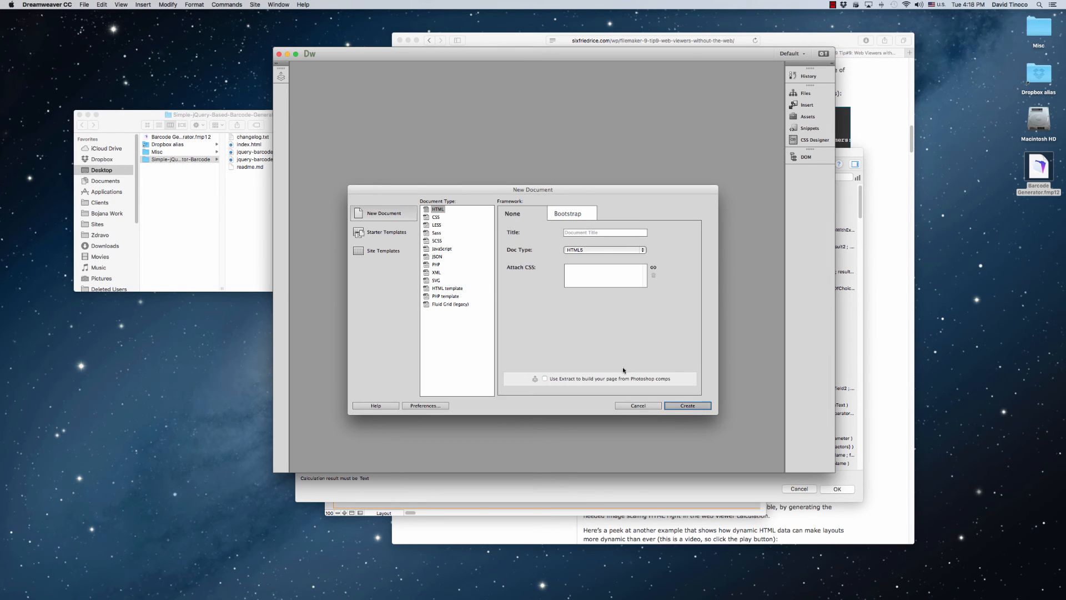
{"action": "left_click_drag", "start_coordinate": [594, 59], "coordinate": [631, 67]}
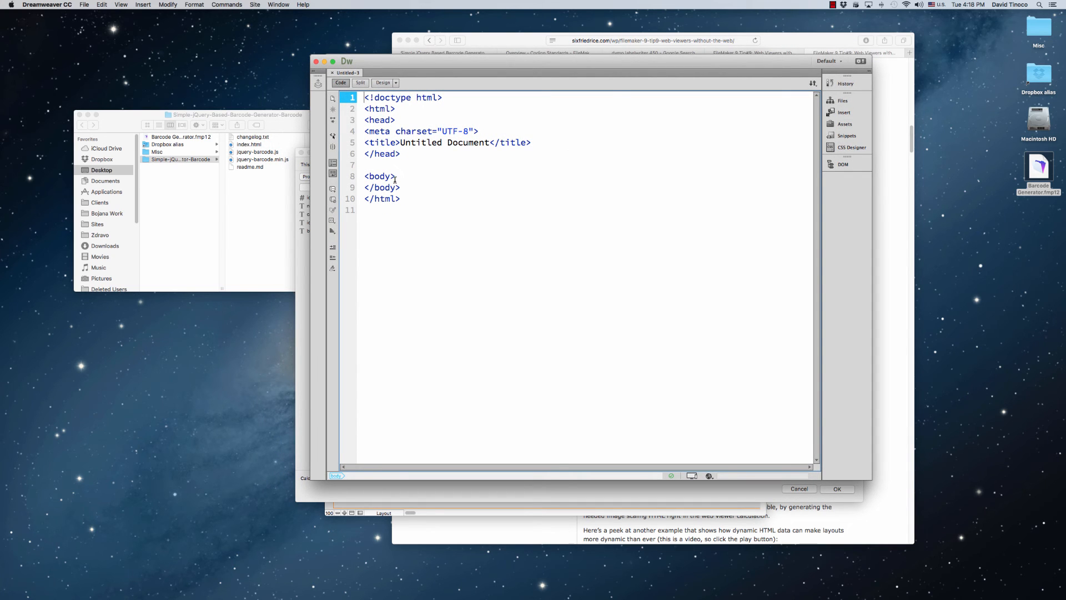
Delete the doctype, meta charset and title lines from the new document
{"action": "key", "text": "shift+Down"}
{"action": "key", "text": "BackSpace"}
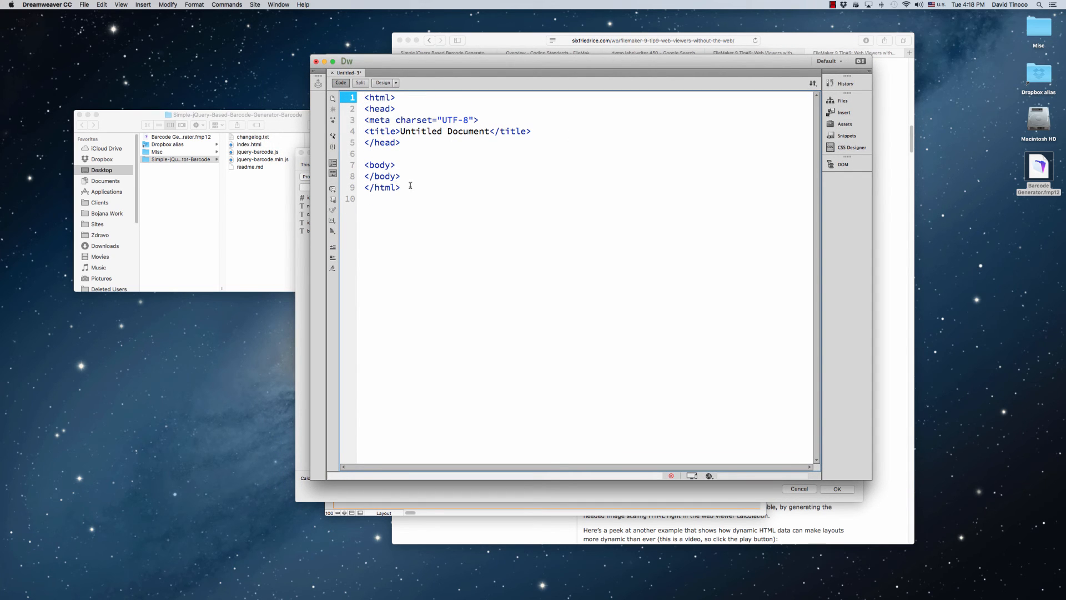
{"action": "left_click_drag", "start_coordinate": [532, 131], "coordinate": [361, 120]}
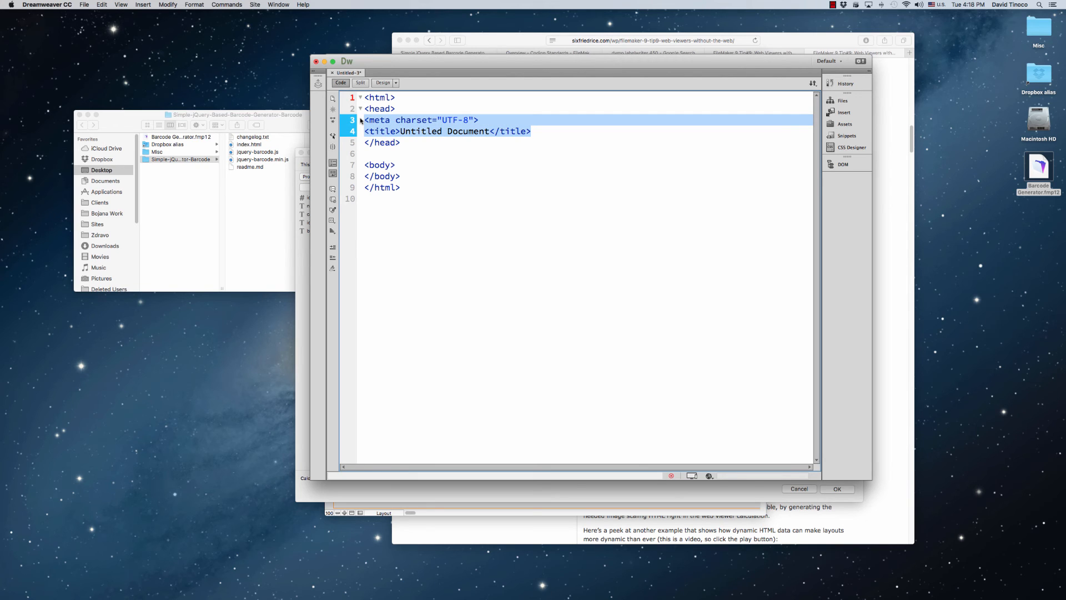
{"action": "key", "text": "BackSpace"}
{"action": "key", "text": "BackSpace"}
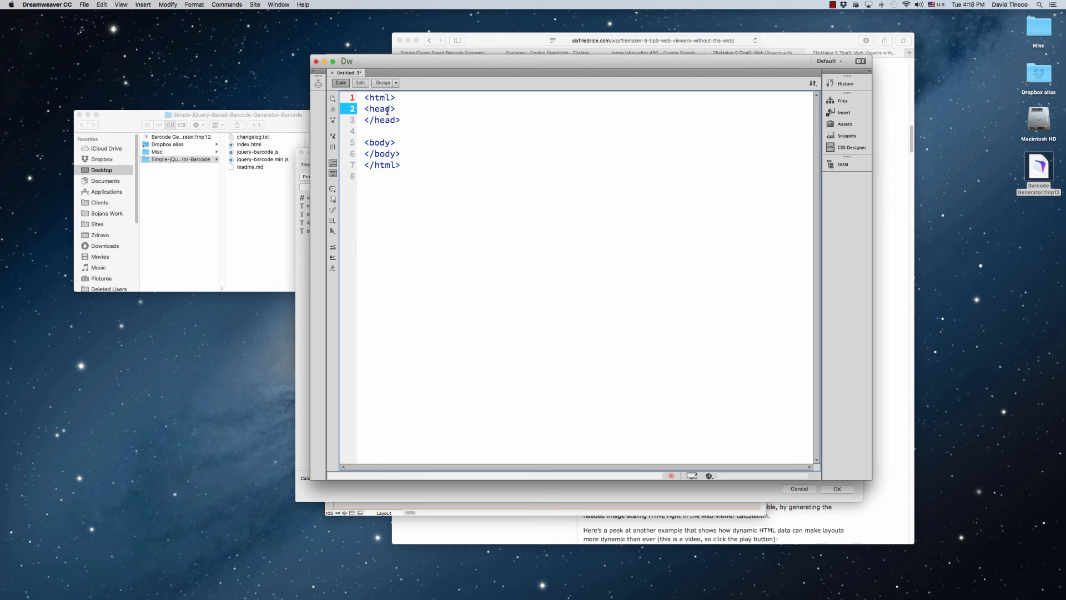
Add a div element with id='barcode' and its closing tag inside the body
{"action": "left_click", "coordinate": [407, 143]}
{"action": "left_click", "coordinate": [416, 108]}
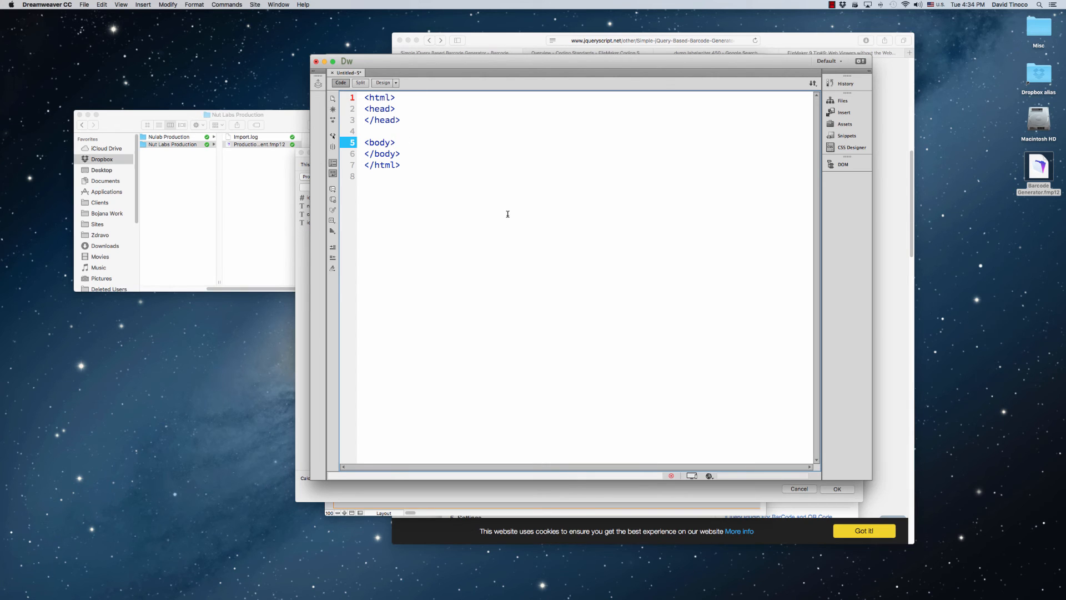
{"action": "key", "text": "Return"}
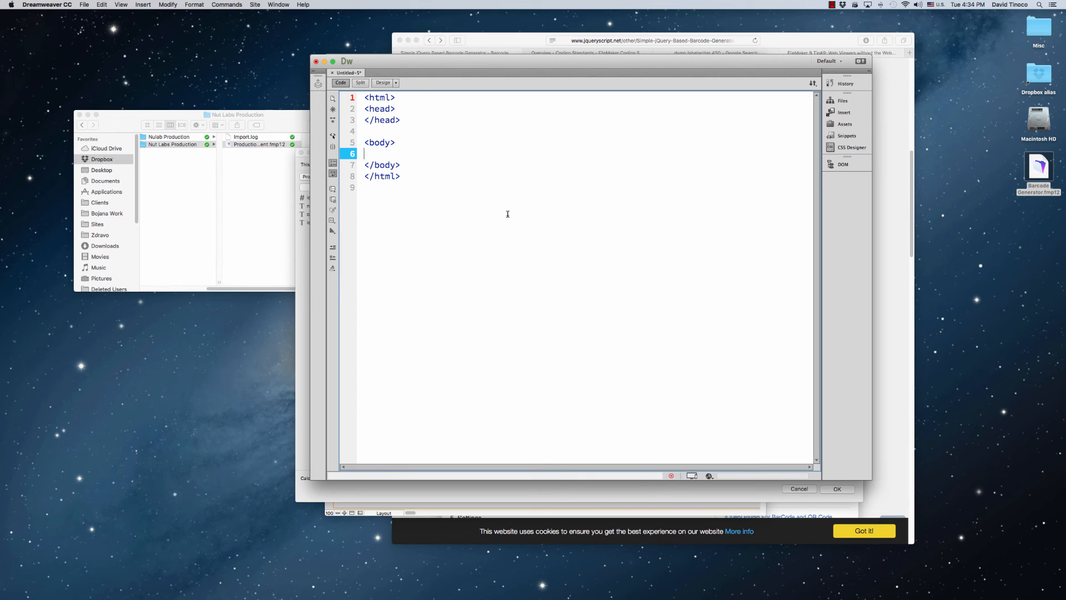
{"action": "type", "text": "<div id=\"\""}
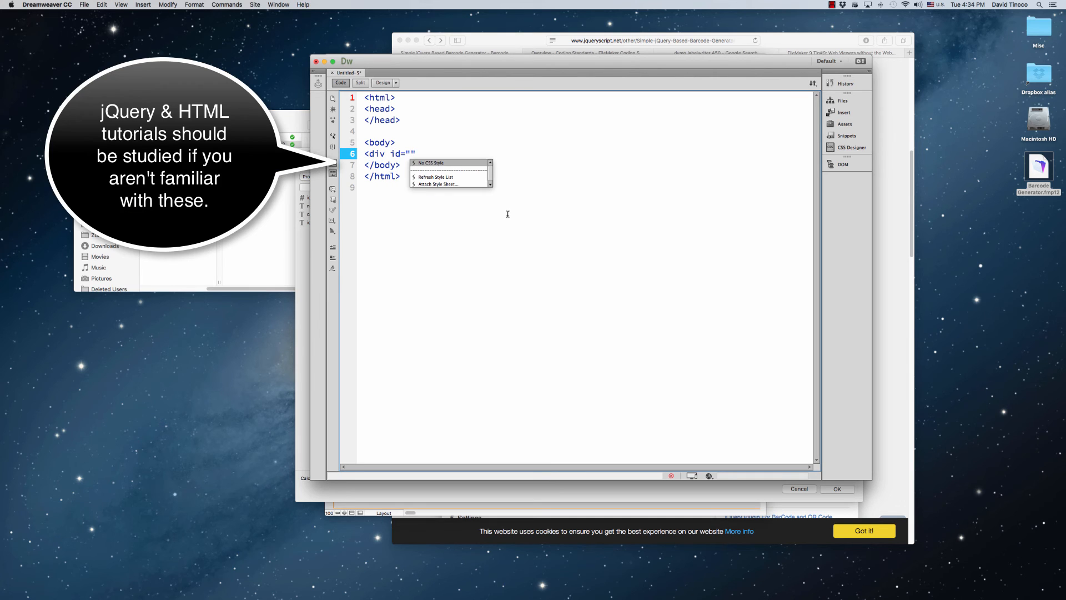
{"action": "key", "text": "Right"}
{"action": "key", "text": "BackSpace"}
{"action": "key", "text": "BackSpace"}
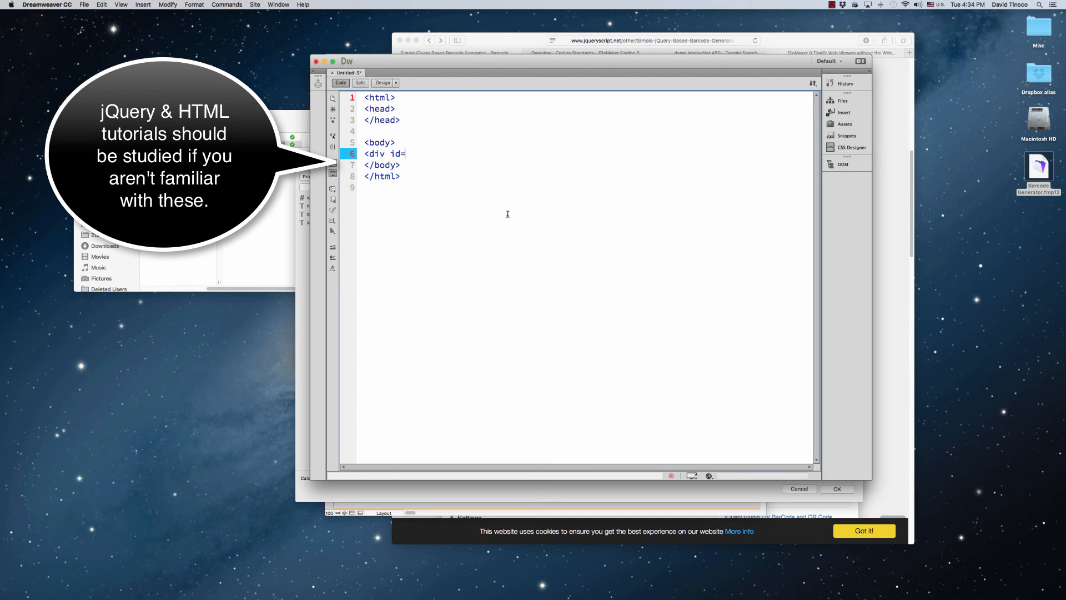
{"action": "type", "text": "''"}
{"action": "type", "text": "barcode"}
{"action": "type", "text": ">"}
{"action": "key", "text": "Return"}
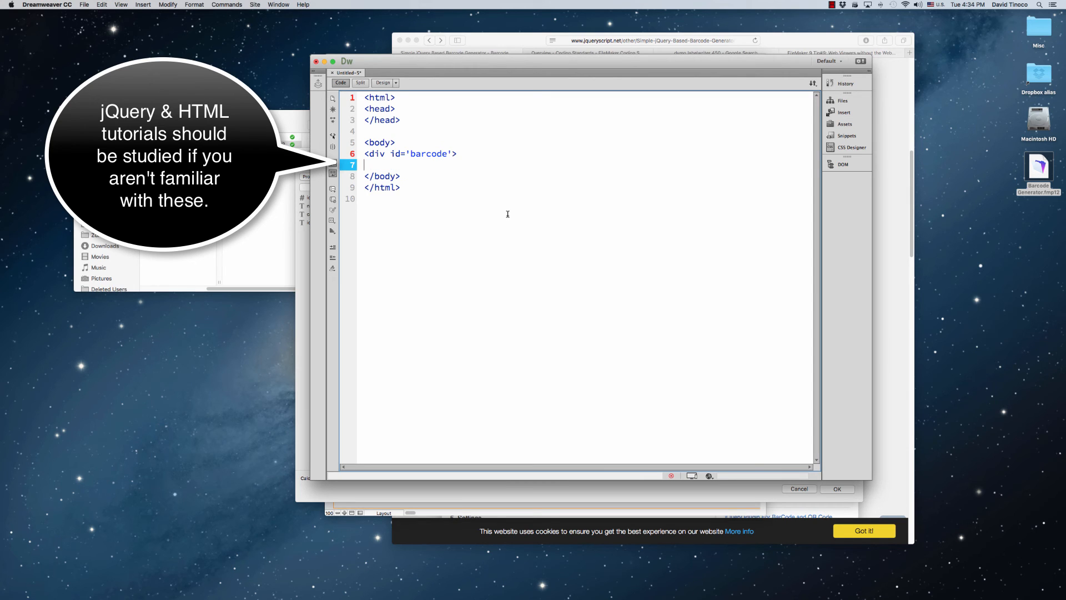
{"action": "type", "text": "</div>"}
{"action": "key", "text": "Return"}
Below the div, add an empty script element with language='javascript' and its closing tag
{"action": "type", "text": "<scr"}
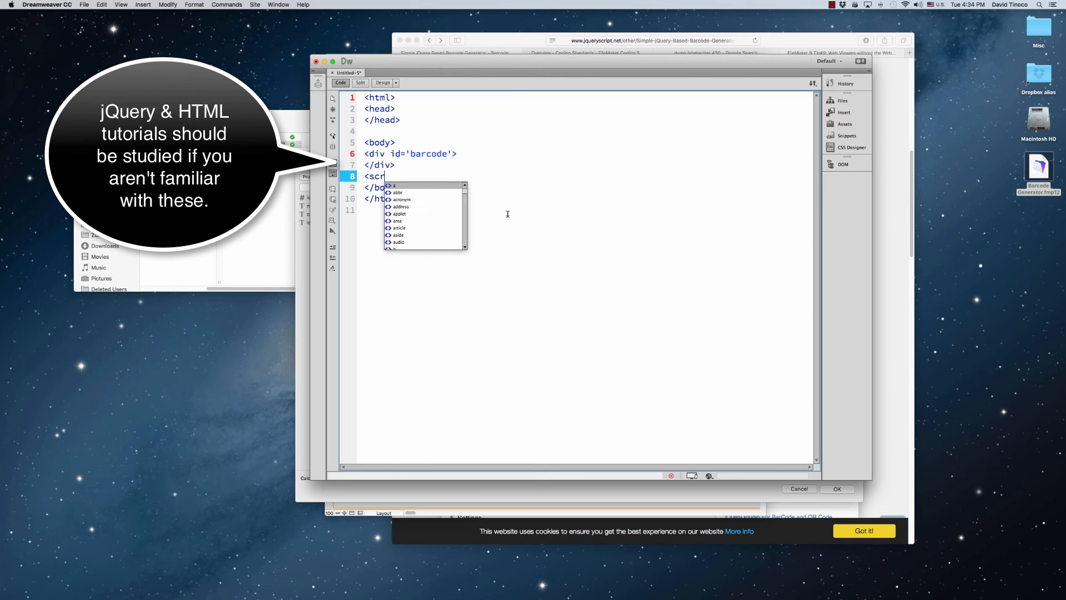
{"action": "type", "text": "ipt language='"}
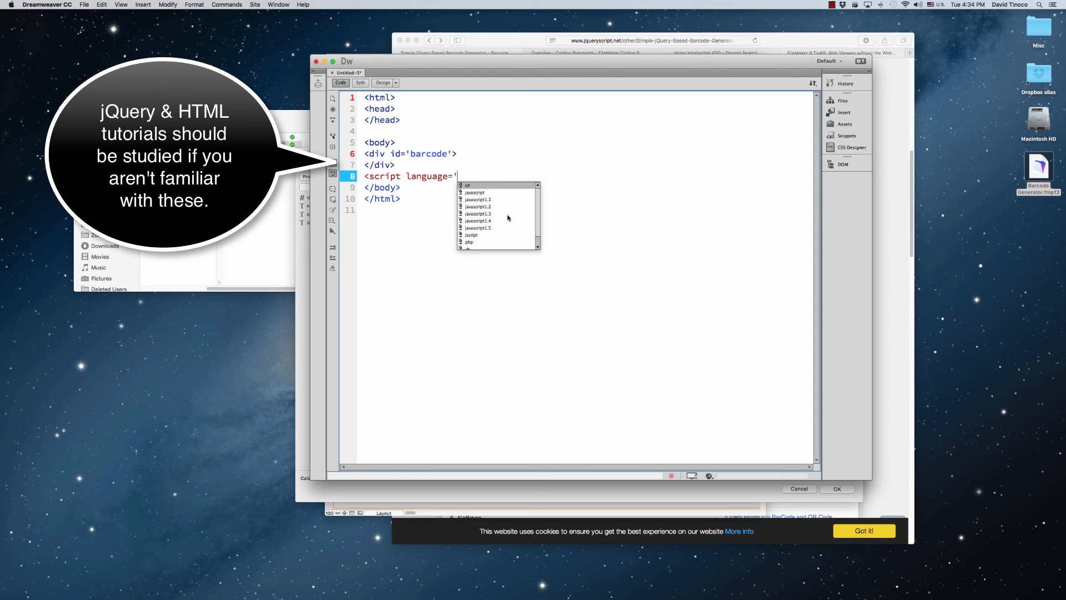
{"action": "key", "text": "Escape"}
{"action": "type", "text": "javascrip"}
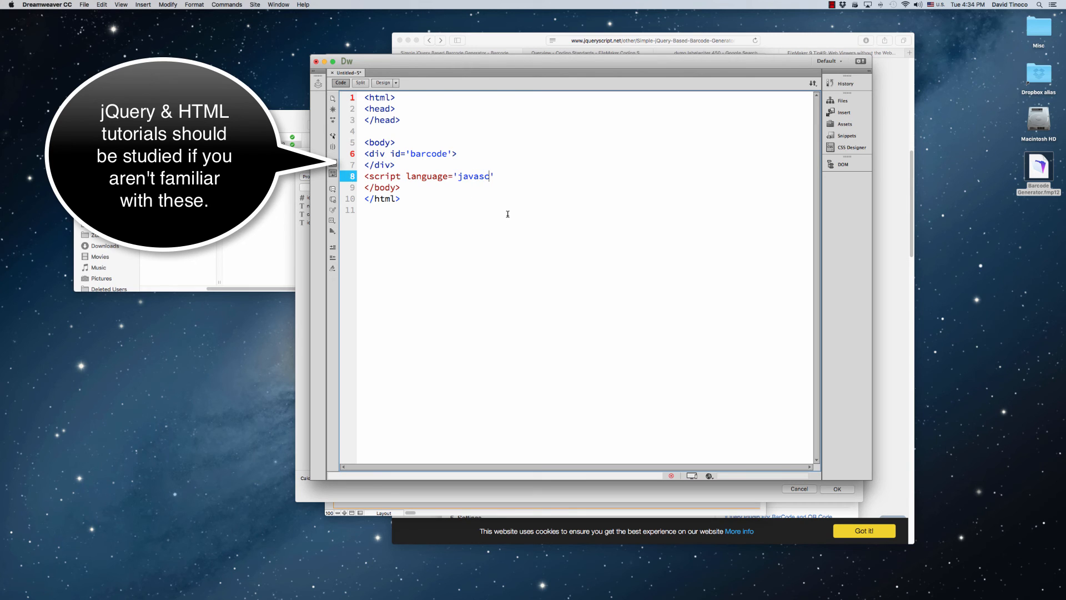
{"action": "type", "text": "t'>"}
{"action": "key", "text": "Return"}
{"action": "key", "text": "Return"}
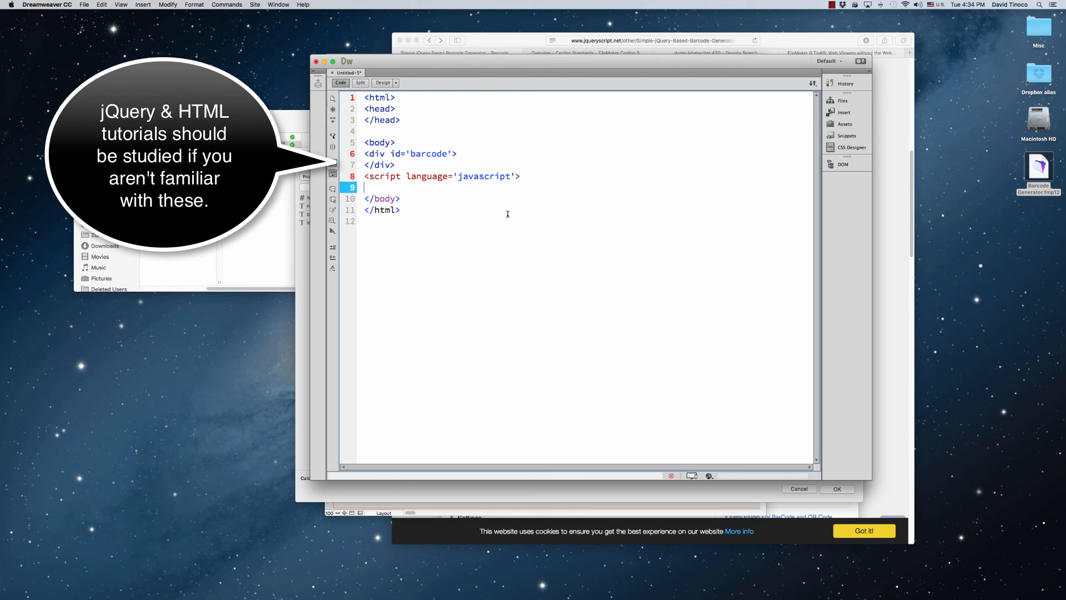
{"action": "type", "text": "</script>"}
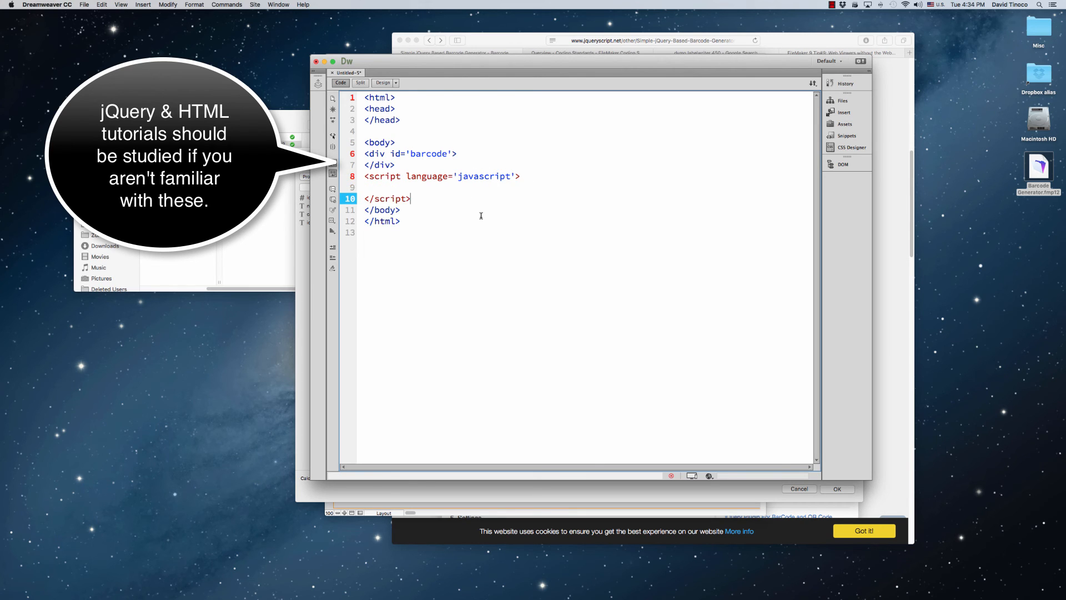
Copy the whole HTML skeleton into FileMaker's web viewer calculation, between the quotes after the data prefix
{"action": "left_click_drag", "start_coordinate": [478, 230], "coordinate": [356, 96]}
{"action": "key", "text": "super+c"}
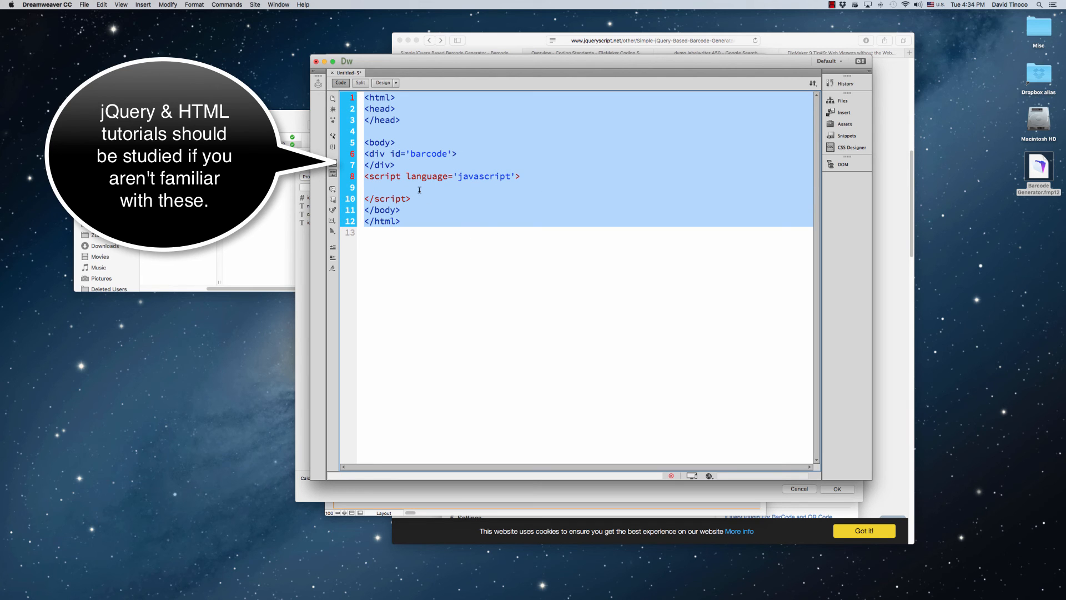
{"action": "key", "text": "super+Tab"}
{"action": "key", "text": "super+Tab"}
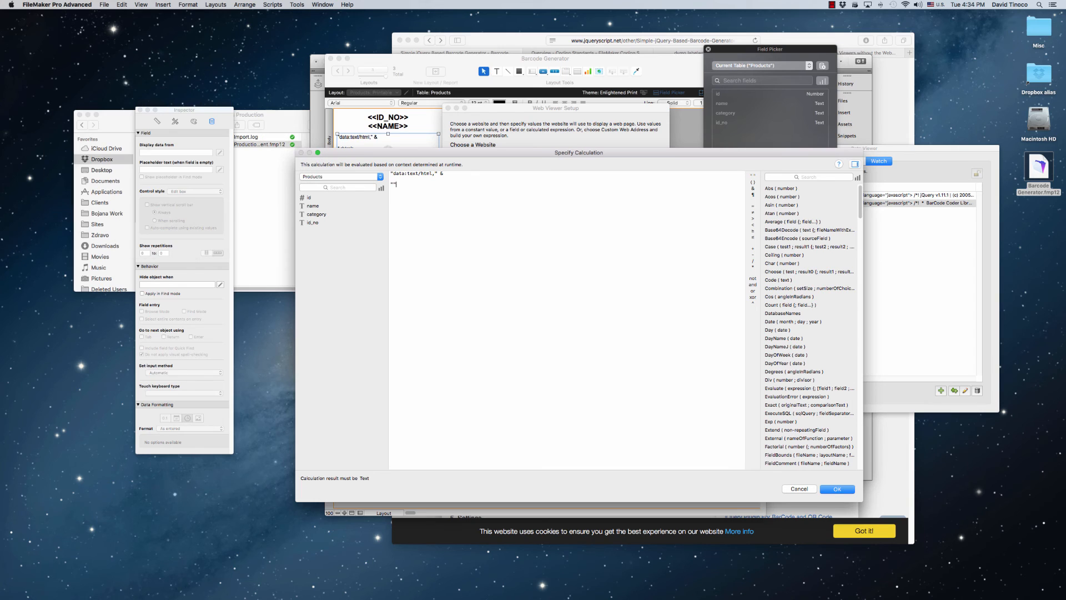
{"action": "key", "text": "super+v"}
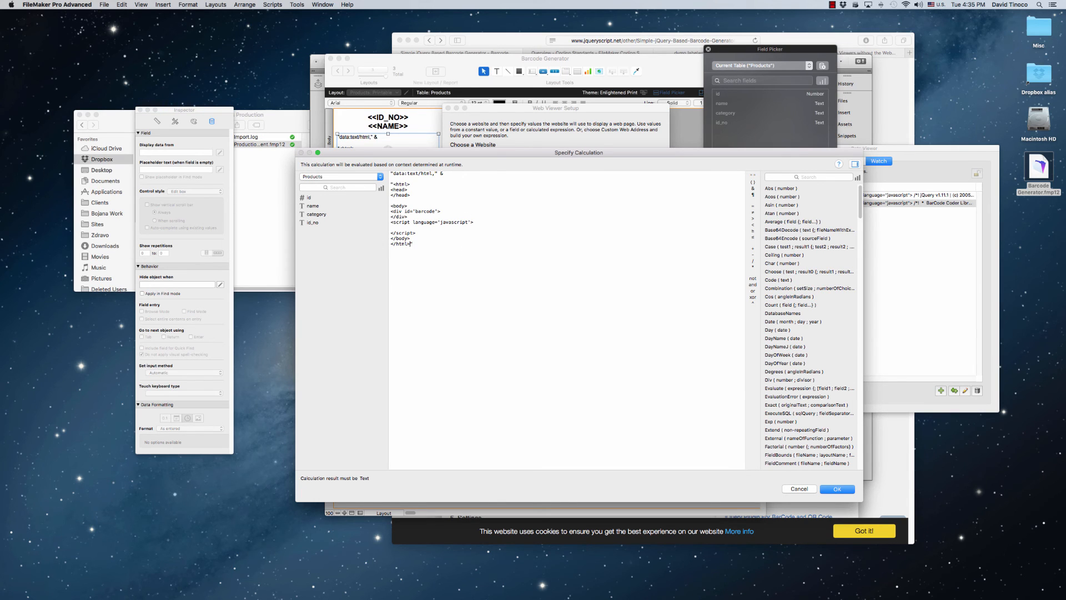
Inside the head element, concatenate GLOBALS::JQUERYCODE_GLOBAL and GLOBALS::BARCODECODE_GLOBAL into the HTML string
{"action": "left_click", "coordinate": [419, 189]}
{"action": "key", "text": "Return"}
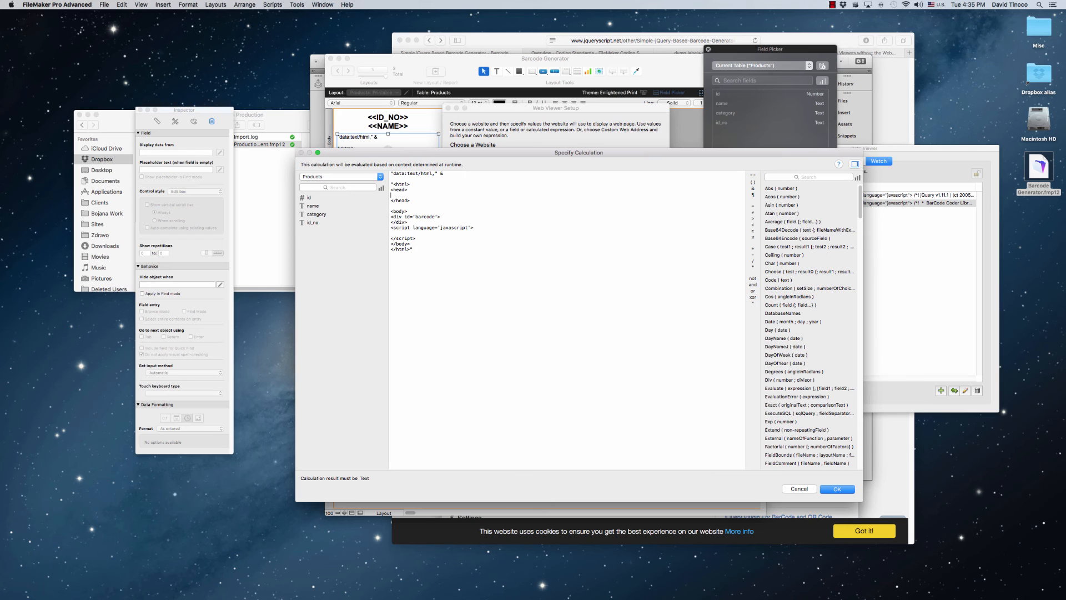
{"action": "left_click", "coordinate": [754, 174]}
{"action": "type", "text": "&  &"}
{"action": "left_click", "coordinate": [341, 177]}
{"action": "left_click", "coordinate": [340, 170]}
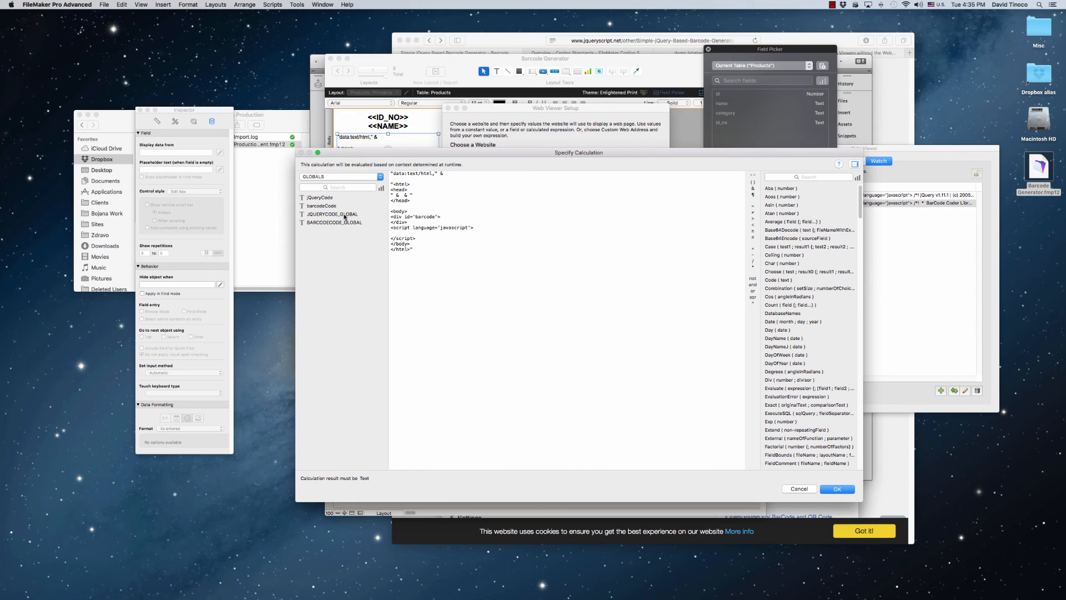
{"action": "double_click", "coordinate": [344, 214]}
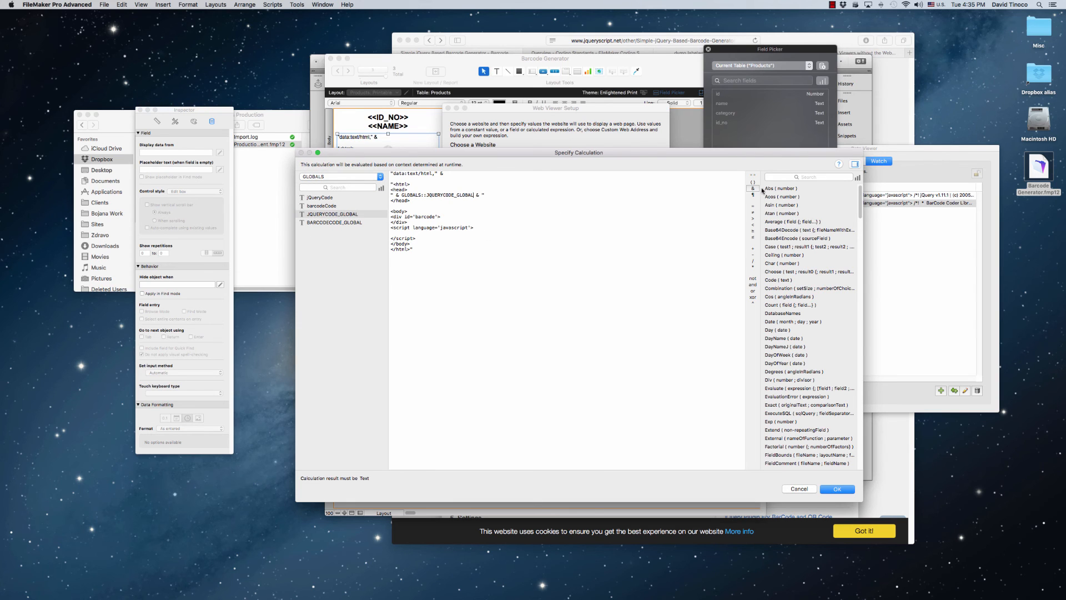
{"action": "double_click", "coordinate": [356, 222]}
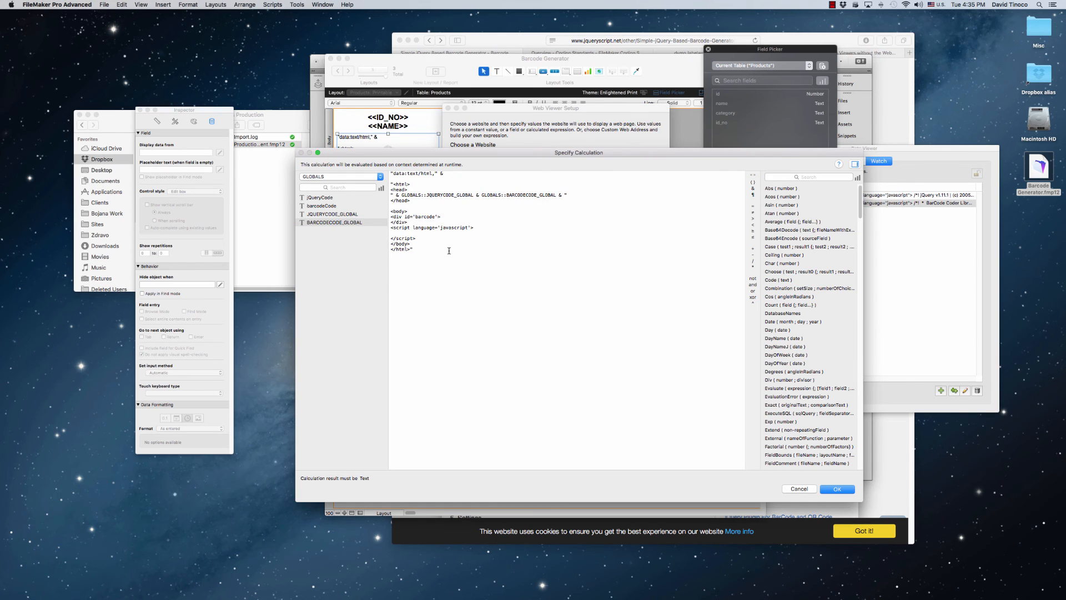
Switch to Safari and copy the "Generating a barcode" sample code from the jQueryScript.net Barcode page
{"action": "key", "text": "super+Tab"}
{"action": "key", "text": "super+Tab"}
{"action": "key", "text": "super+Tab"}
{"action": "key", "text": "super+Tab"}
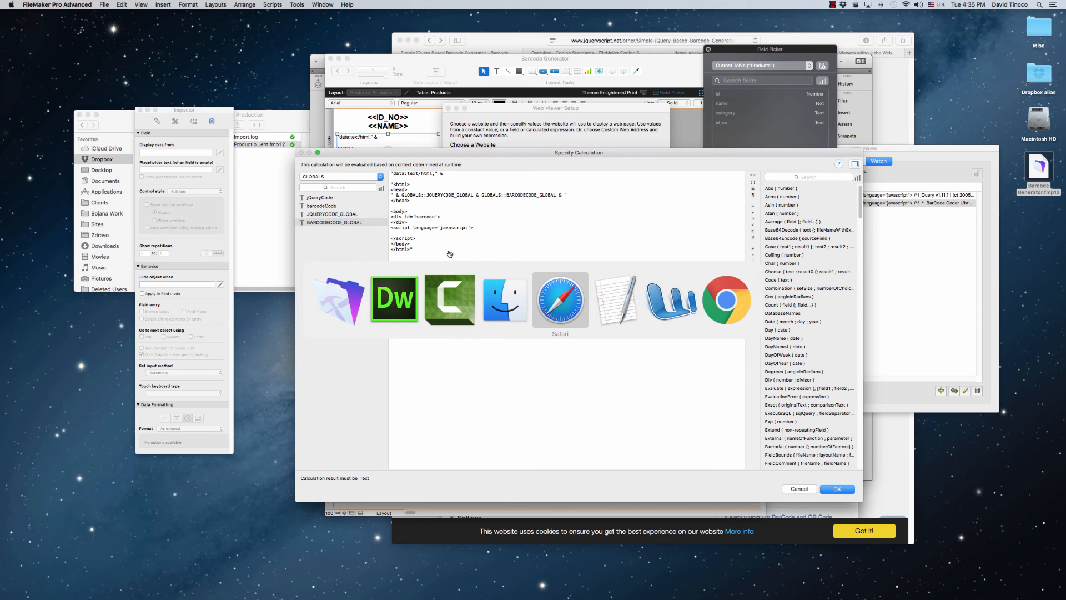
{"action": "scroll", "coordinate": [603, 120], "scroll_direction": "up", "scroll_amount": 8}
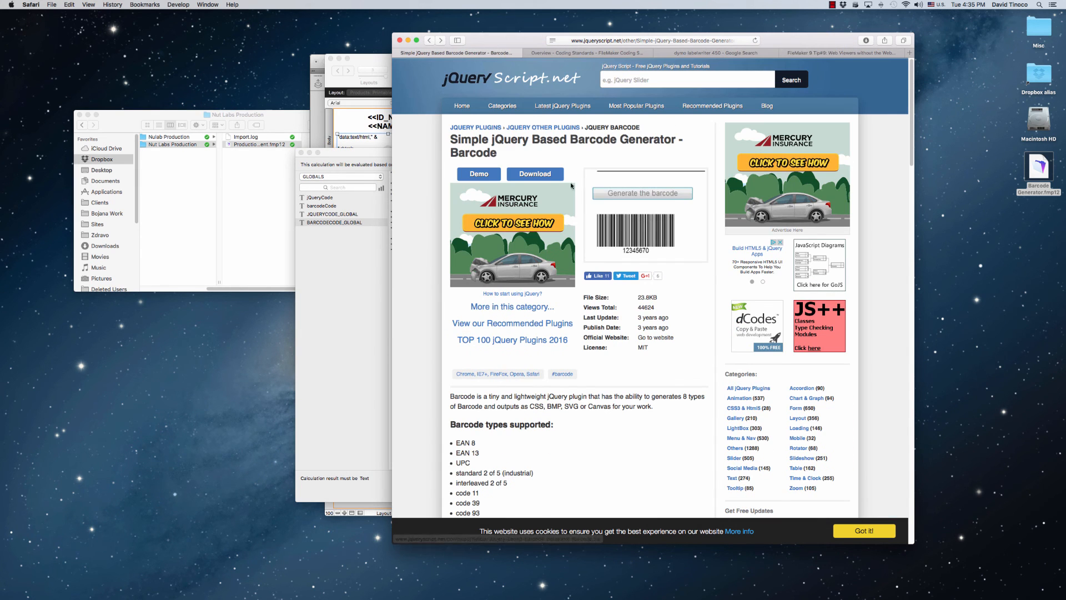
{"action": "scroll", "coordinate": [539, 243], "scroll_direction": "down", "scroll_amount": 9}
{"action": "scroll", "coordinate": [540, 242], "scroll_direction": "down", "scroll_amount": 2}
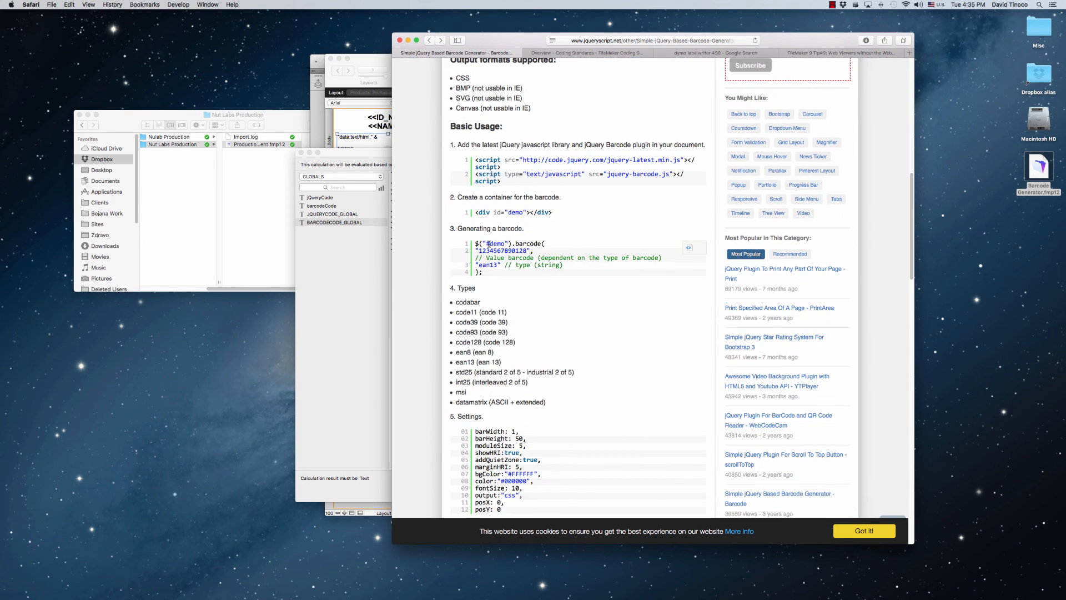
{"action": "left_click", "coordinate": [689, 248]}
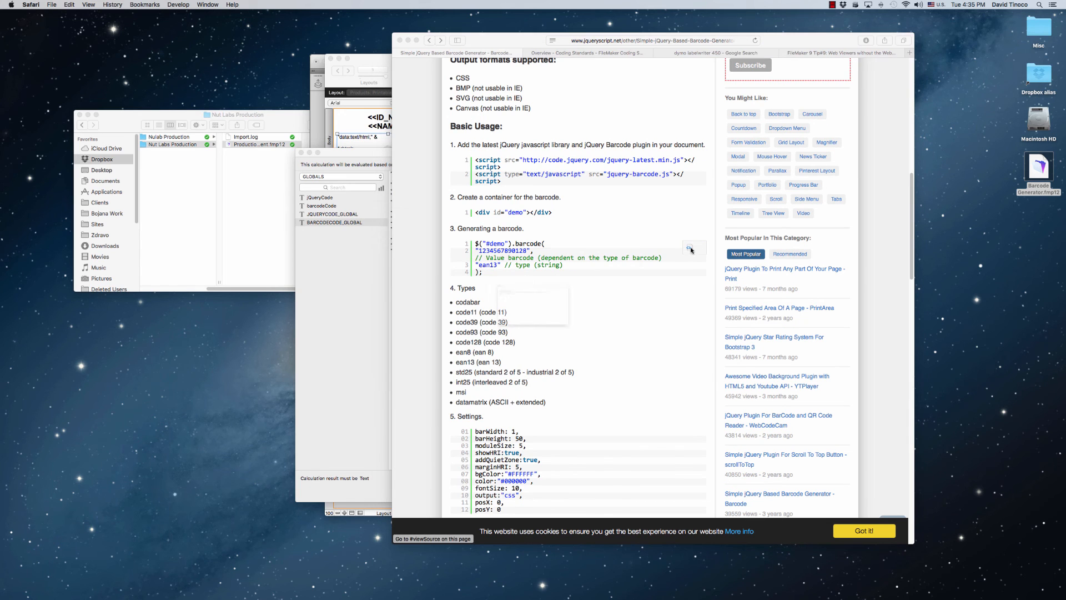
{"action": "left_click_drag", "start_coordinate": [467, 278], "coordinate": [376, 246]}
{"action": "key", "text": "super+c"}
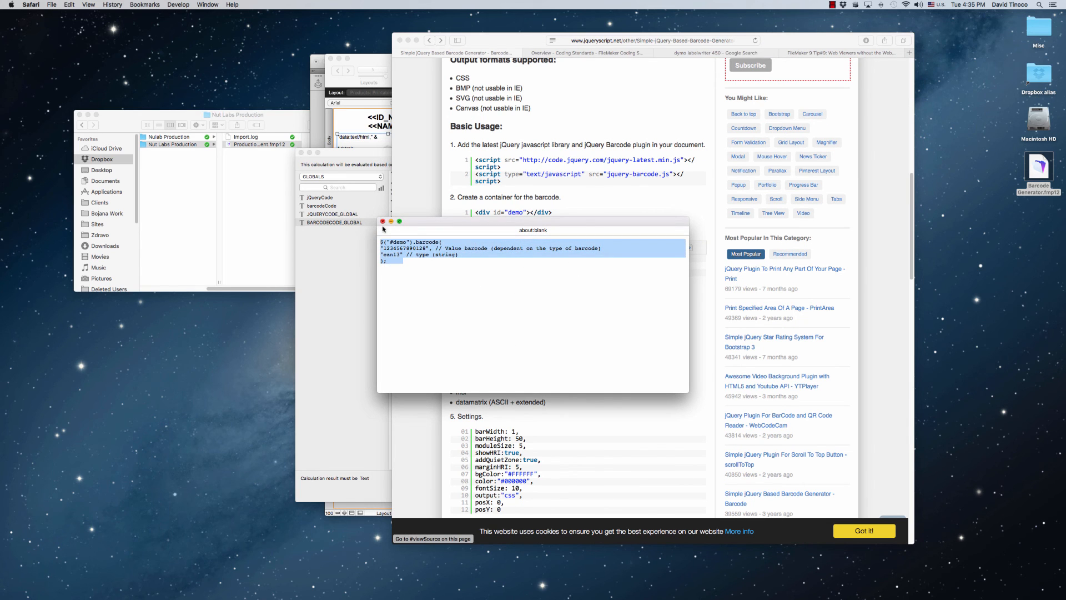
{"action": "left_click", "coordinate": [382, 221]}
Return to FileMaker and paste the sample barcode code inside the calculation's script element
{"action": "key", "text": "super+Tab"}
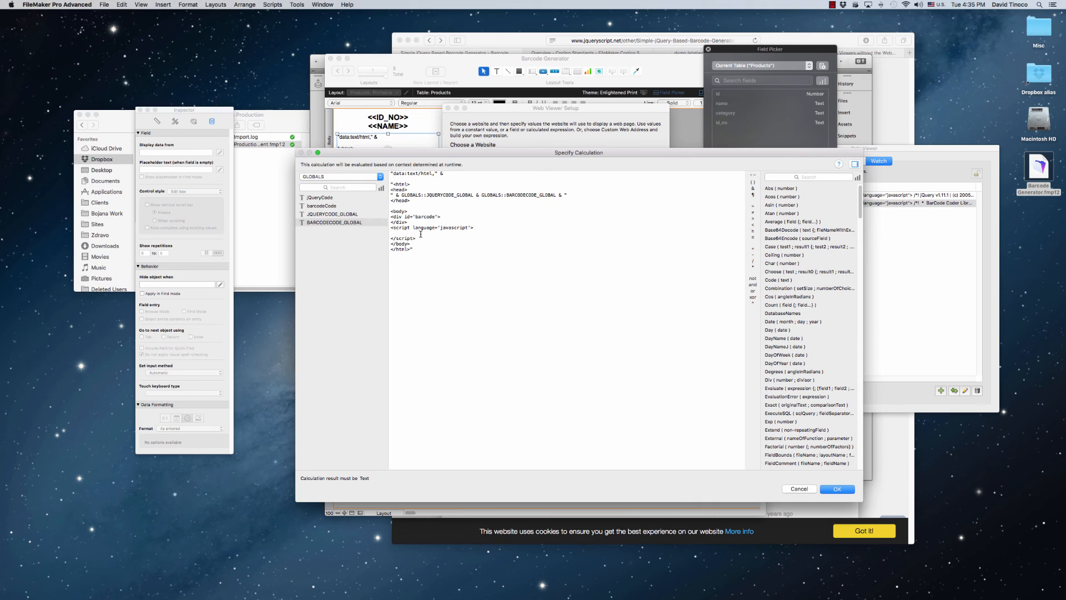
{"action": "left_click", "coordinate": [427, 233]}
{"action": "key", "text": "super+v"}
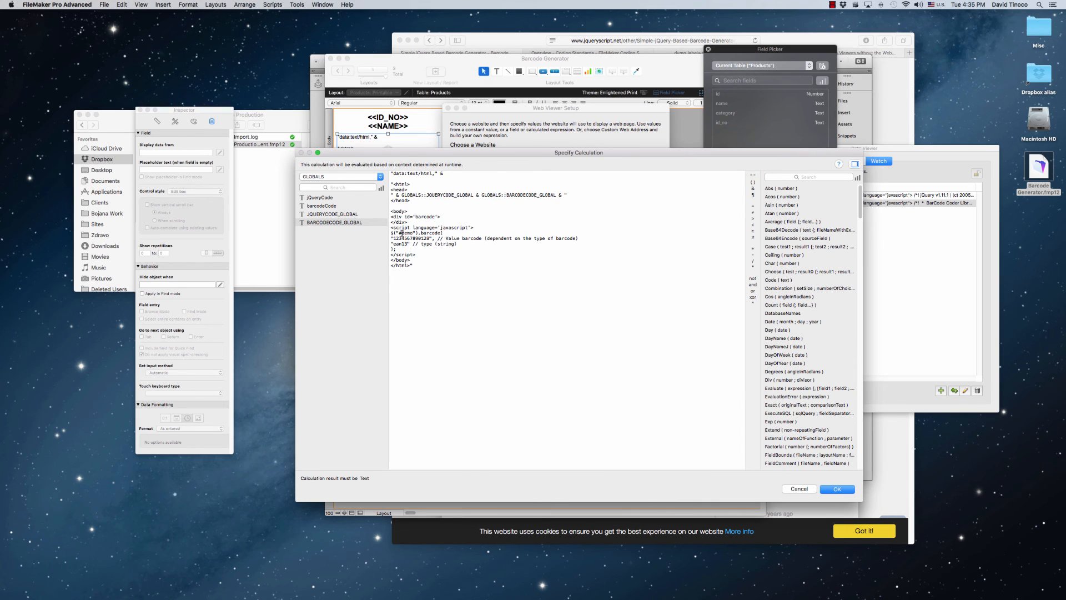
Replace the double quotes around the selector, value and type in the pasted code with single quotes
{"action": "left_click", "coordinate": [397, 233]}
{"action": "key", "text": "BackSpace"}
{"action": "type", "text": "'"}
{"action": "key", "text": "BackSpace"}
{"action": "type", "text": "'"}
{"action": "key", "text": "BackSpace"}
{"action": "type", "text": "'"}
Remove both comments from the barcode call, join the value and type onto one line, and set the type to code128
{"action": "left_click_drag", "start_coordinate": [581, 242], "coordinate": [491, 240]}
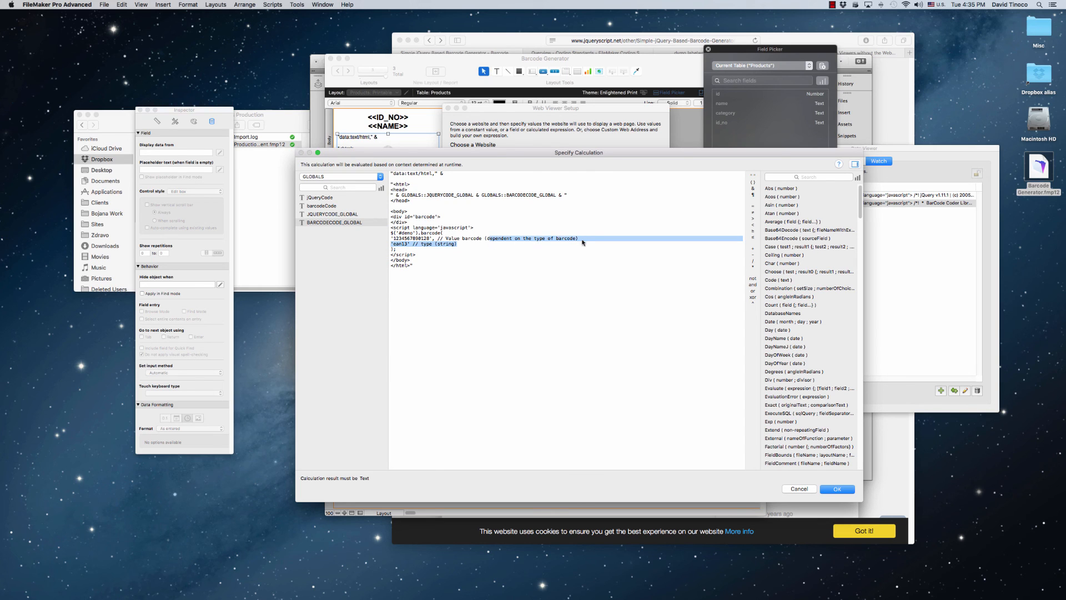
{"action": "left_click_drag", "start_coordinate": [583, 238], "coordinate": [437, 238]}
{"action": "key", "text": "BackSpace"}
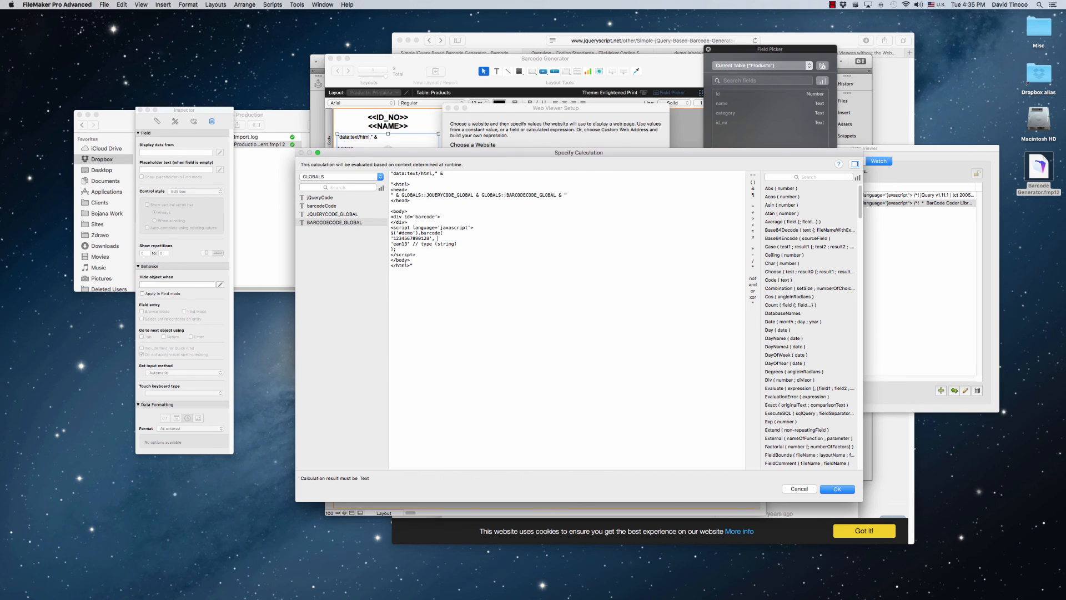
{"action": "key", "text": "Delete"}
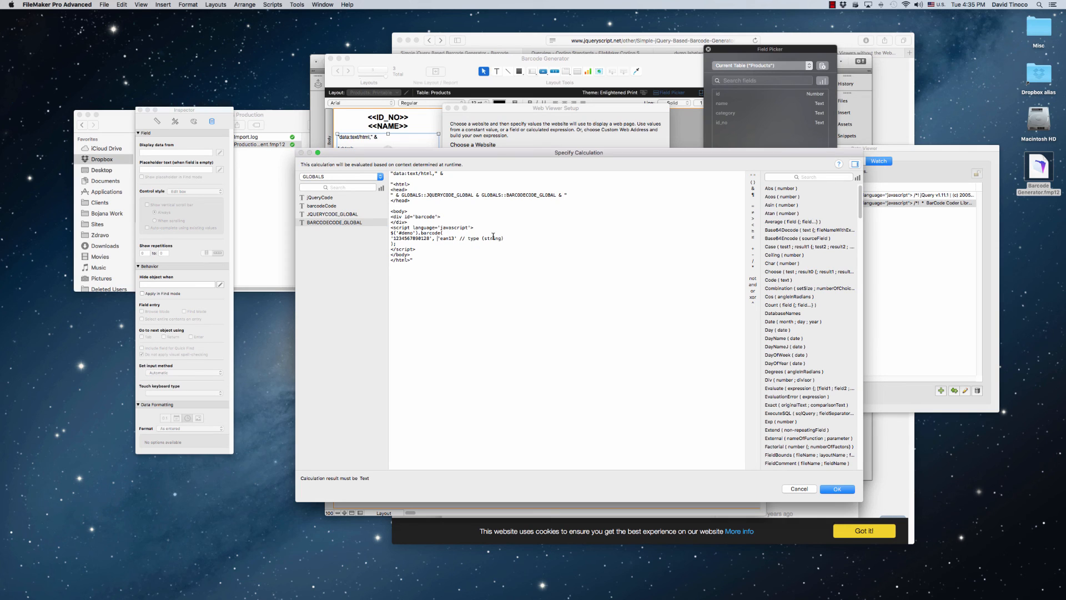
{"action": "left_click_drag", "start_coordinate": [504, 238], "coordinate": [457, 238]}
{"action": "key", "text": "BackSpace"}
{"action": "double_click", "coordinate": [452, 240]}
{"action": "type", "text": "code128"}
Replace the hard-coded number in the barcode call with the Products::id_no field, concatenated between the quoted strings
{"action": "double_click", "coordinate": [416, 239]}
{"action": "key", "text": "BackSpace"}
{"action": "type", "text": "\"\" &  &"}
{"action": "left_click", "coordinate": [319, 176]}
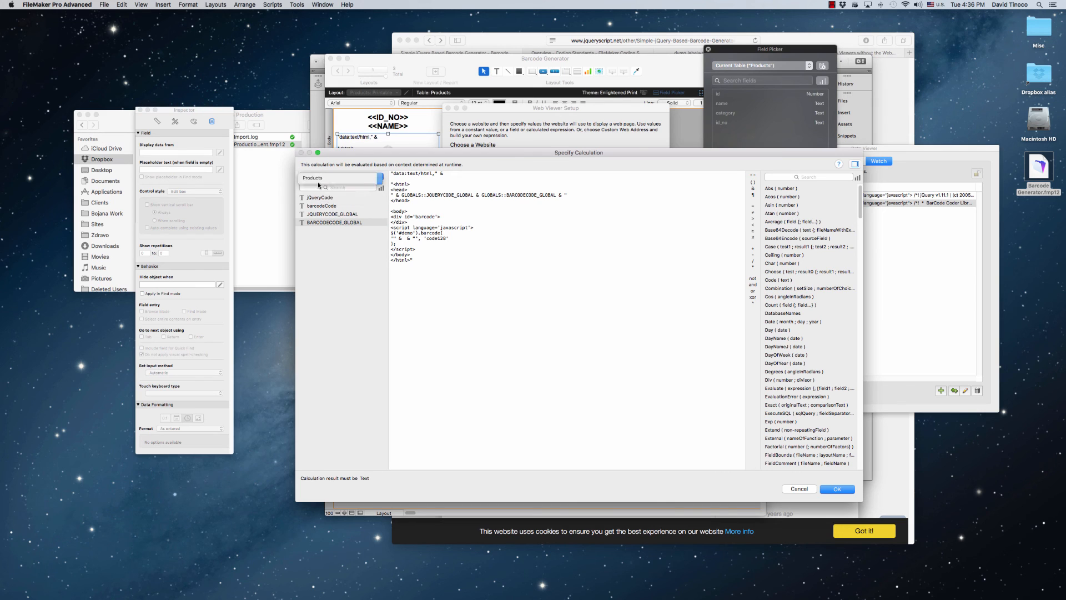
{"action": "left_click", "coordinate": [318, 178]}
{"action": "double_click", "coordinate": [312, 222]}
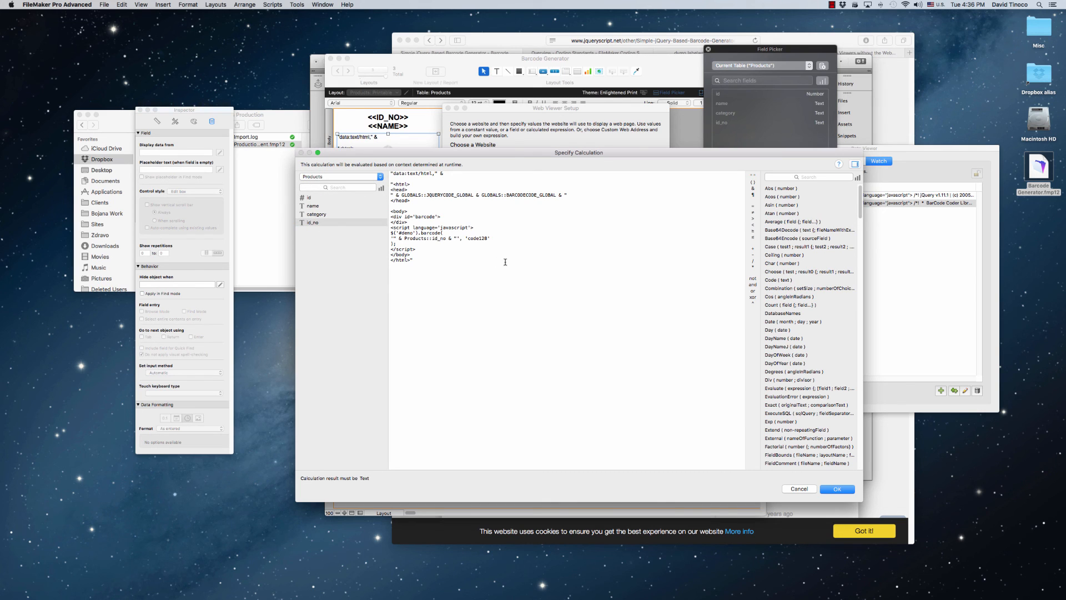
Change the barcode call's selector from demo to barcode so it matches the div id, and accept the calculation
{"action": "double_click", "coordinate": [410, 233]}
{"action": "key", "text": "BackSpace"}
{"action": "type", "text": "barcode"}
{"action": "left_click_drag", "start_coordinate": [421, 222], "coordinate": [391, 214]}
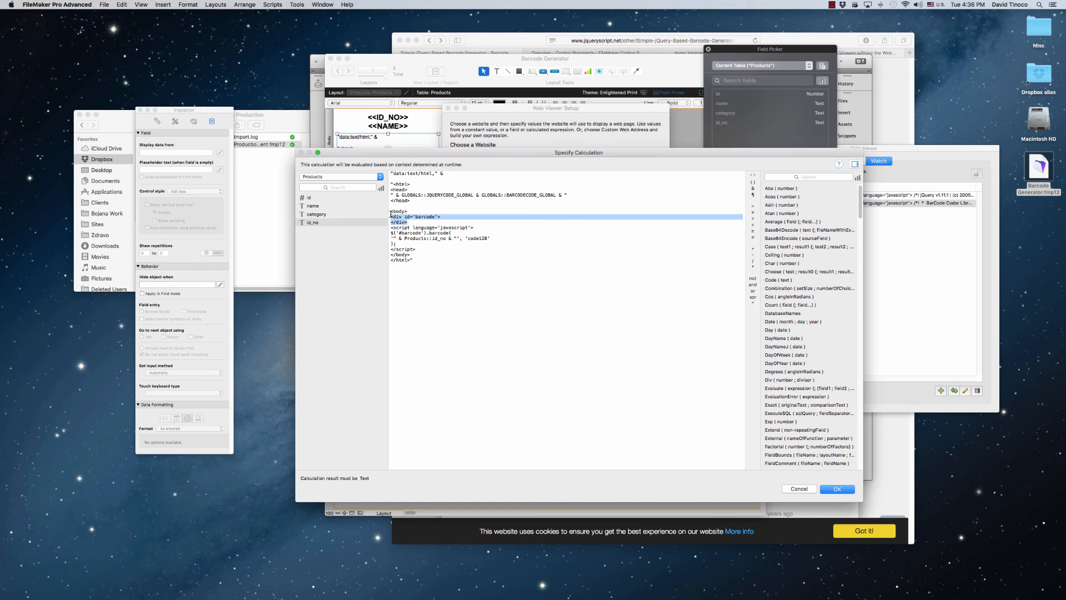
{"action": "left_click", "coordinate": [472, 262]}
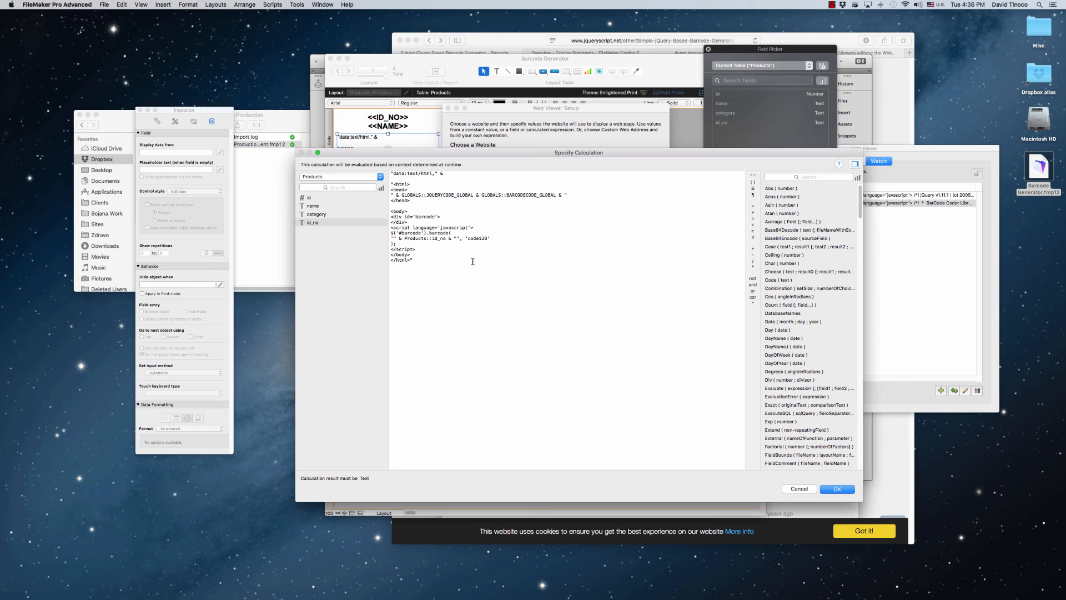
{"action": "left_click", "coordinate": [842, 488]}
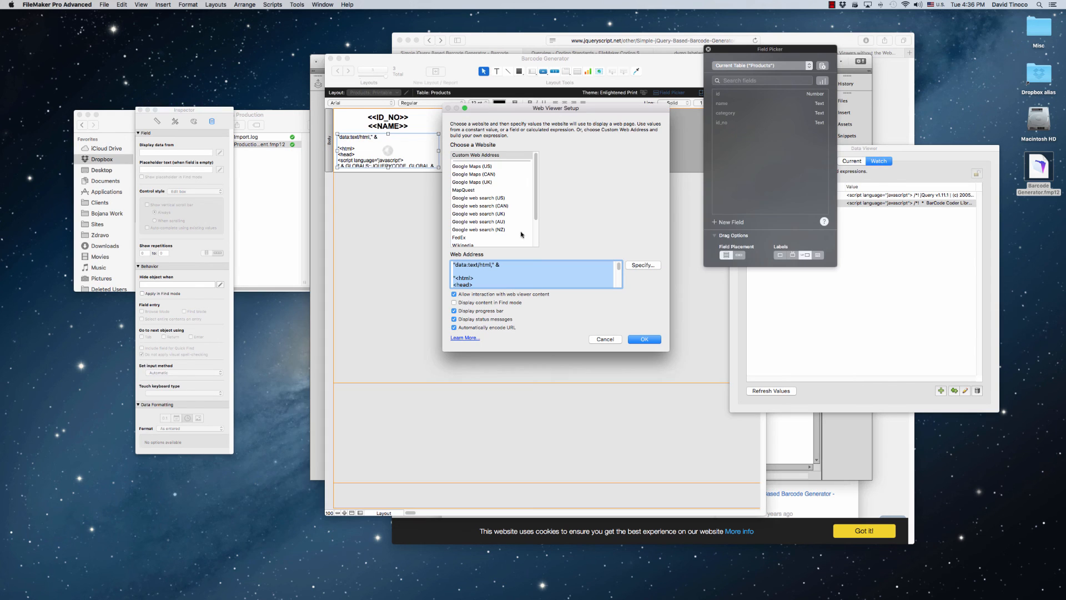
Disable the web viewer's content interaction, progress bar, status messages and automatic URL encoding, and show the label in Browse mode
{"action": "left_click", "coordinate": [454, 294]}
{"action": "left_click", "coordinate": [454, 311]}
{"action": "left_click", "coordinate": [454, 319]}
{"action": "left_click", "coordinate": [454, 327]}
{"action": "left_click", "coordinate": [655, 339]}
{"action": "left_click", "coordinate": [547, 255]}
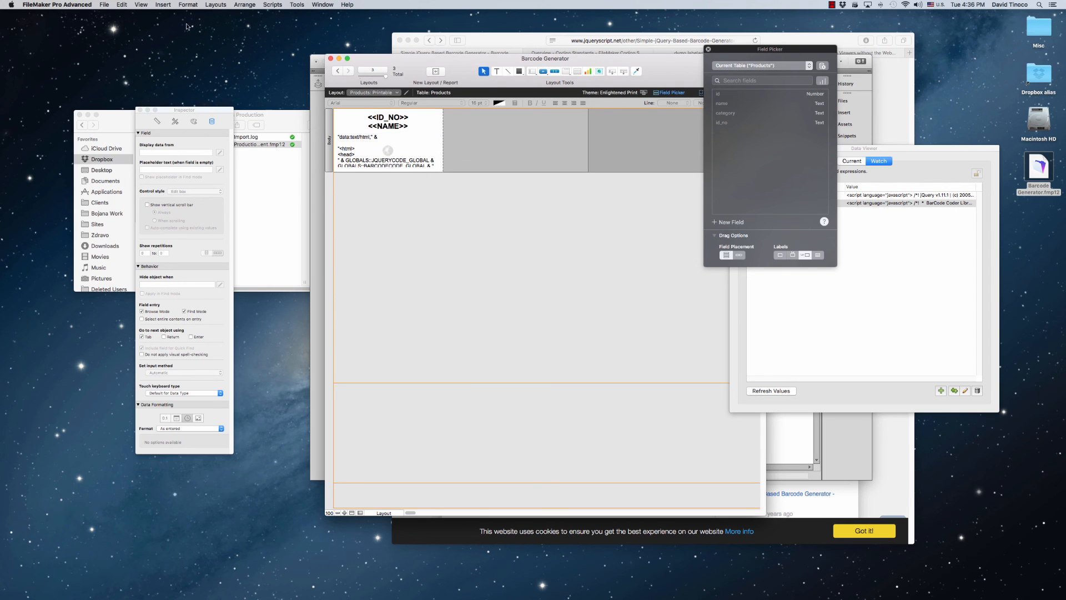
{"action": "left_click", "coordinate": [141, 5]}
{"action": "left_click", "coordinate": [158, 13]}
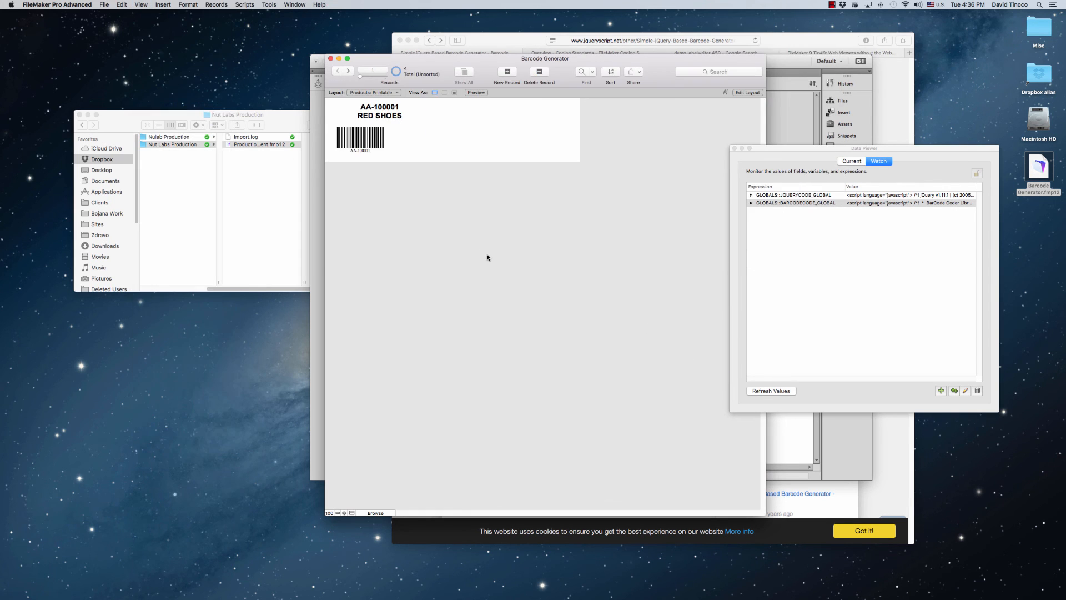
Step through all the product records to check each label's barcode, and return to the first record
{"action": "left_click", "coordinate": [349, 71]}
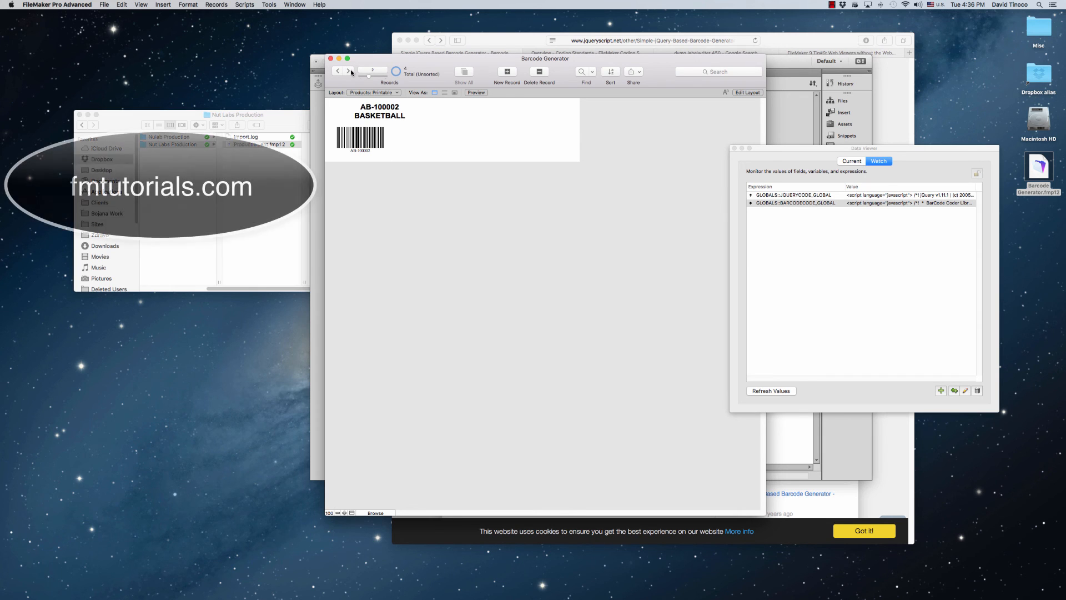
{"action": "left_click", "coordinate": [350, 71]}
{"action": "left_click", "coordinate": [349, 72]}
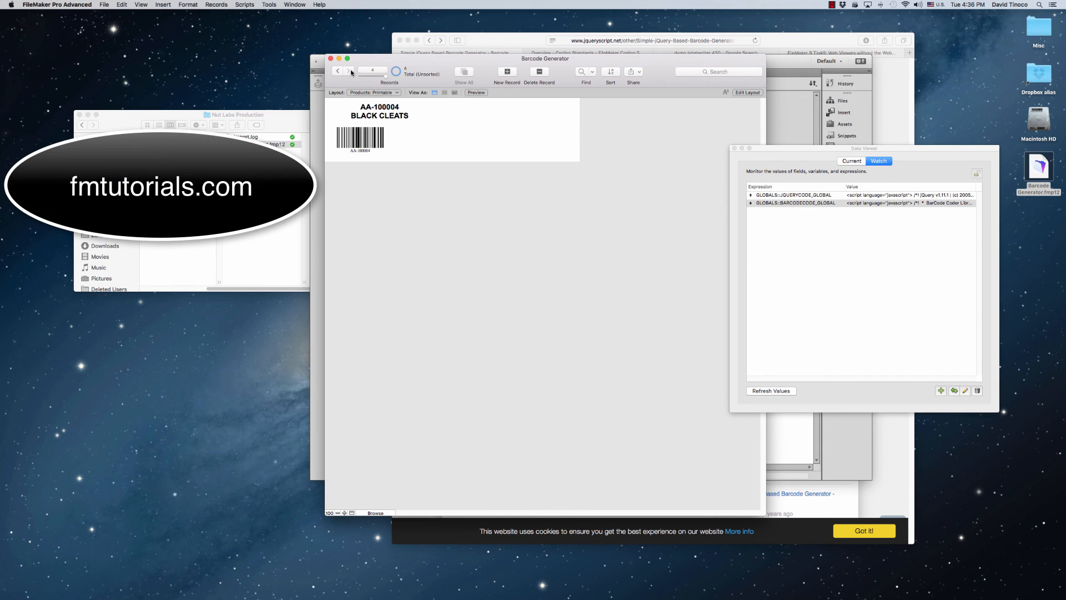
{"action": "left_click", "coordinate": [338, 71]}
{"action": "left_click", "coordinate": [338, 71]}
{"action": "left_click", "coordinate": [339, 71]}
{"action": "key", "text": "space"}
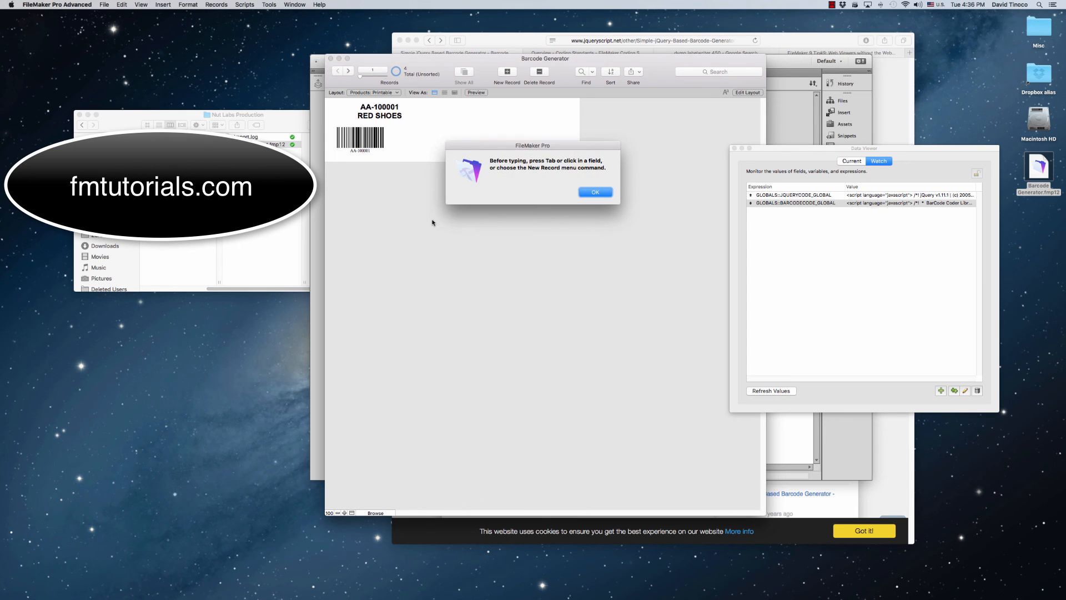
{"action": "key", "text": "Return"}
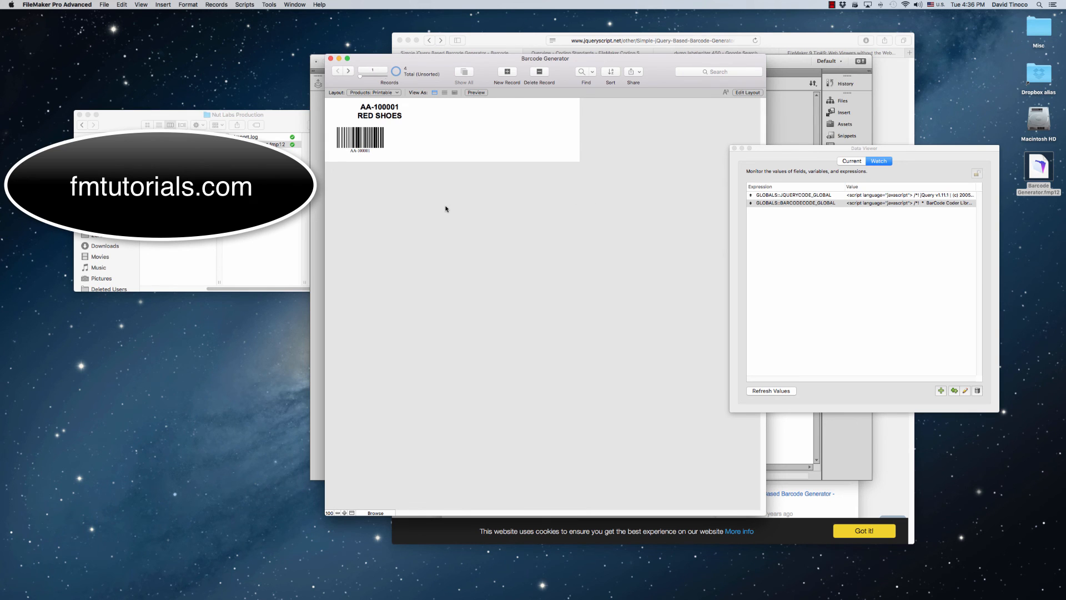
In Layout mode, move the web viewer's left edge inward to shift the barcode under the product name, and check it in Browse mode
{"action": "key", "text": "super+l"}
{"action": "left_click", "coordinate": [413, 153]}
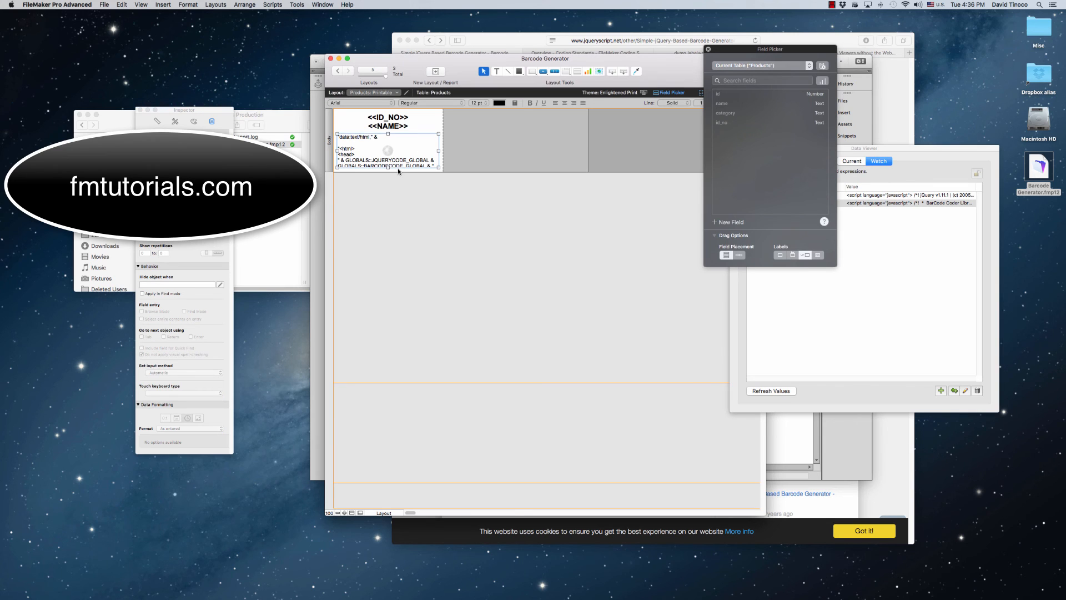
{"action": "left_click_drag", "start_coordinate": [336, 150], "coordinate": [347, 150]}
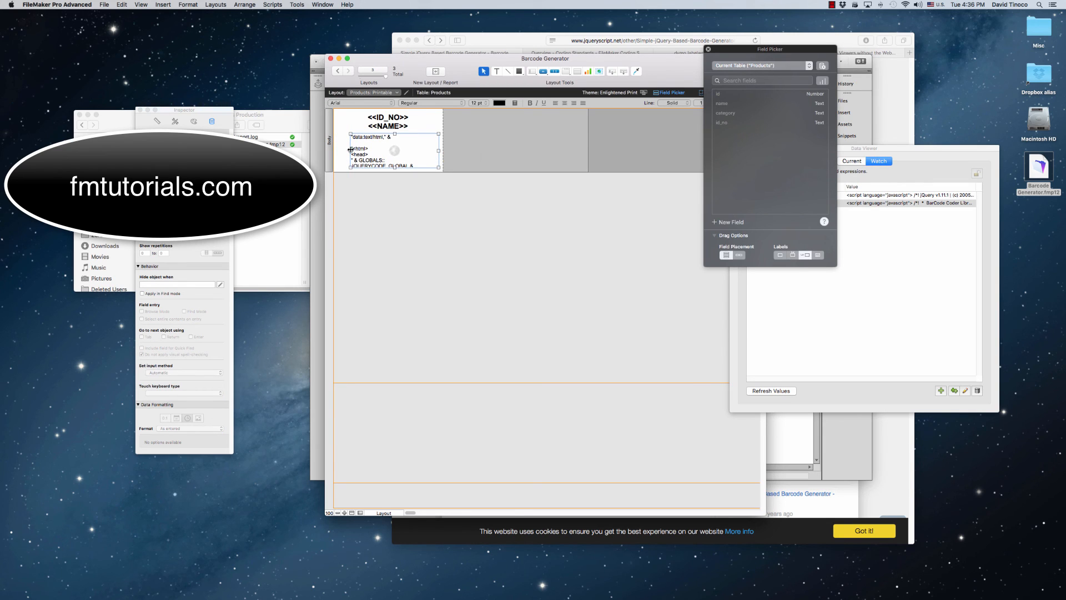
{"action": "left_click", "coordinate": [141, 4]}
{"action": "left_click", "coordinate": [156, 13]}
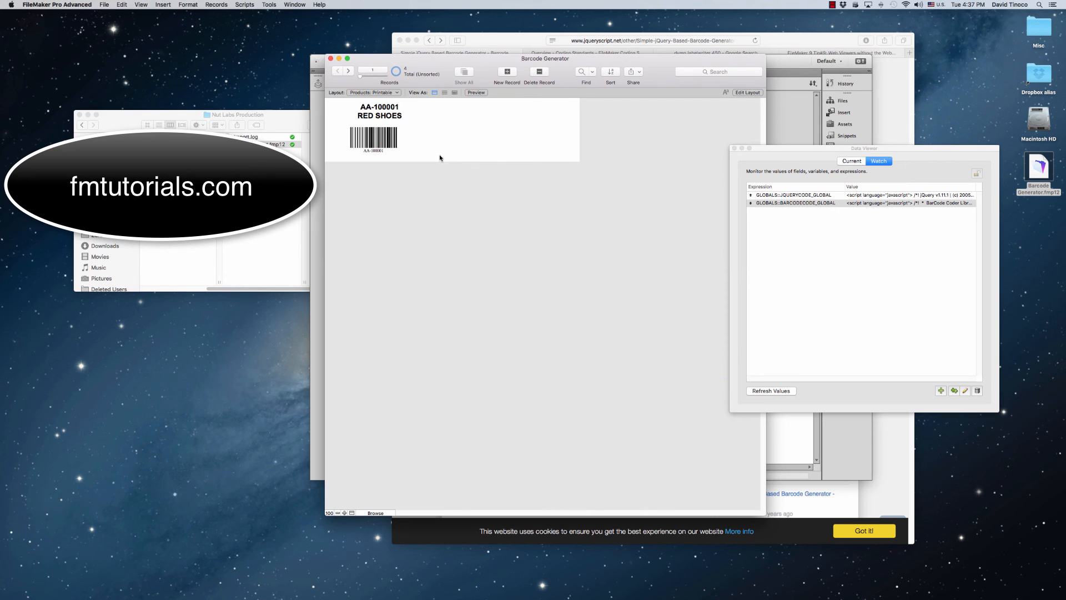
Fine-tune the web viewer's left edge in Layout mode until the barcode sits centred below the product name in Browse mode
{"action": "key", "text": "super+l"}
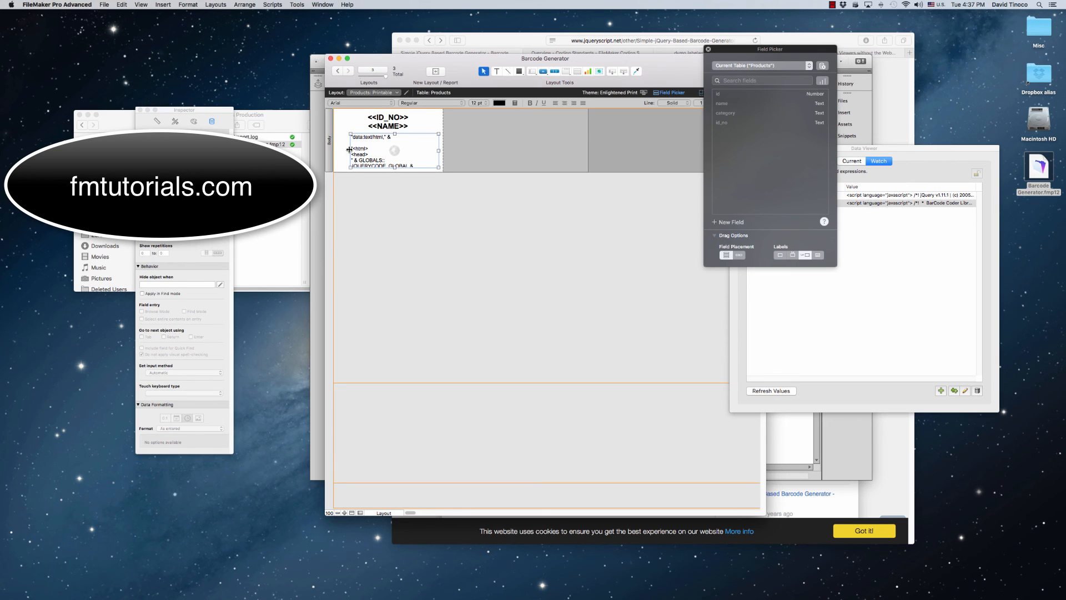
{"action": "key", "text": "super+b"}
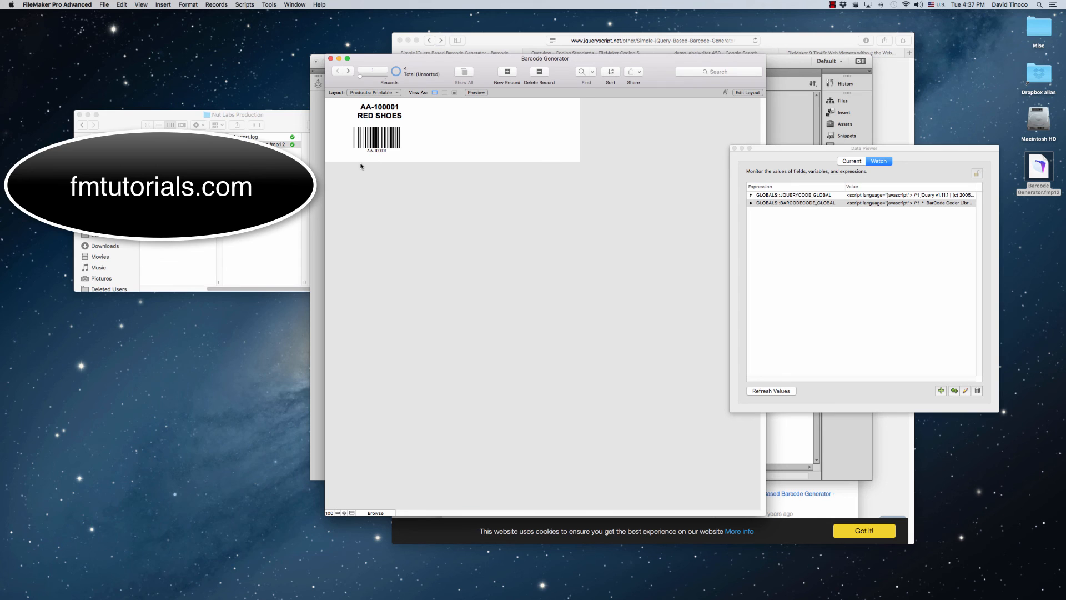
{"action": "key", "text": "super+l"}
{"action": "left_click", "coordinate": [356, 148]}
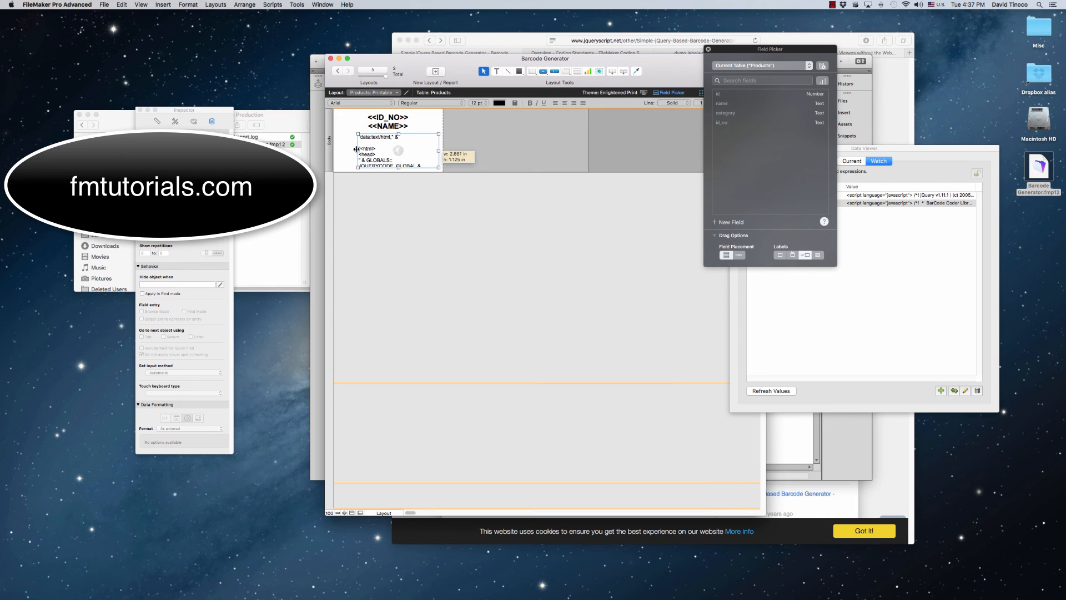
{"action": "key", "text": "super+b"}
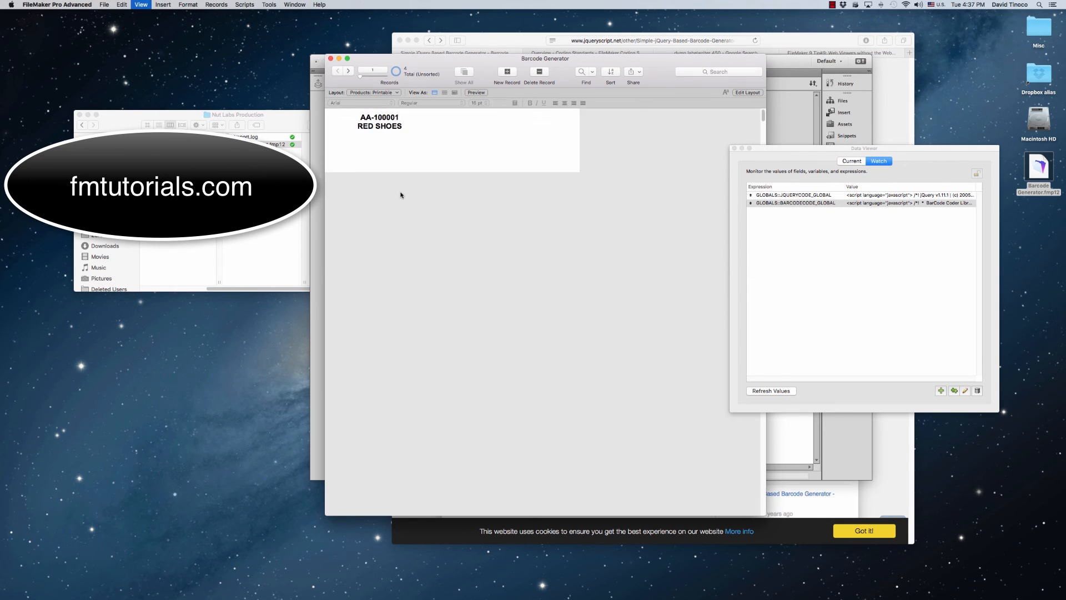
{"action": "key", "text": "super+l"}
{"action": "left_click", "coordinate": [355, 150]}
{"action": "key", "text": "super+b"}
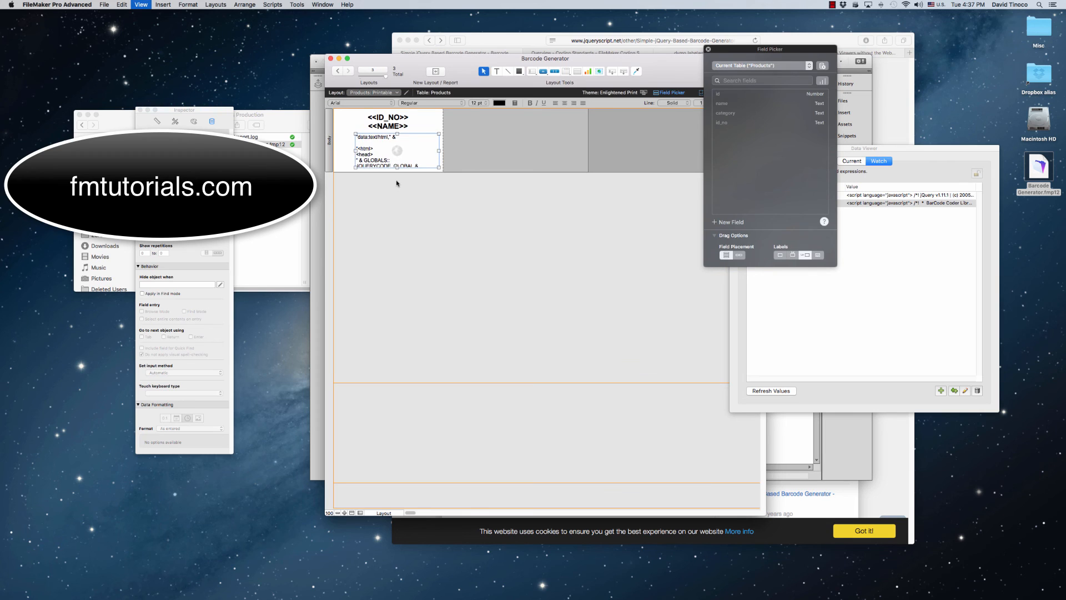
Review the realigned barcode on the other product records and go back to the first one
{"action": "left_click", "coordinate": [349, 71]}
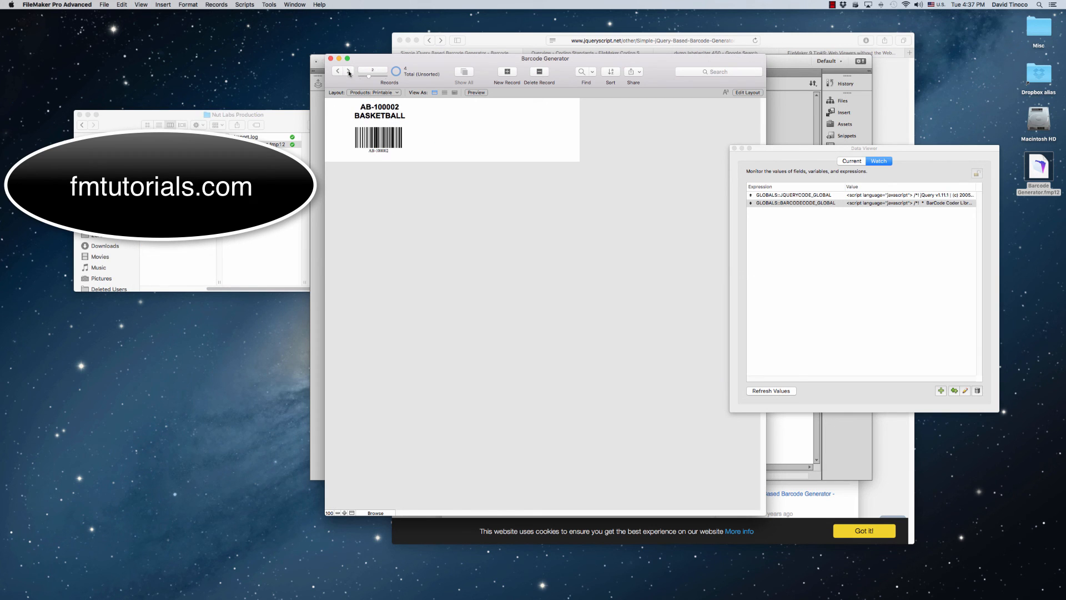
{"action": "double_click", "coordinate": [349, 71]}
{"action": "left_click", "coordinate": [338, 70]}
{"action": "key", "text": "super+u"}
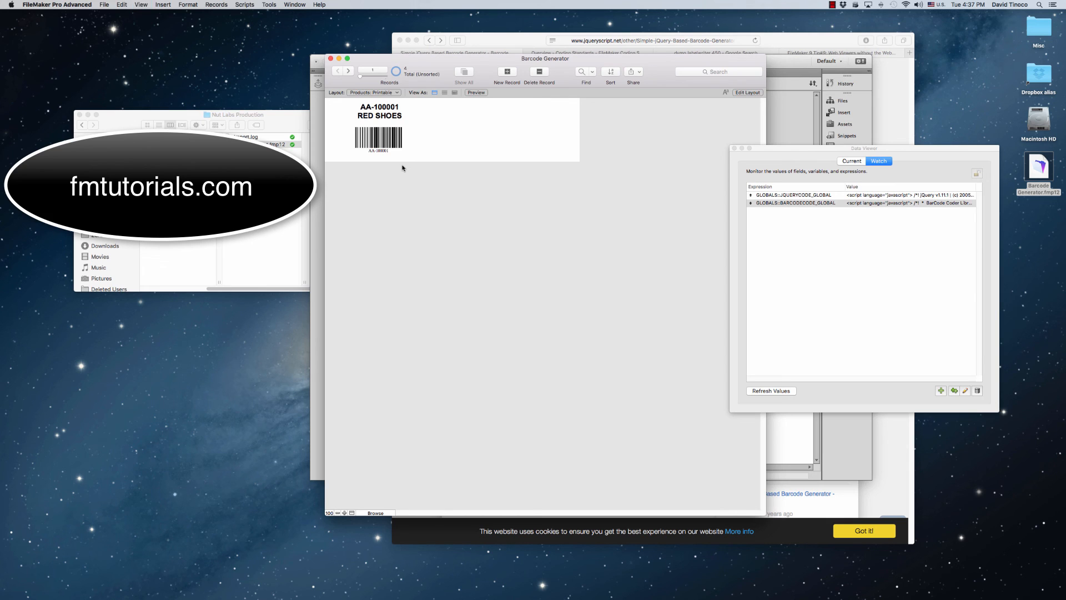